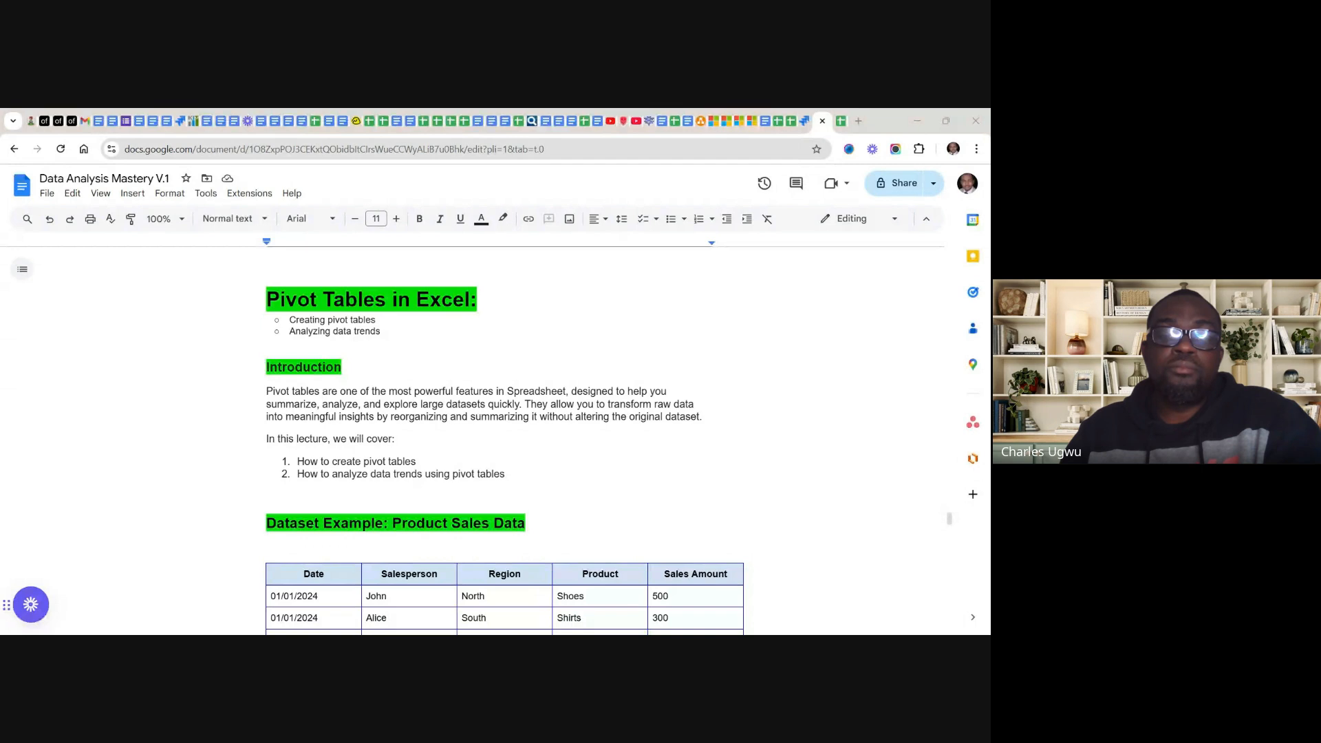
- Copy the entire Product Sales Data table, header row included, from the Dataset Example section of the document
left_click(267, 266)
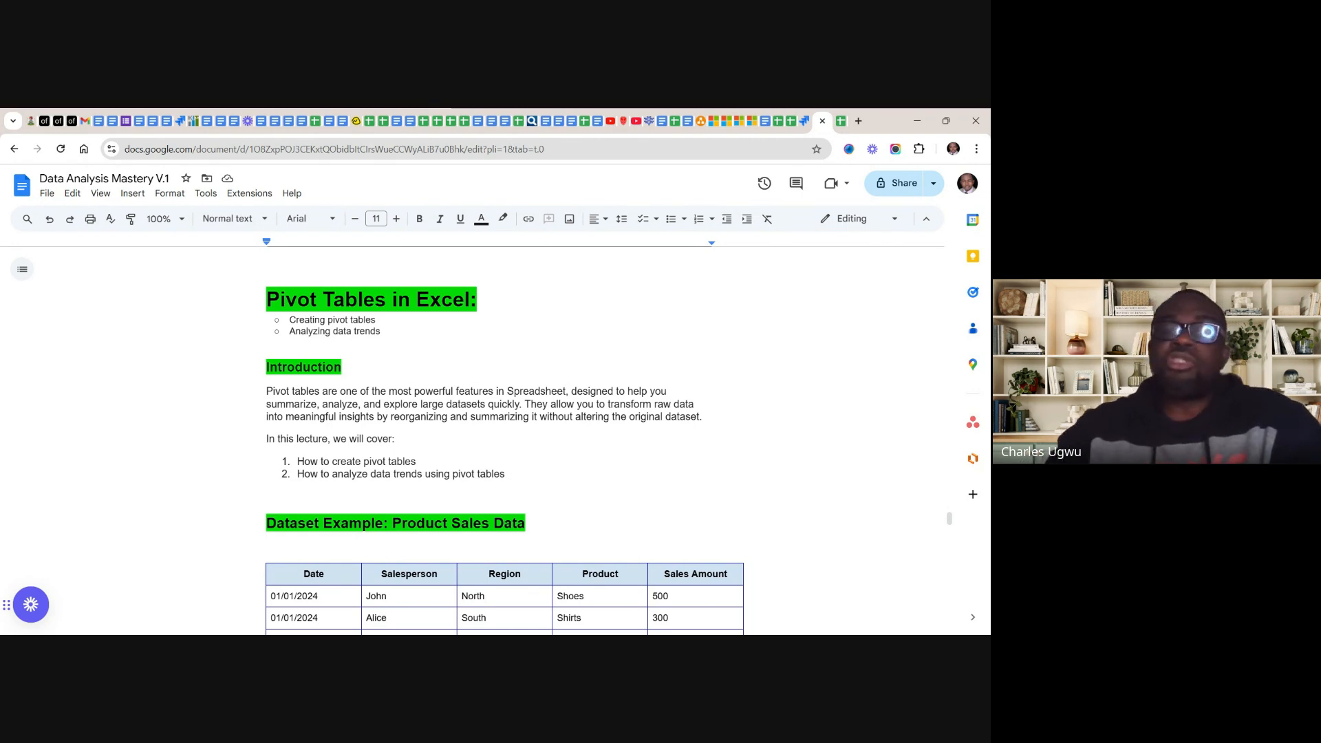
scroll(504, 440, "down", 2)
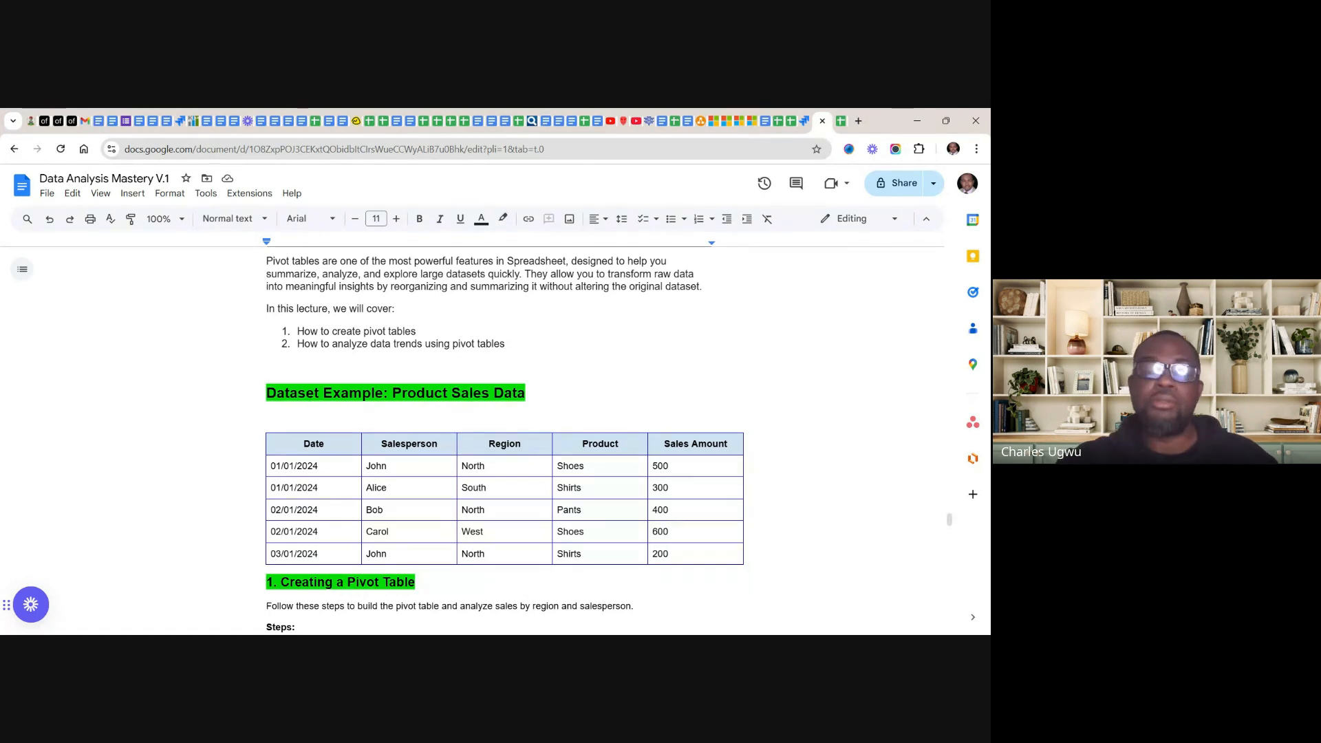
scroll(505, 440, "down", 2)
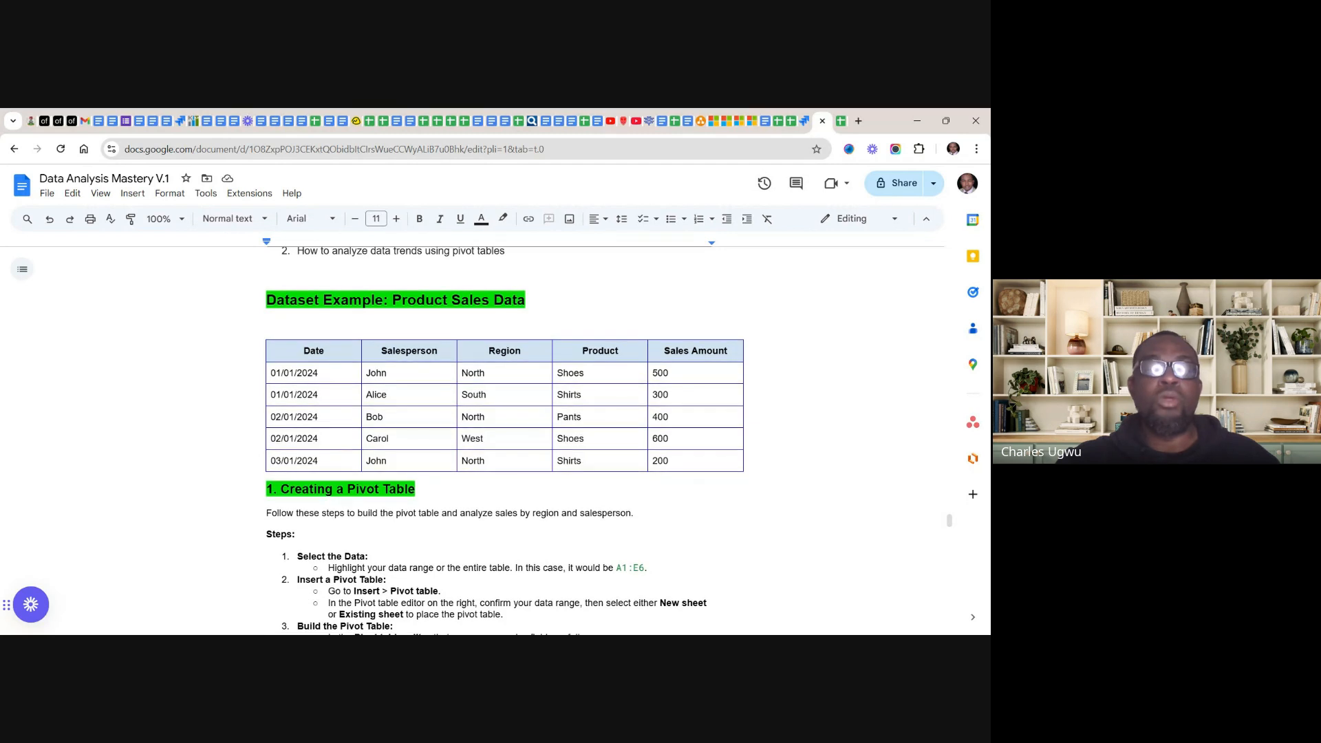
scroll(504, 440, "down", 3)
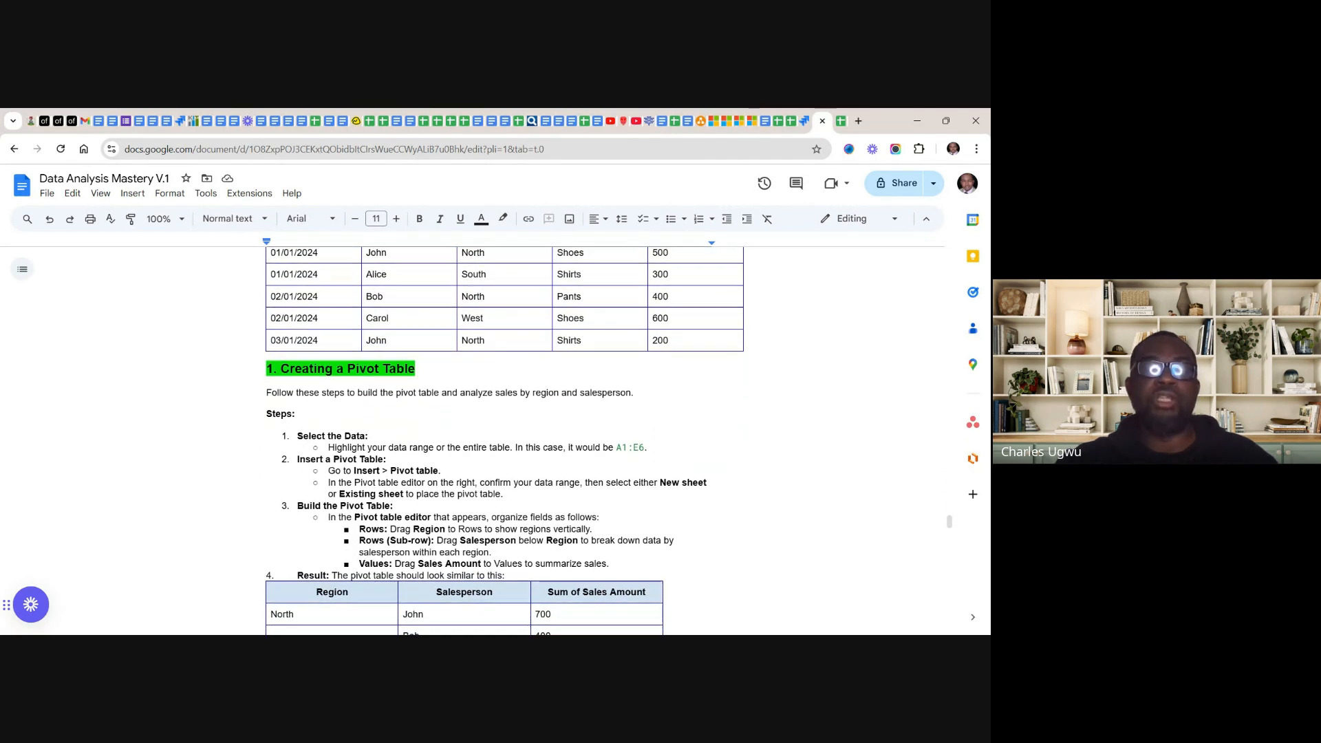
scroll(504, 440, "up", 2)
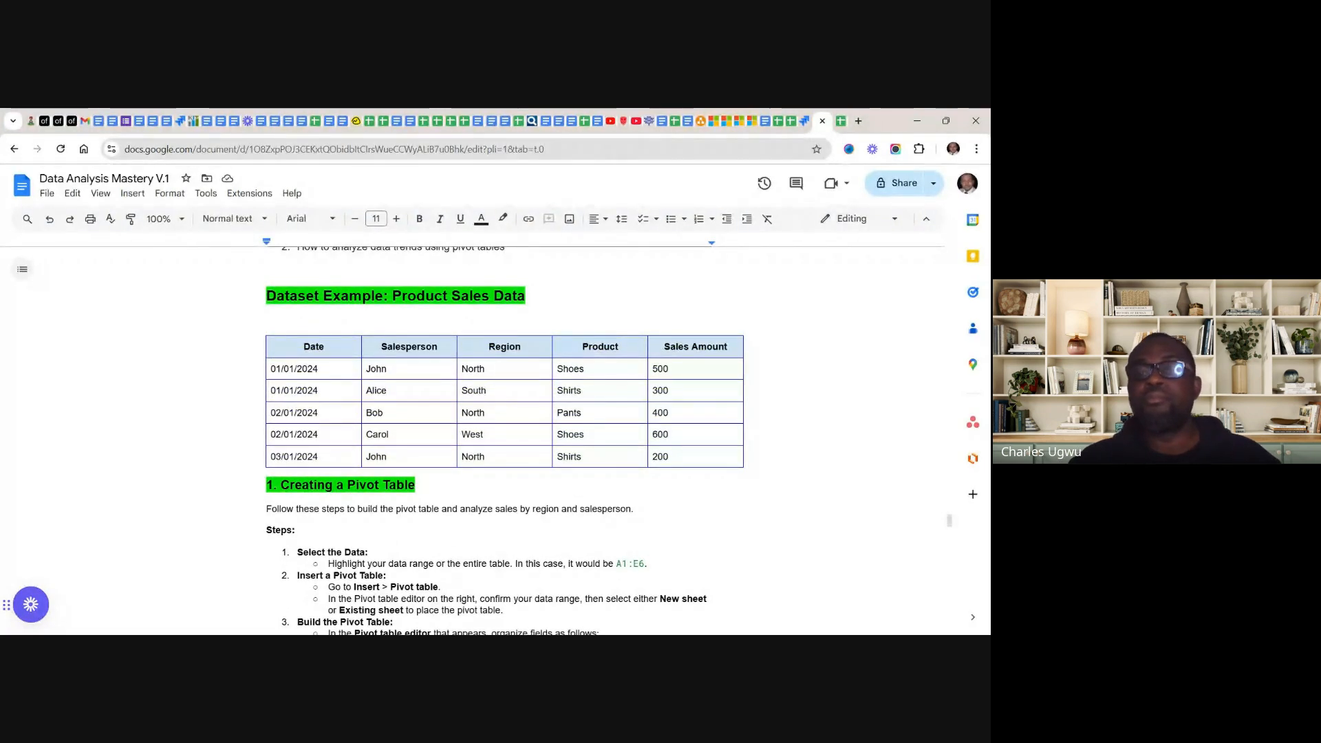
left_click(670, 457)
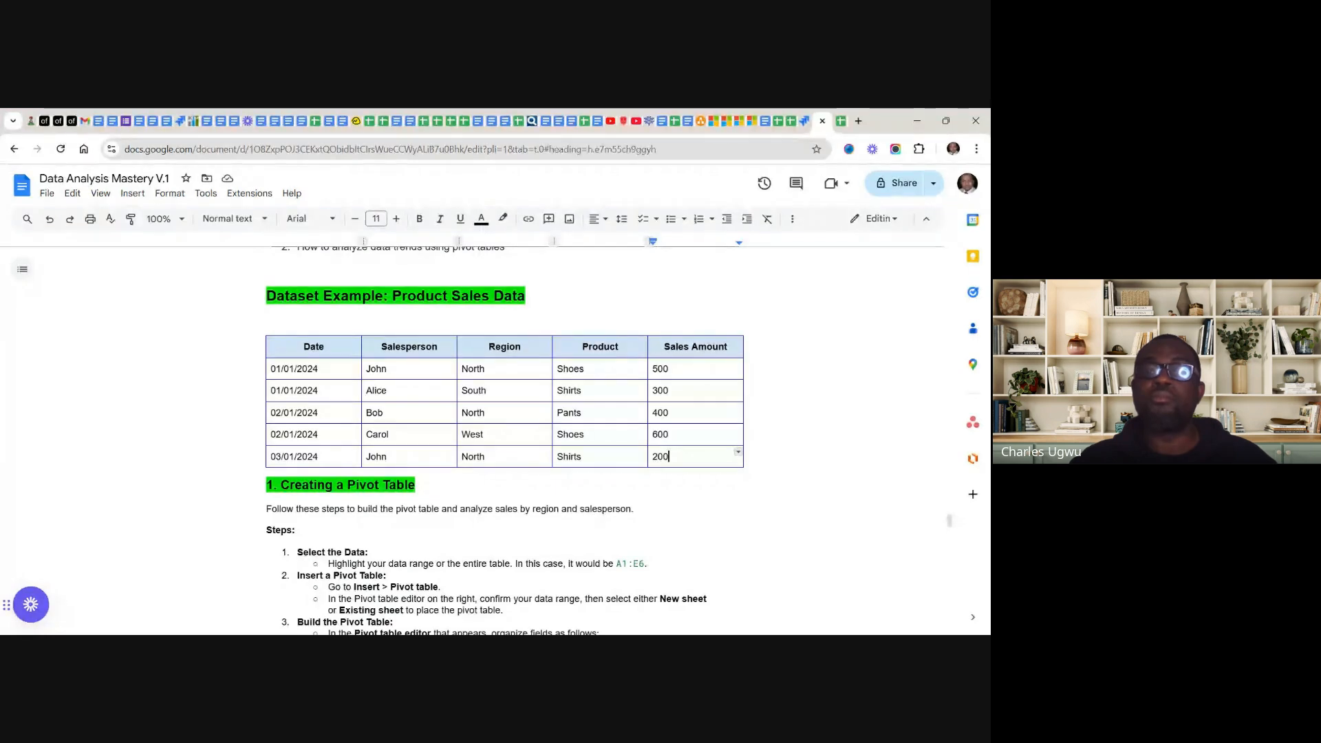
left_click_drag(670, 457, 313, 346)
key("ctrl+c")
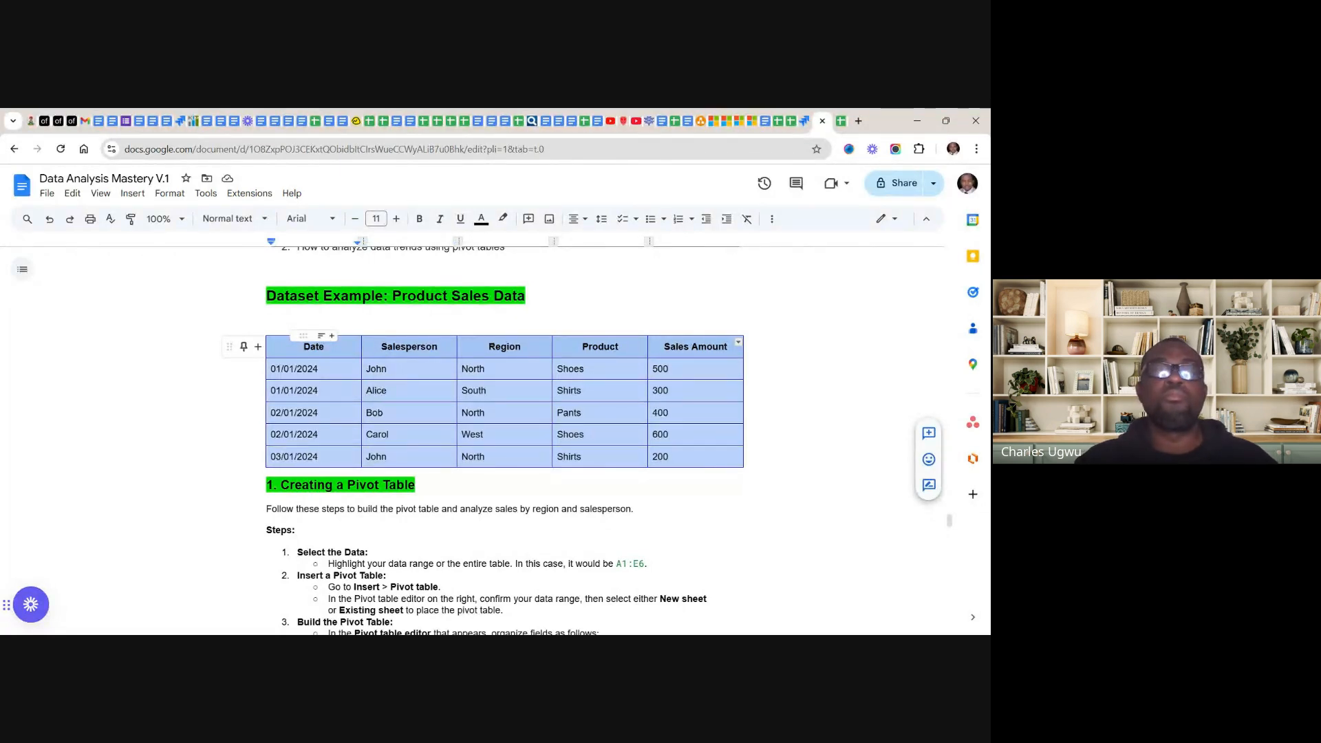
right_click(272, 358)
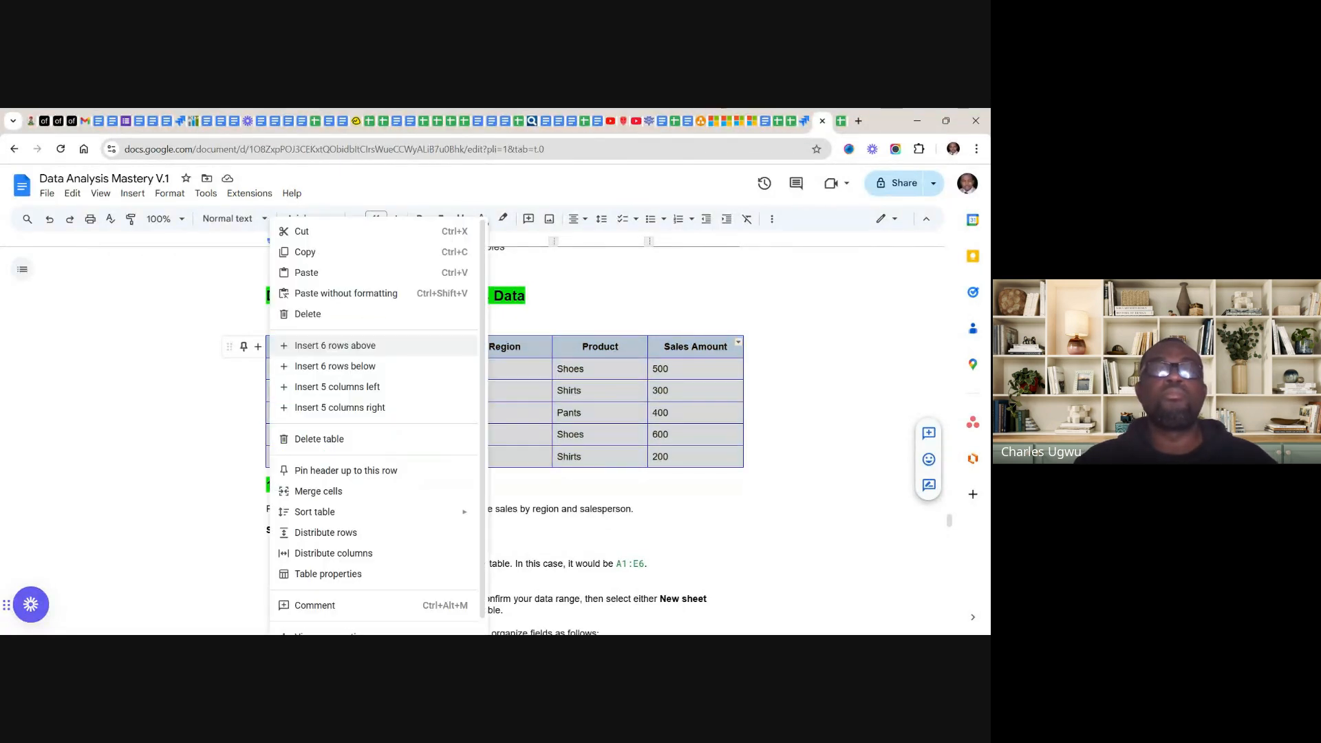
left_click(309, 254)
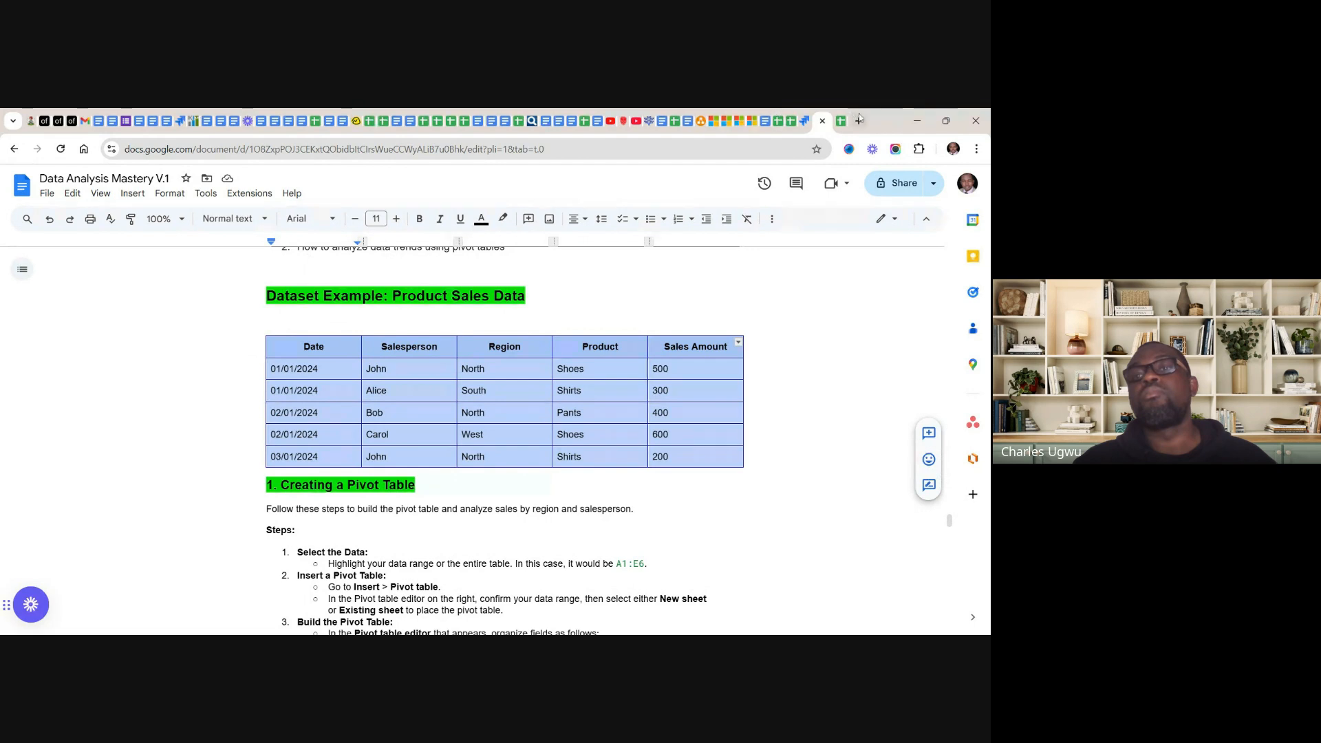
- Switch to the Excel for Data Manipulation and Analysis spreadsheet and clear the contents of cells A2:F8 on Sheet1
left_click(840, 126)
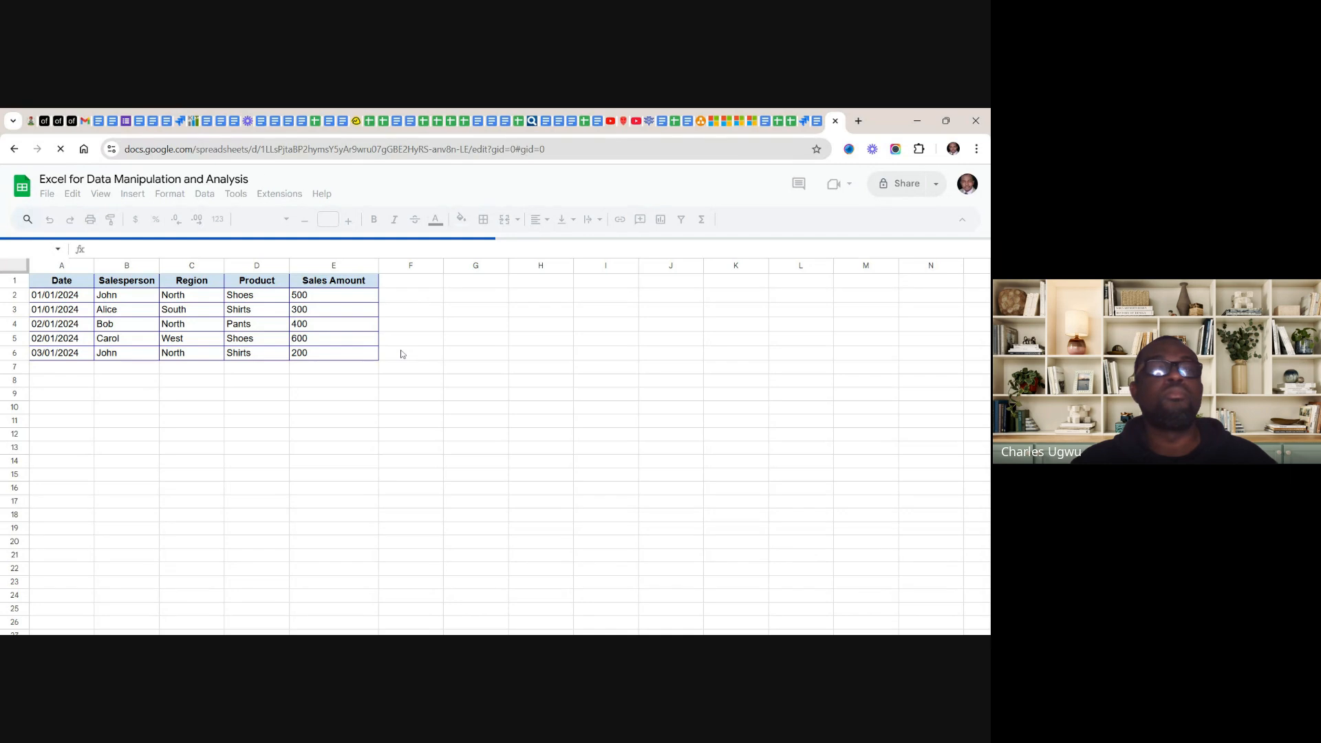
left_click(412, 353)
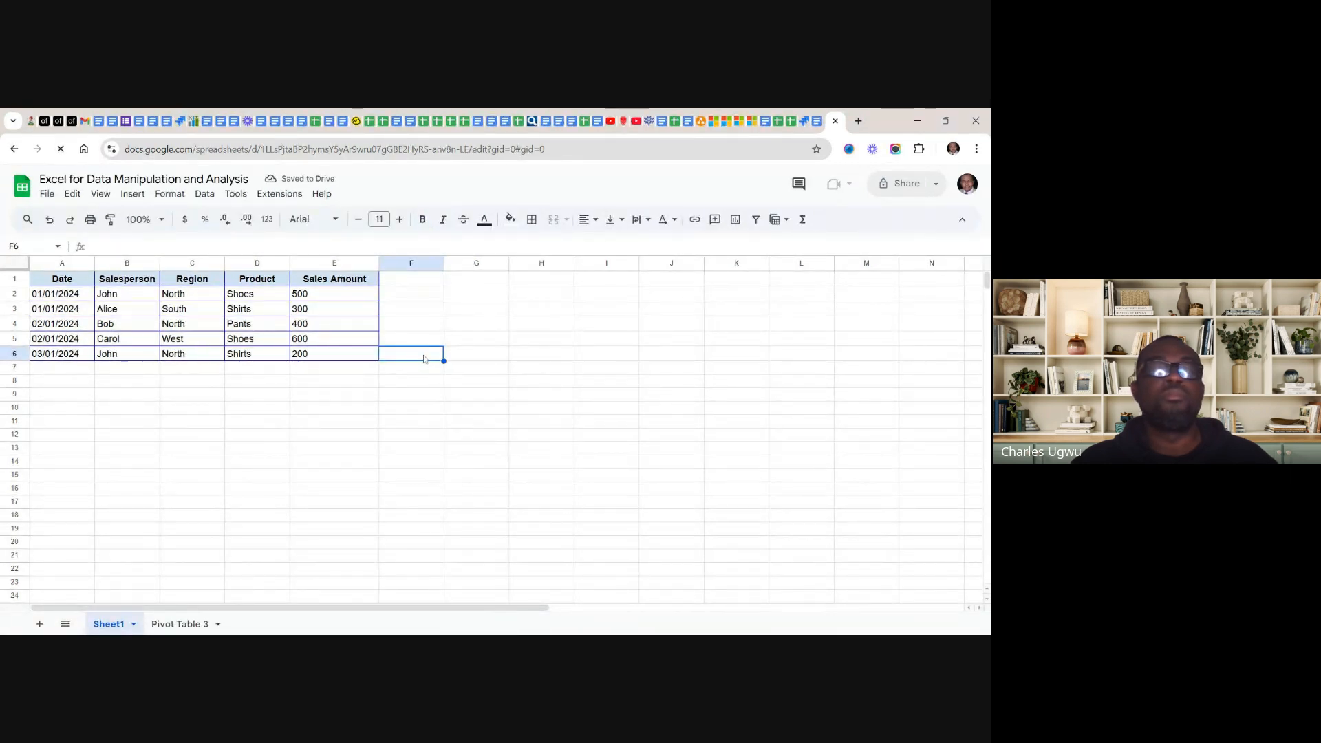
scroll(424, 359, "down", 1)
scroll(424, 359, "up", 1)
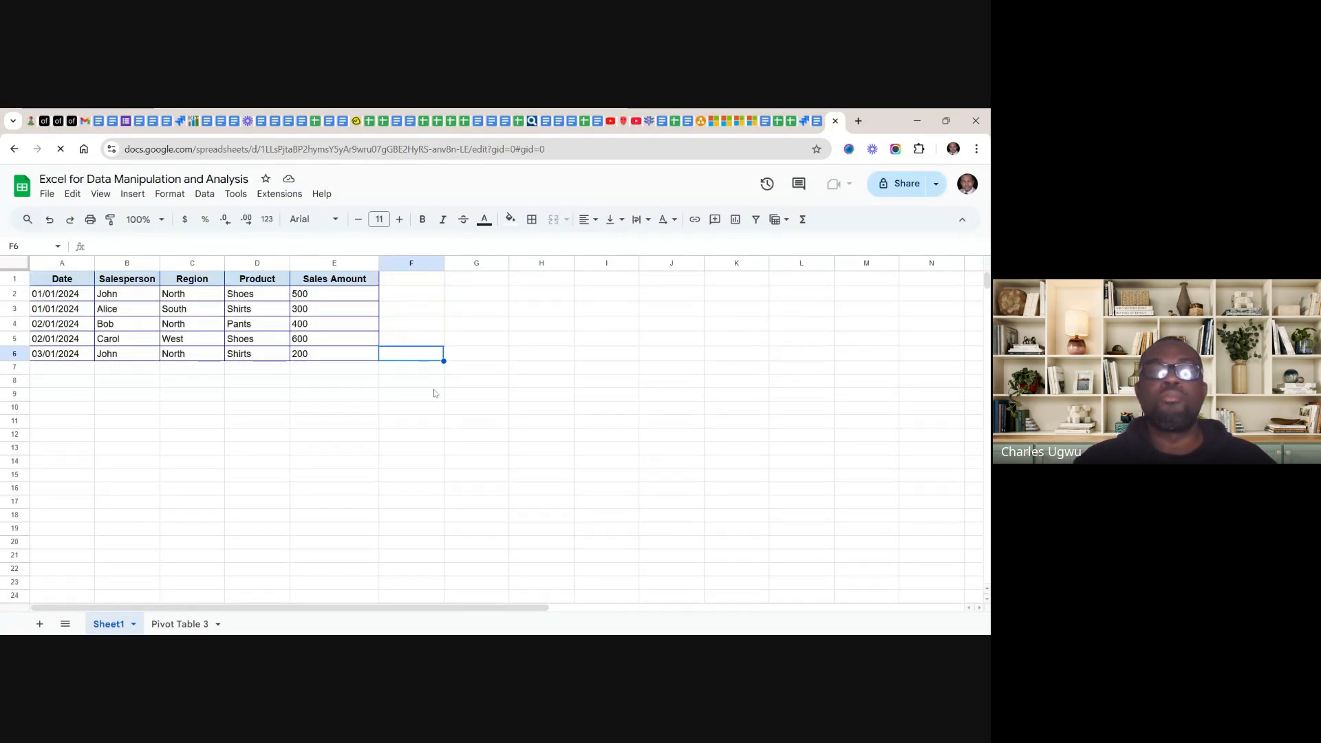
left_click_drag(437, 385, 28, 267)
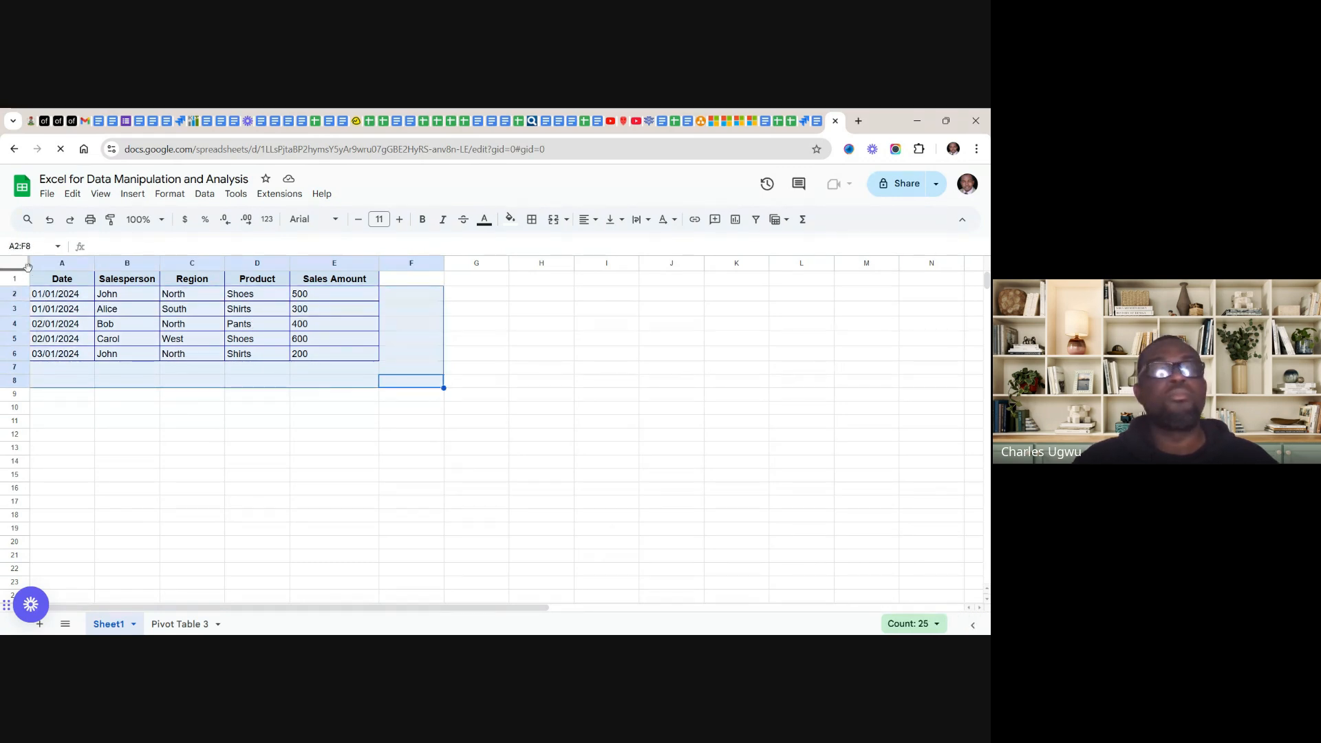
key("Delete")
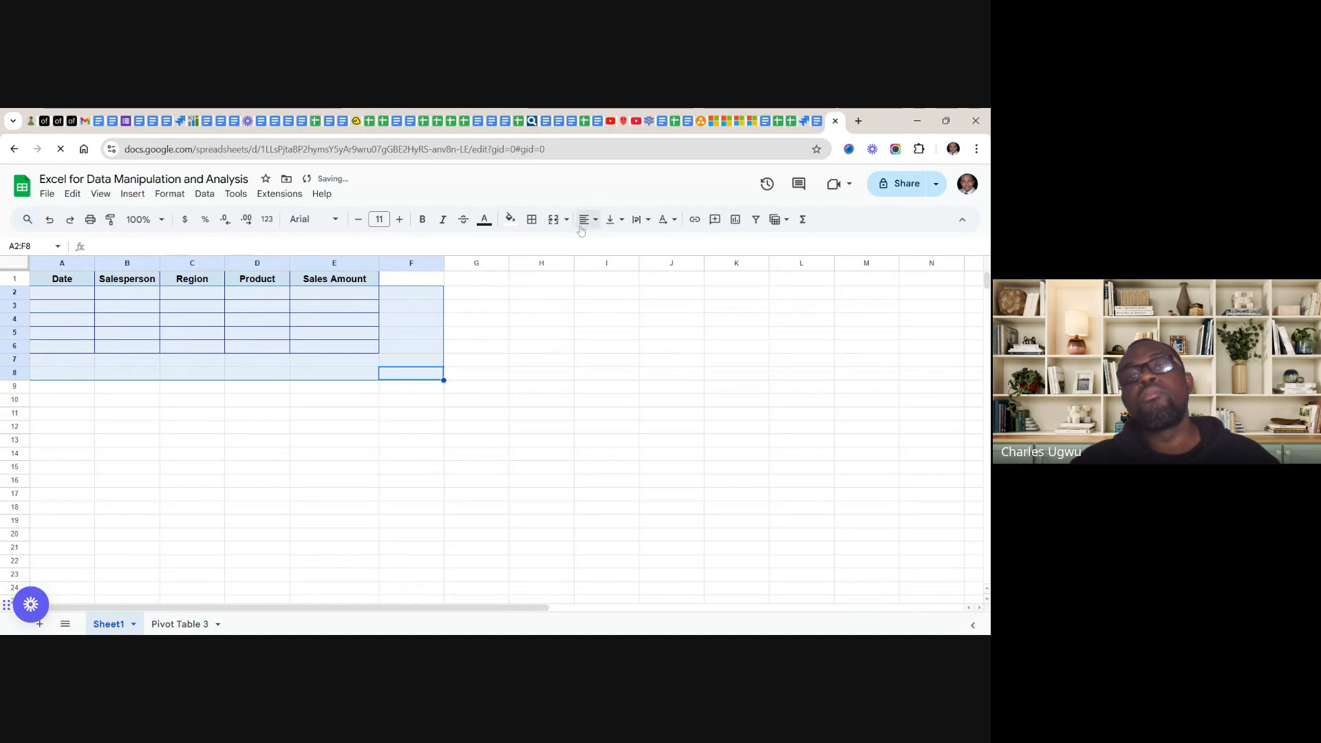
- Remove all borders from cells A2:F8 and paste the copied sales table starting at cell A2
left_click(531, 220)
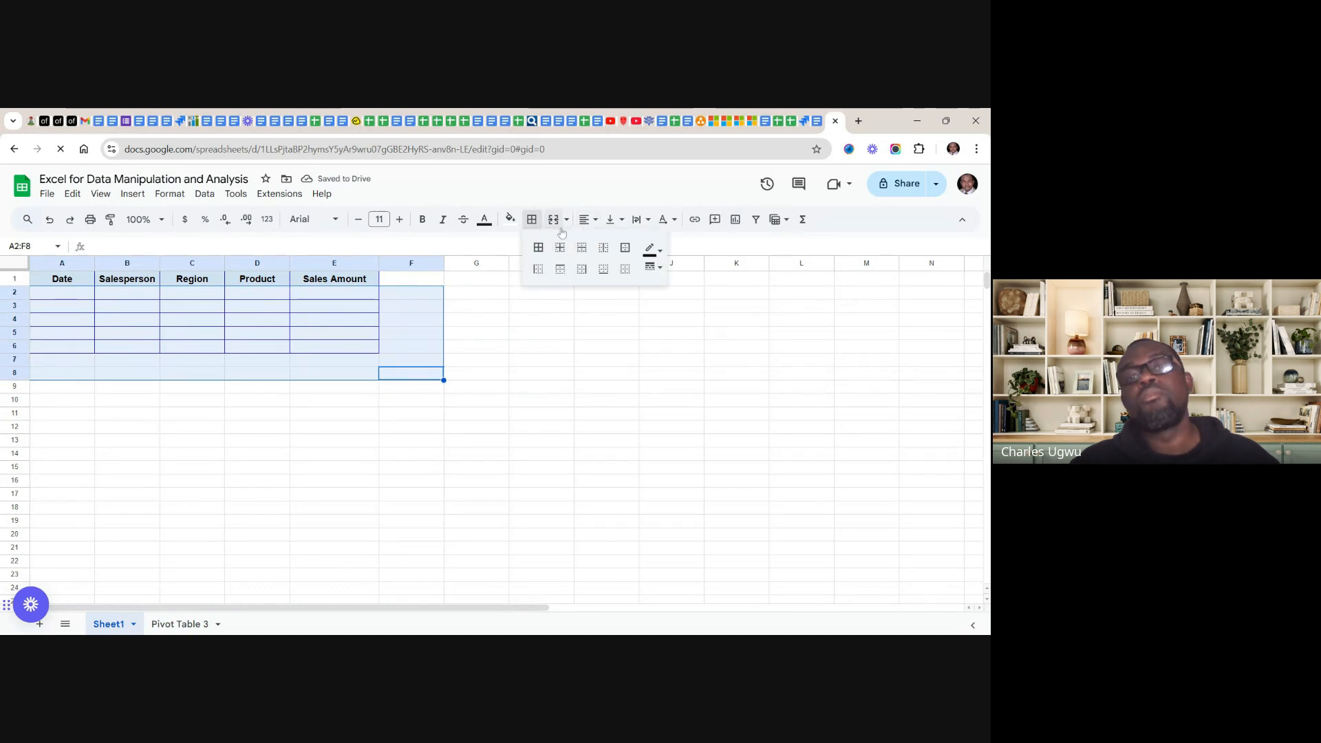
left_click(626, 270)
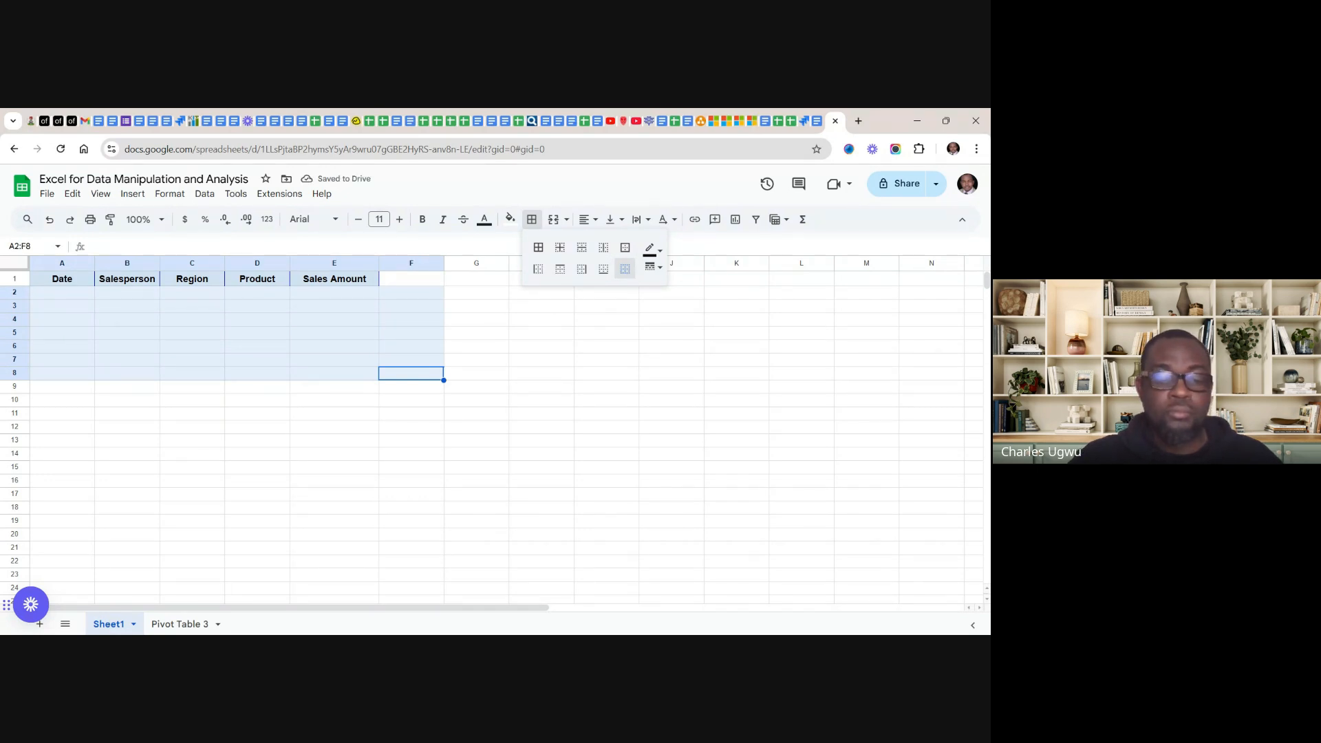
key("ctrl+v")
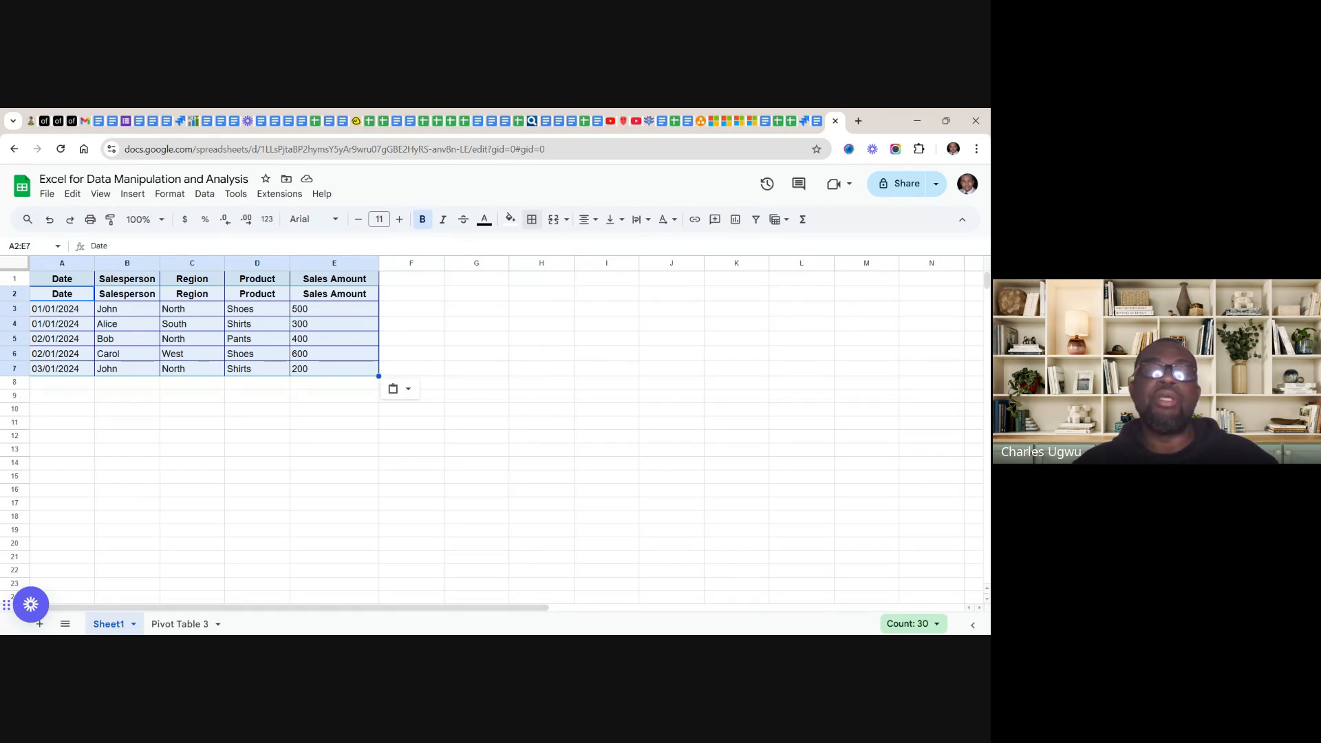
left_click(606, 353)
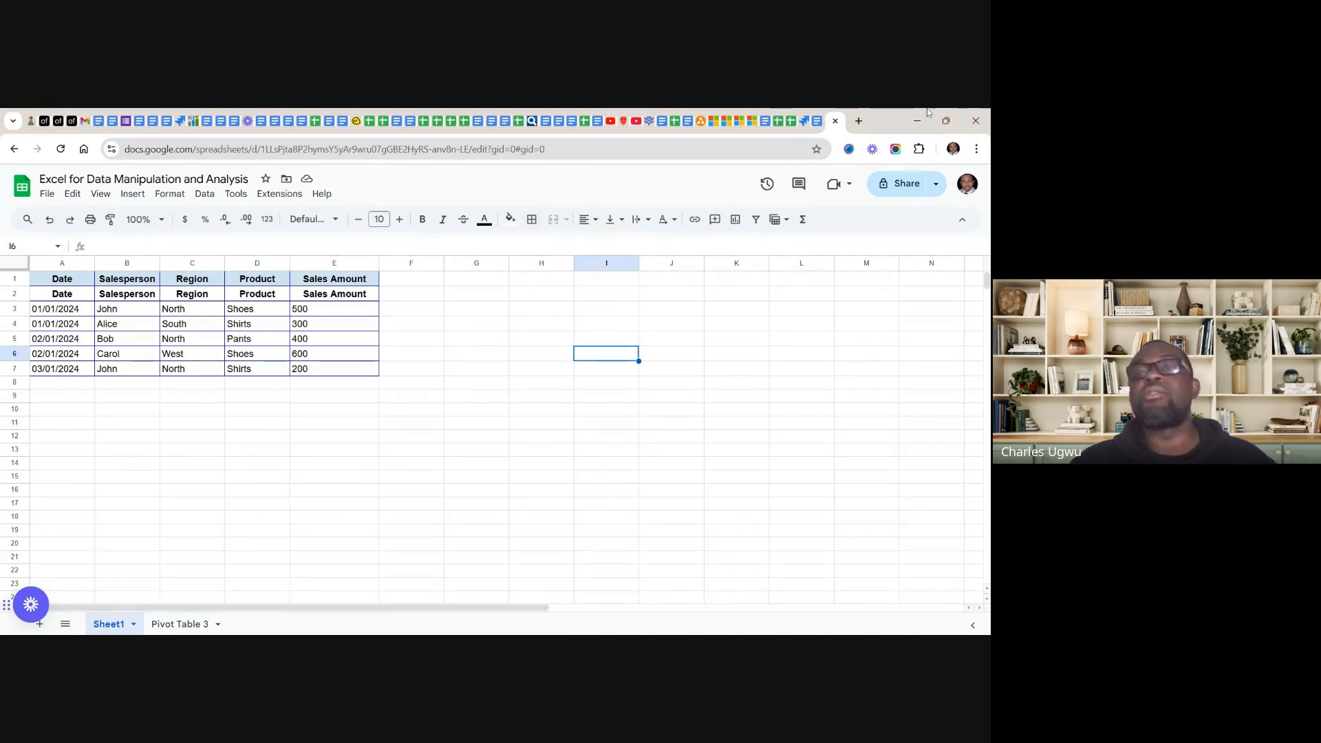
- Consult the pivot table instructions in the document, and create a pivot table from Sheet1 range A1:E7 on a new sheet
left_click(814, 128)
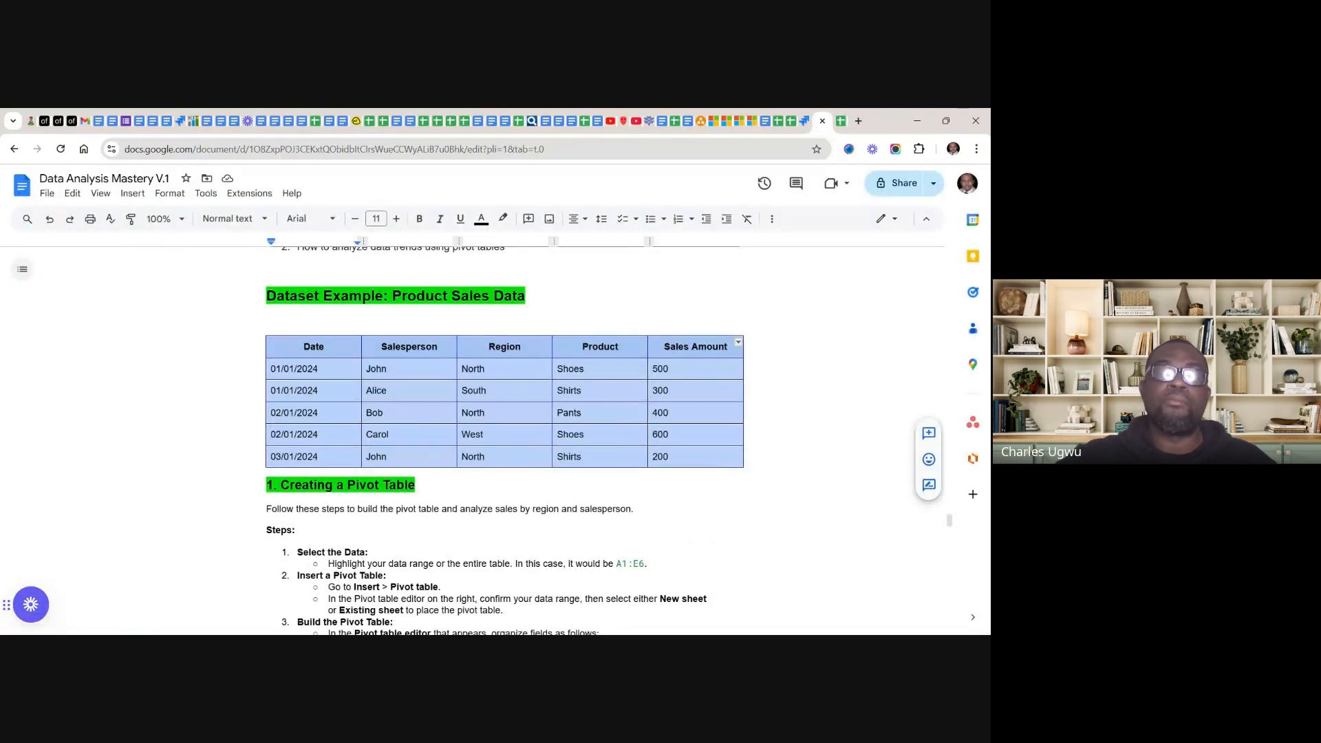
scroll(502, 440, "down", 3)
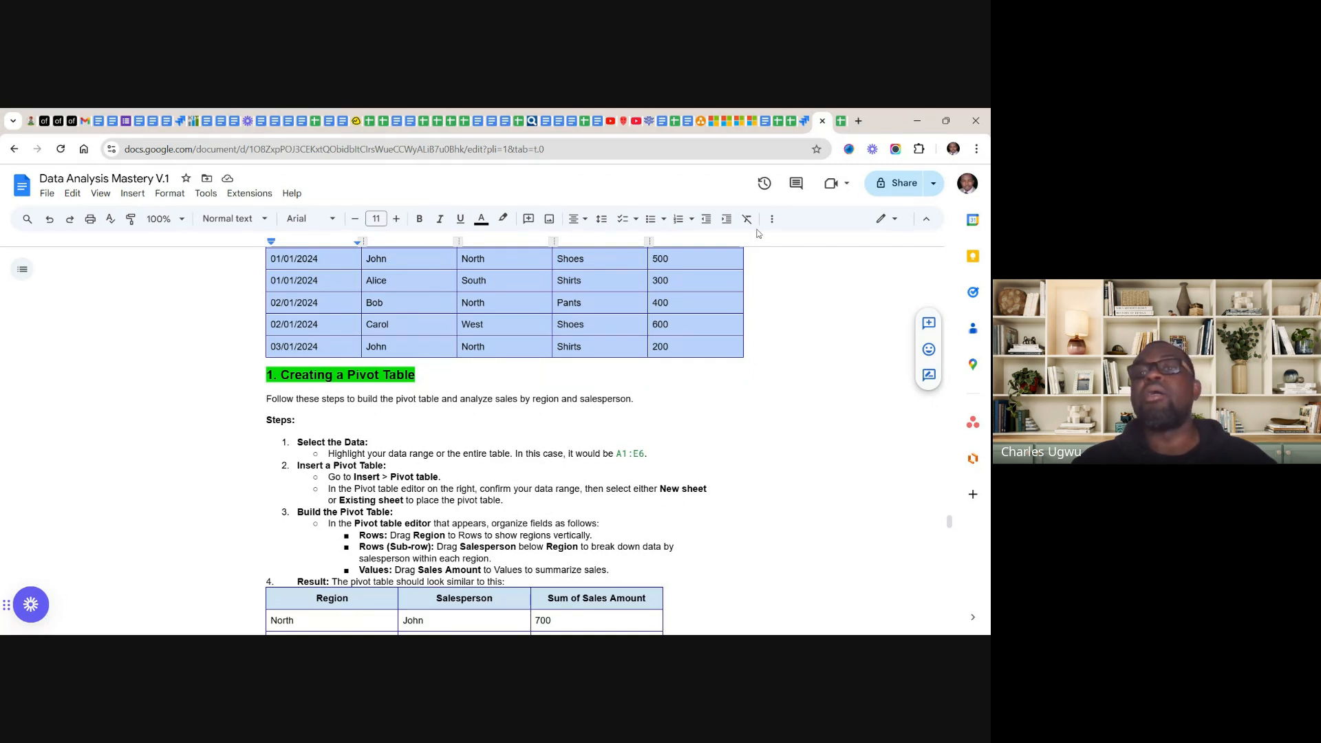
left_click(840, 124)
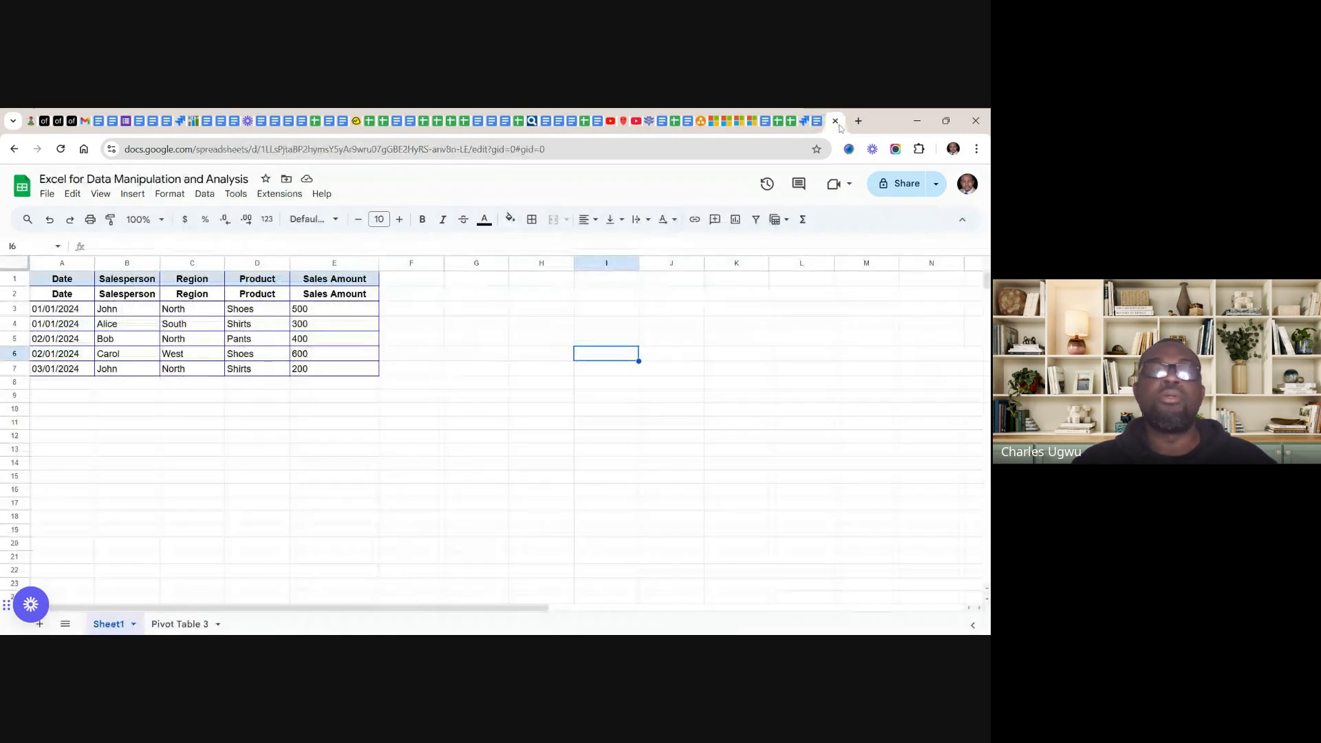
left_click(370, 374)
left_click_drag(370, 373, 39, 289)
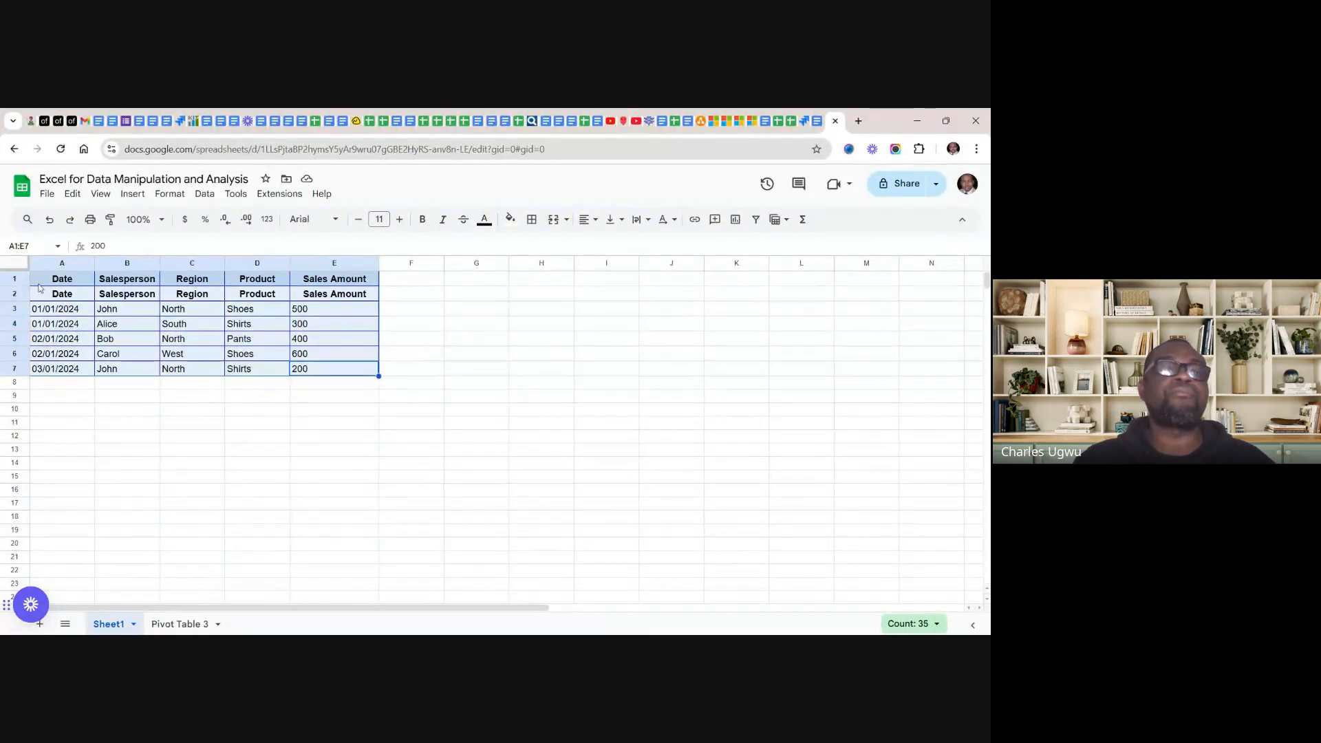
left_click(133, 196)
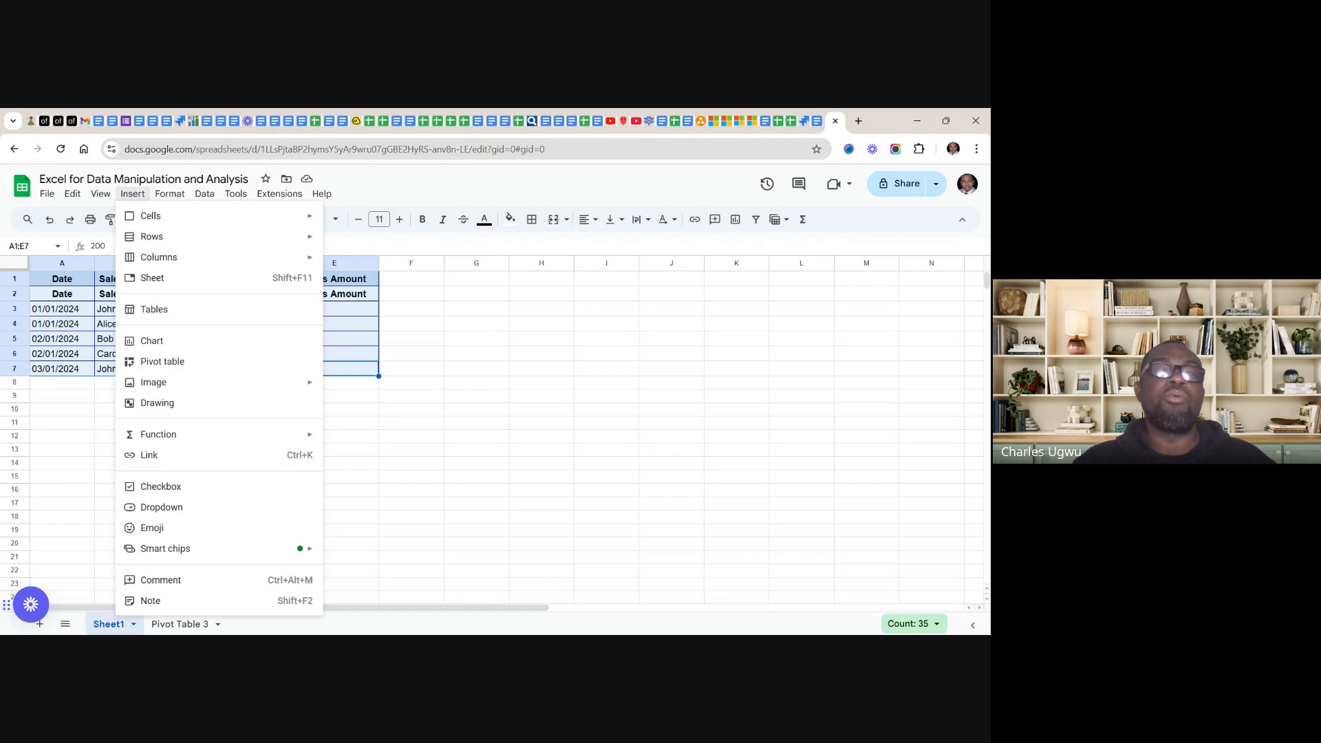
left_click(154, 363)
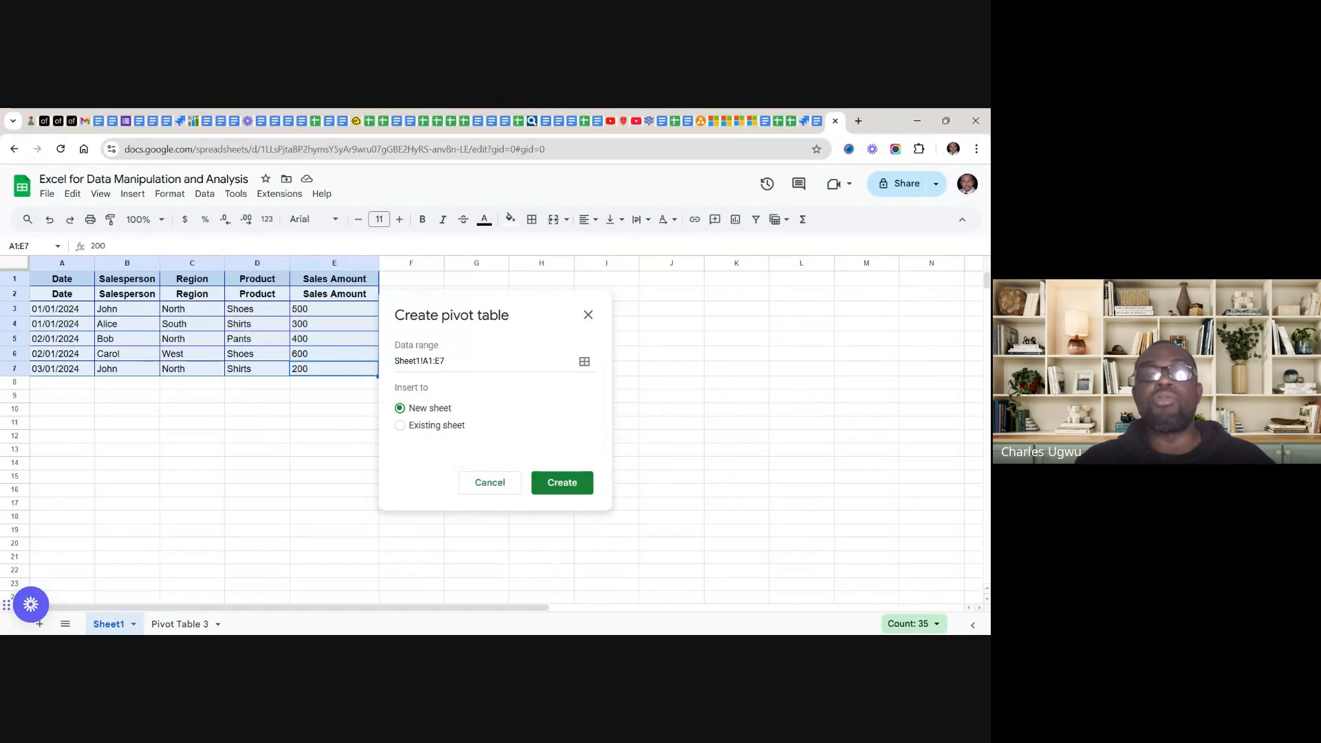
left_click(562, 483)
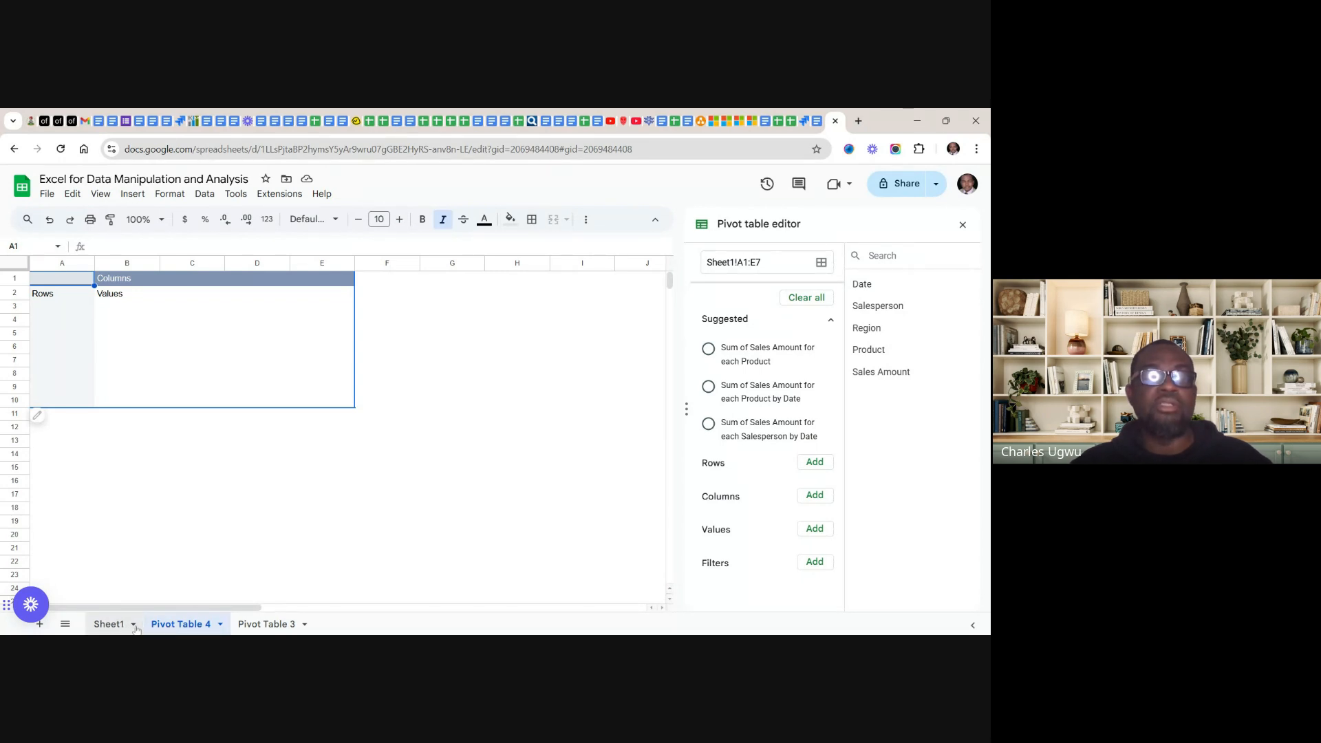
- Delete the old Pivot Table 3 sheet from the spreadsheet
right_click(272, 626)
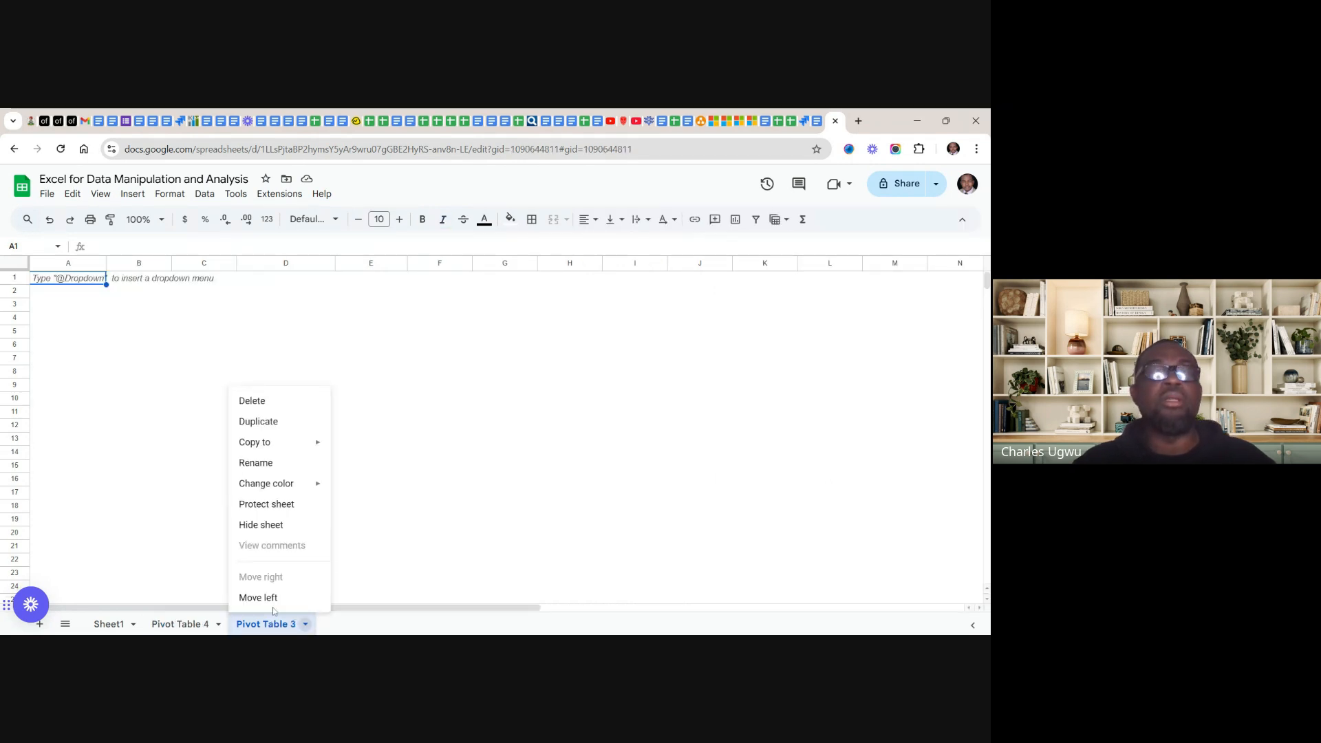
left_click(260, 401)
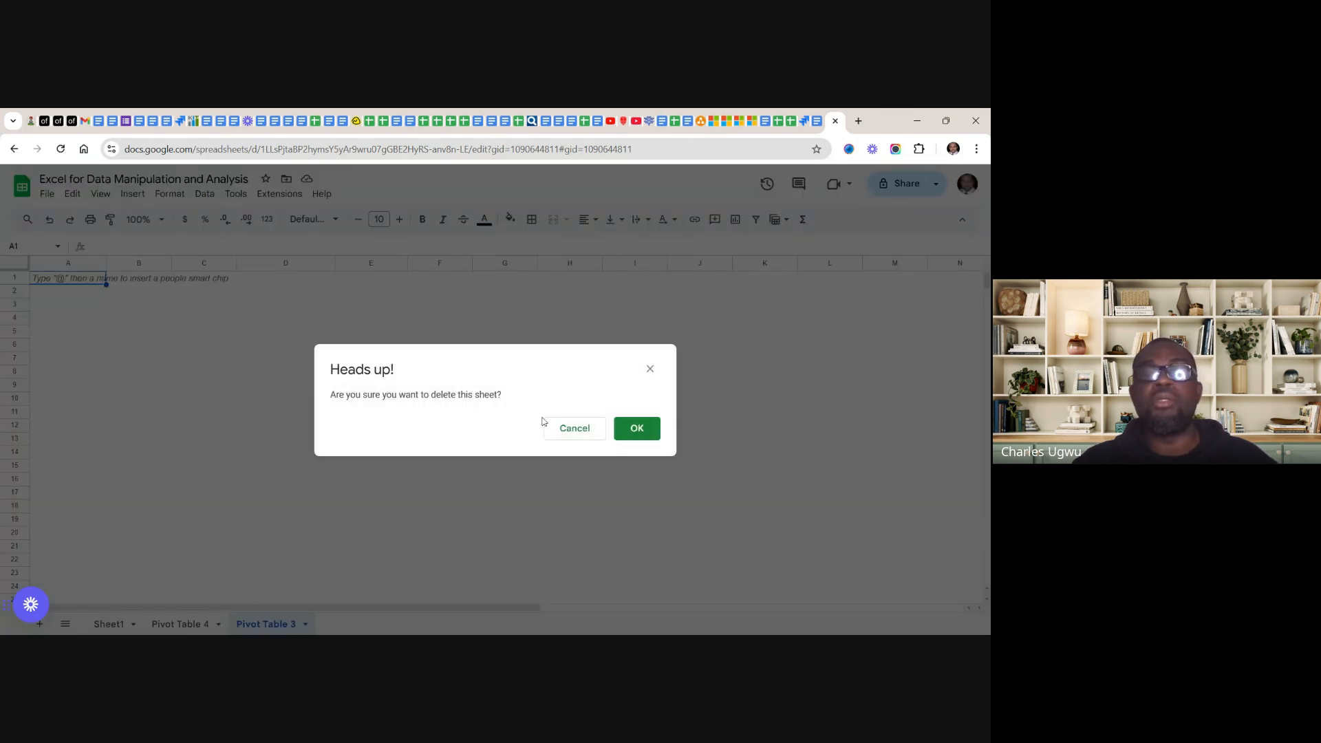
left_click(637, 433)
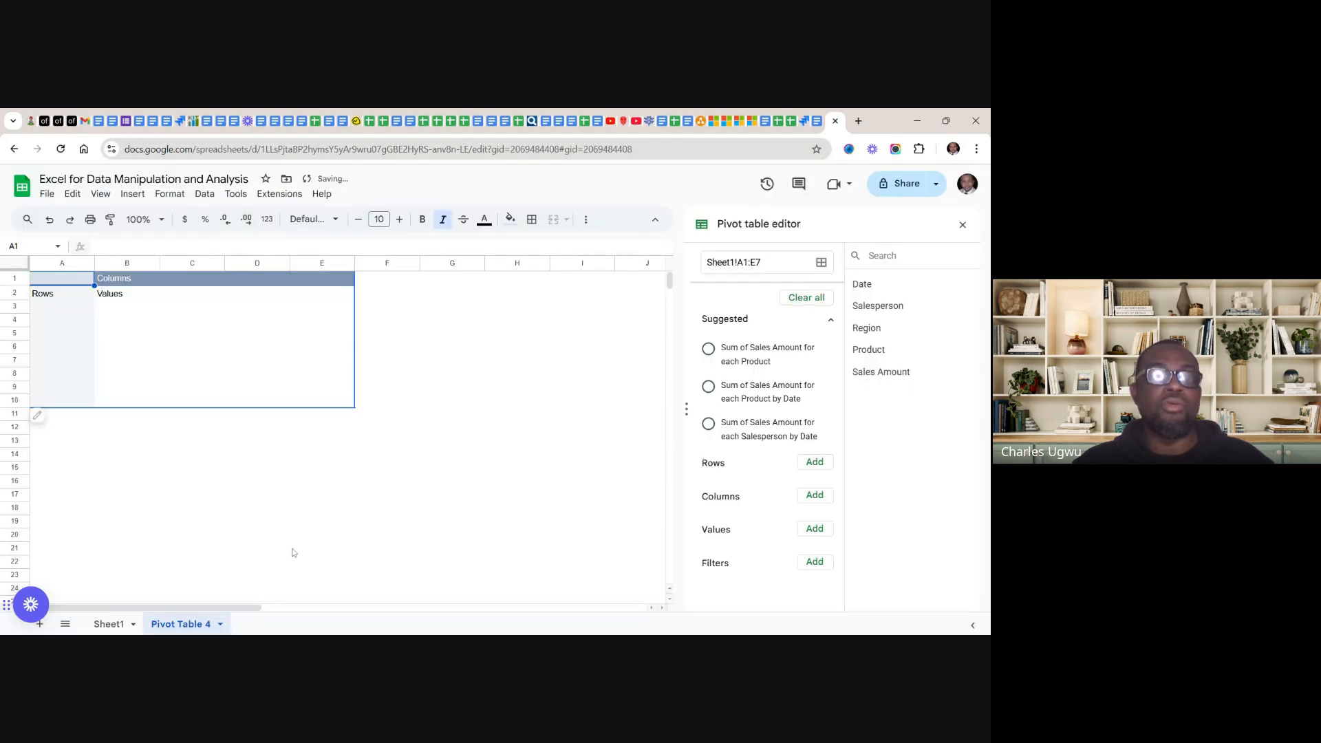
- Check the source data and the document's pivot table instructions, and add the Region field to the Rows of Pivot Table 4
left_click(109, 625)
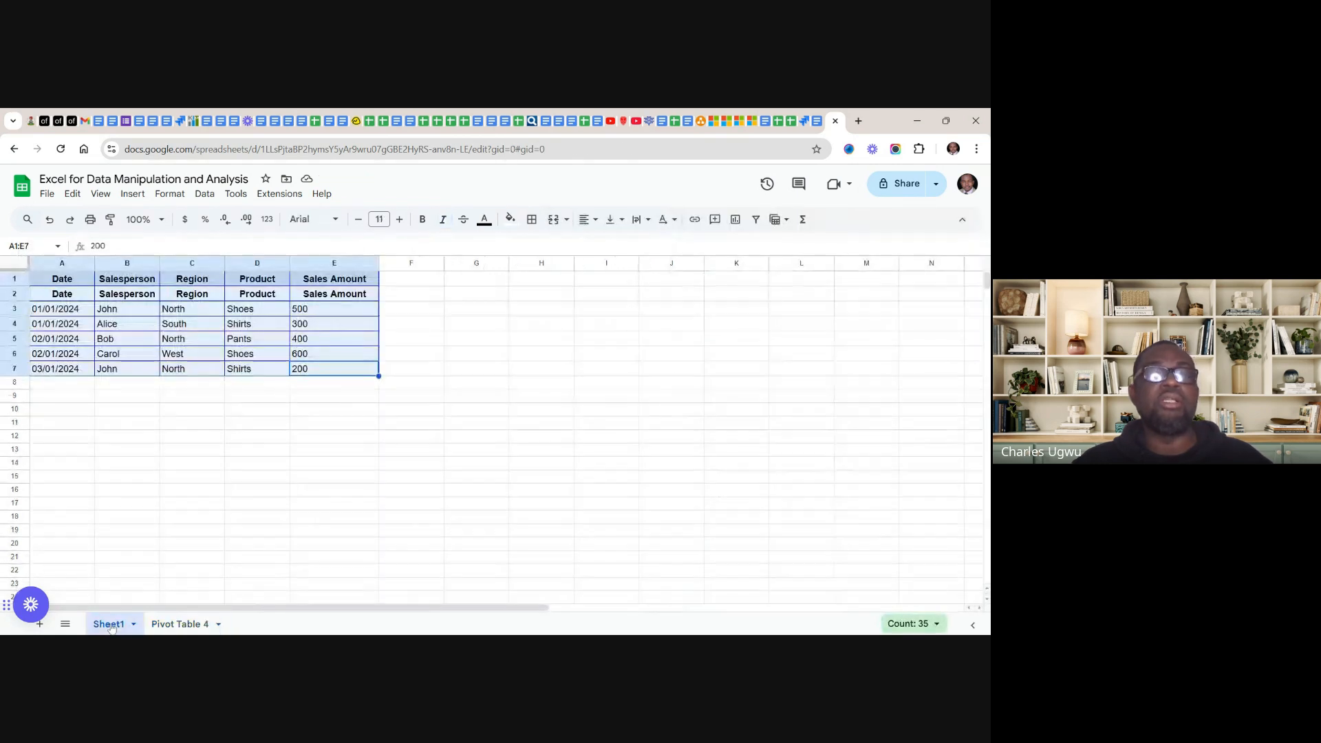
left_click(182, 628)
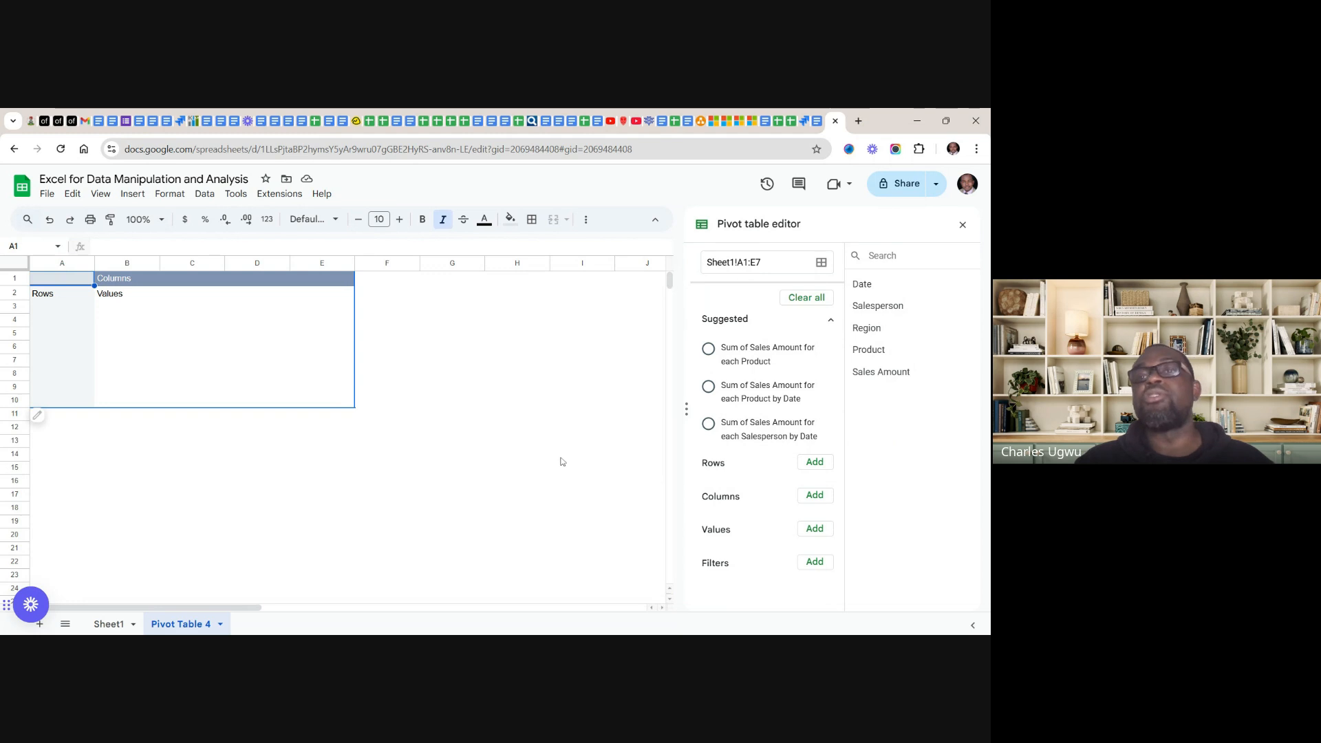
left_click(818, 127)
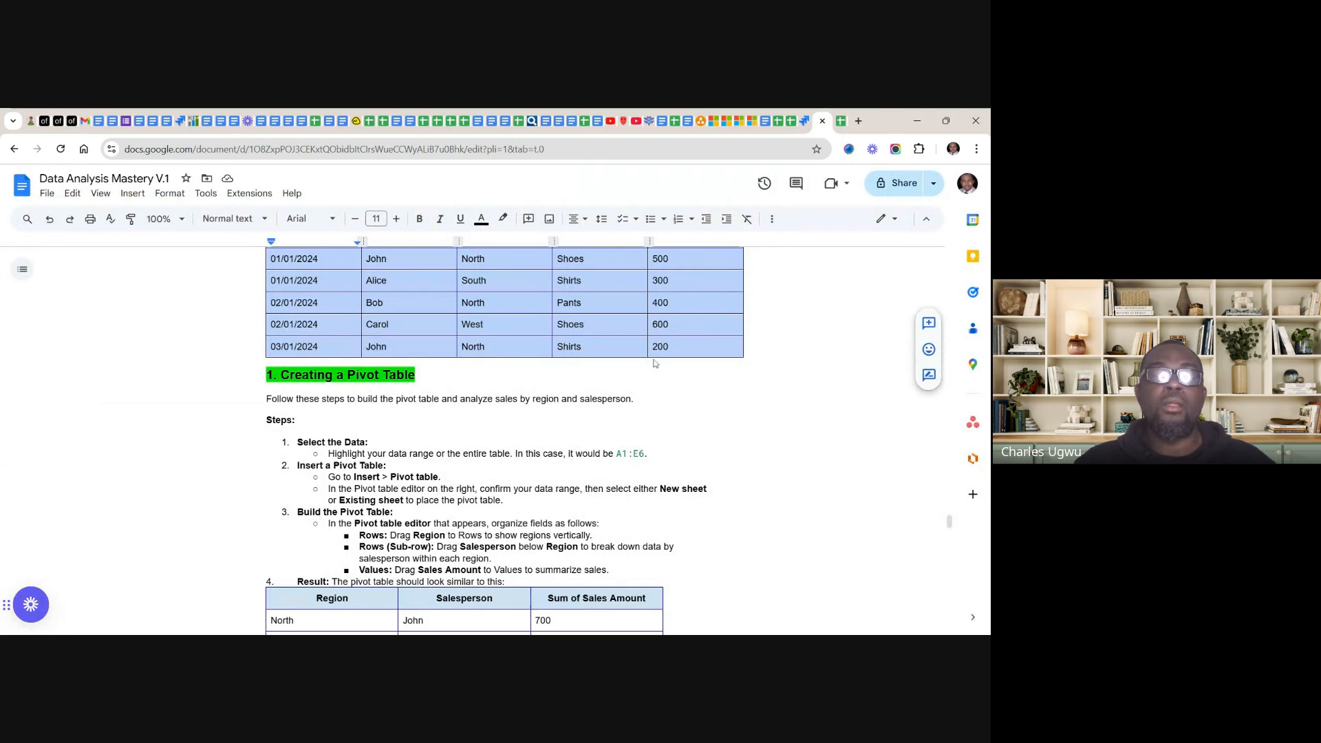
scroll(605, 440, "down", 1)
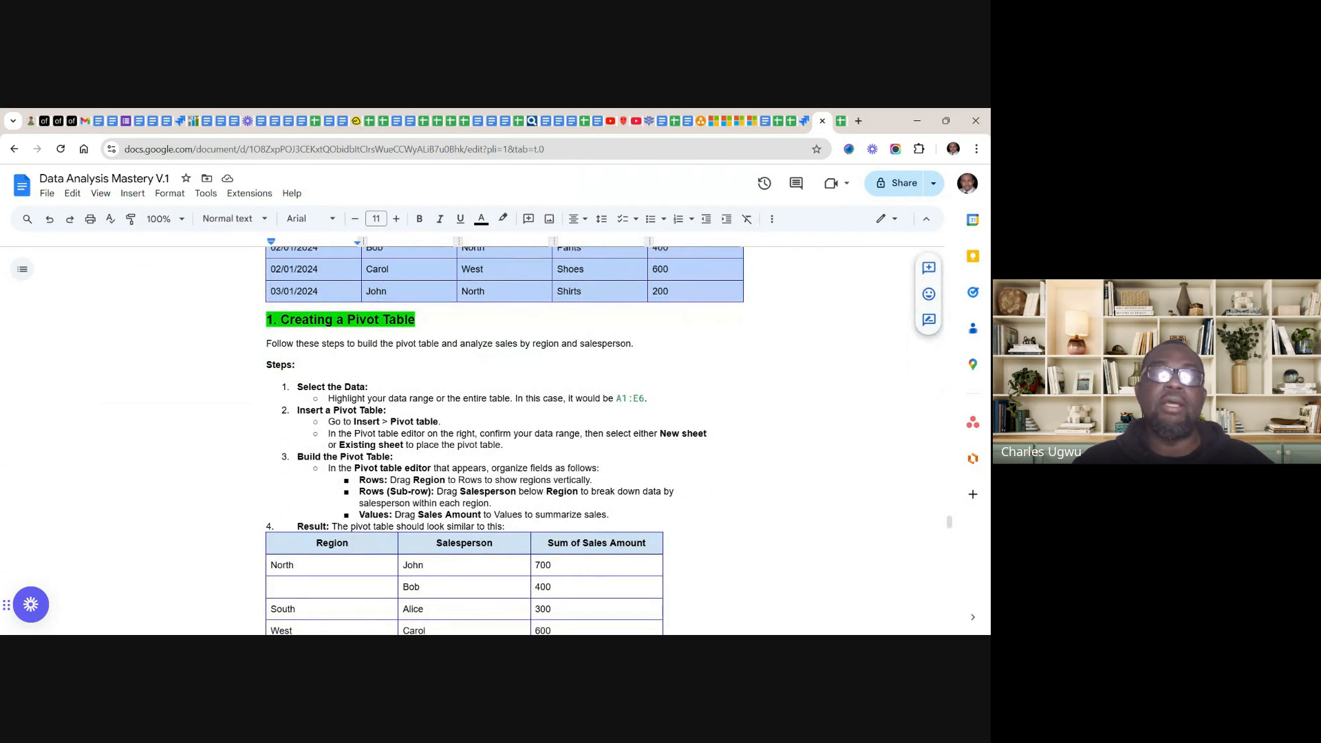
left_click(689, 434)
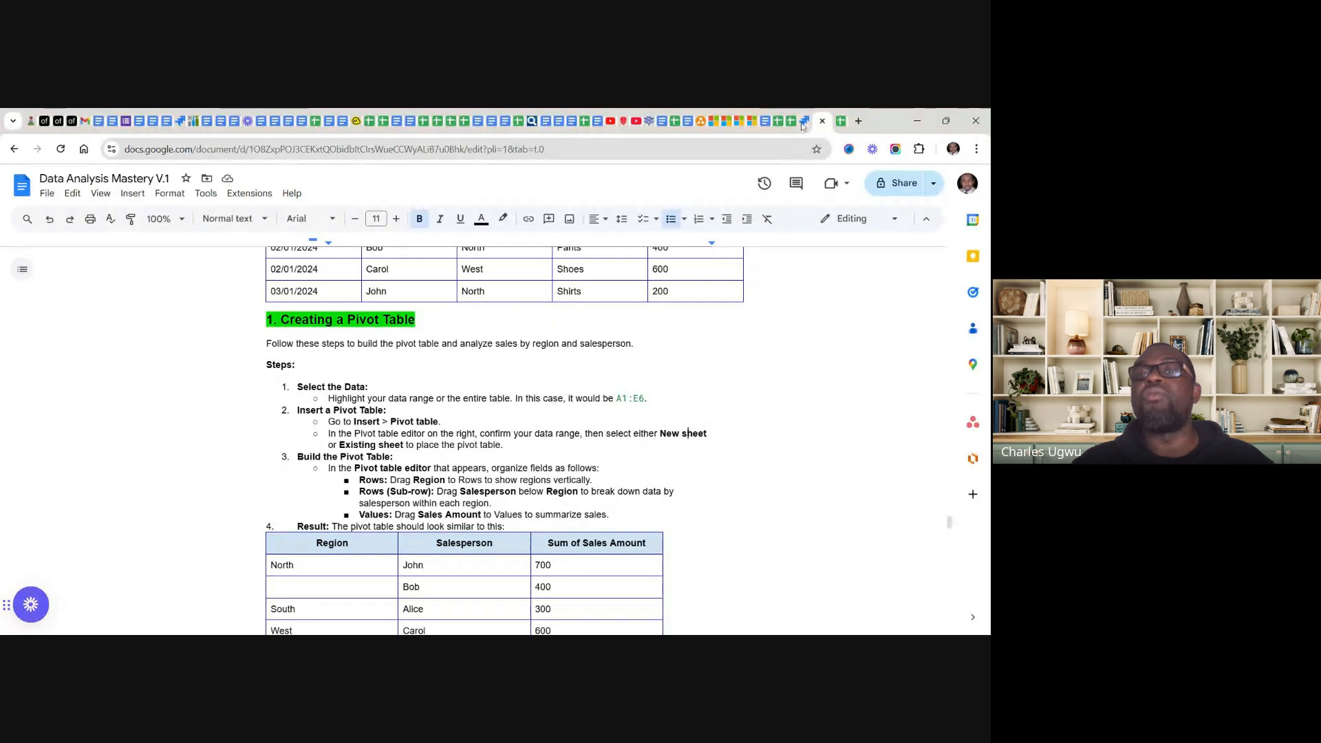
left_click(842, 122)
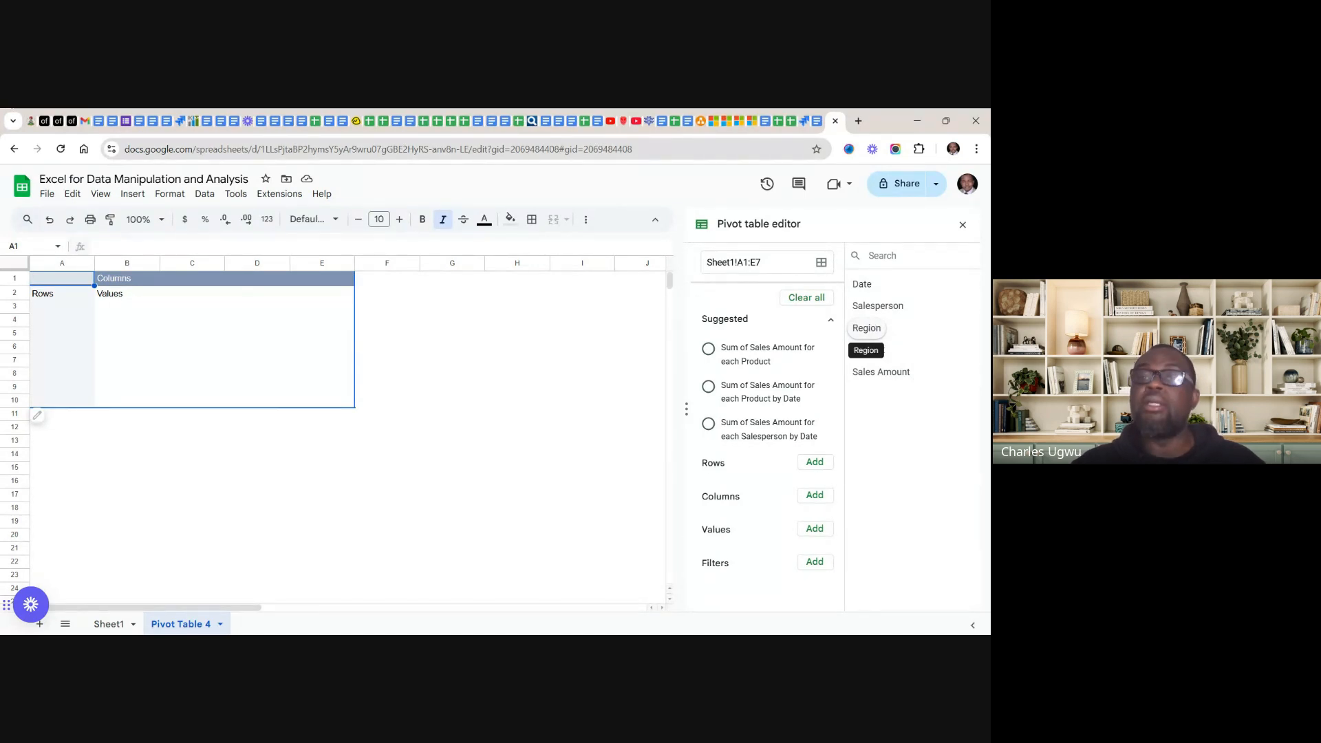
left_click_drag(866, 328, 734, 505)
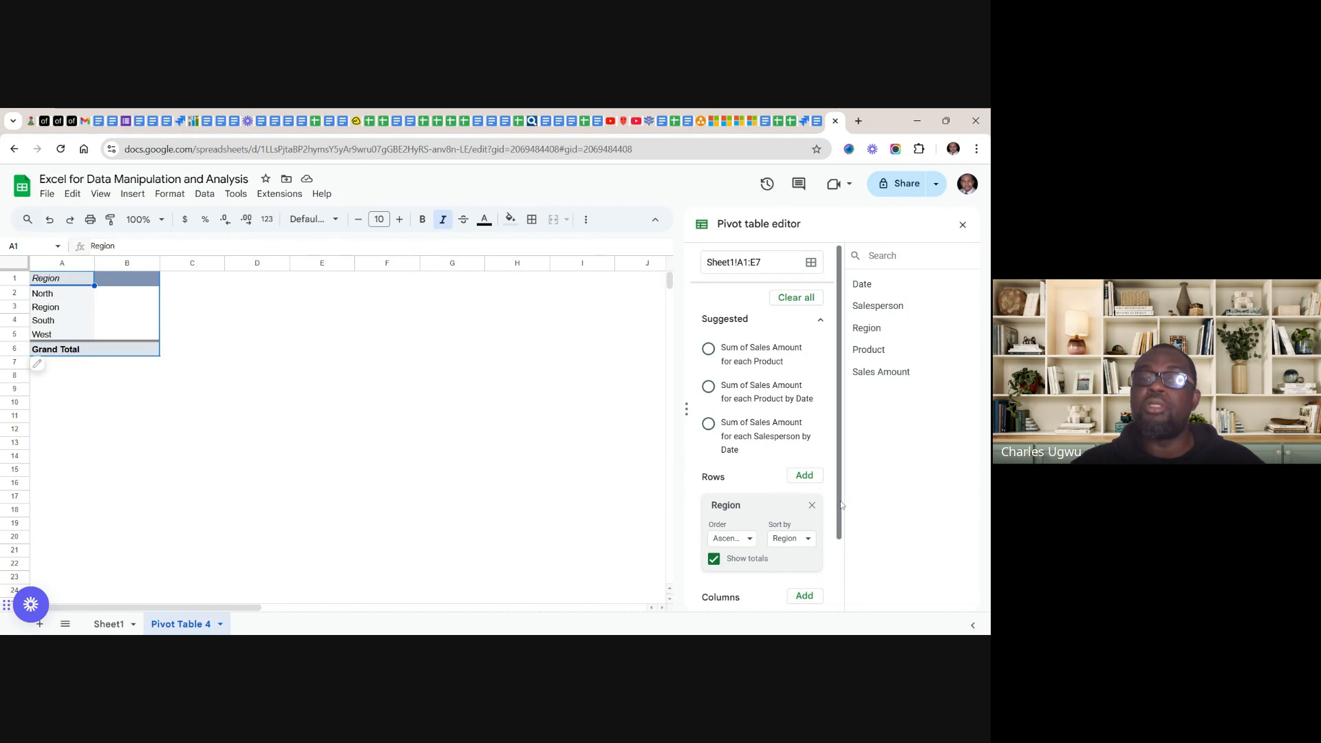
- Add the Salesperson and Date fields to the pivot table's Rows, placing Date above Region
left_click_drag(842, 505, 842, 536)
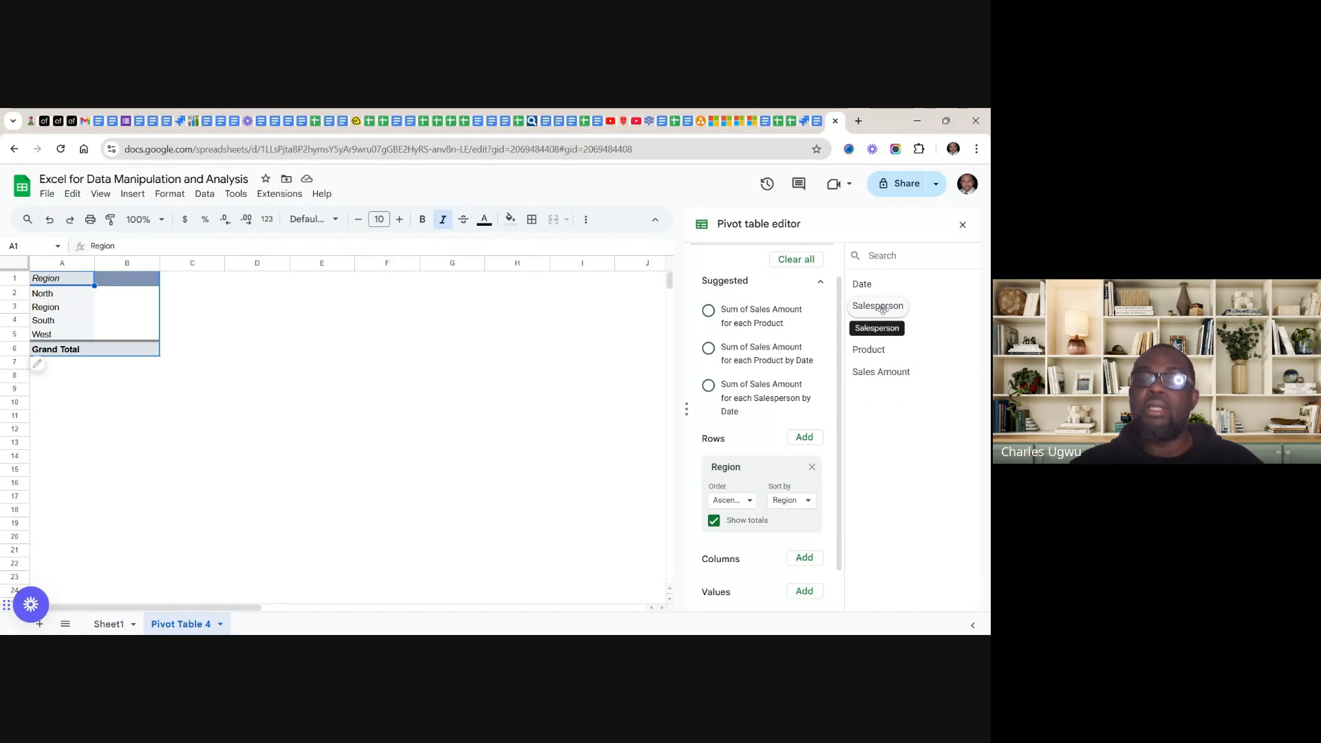
left_click_drag(883, 309, 747, 561)
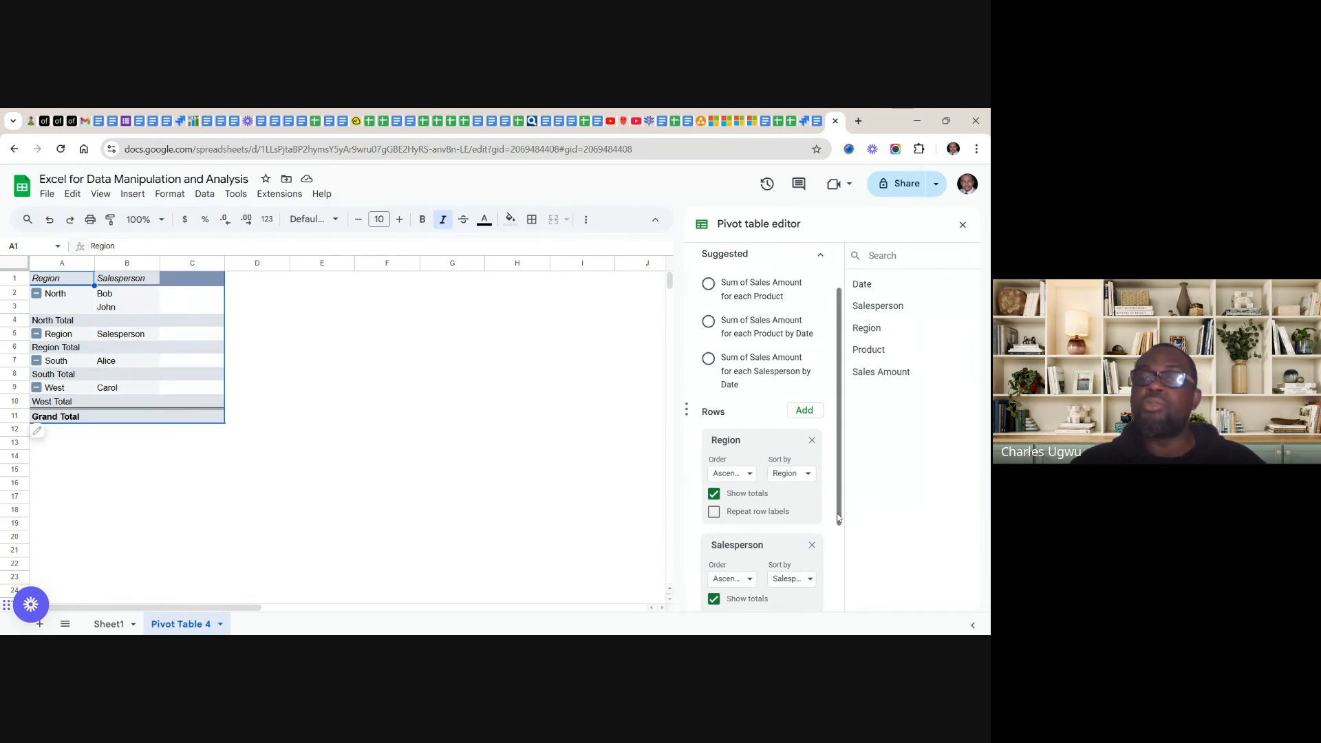
left_click_drag(838, 518, 839, 545)
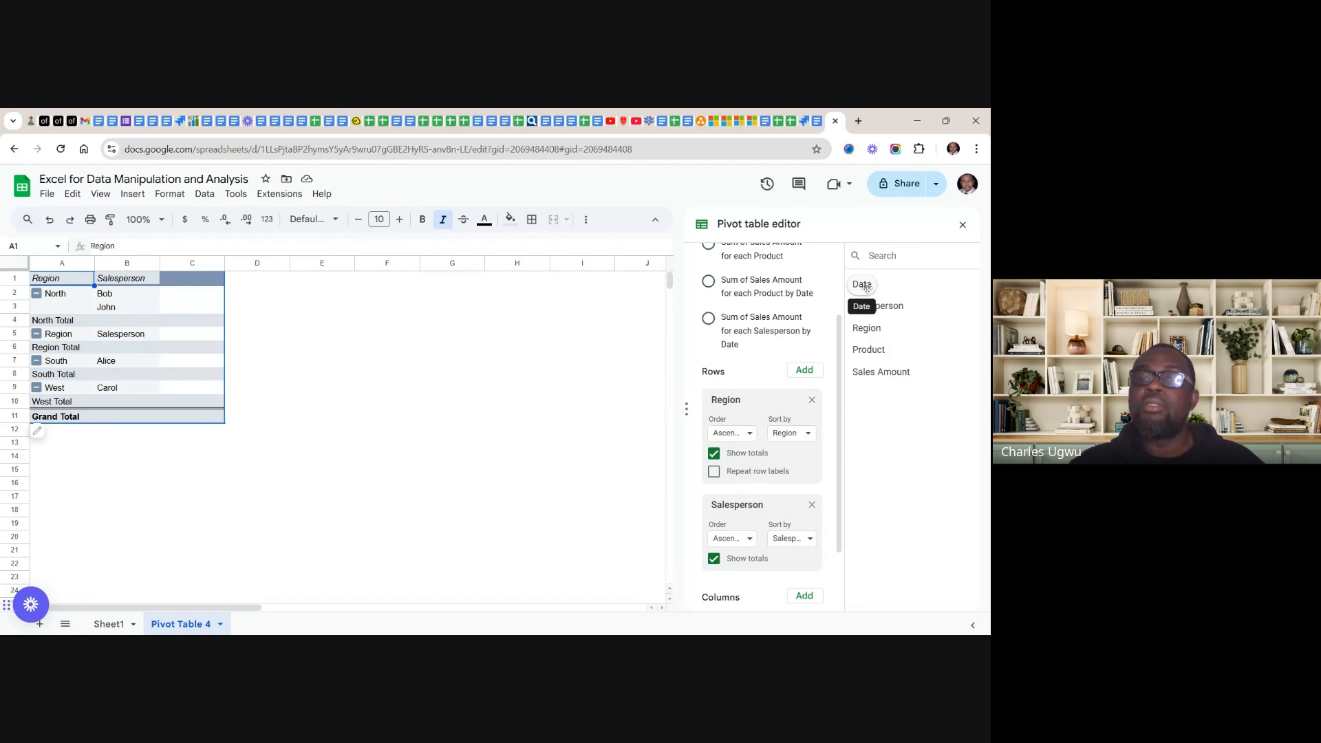
left_click_drag(840, 415, 840, 434)
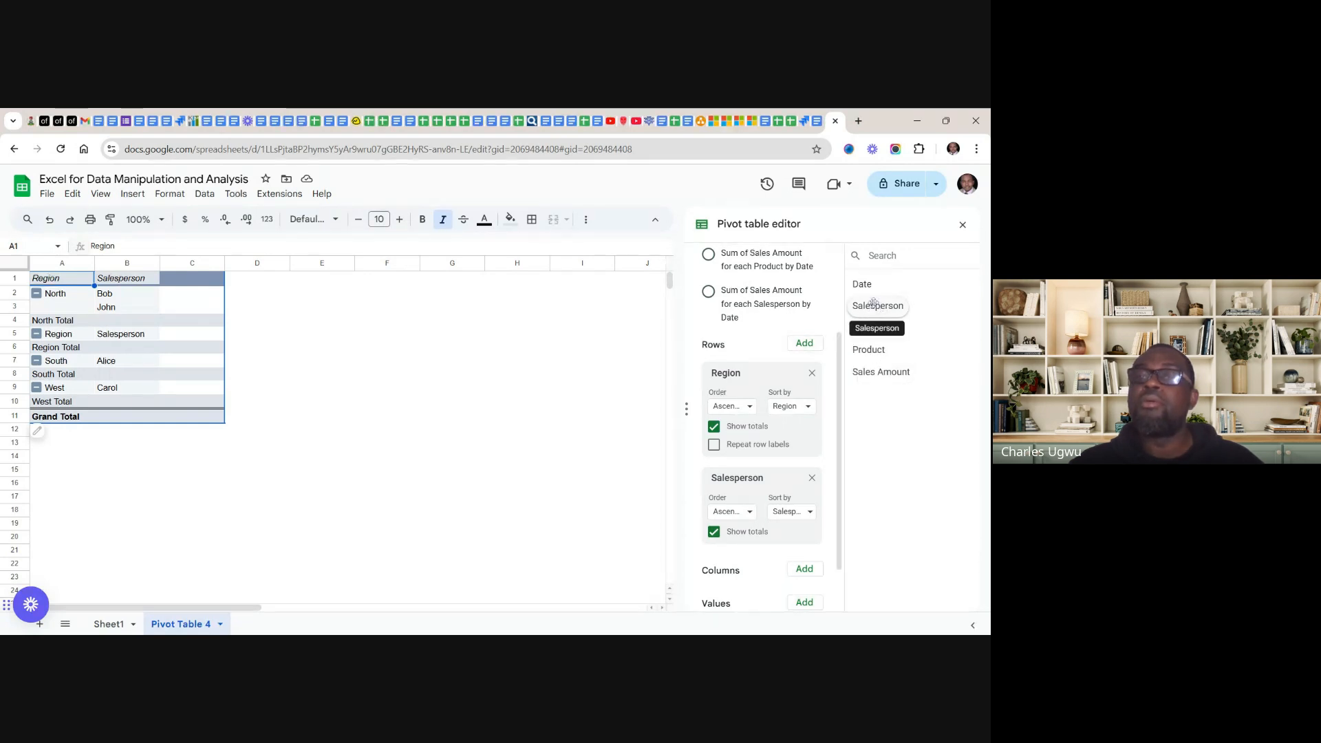
left_click_drag(869, 288, 736, 569)
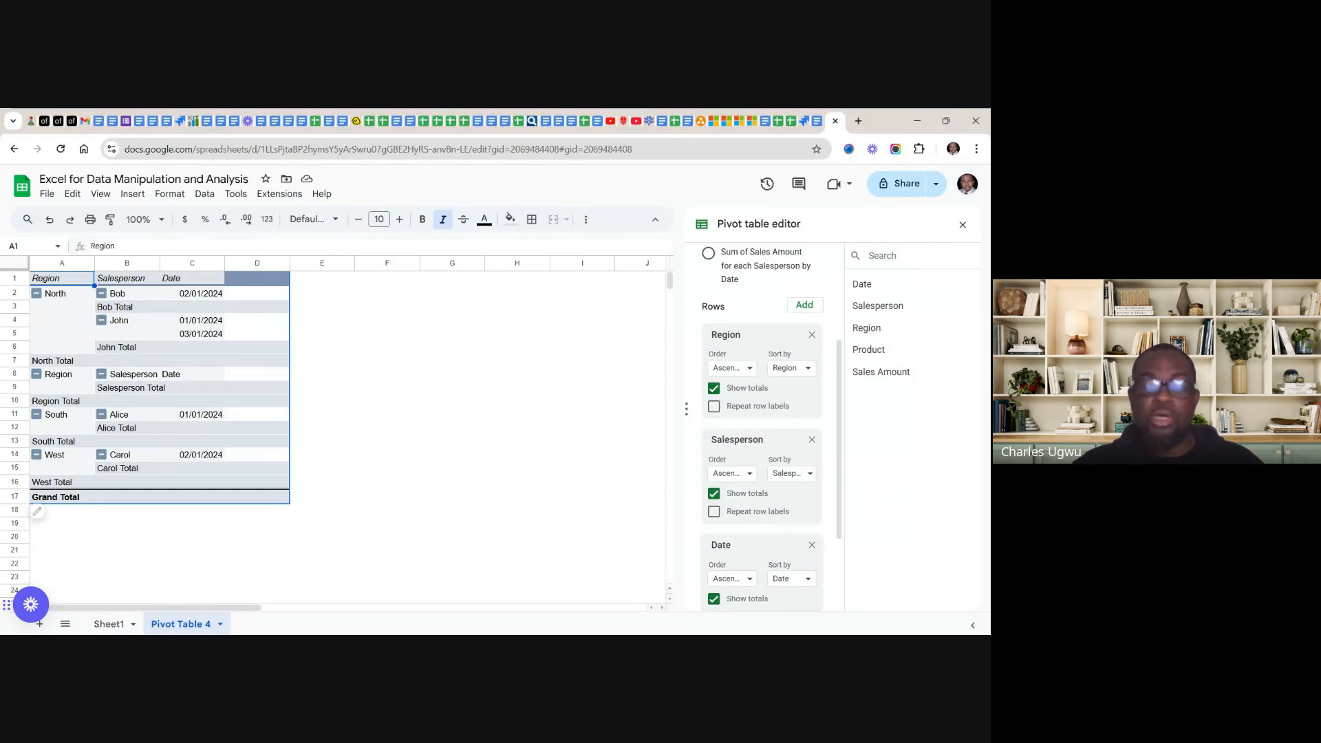
left_click_drag(747, 545, 728, 340)
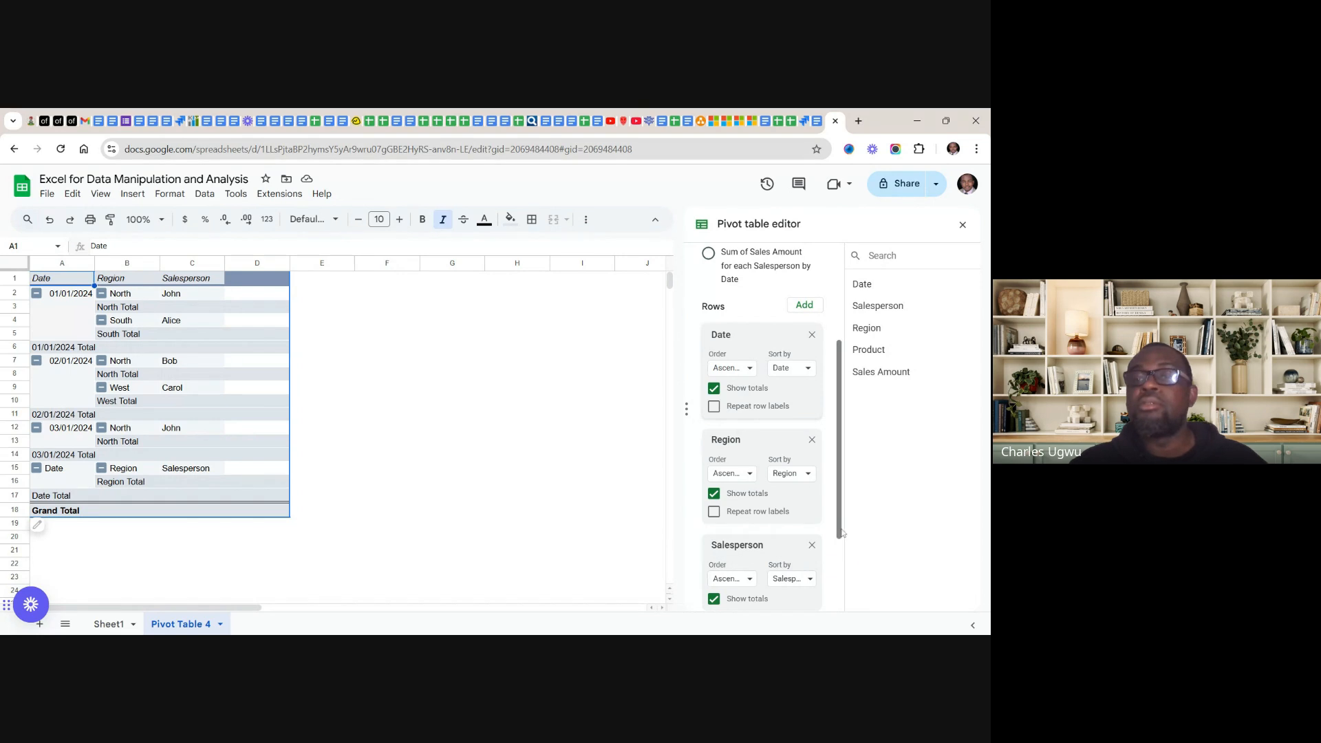
- Add Sales Amount to the pivot table's Values and Product to its Rows below Salesperson
left_click_drag(840, 532, 840, 556)
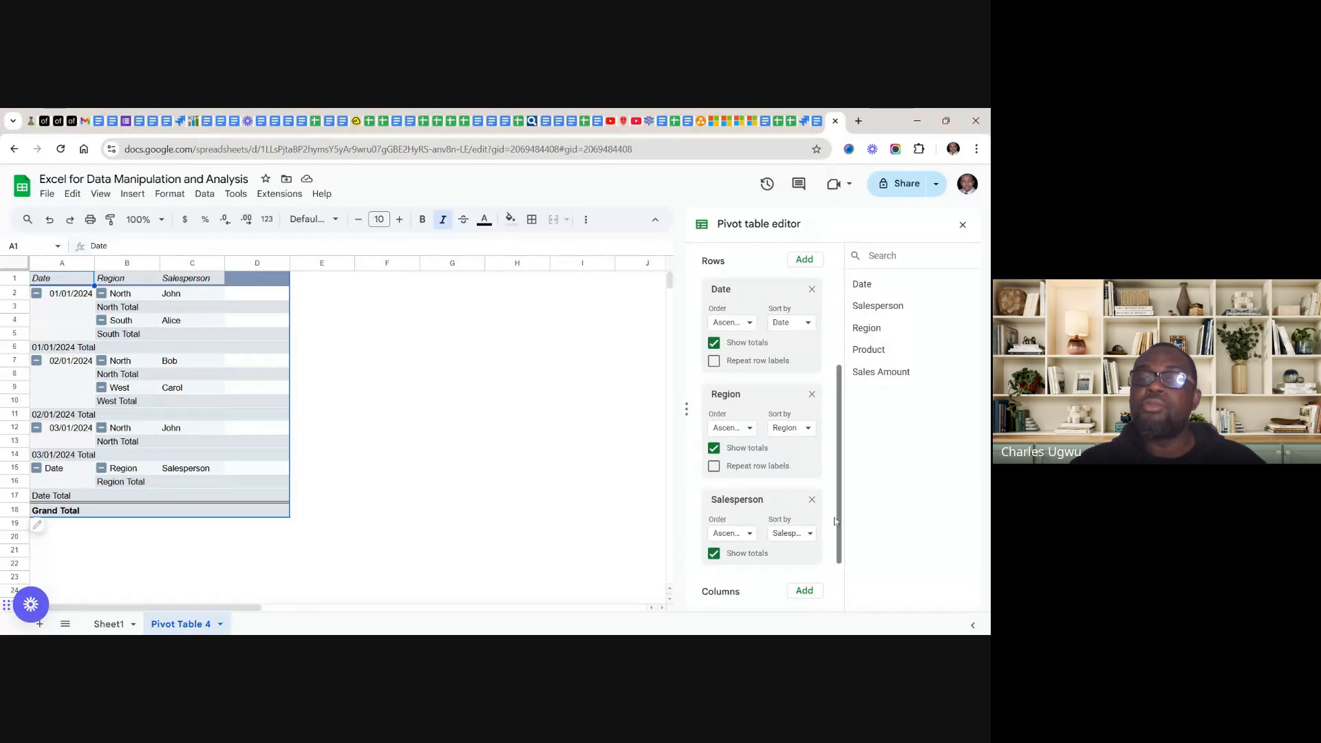
left_click_drag(839, 538, 842, 582)
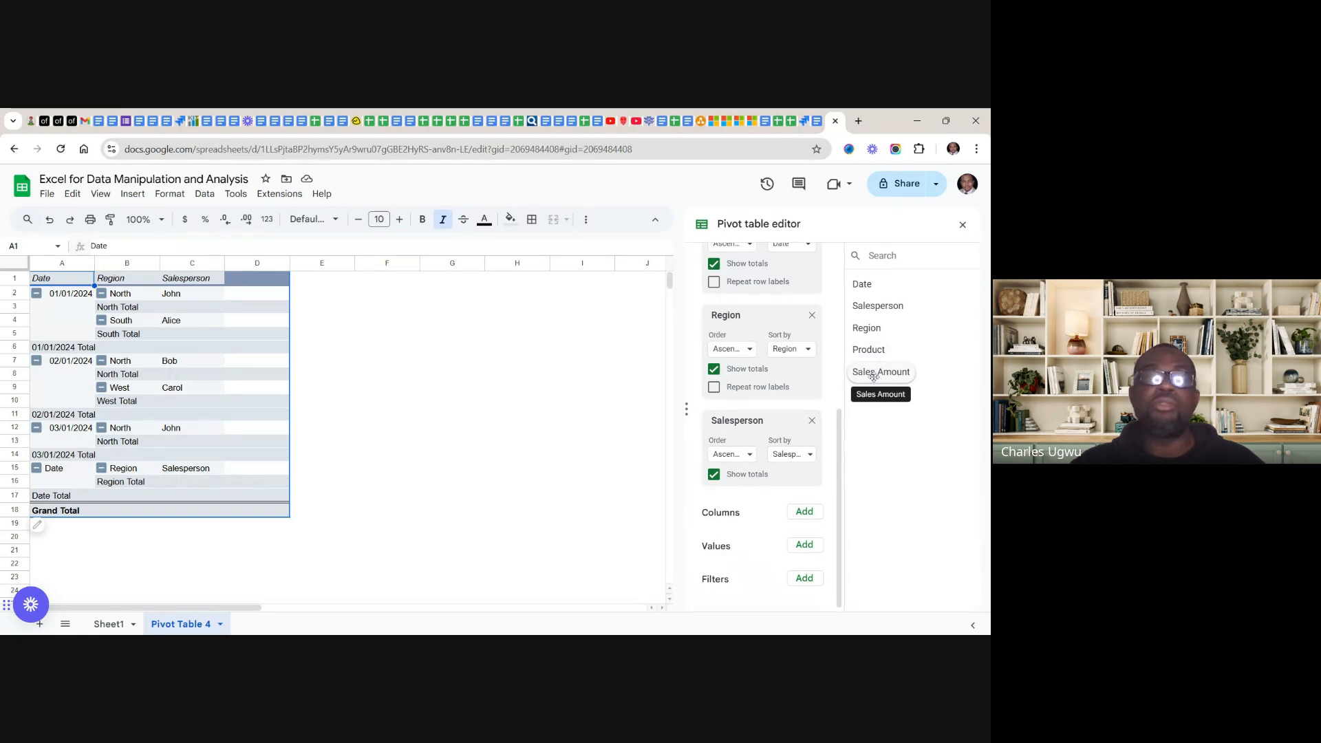
left_click_drag(873, 376, 738, 574)
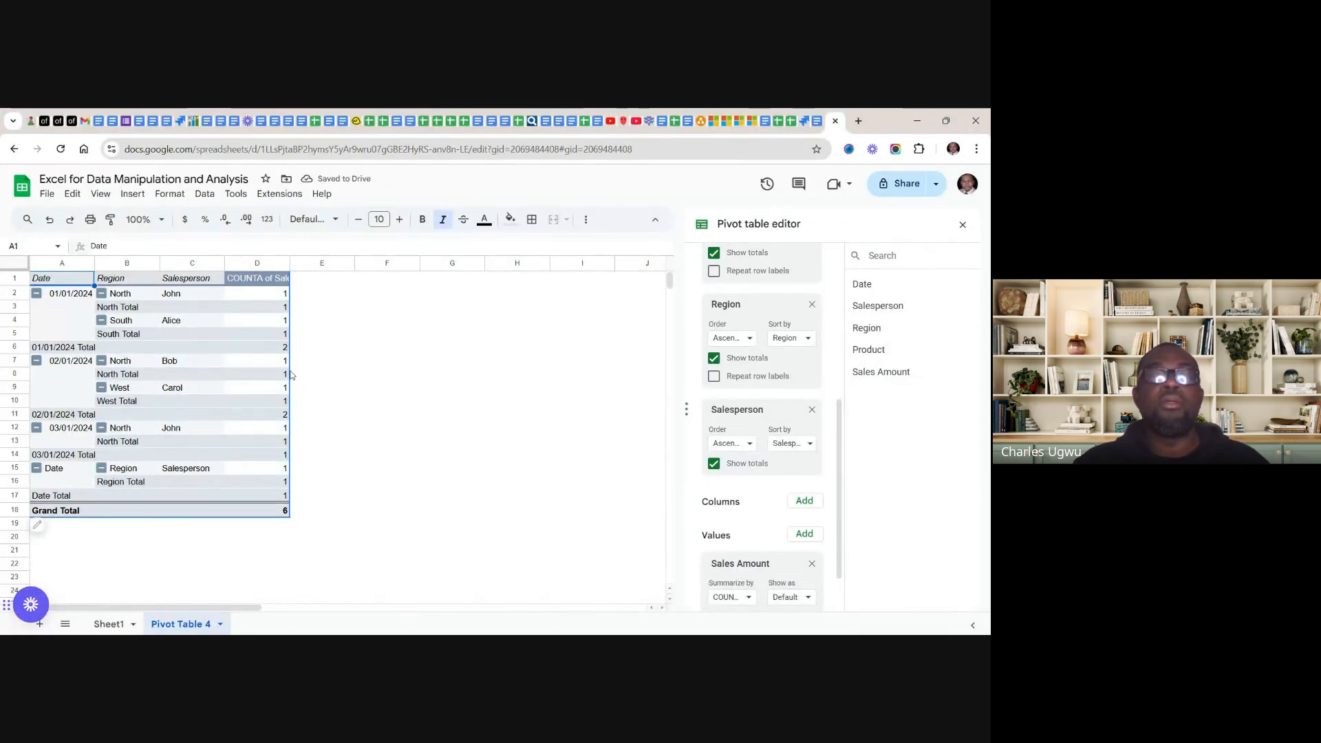
left_click_drag(288, 375, 294, 375)
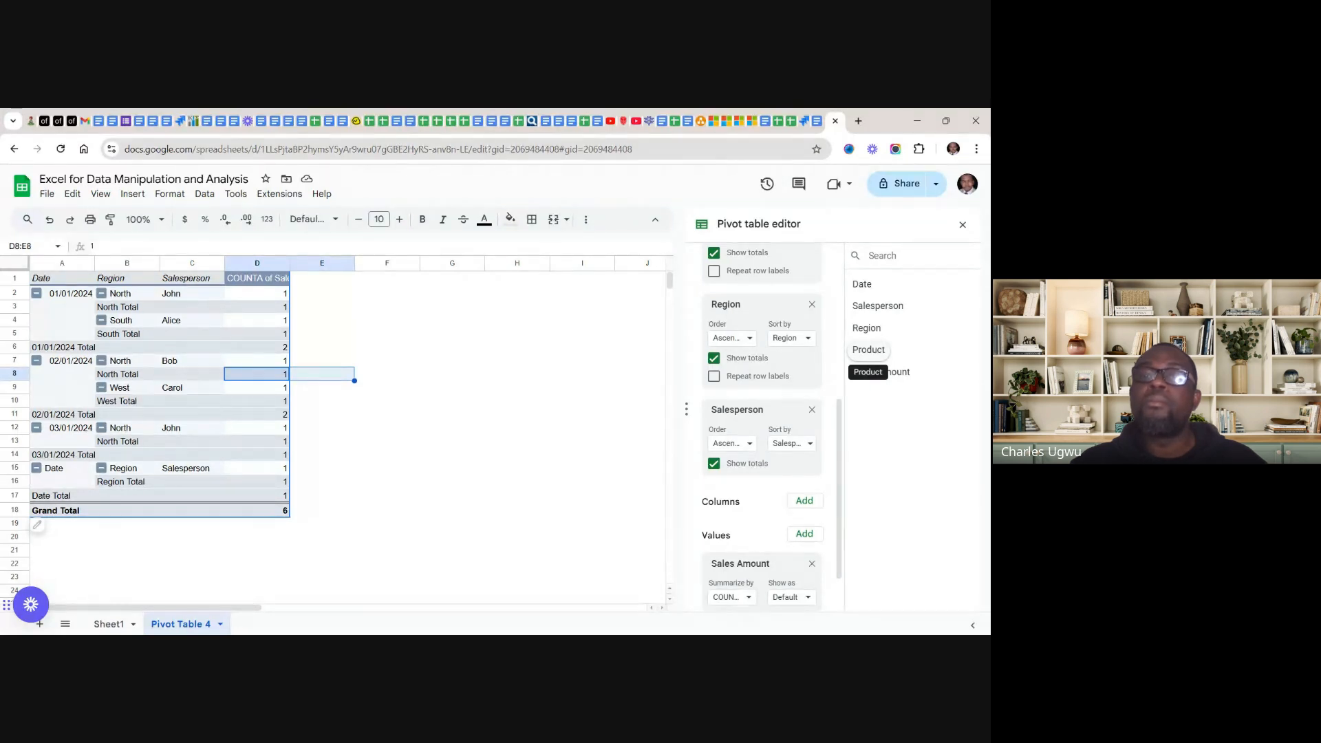
left_click_drag(868, 353, 743, 497)
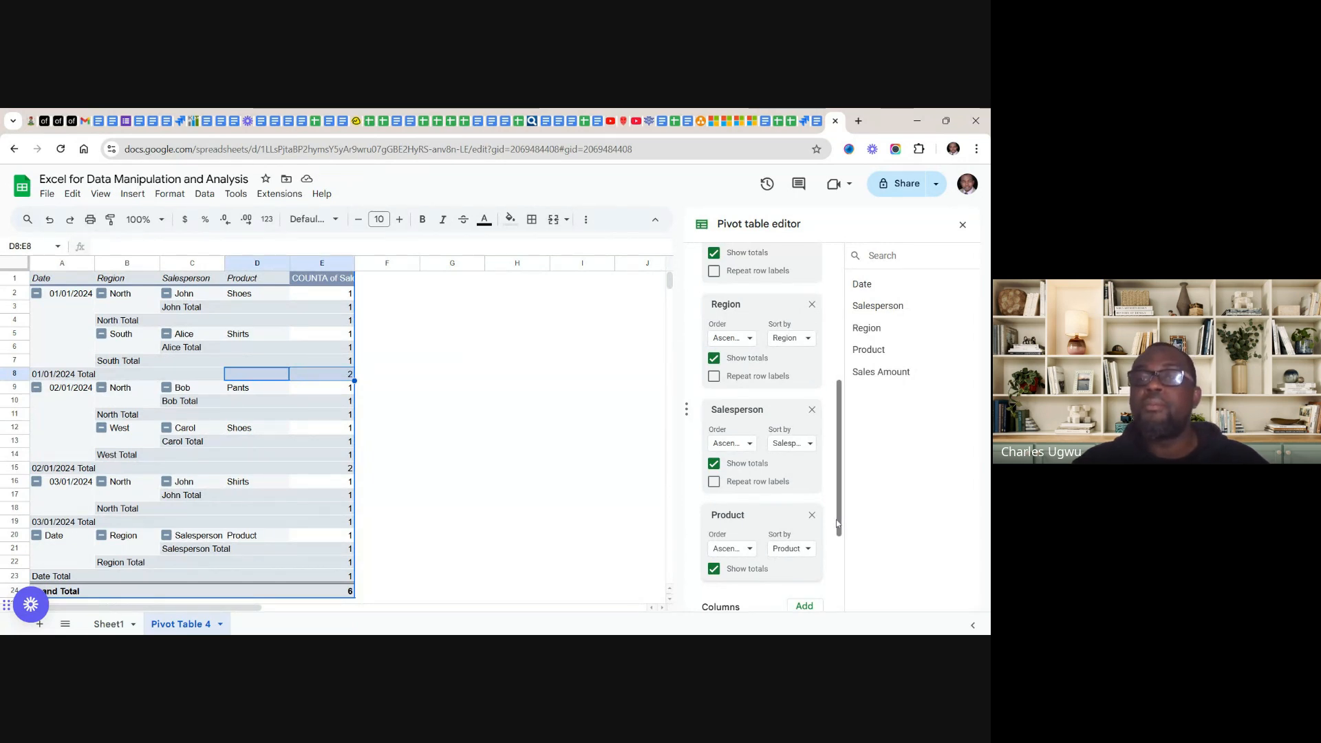
- Summarize the Sales Amount value by SUM
left_click_drag(838, 524, 841, 479)
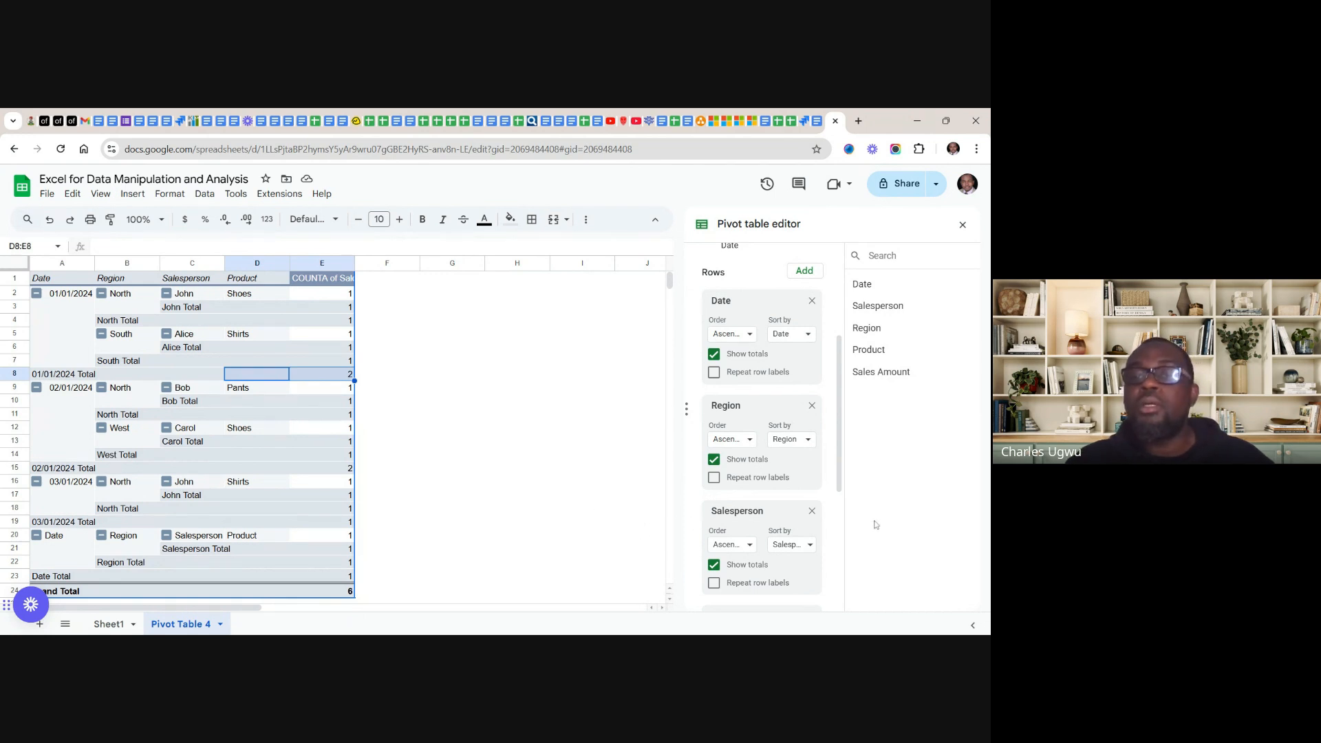
left_click_drag(838, 483, 856, 602)
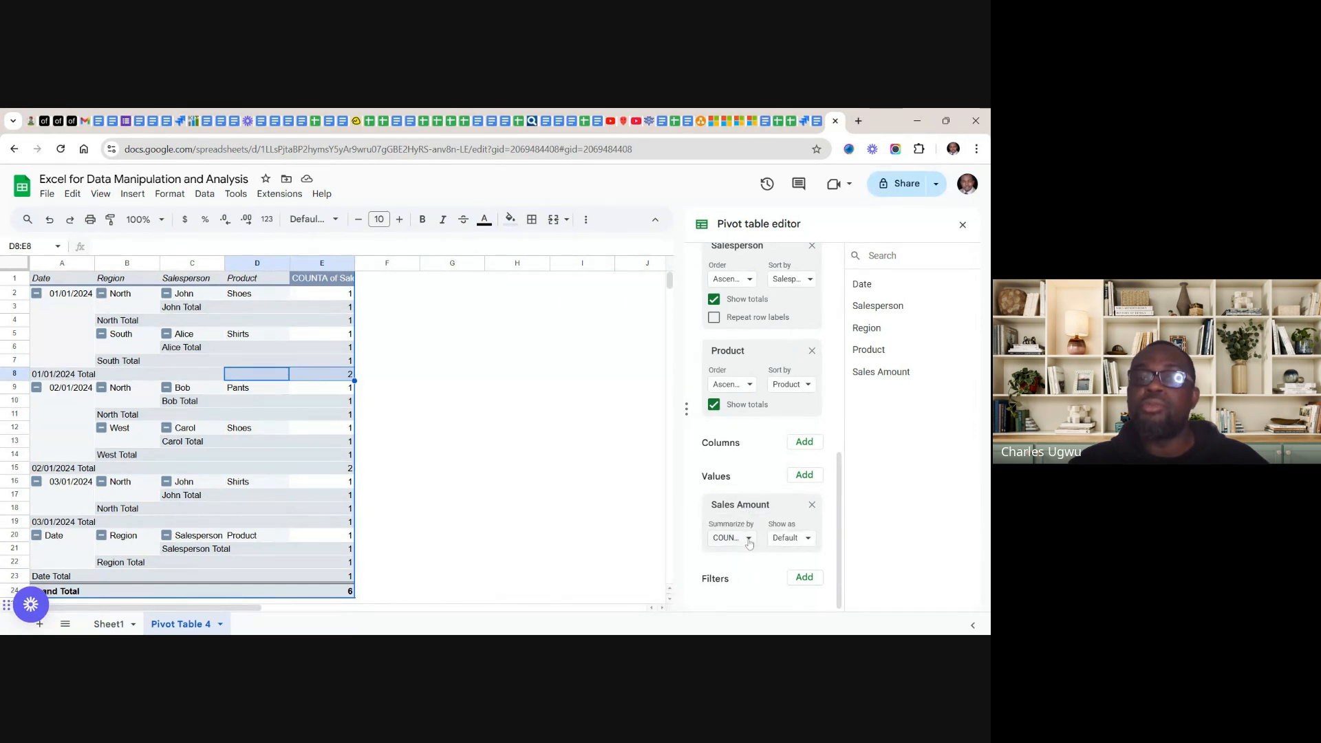
left_click(749, 540)
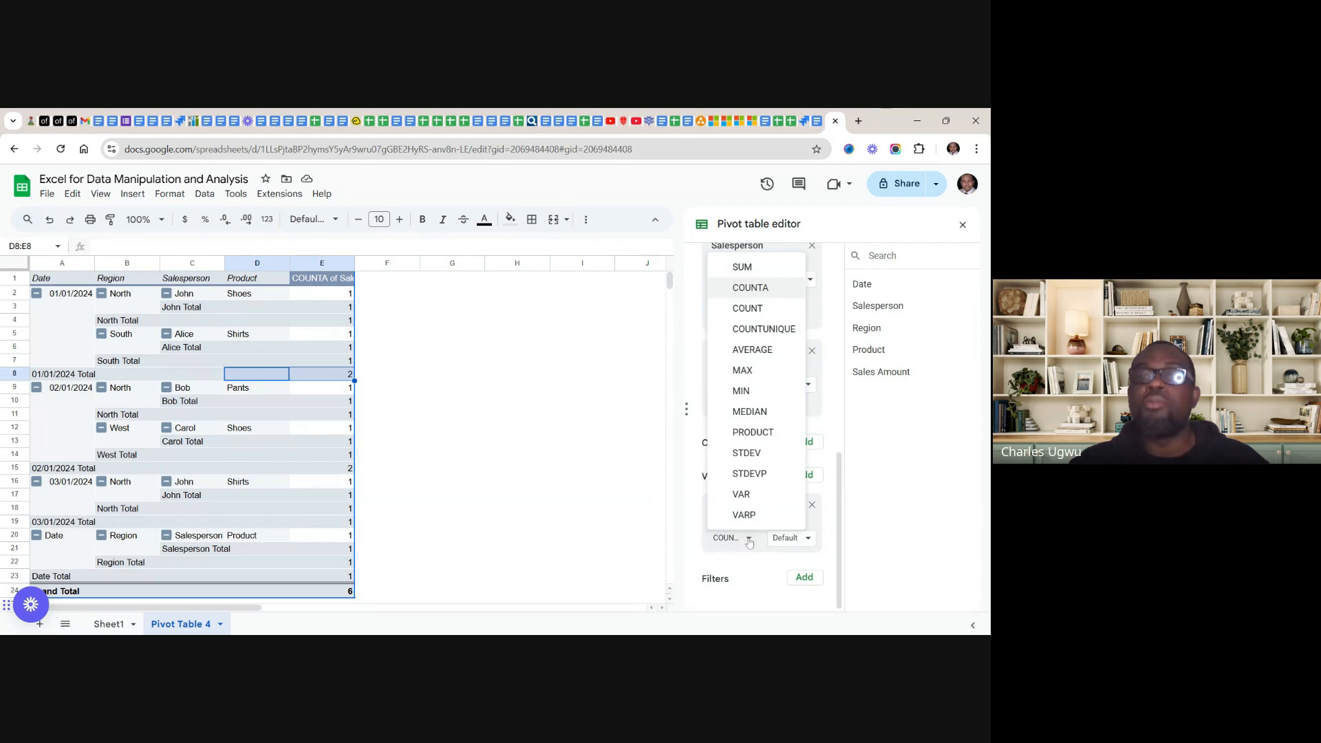
left_click(749, 268)
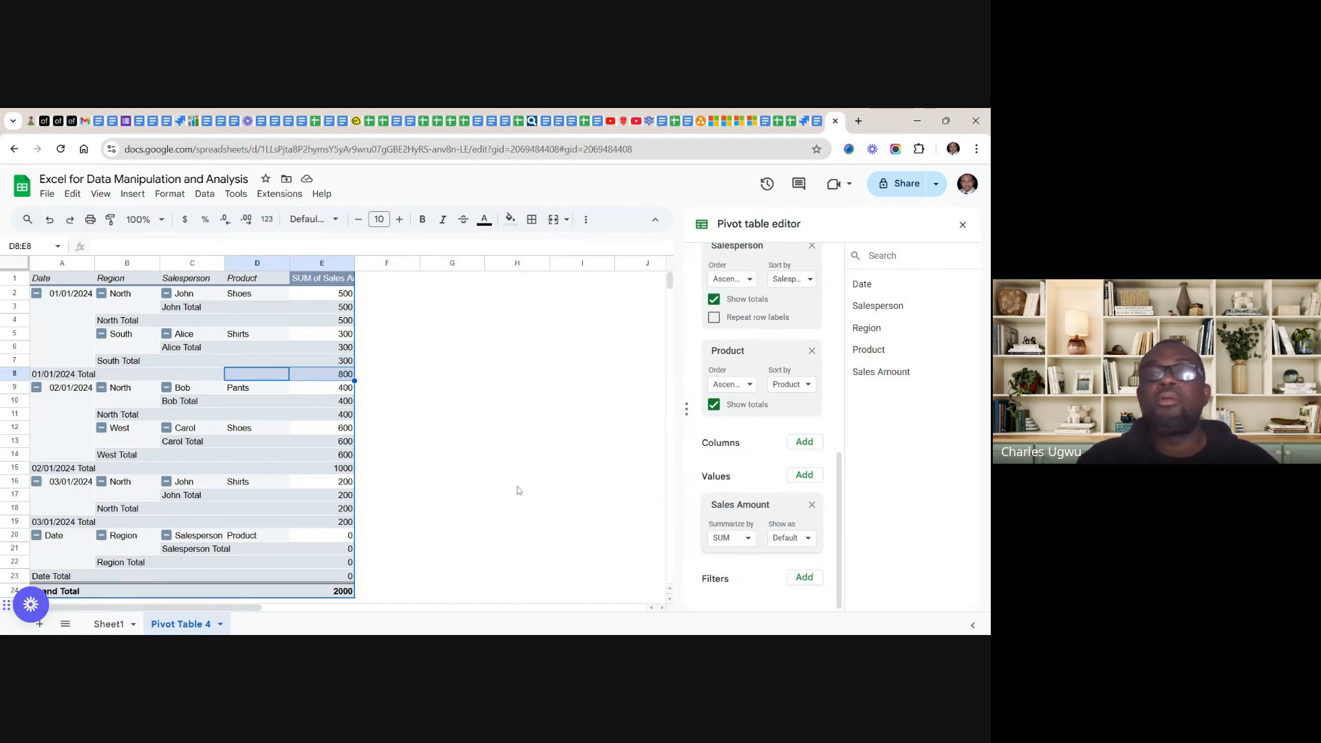
left_click_drag(671, 283, 671, 278)
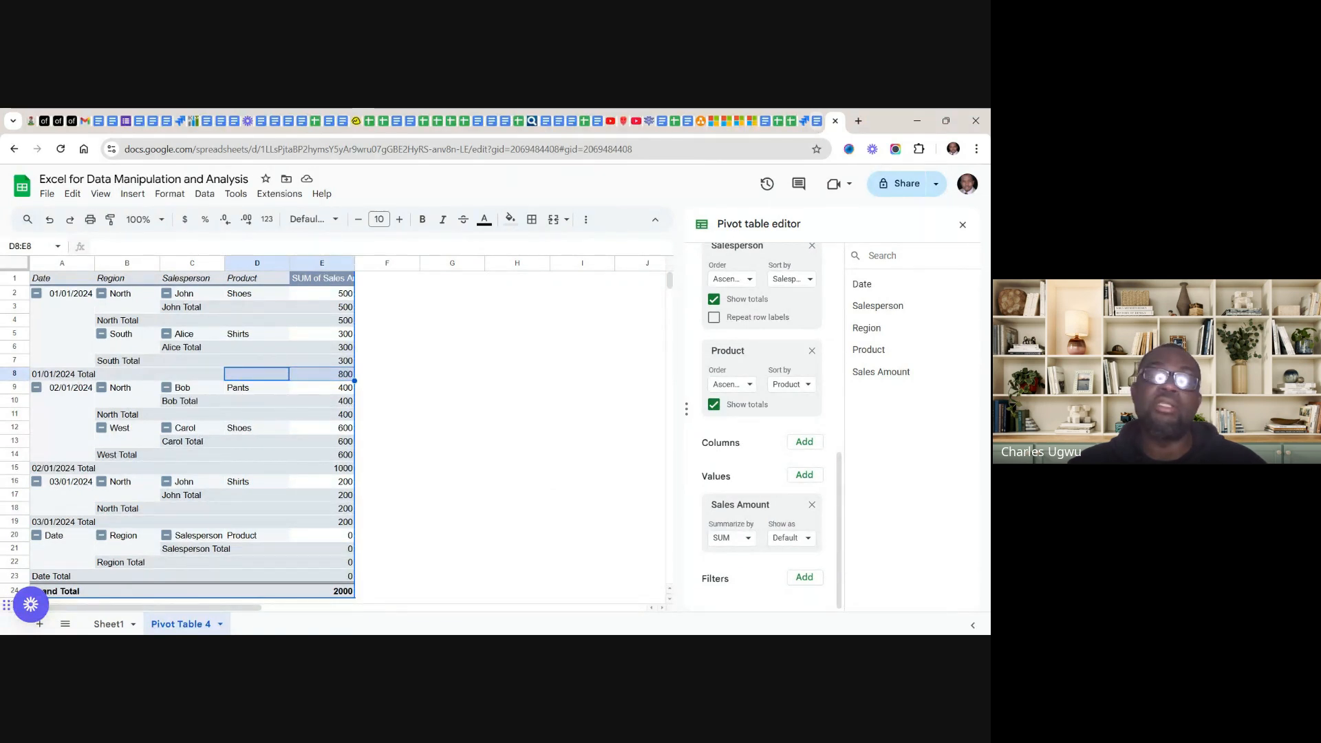
- Read the document's sample pivot result and its instructions for analyzing data by date and filtering pivot tables
left_click(817, 128)
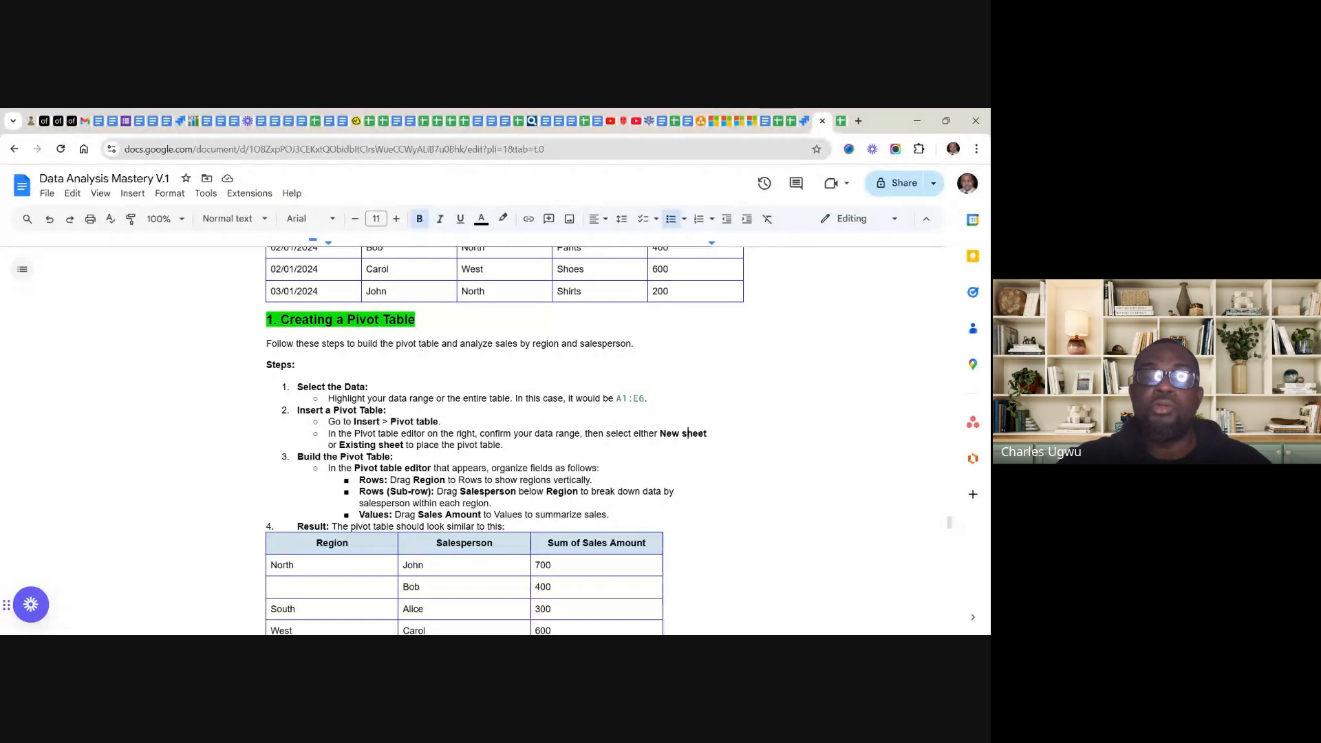
scroll(687, 433, "down", 2)
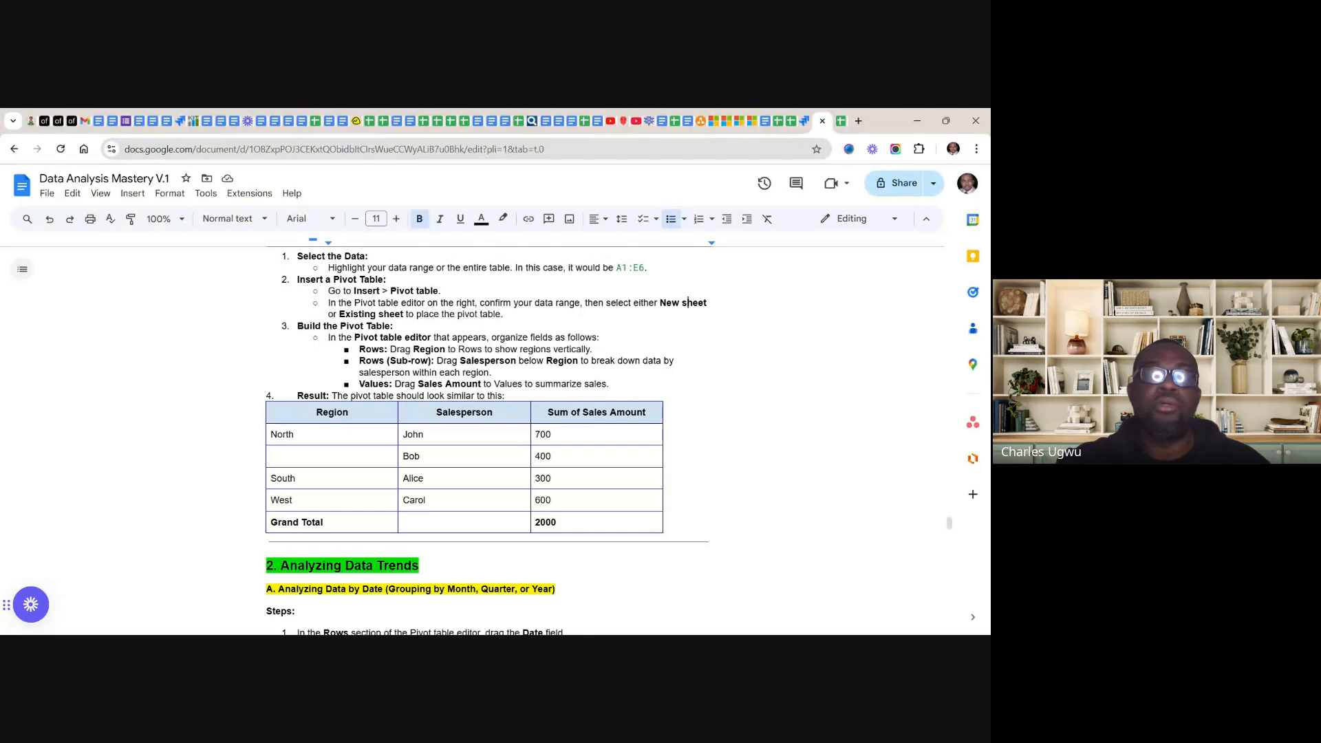
scroll(487, 440, "down", 3)
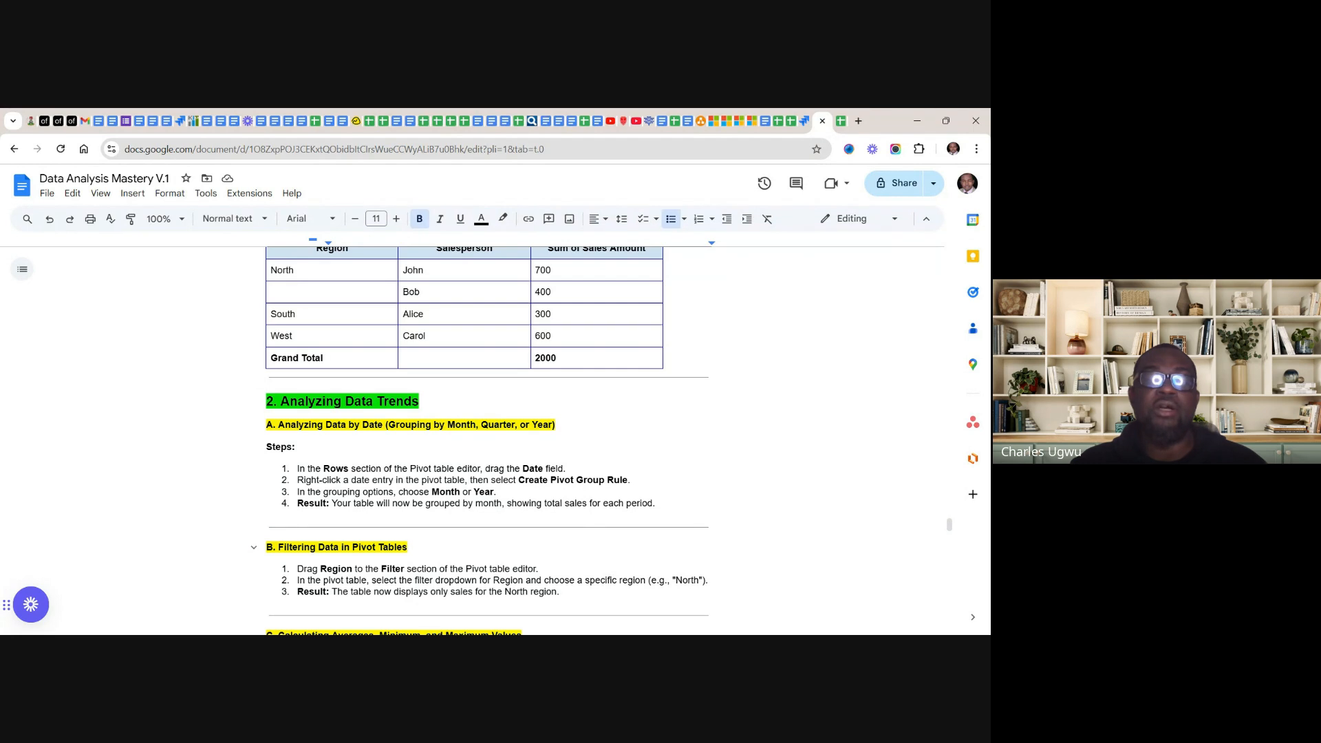
scroll(487, 440, "down", 2)
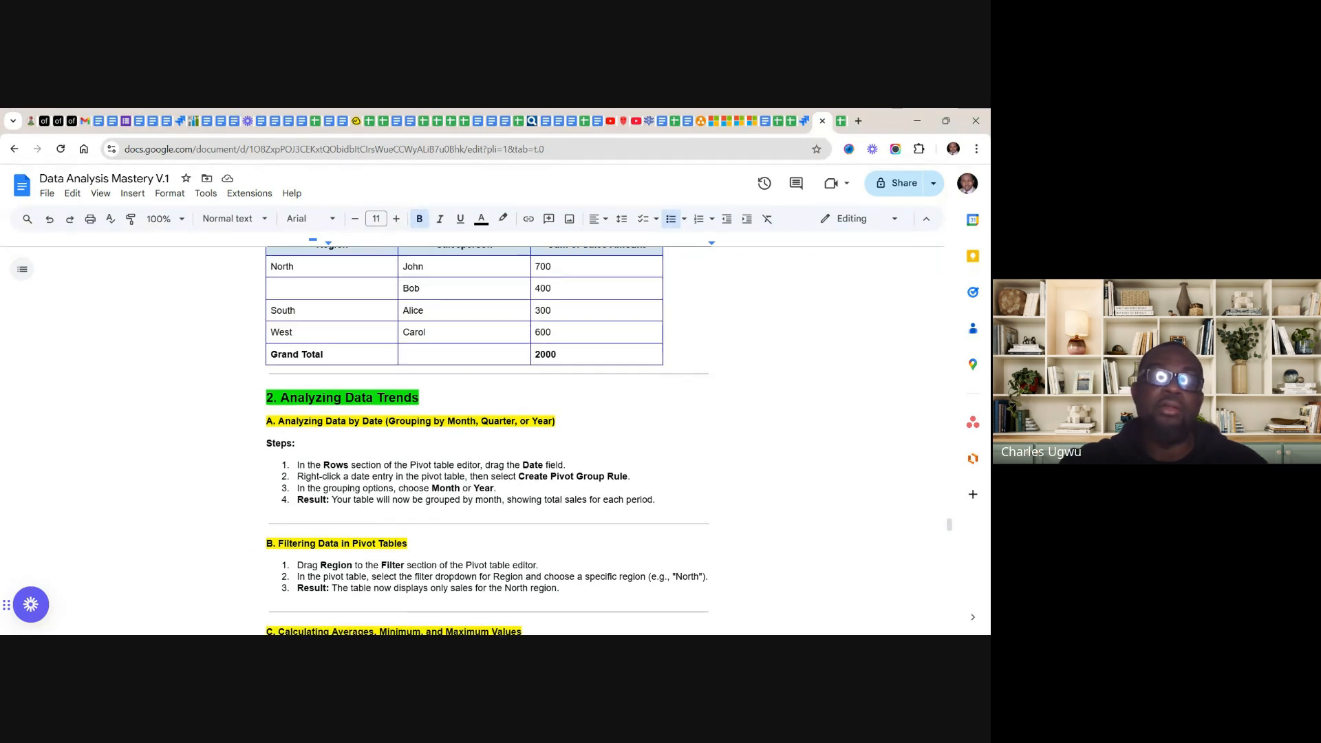
scroll(487, 440, "up", 1)
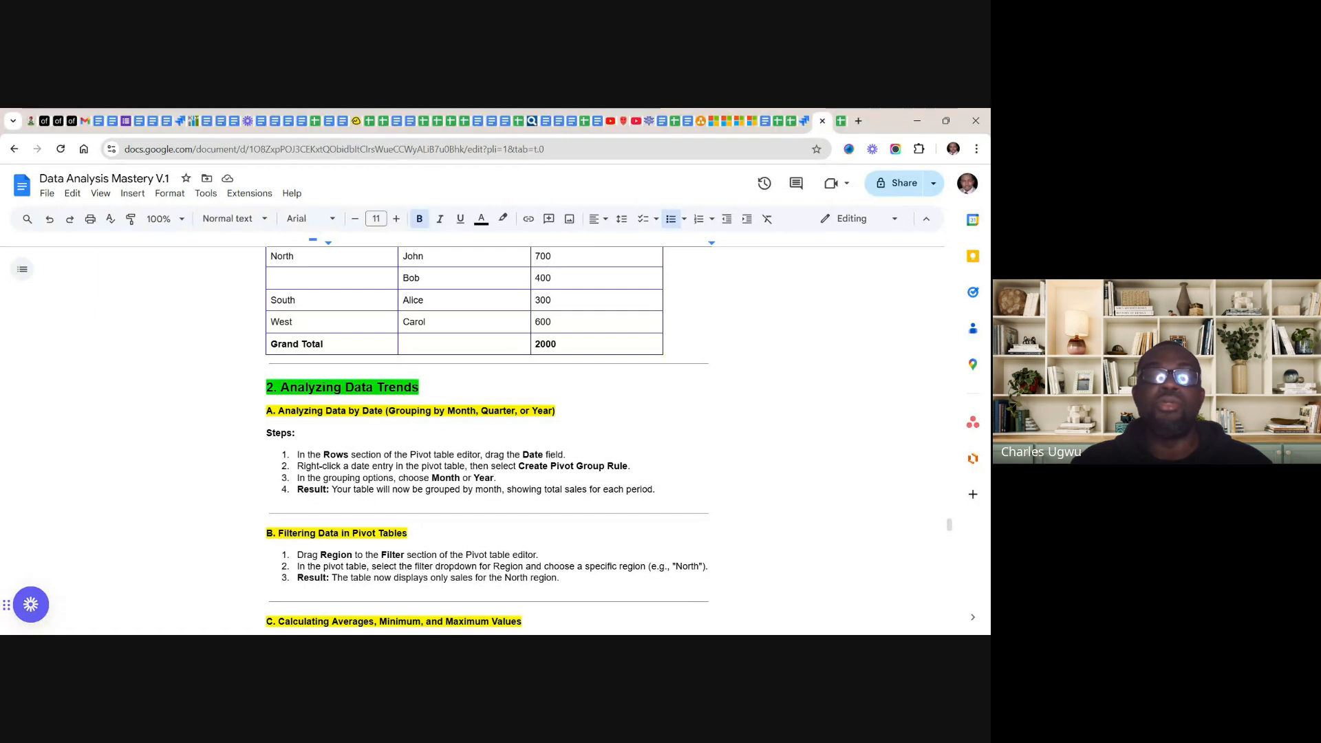
- Return to the pivot table spreadsheet and check cells A2, A8, A9 and the Date header for a date grouping option
left_click(840, 123)
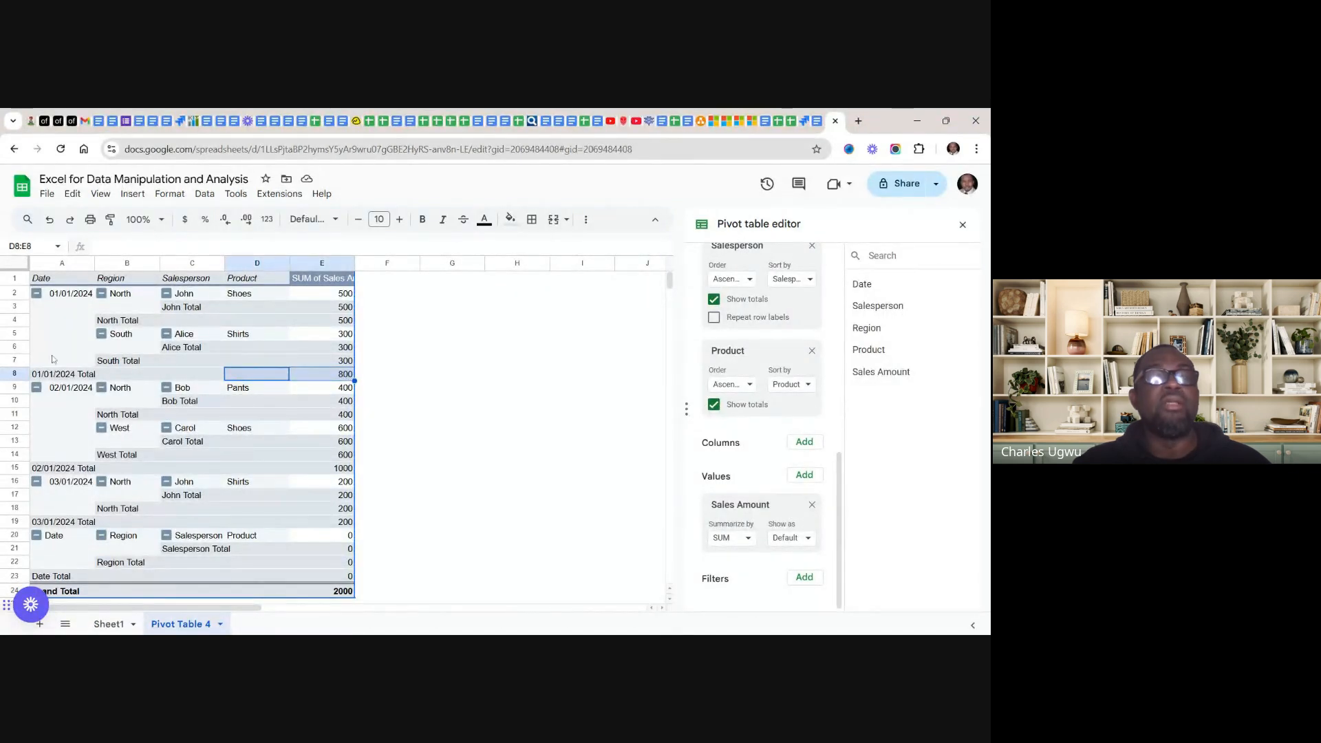
right_click(64, 296)
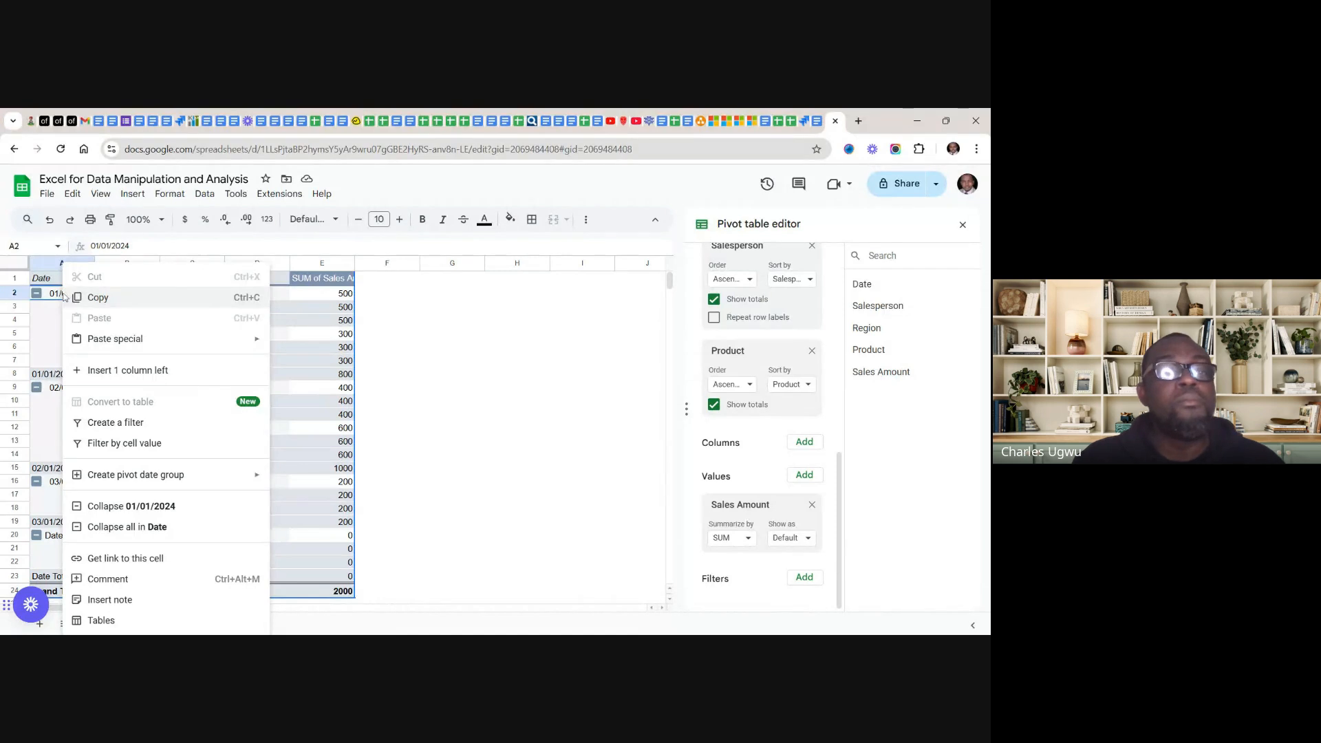
left_click(54, 377)
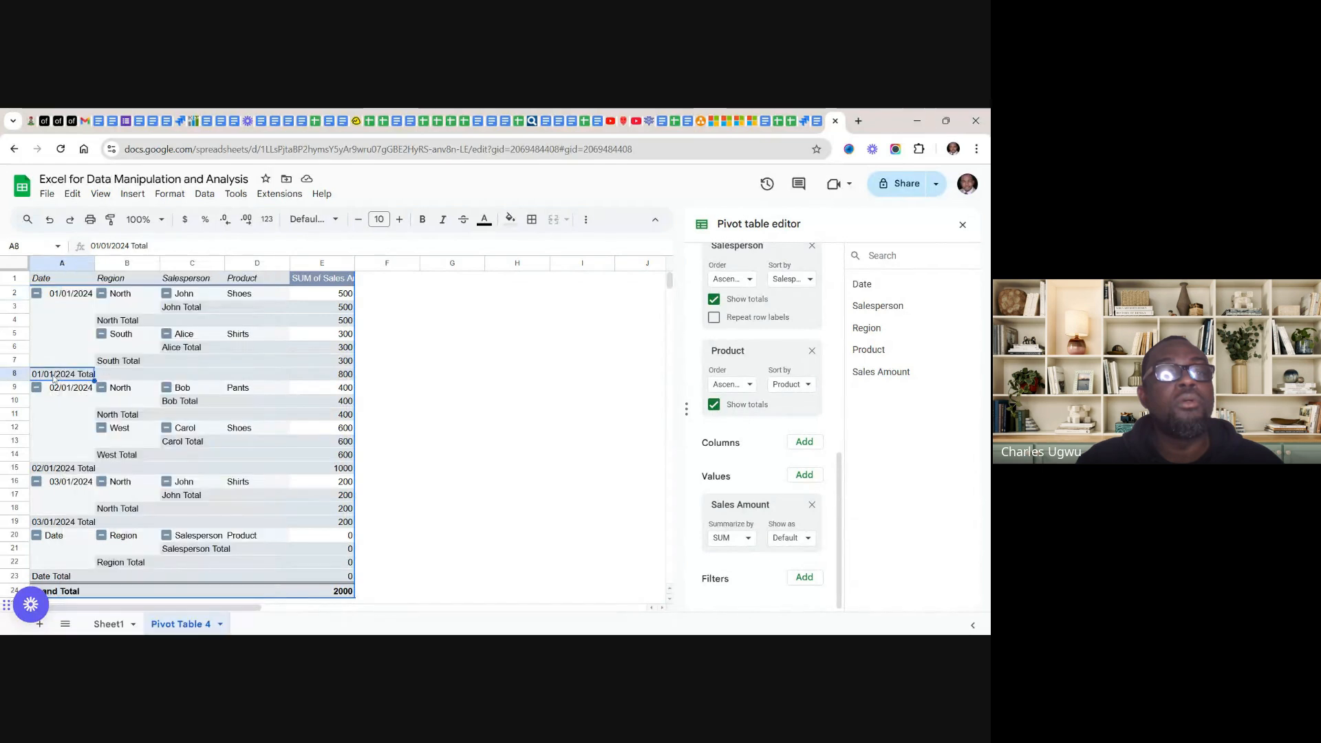
right_click(54, 377)
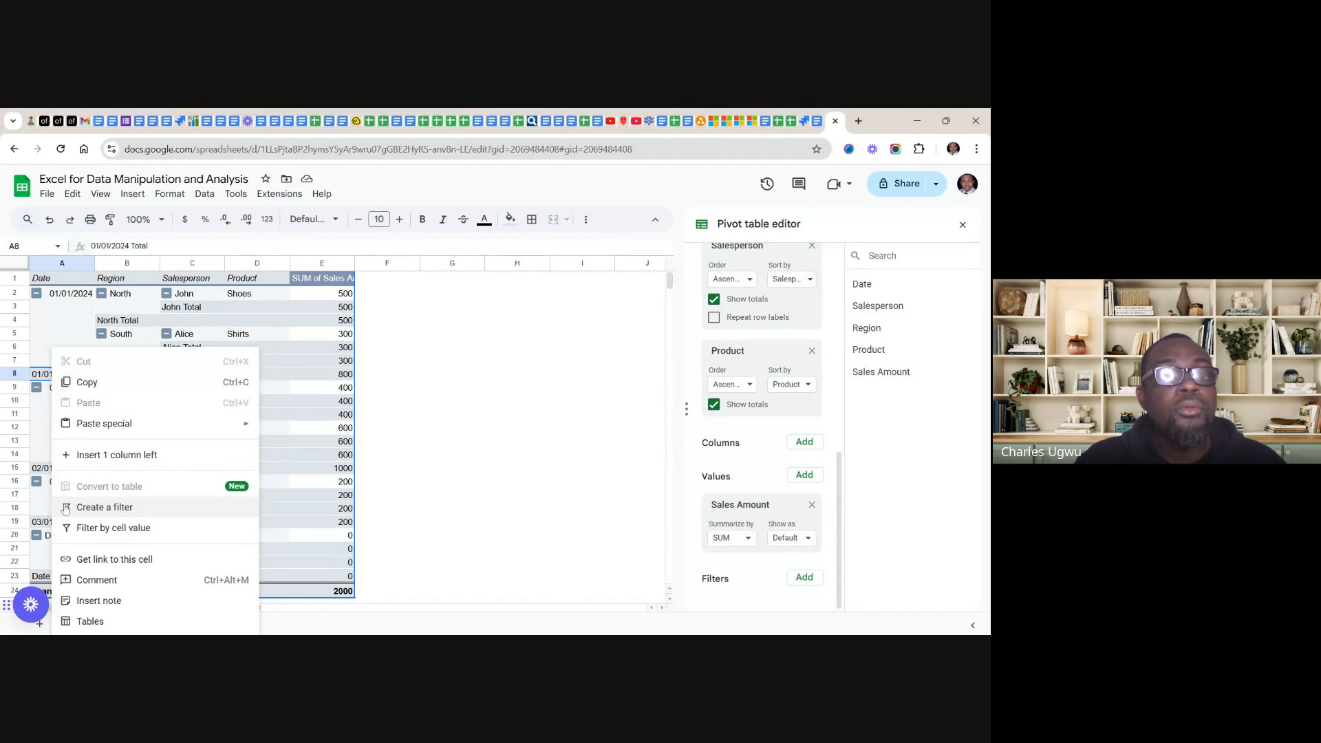
left_click(42, 340)
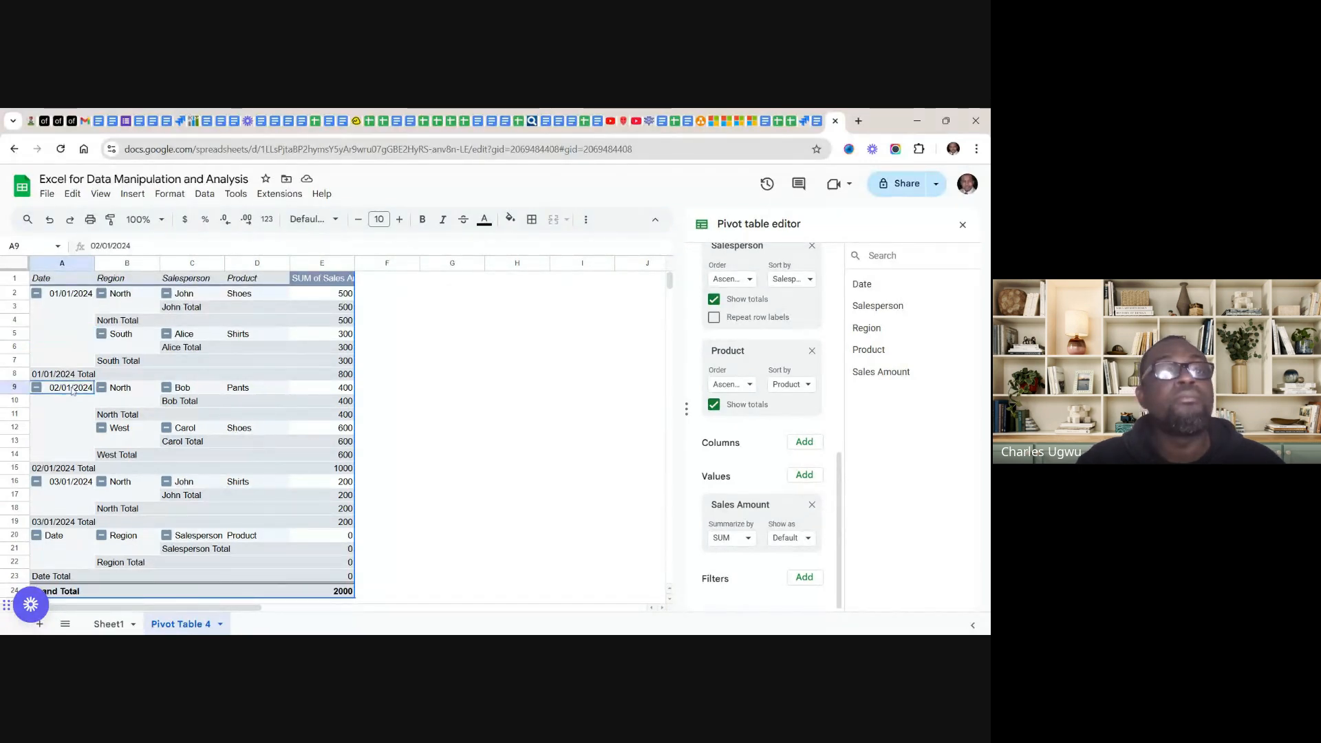
right_click(72, 390)
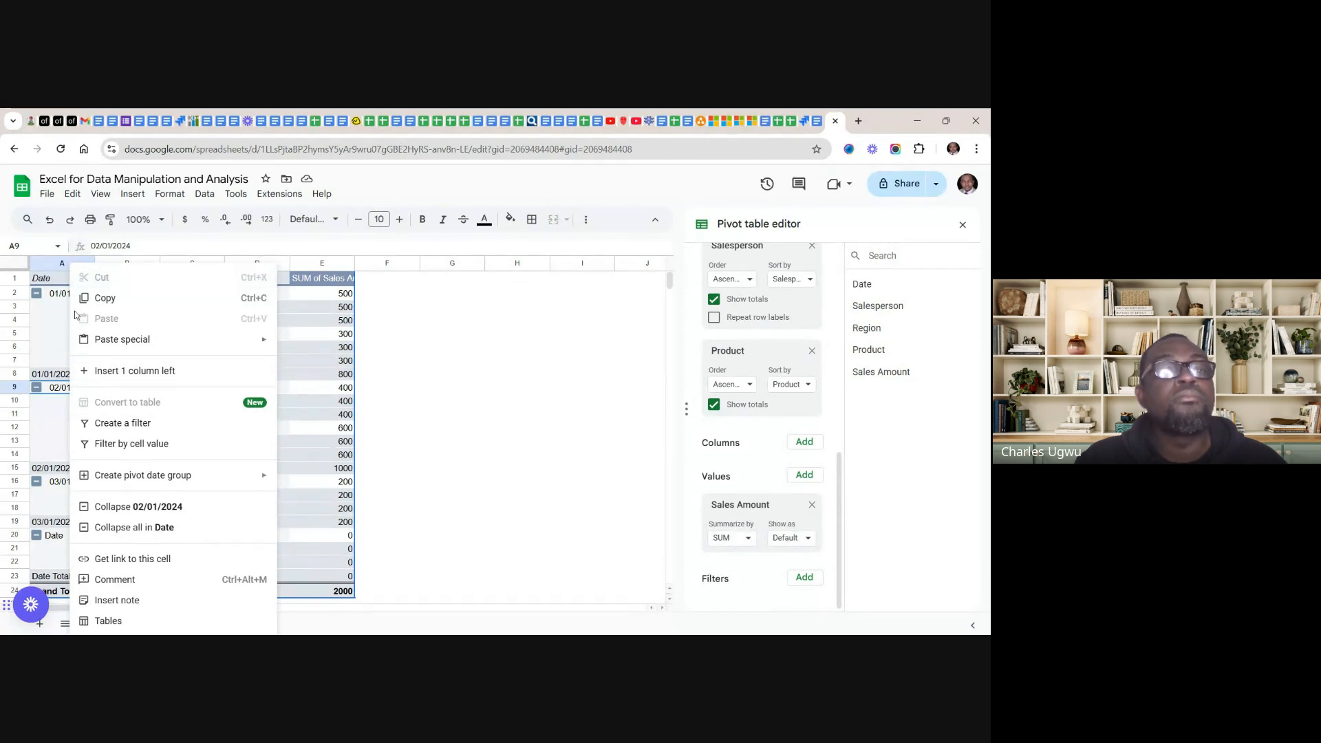
left_click(55, 280)
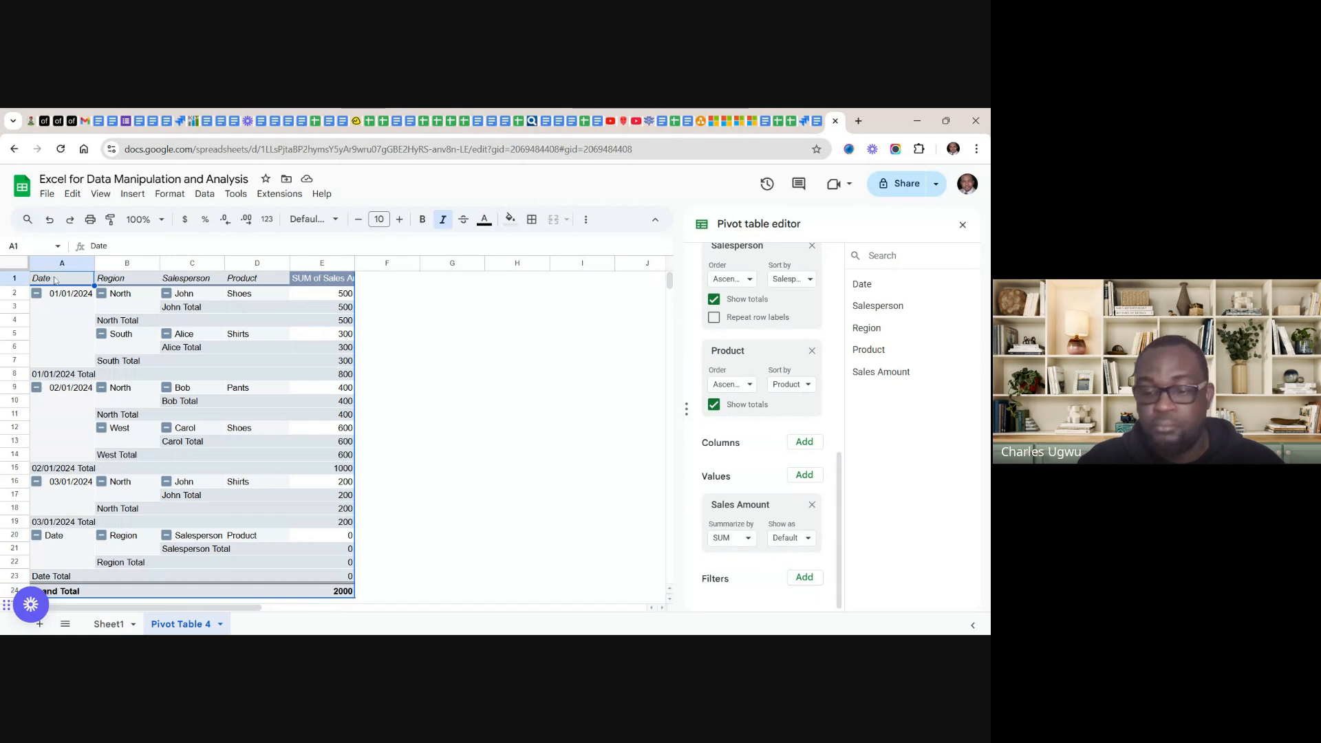
right_click(55, 281)
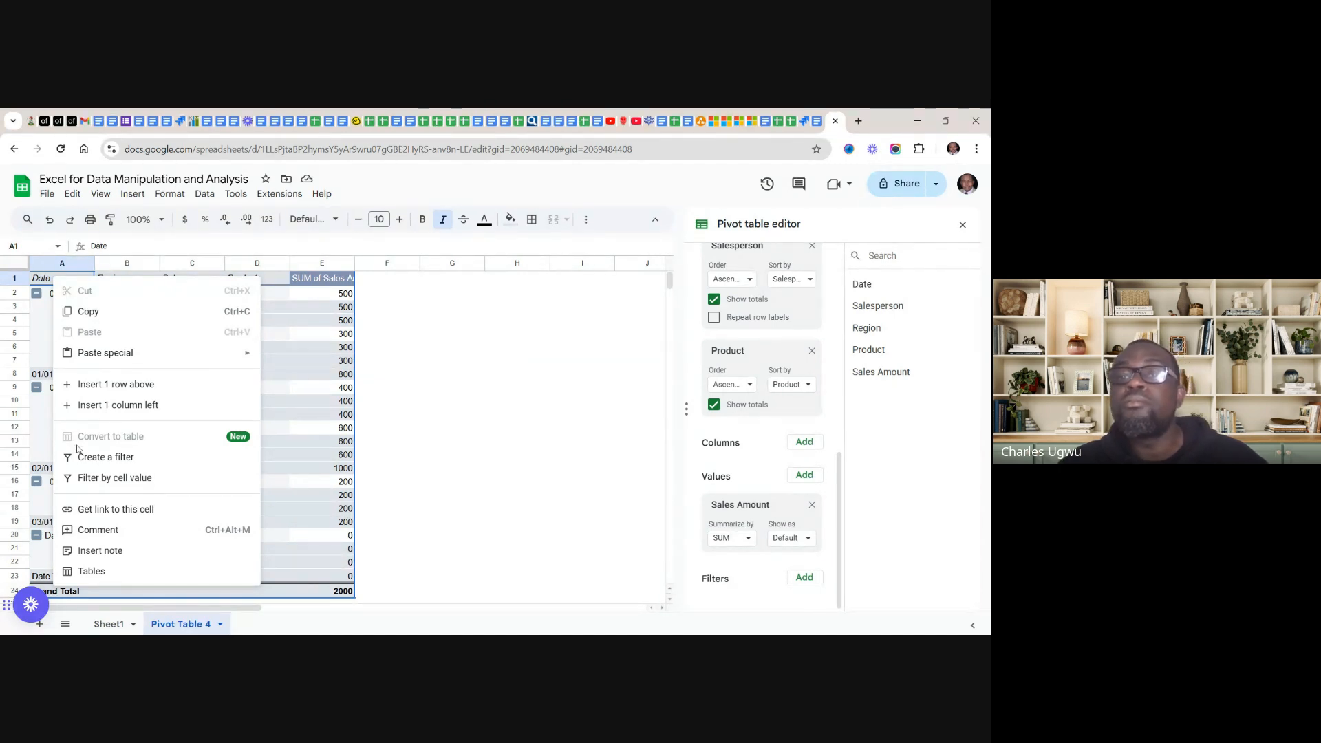
left_click(439, 447)
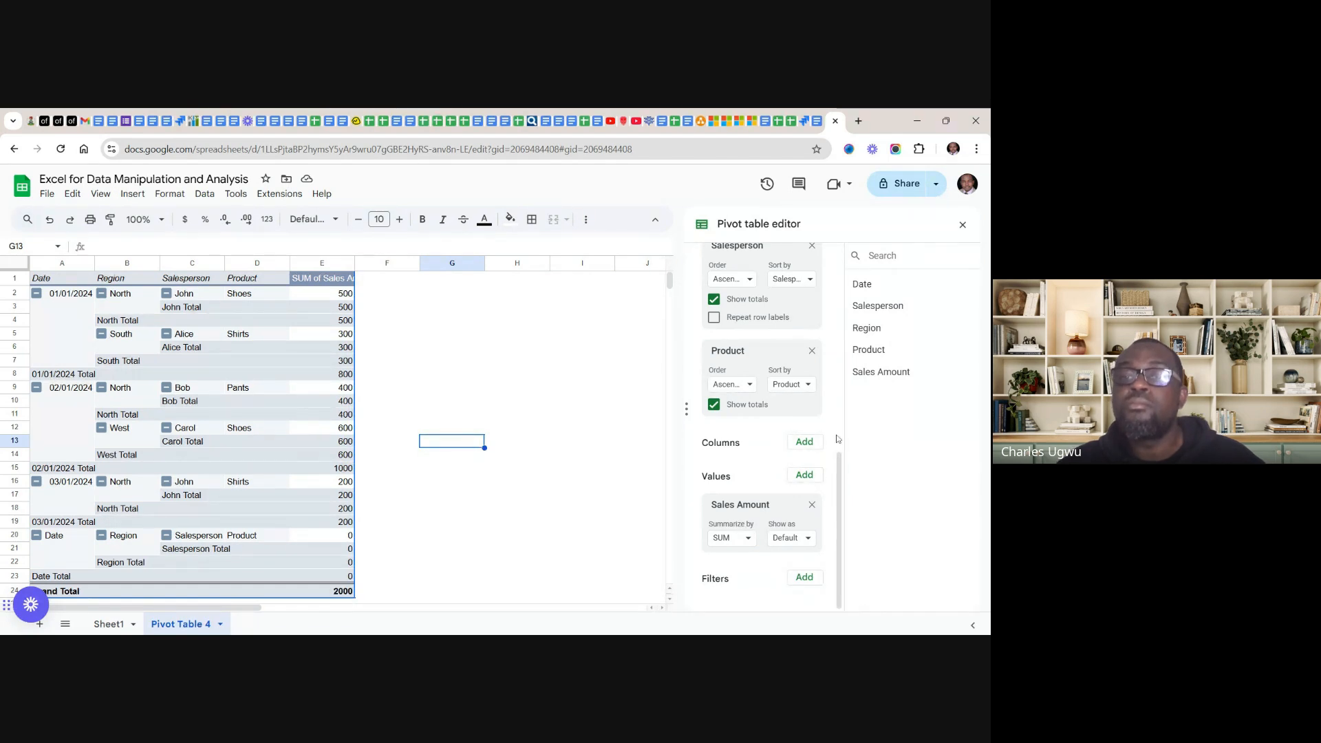
- Review the pivot table's row fields and check cell A12 and the 01/01/2024 Total cell for a pivot group option
left_click_drag(839, 479, 848, 333)
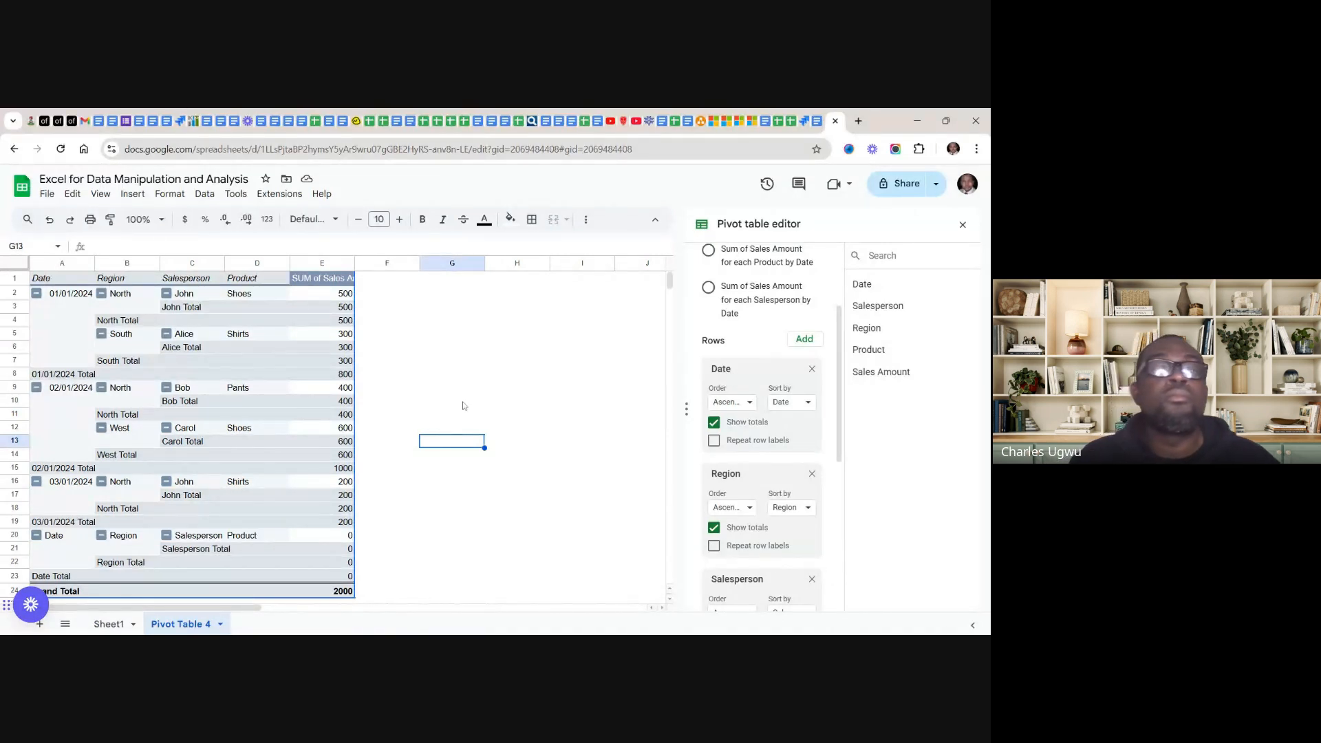
right_click(61, 428)
mouse_move(61, 422)
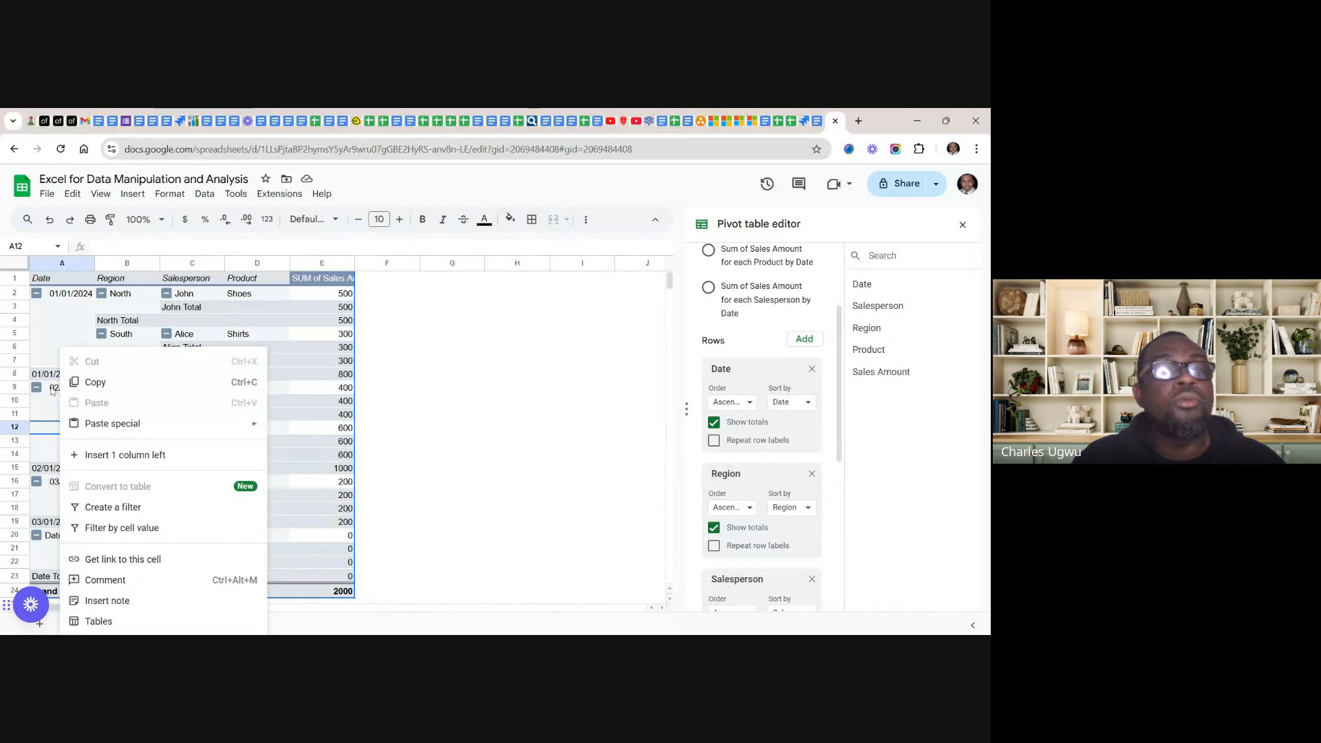
left_click(52, 390)
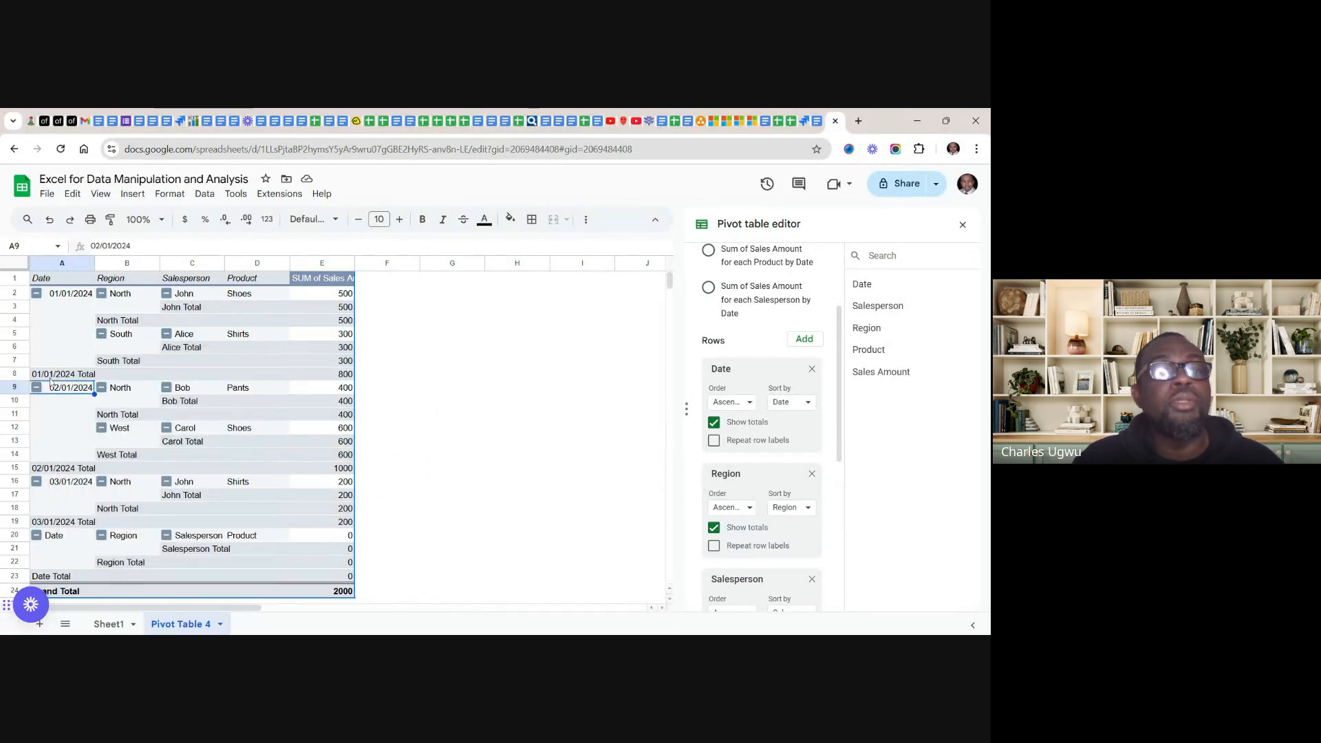
left_click(50, 380)
right_click(51, 381)
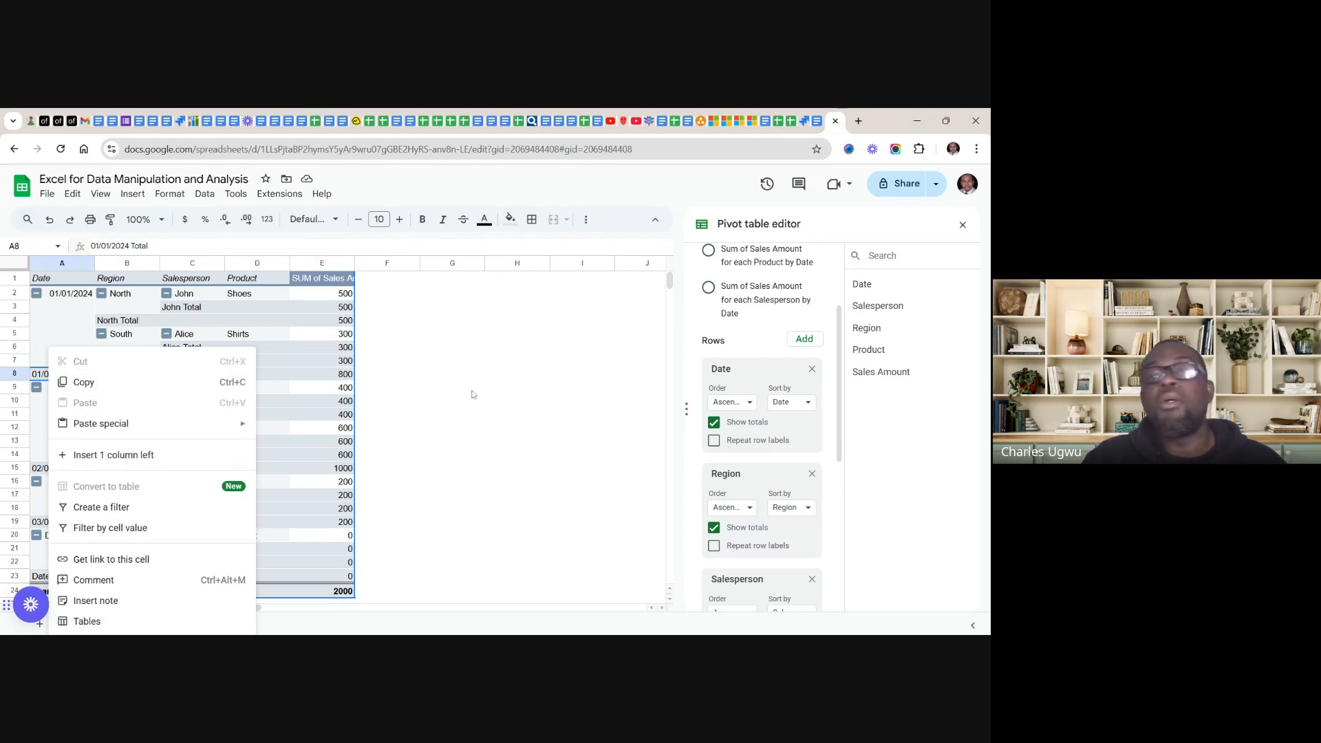
left_click(587, 483)
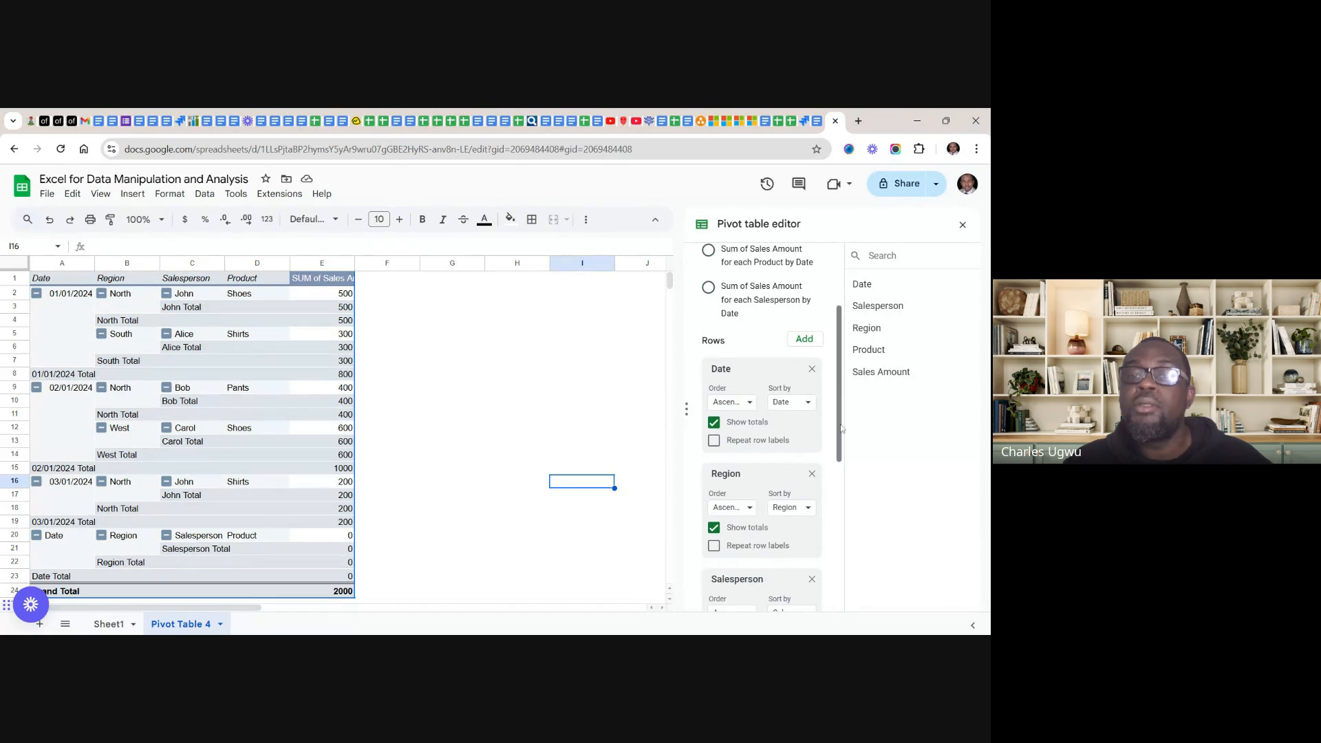
- Remove the Product field from the pivot table's rows
left_click_drag(841, 428, 858, 507)
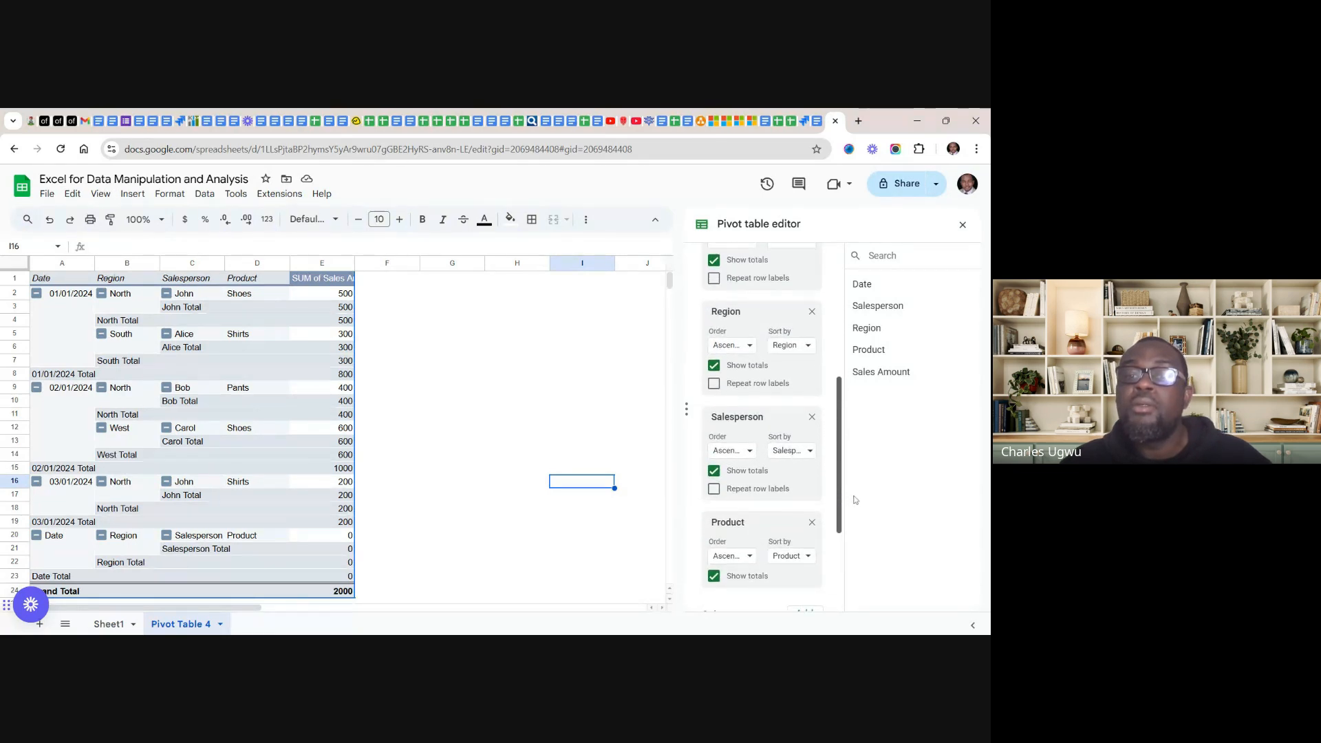
scroll(858, 507, "down", 2)
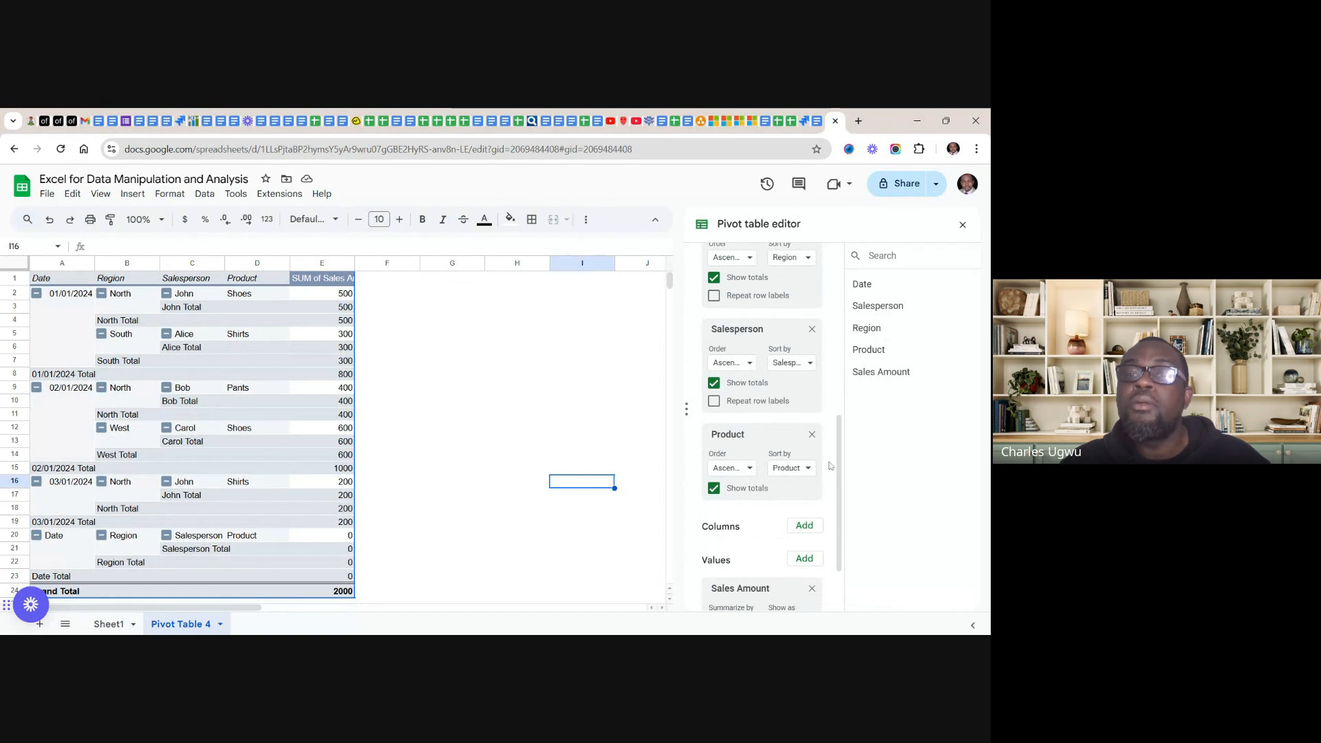
left_click(812, 435)
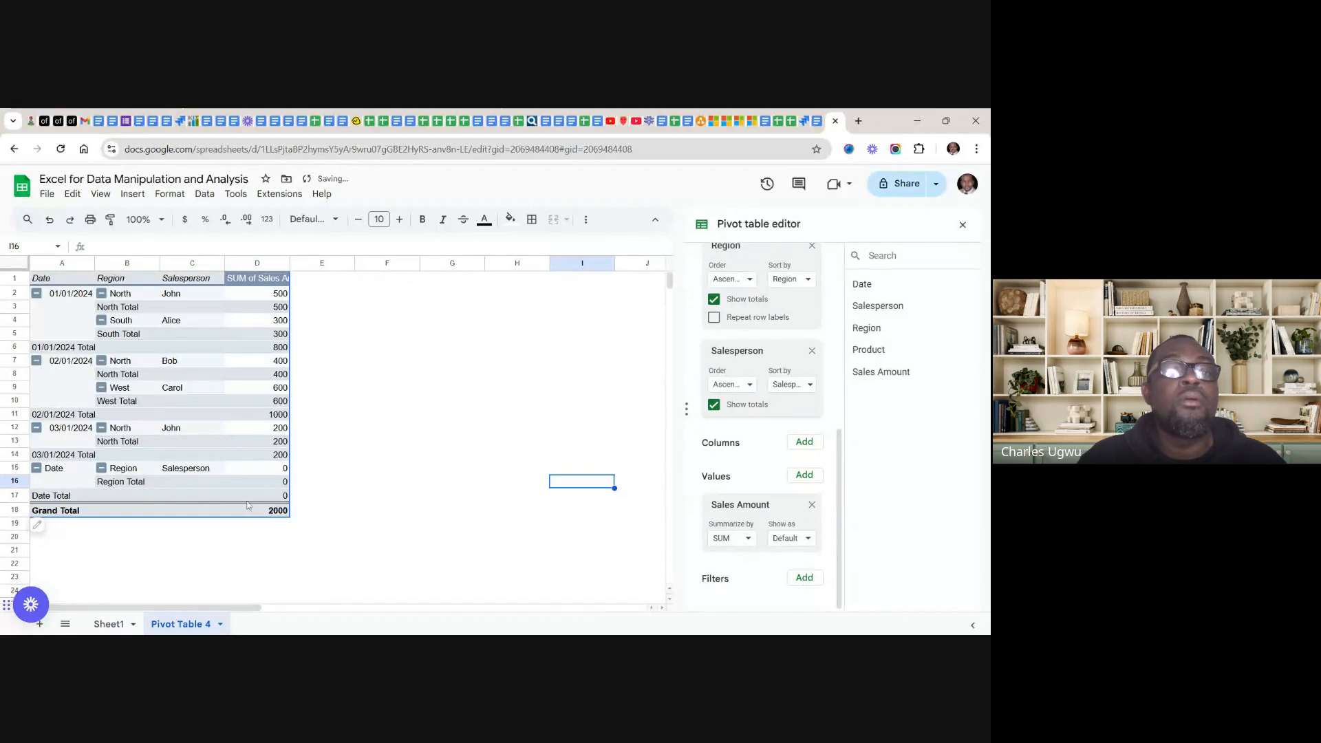
- Create a pivot date group by Month from the 01/01/2024 date entry in cell A2
right_click(60, 298)
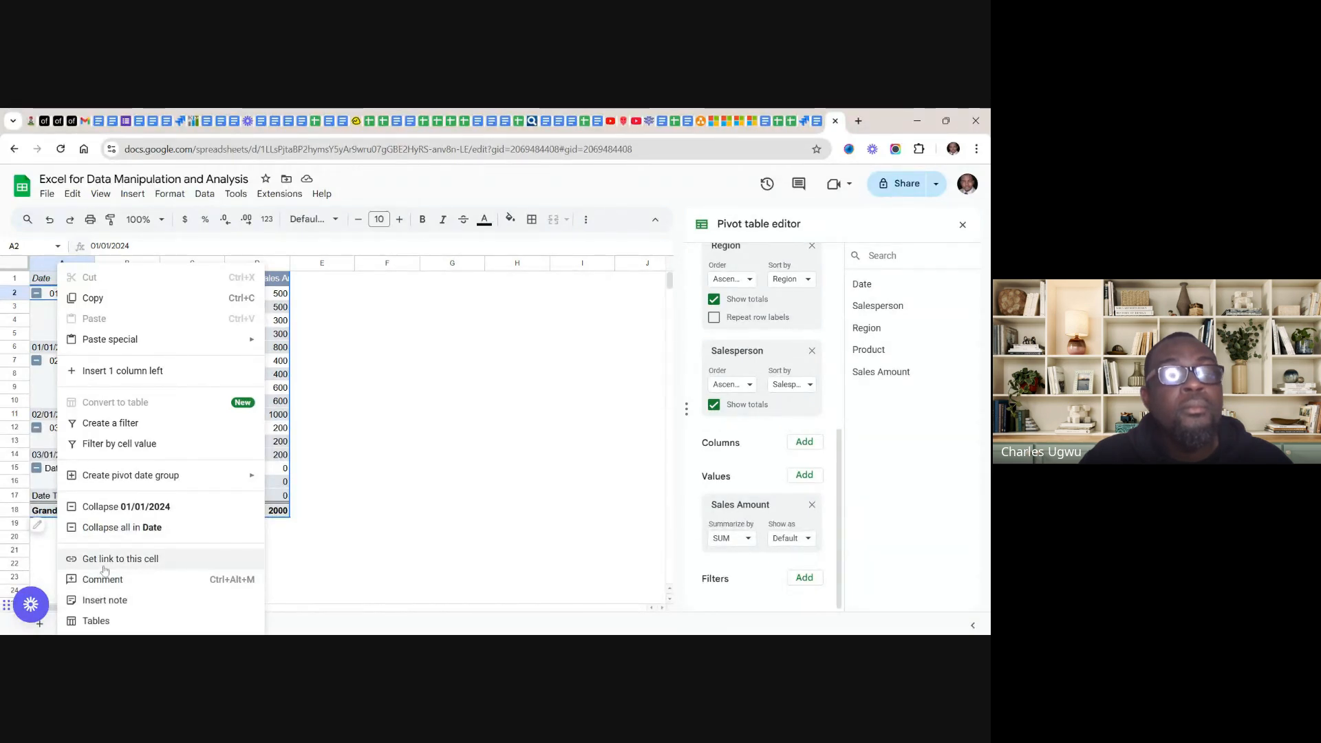
mouse_move(114, 478)
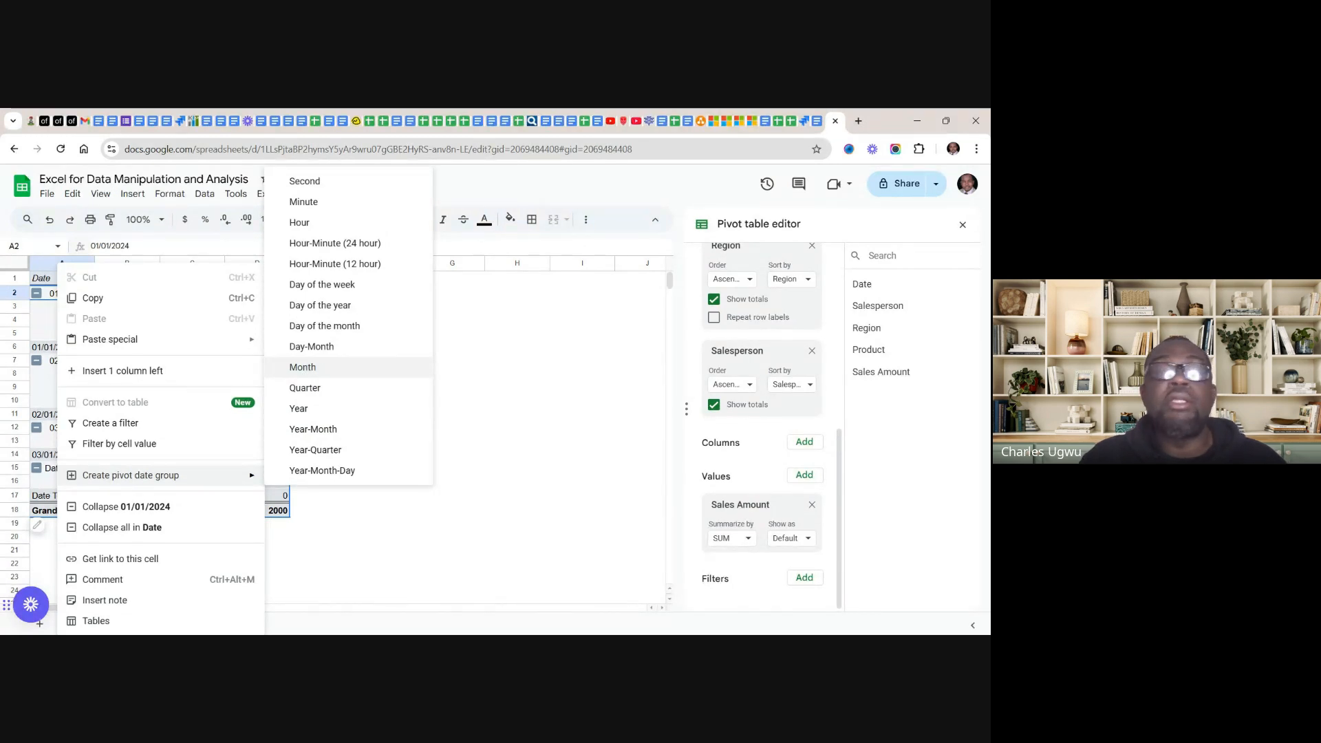
left_click(307, 370)
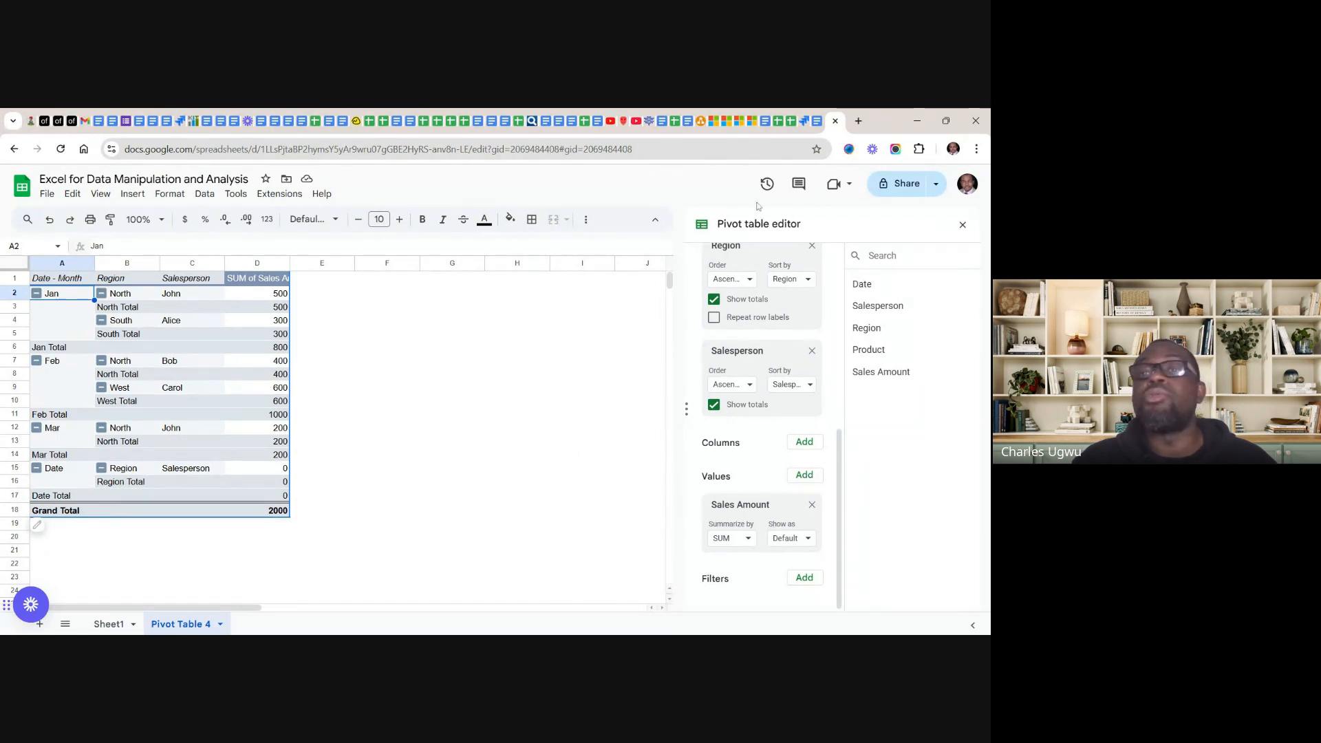
- Read the Data Analysis Mastery V.1 document's instructions for filtering data in pivot tables and return to the pivot table spreadsheet
left_click(816, 122)
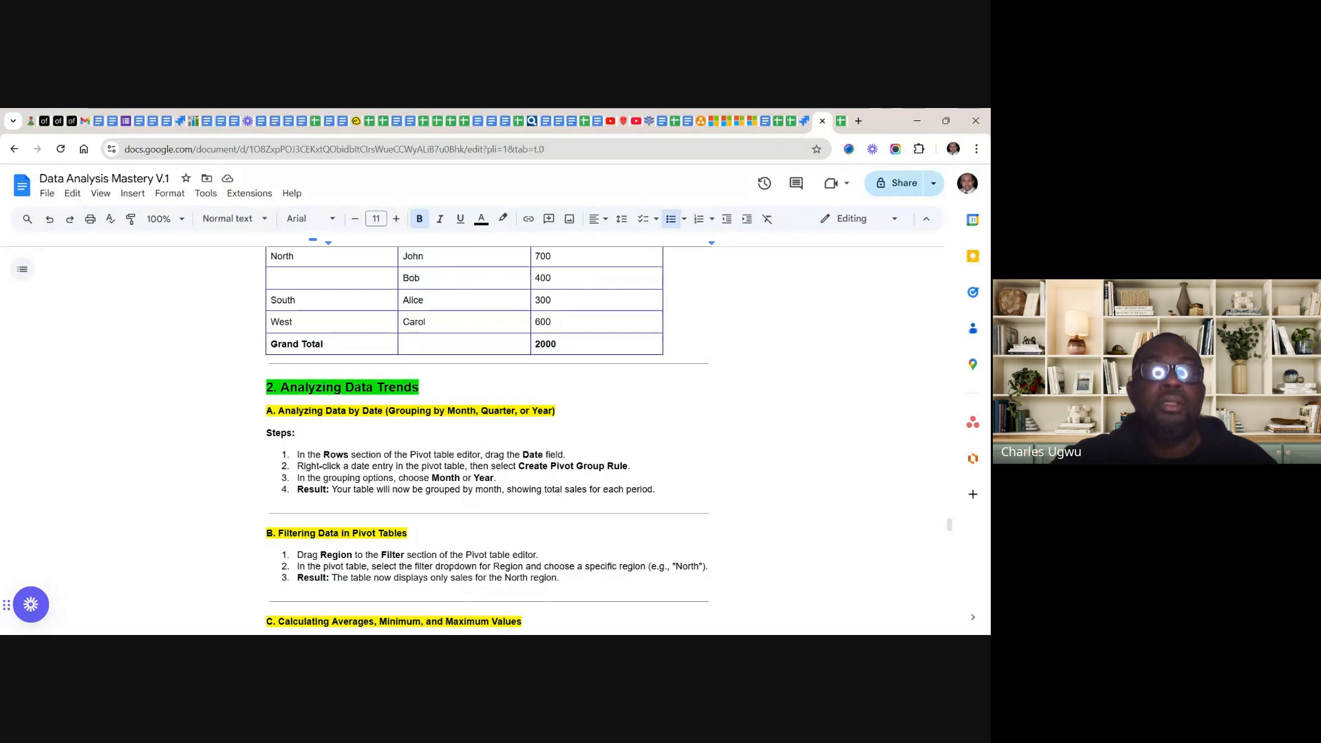
scroll(487, 441, "down", 1)
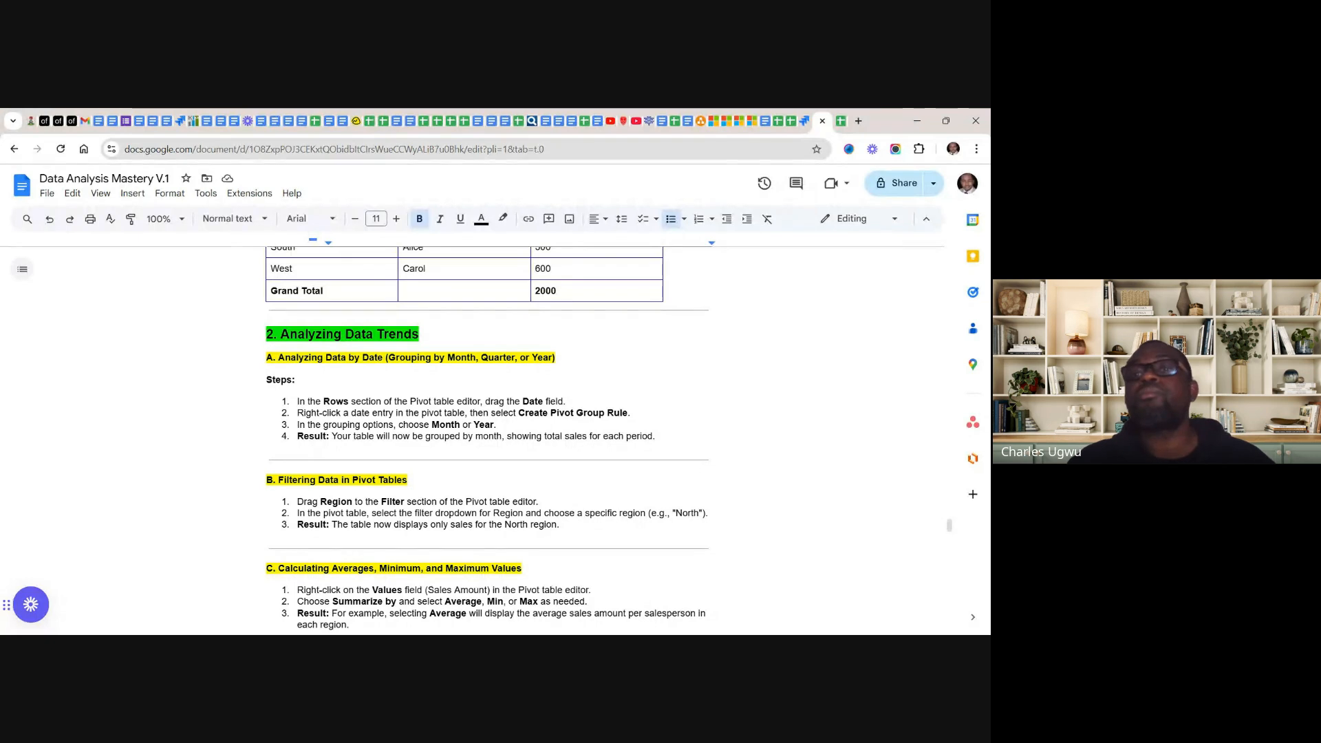
left_click(841, 122)
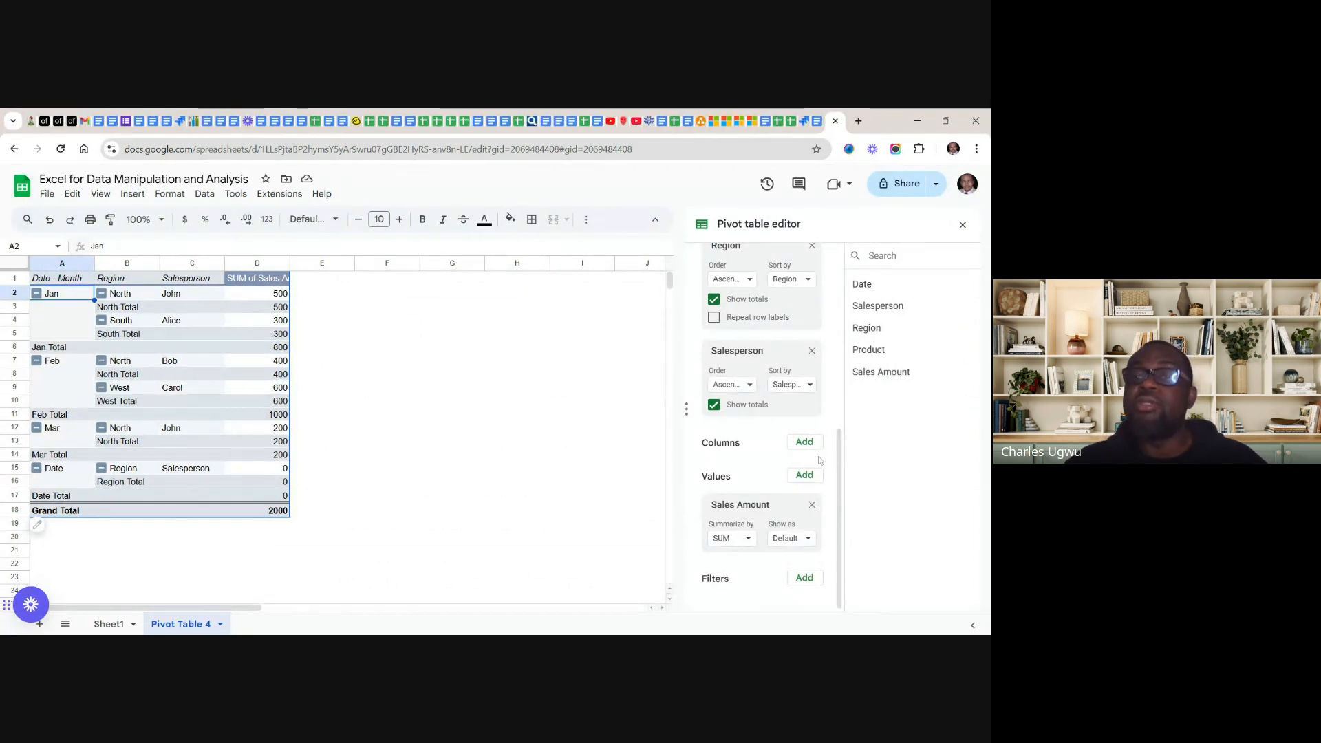
- Add Region as a pivot table filter and limit its values to North only
left_click_drag(840, 529, 842, 530)
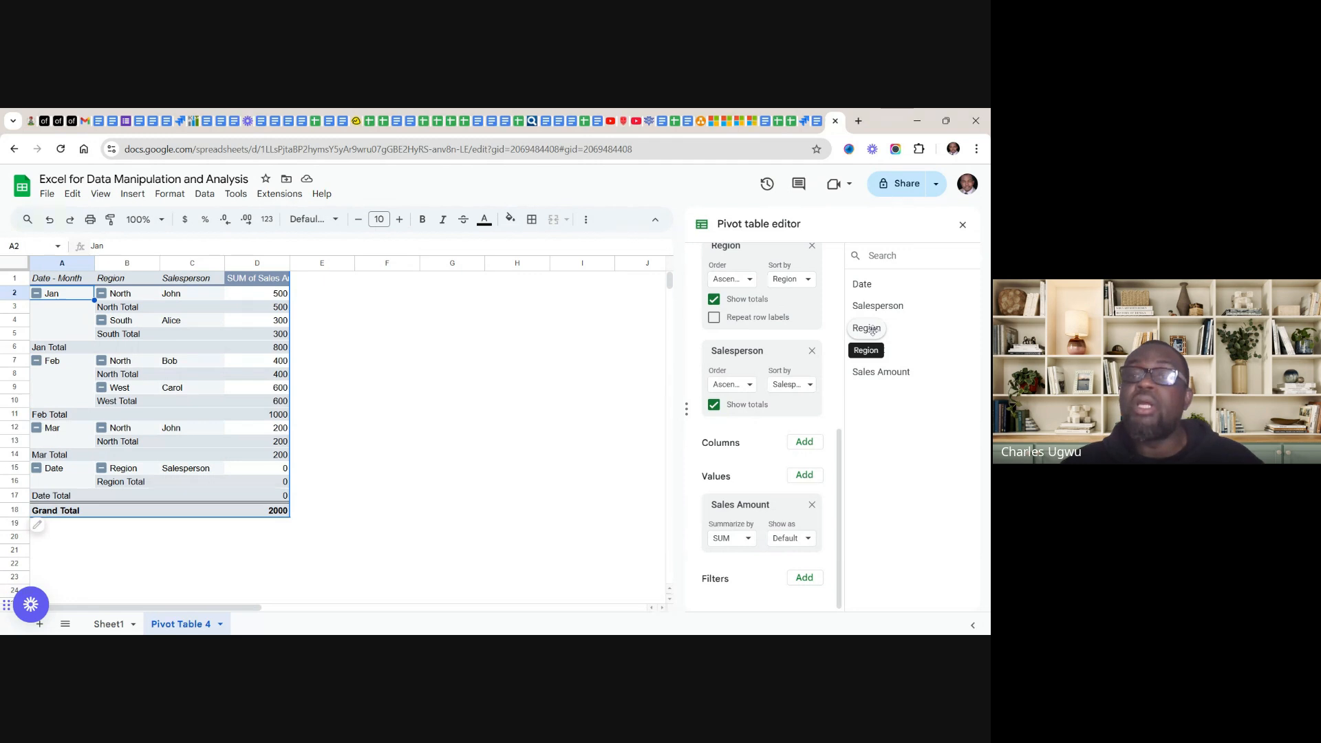
left_click_drag(871, 331, 724, 600)
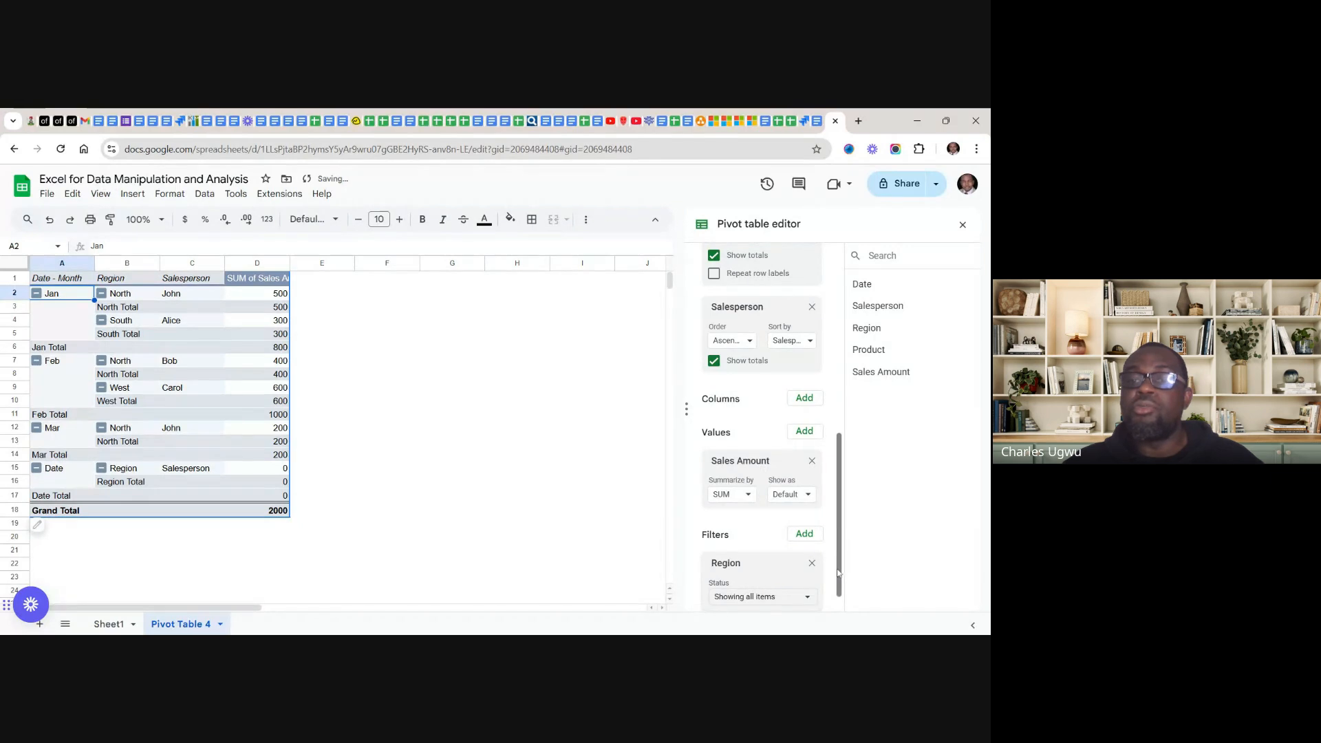
left_click_drag(839, 572, 844, 598)
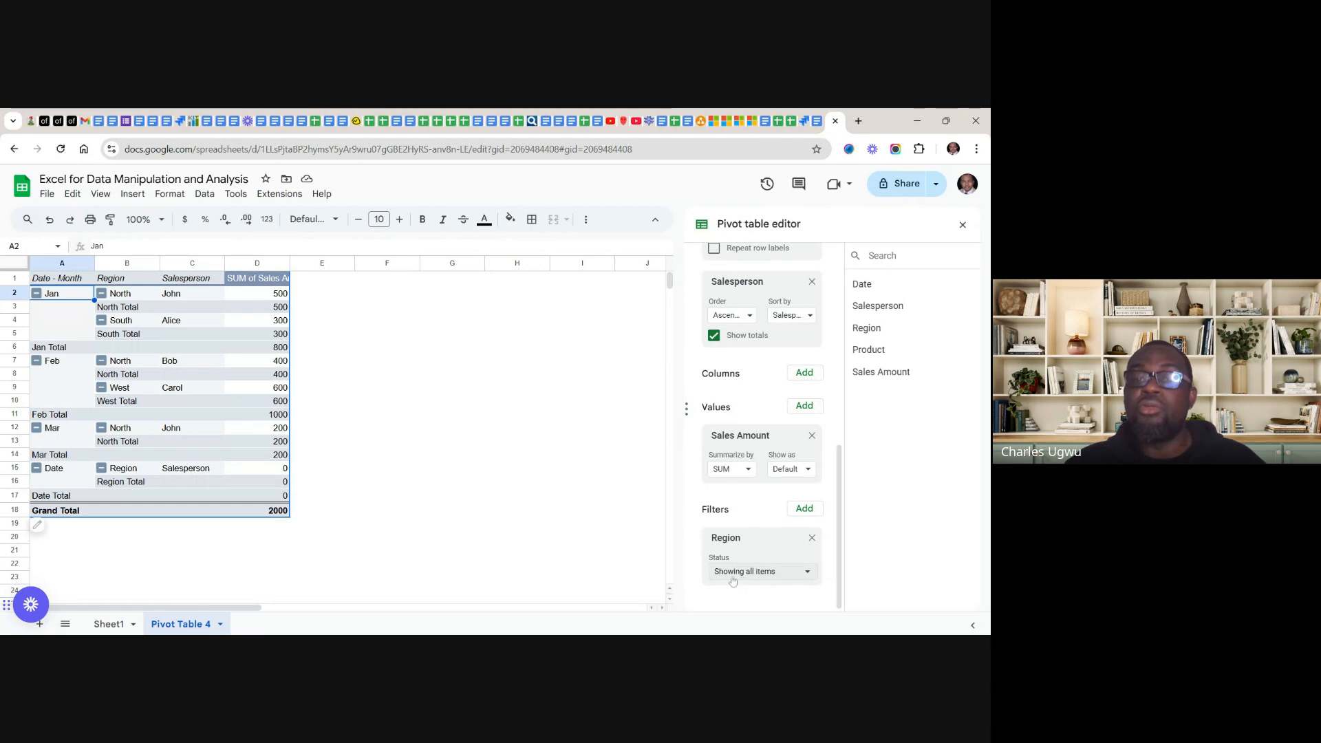
left_click(807, 575)
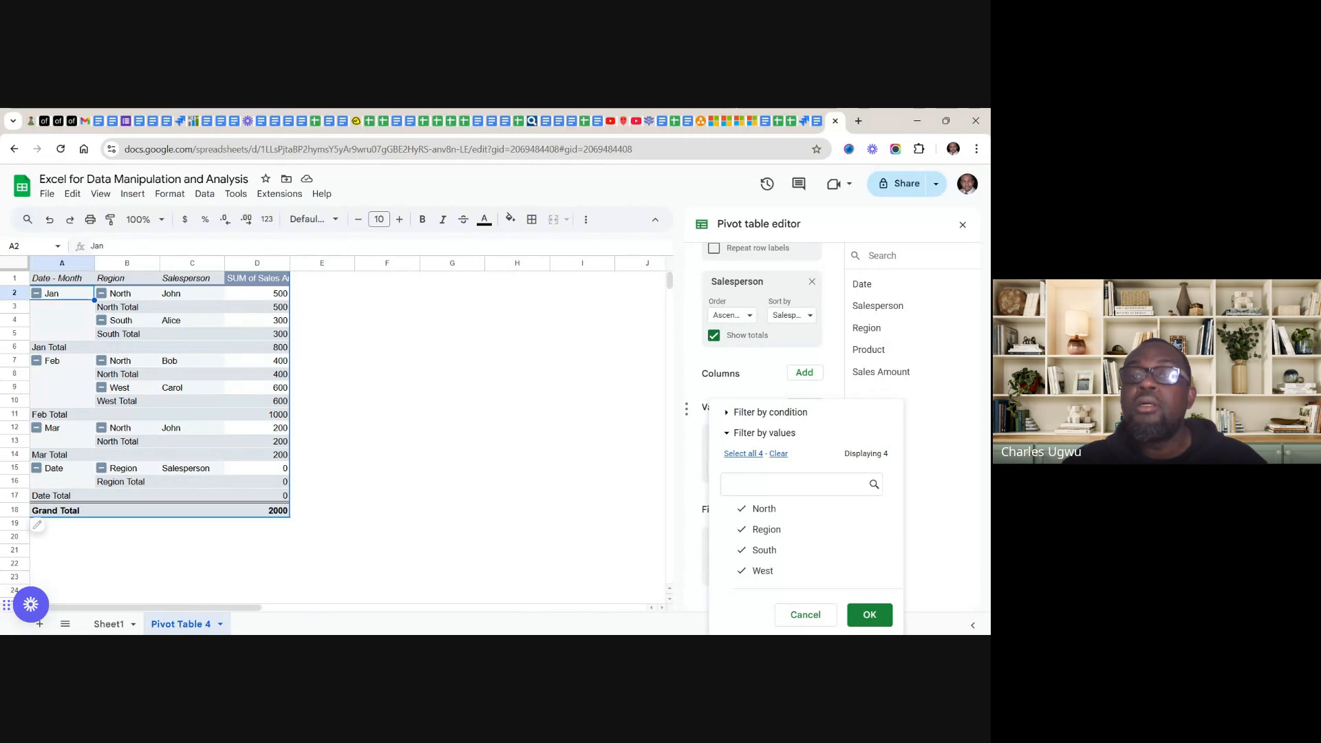
left_click(741, 512)
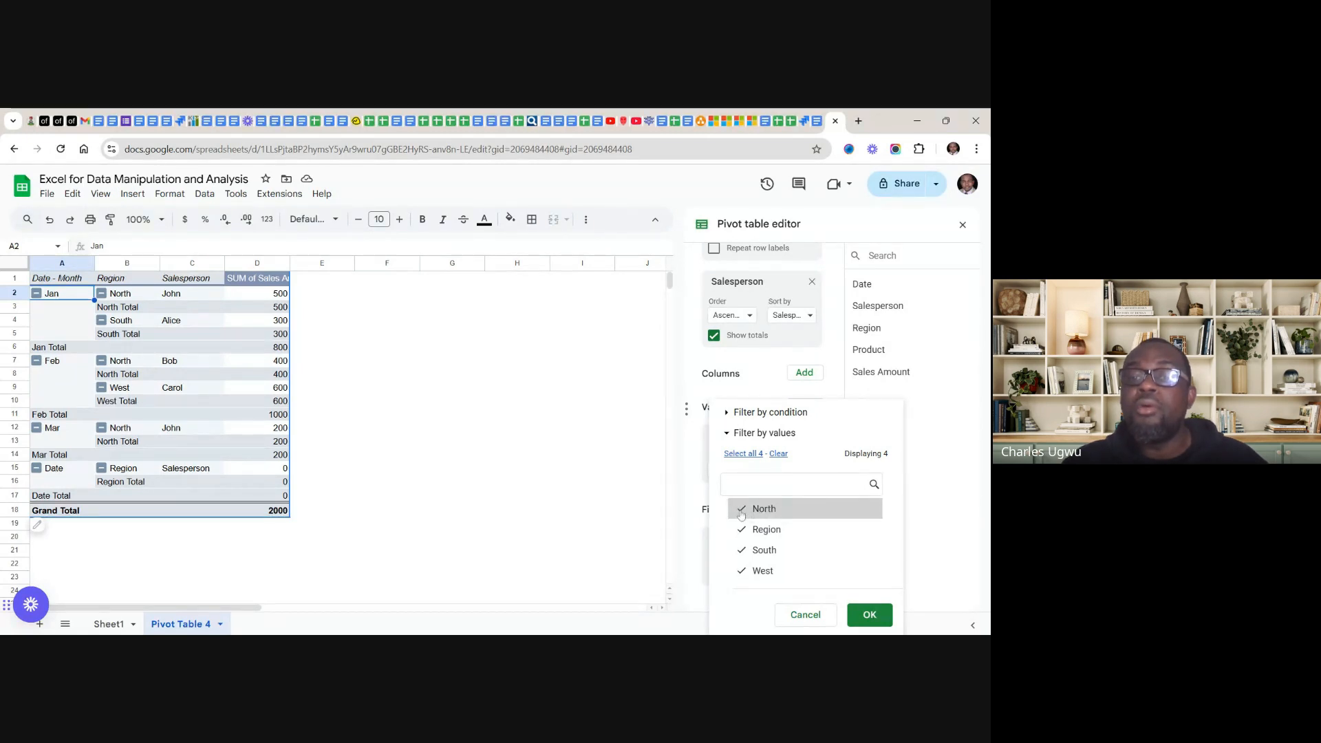
left_click(741, 531)
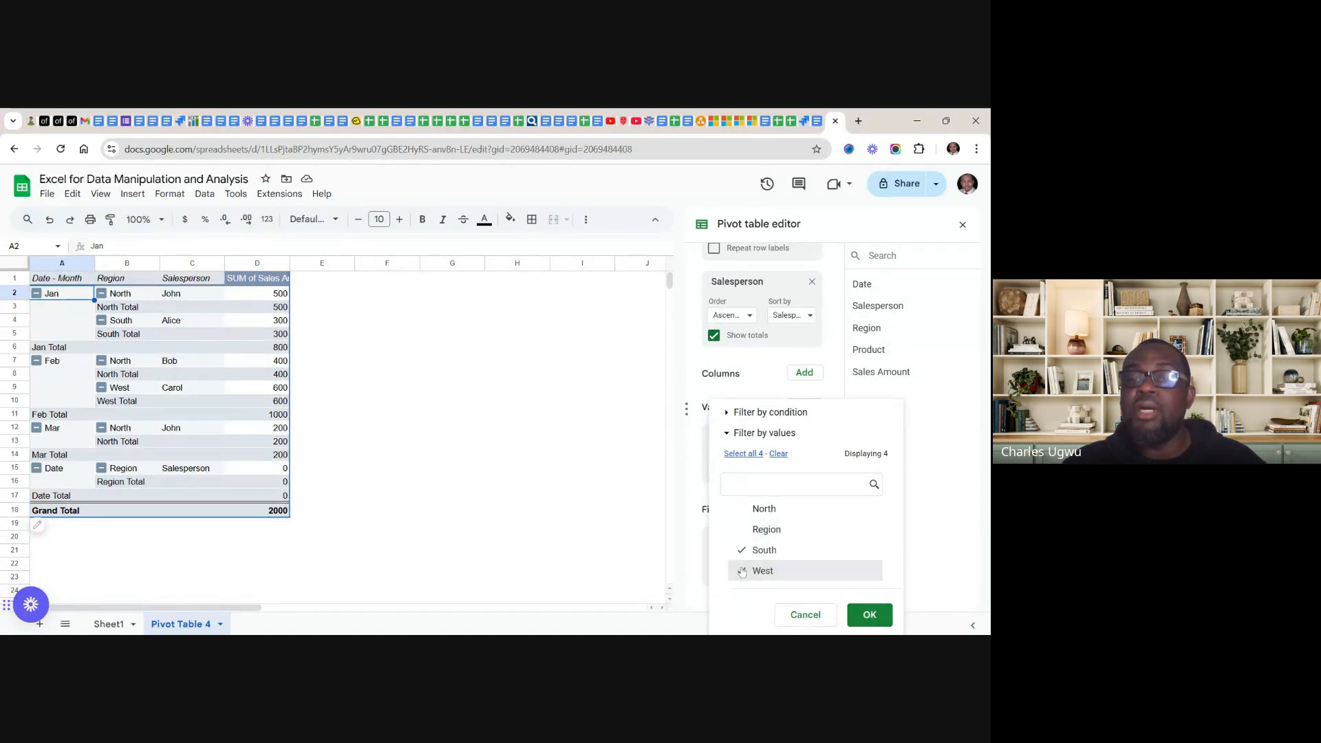
left_click(742, 509)
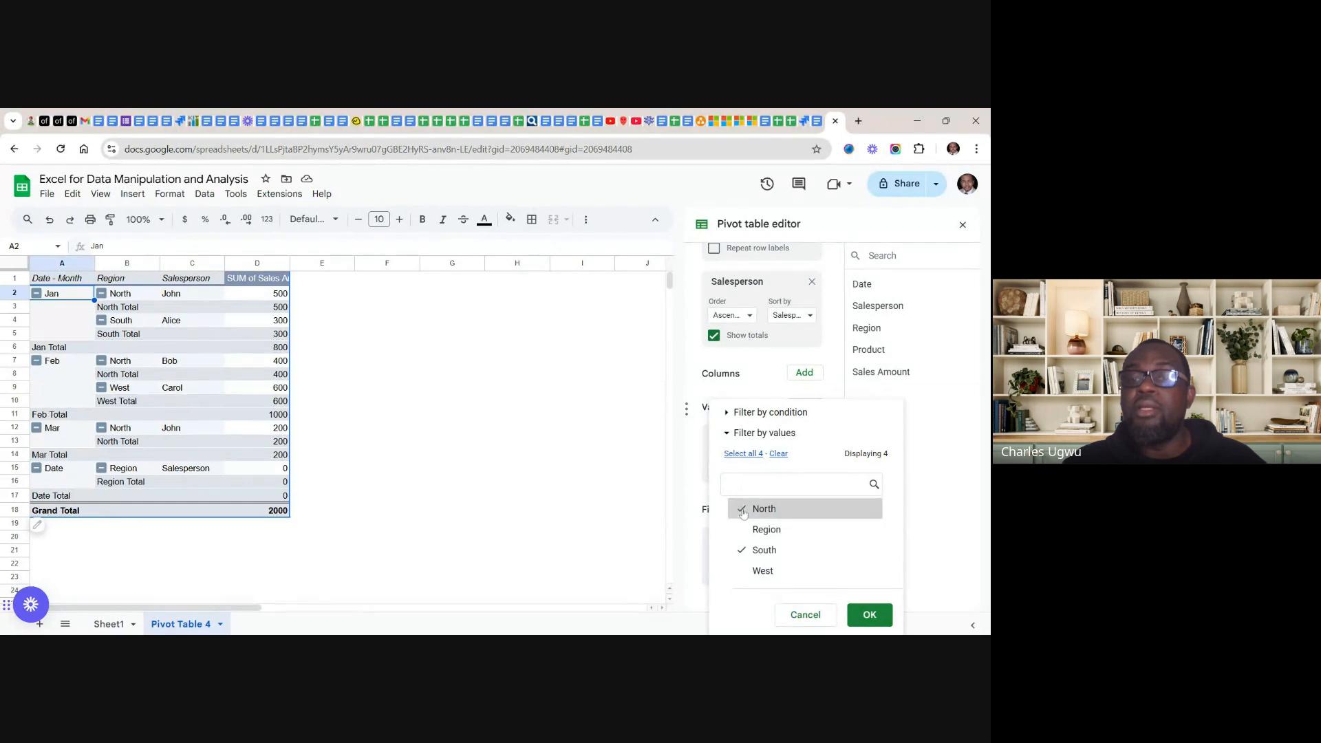
left_click(744, 551)
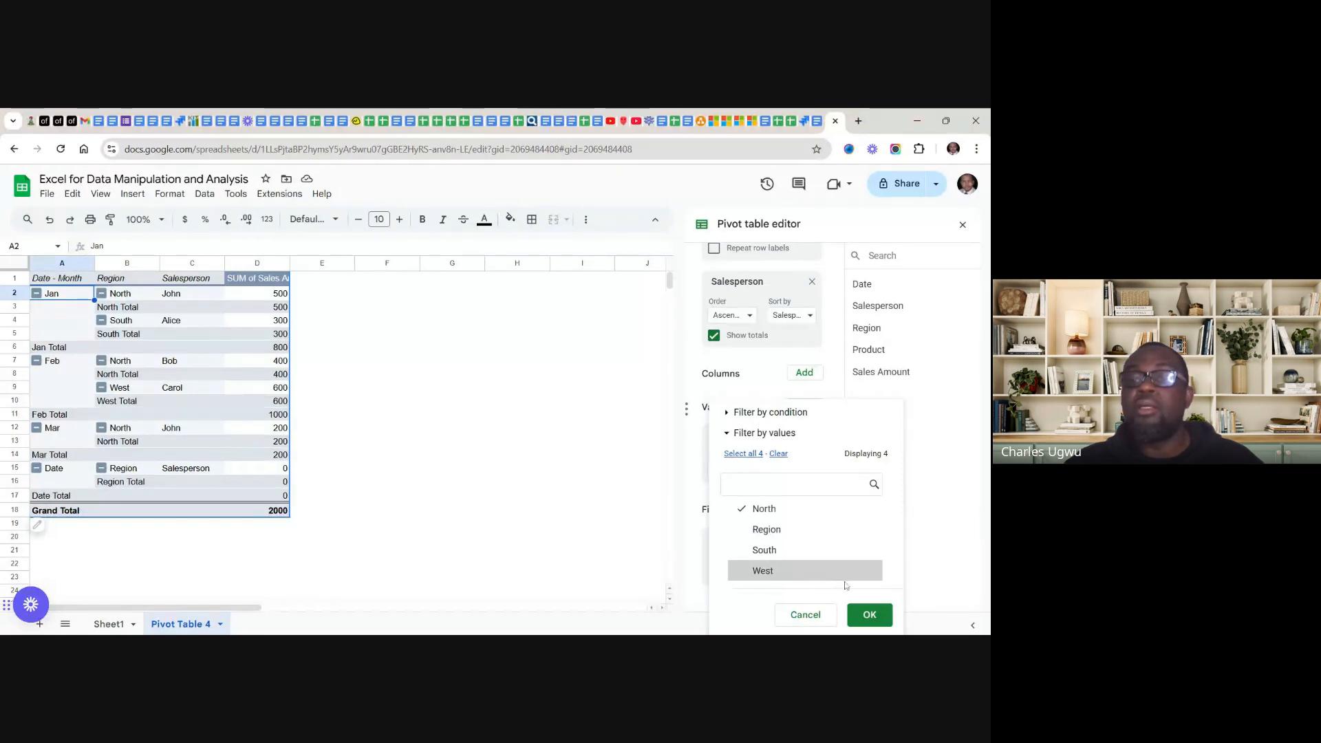
left_click(869, 614)
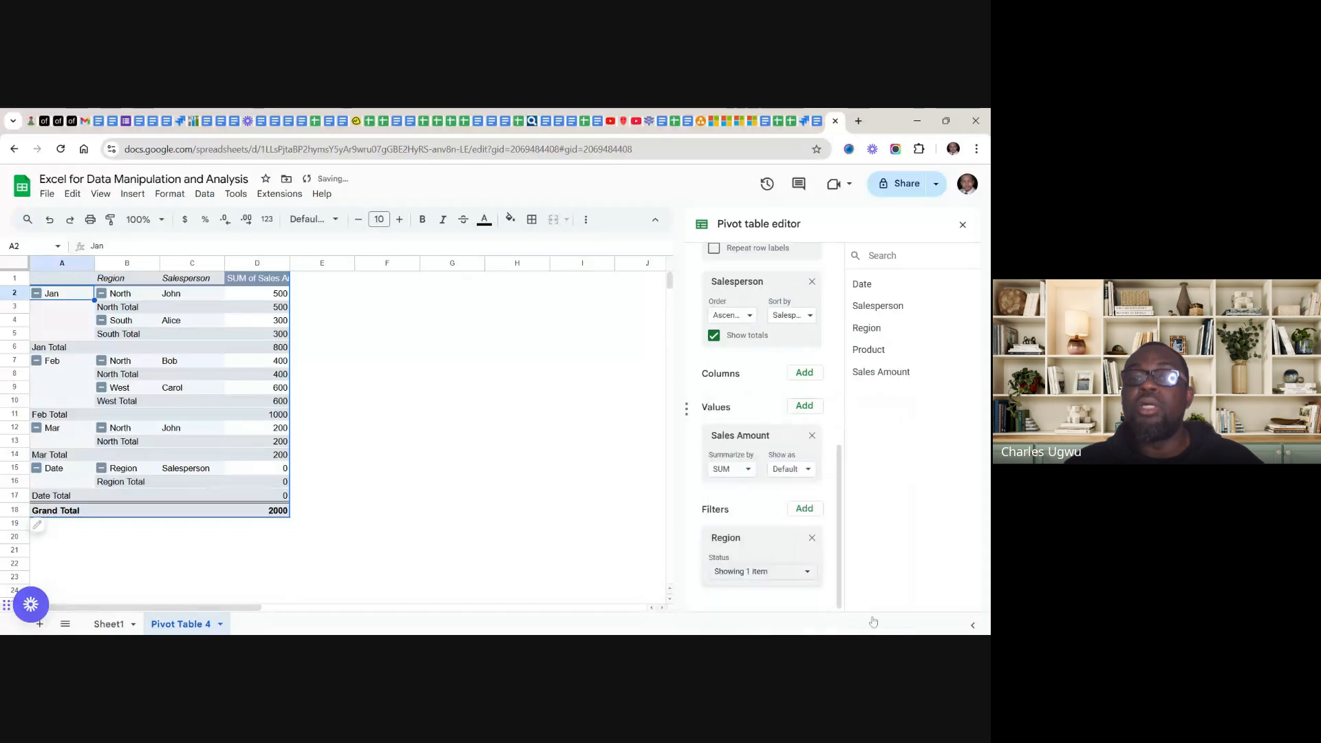
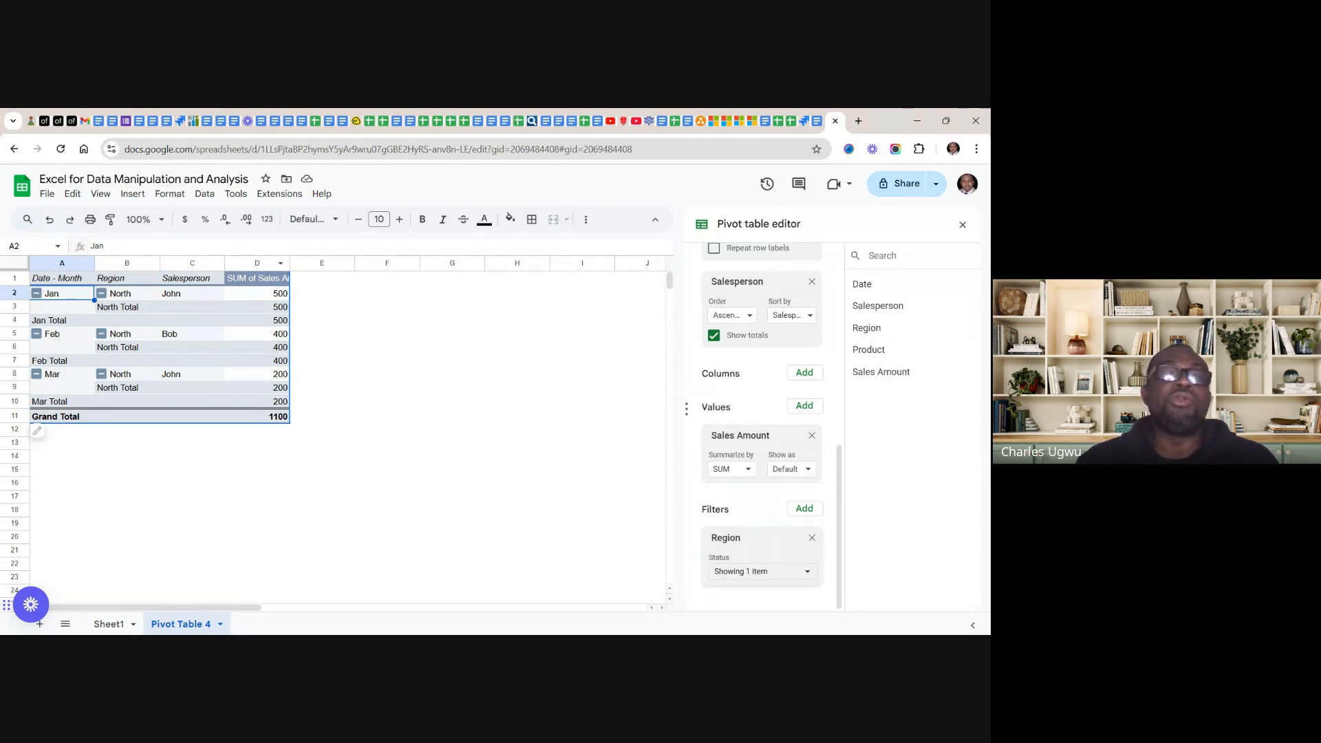
left_click(161, 220)
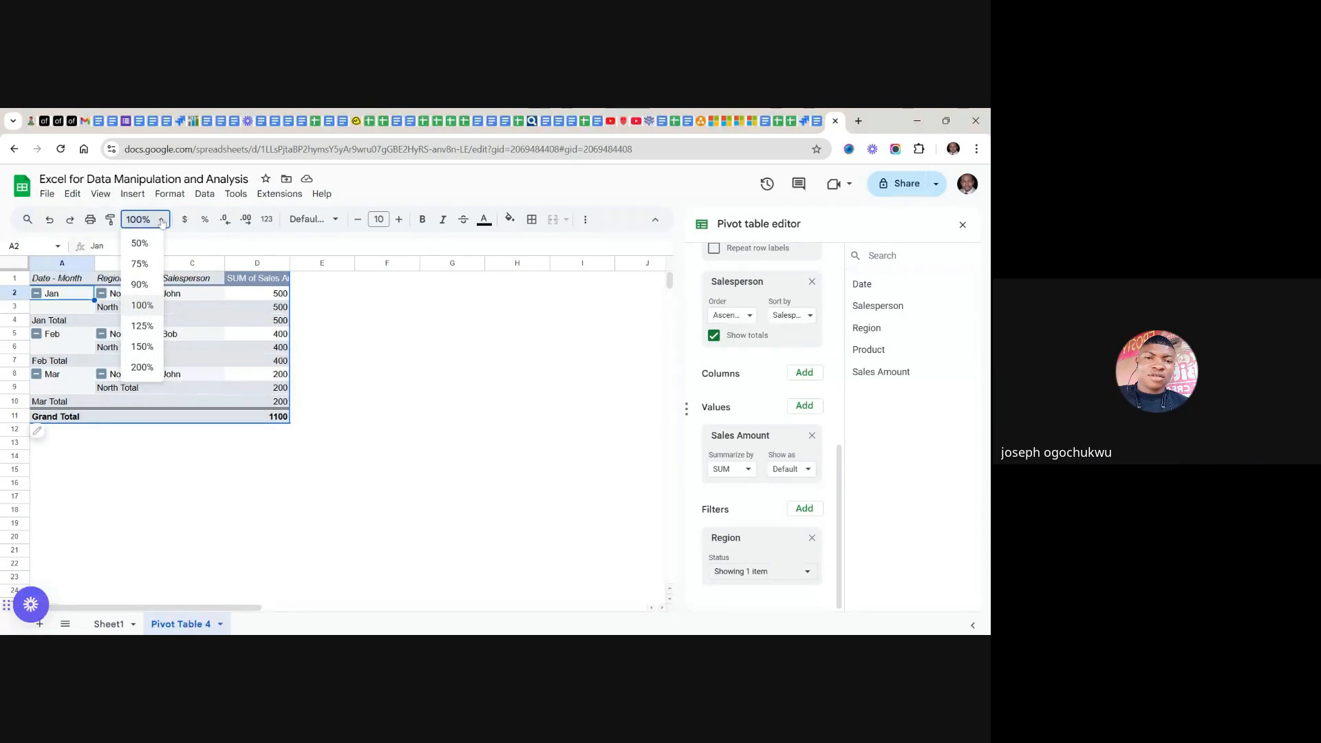
left_click(452, 296)
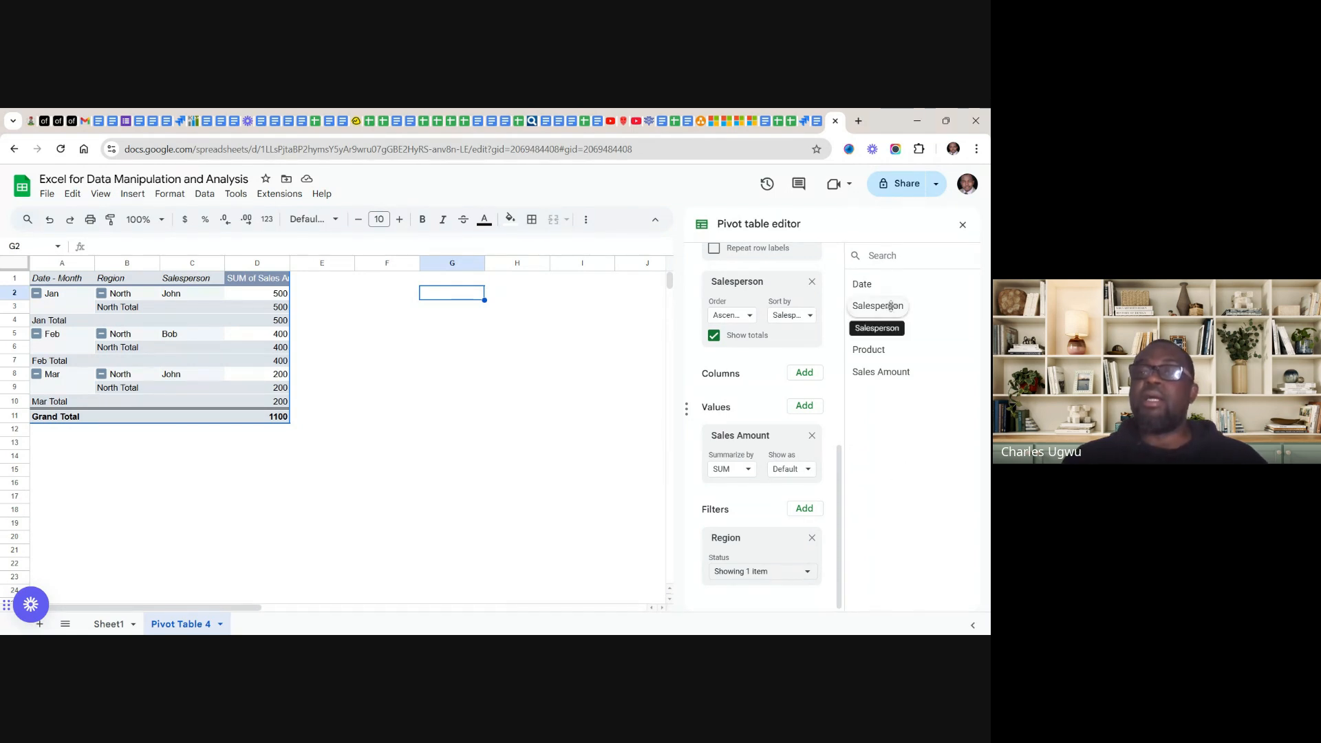
- Add Salesperson as a second pivot table filter and exclude the first three salespeople from its values
left_click_drag(891, 306, 749, 597)
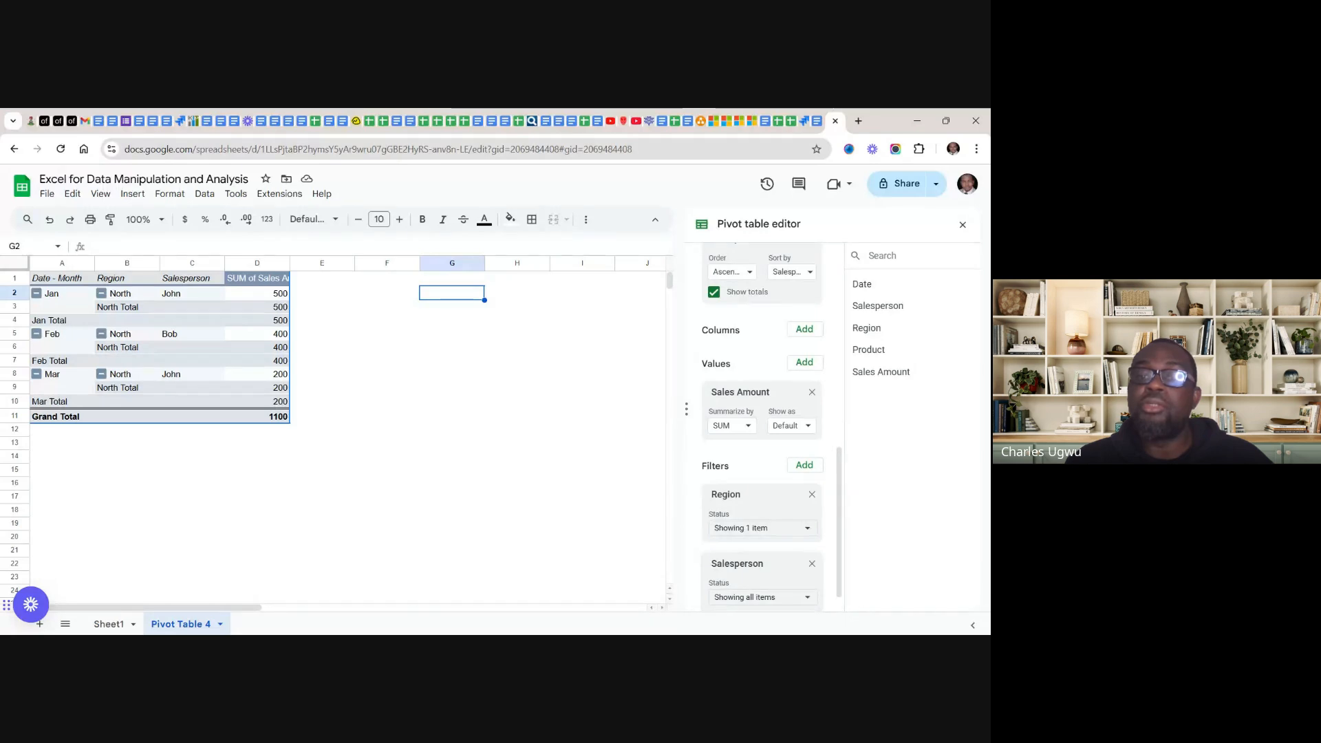
left_click(807, 599)
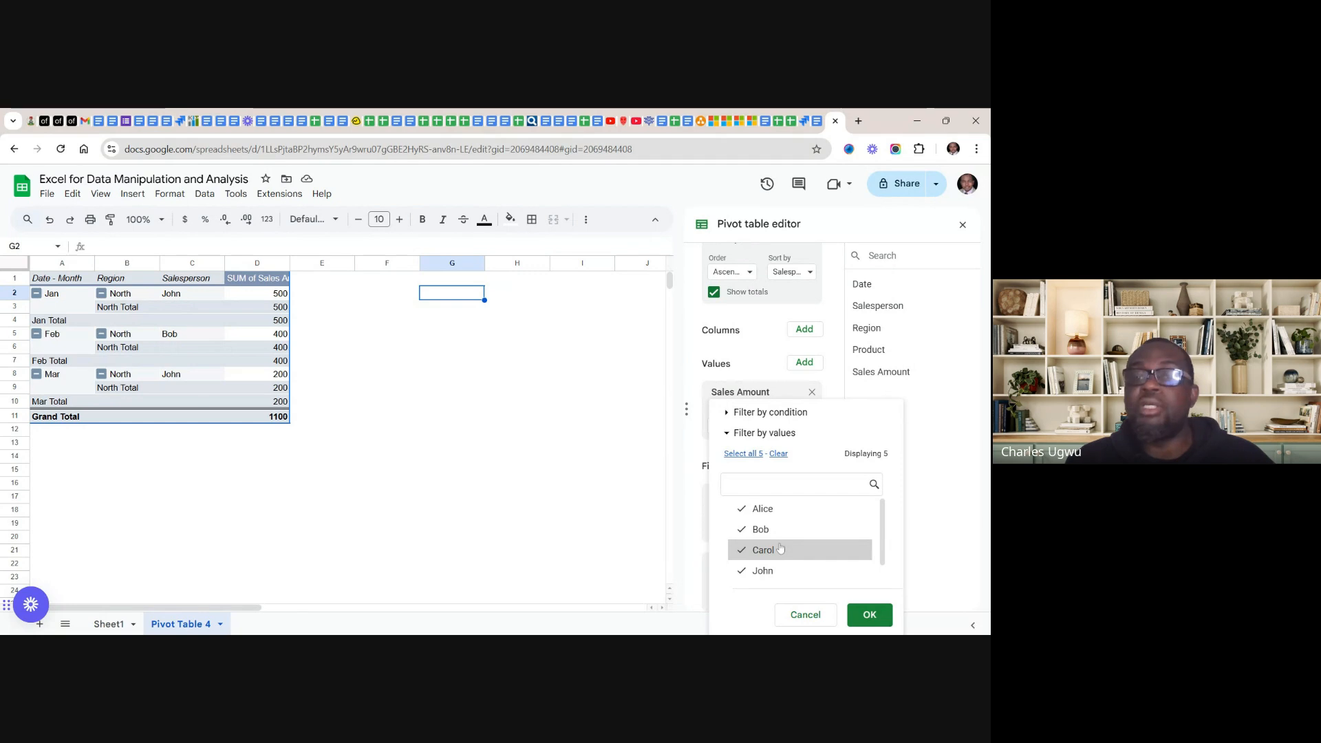
left_click(741, 509)
left_click(741, 530)
left_click(742, 550)
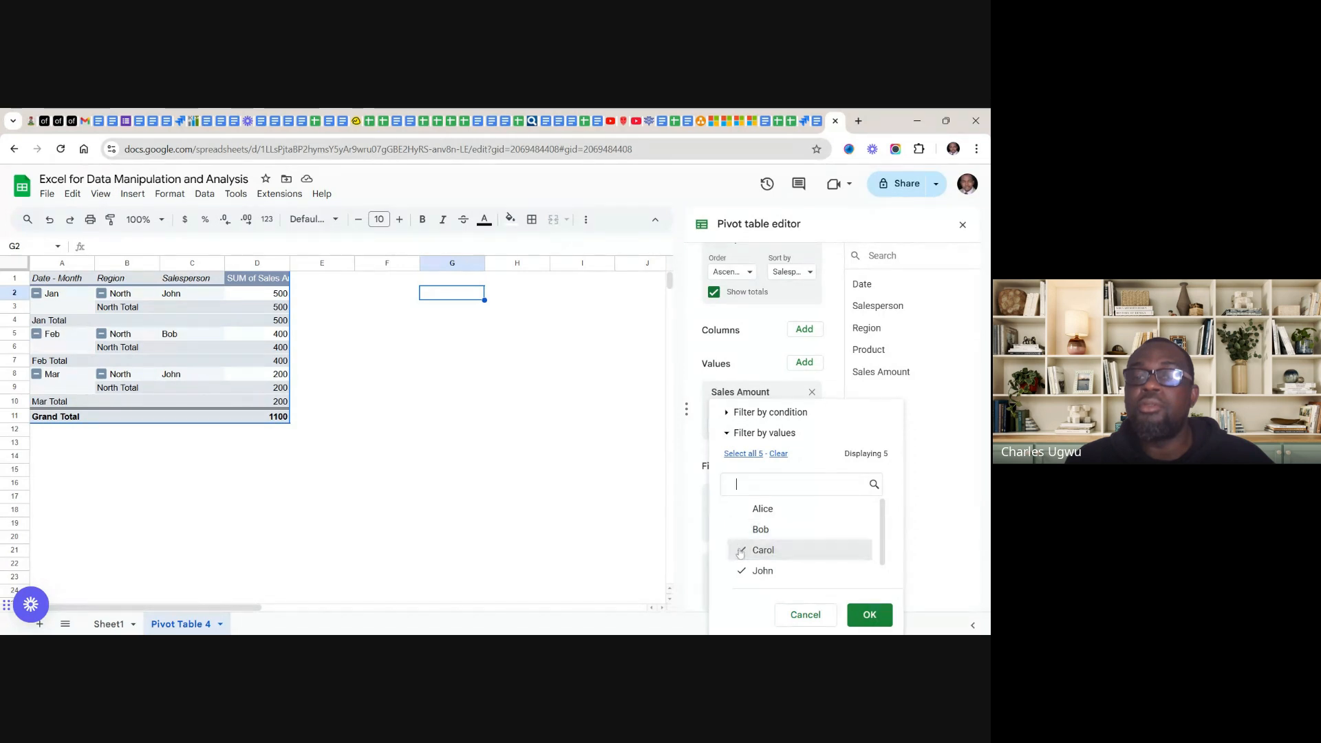
left_click(871, 621)
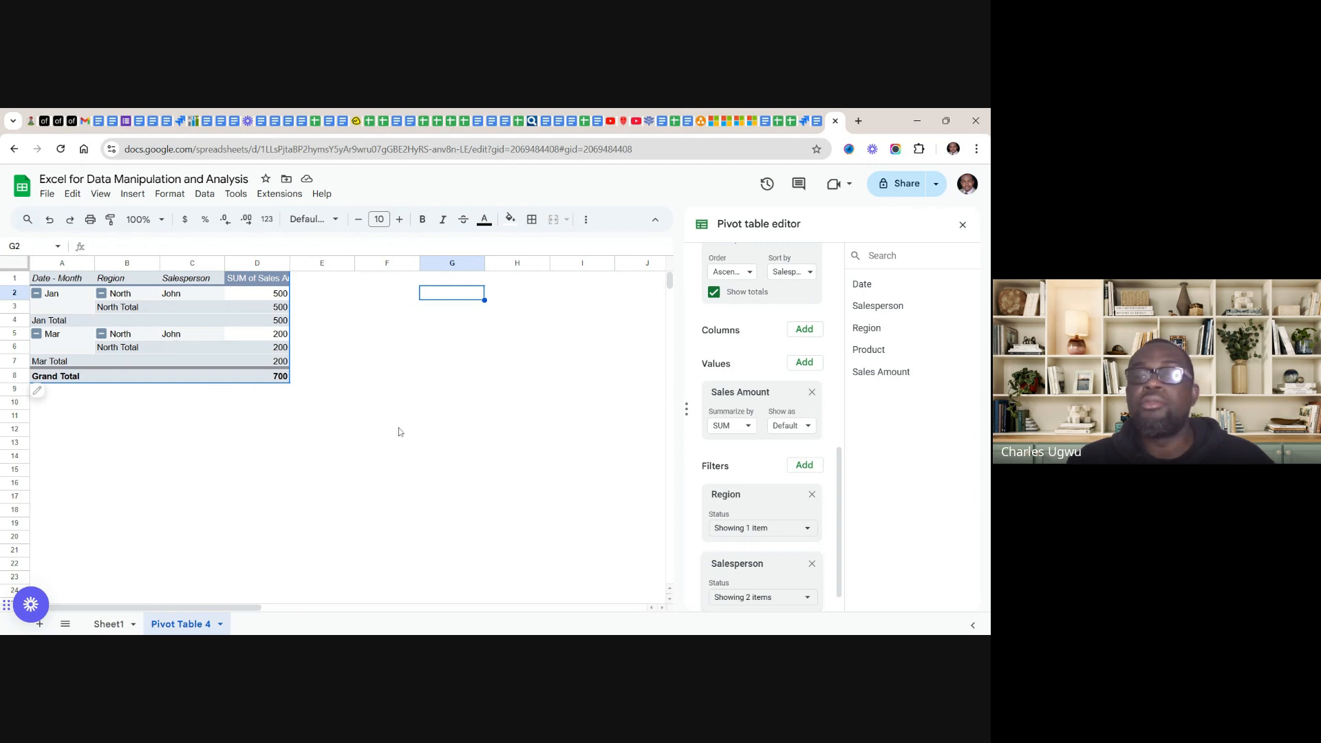
- Reset the Region filter to include all of its values and recheck its selection
left_click(806, 530)
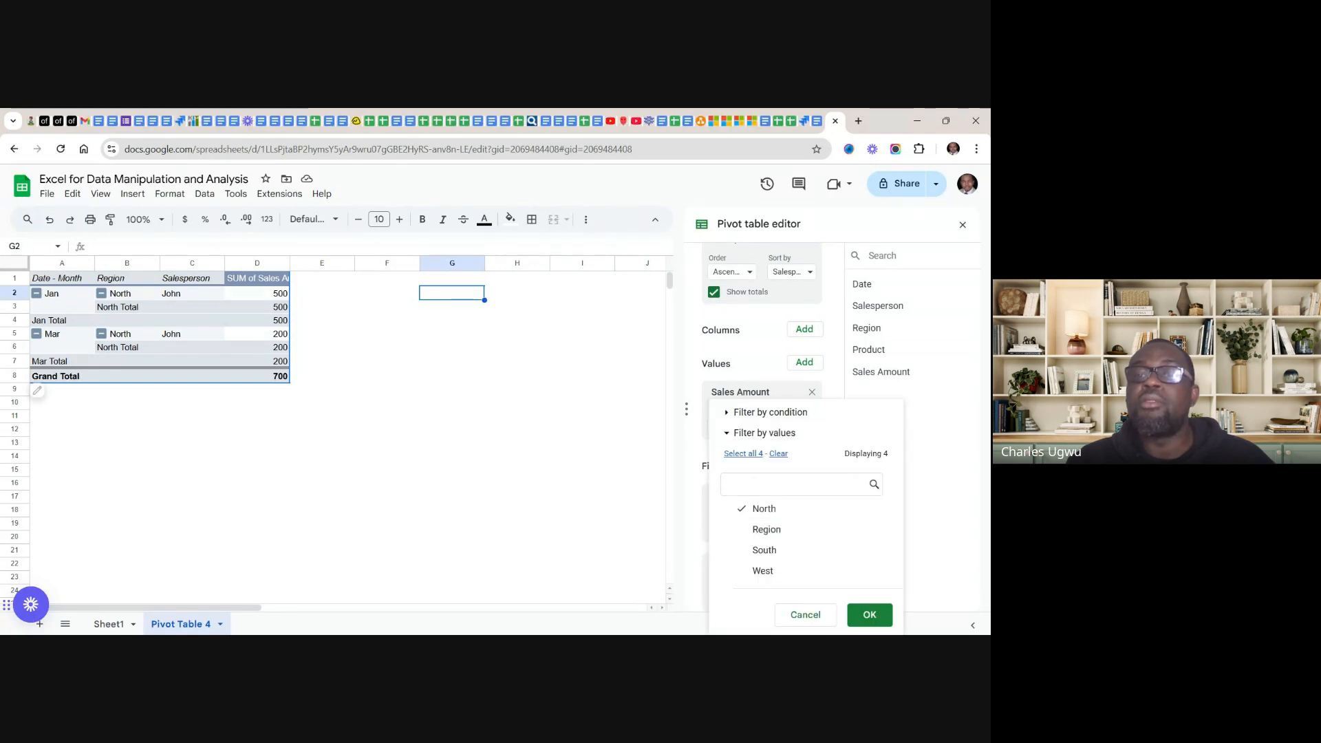
left_click(741, 454)
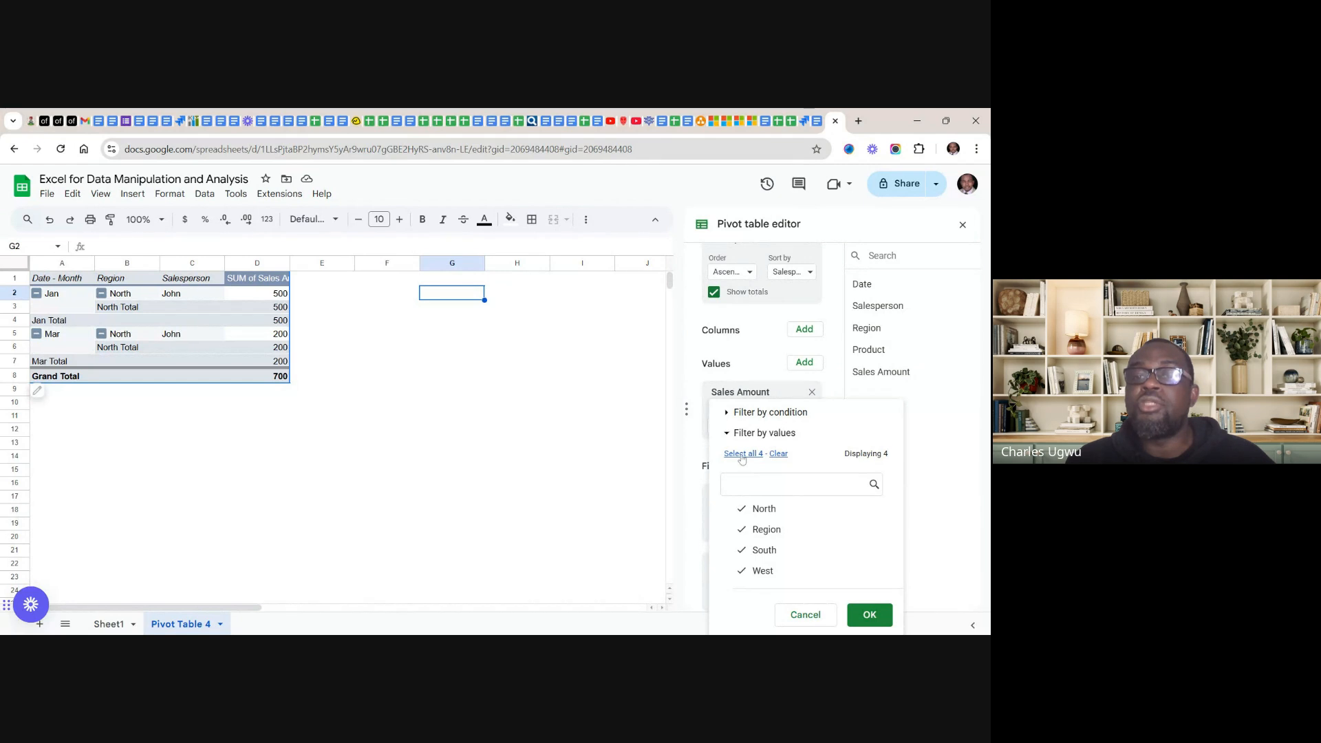
left_click(870, 615)
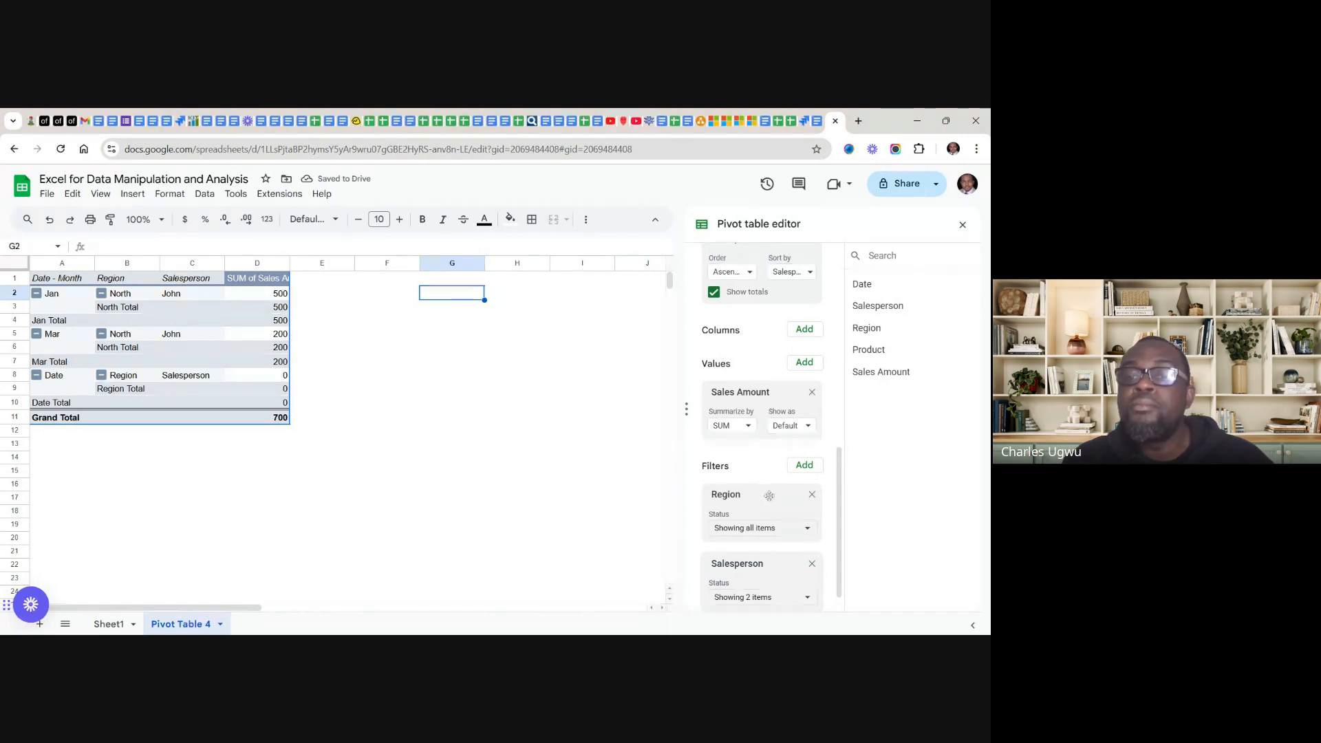
left_click(809, 532)
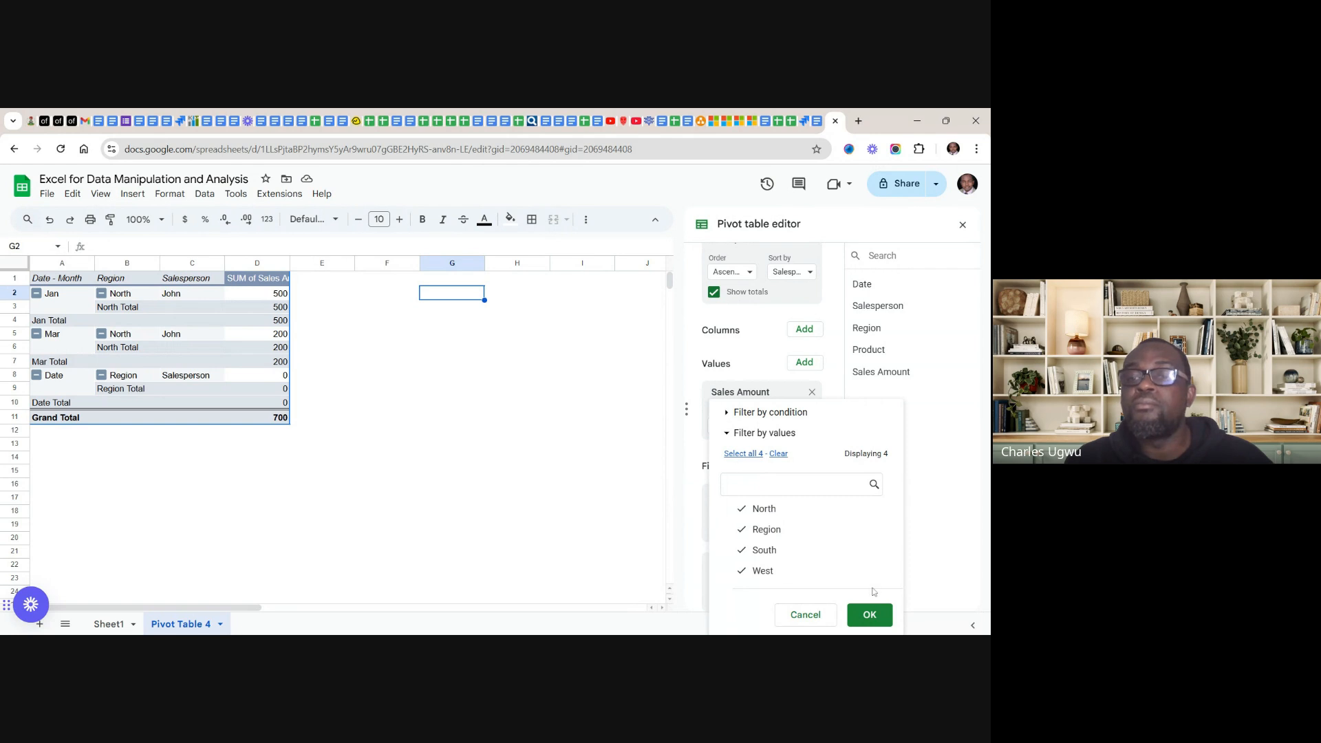
left_click(869, 614)
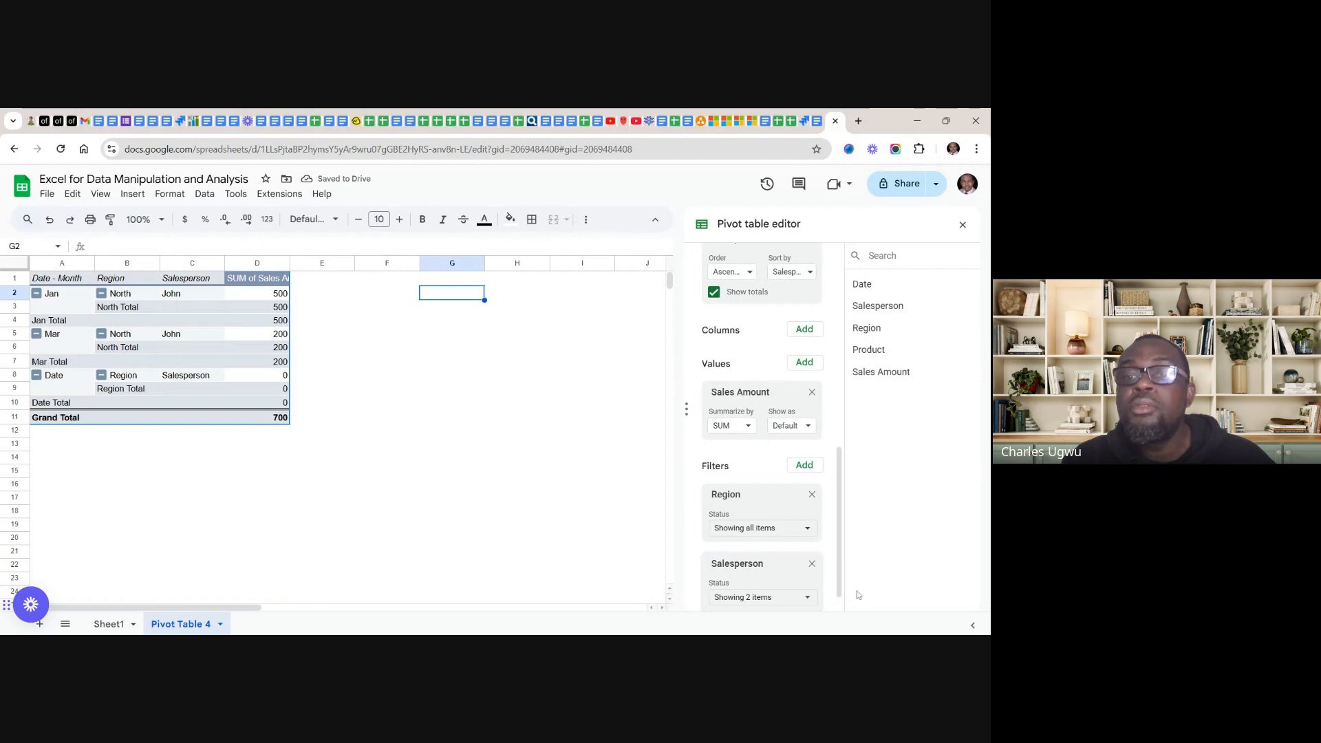
left_click(809, 531)
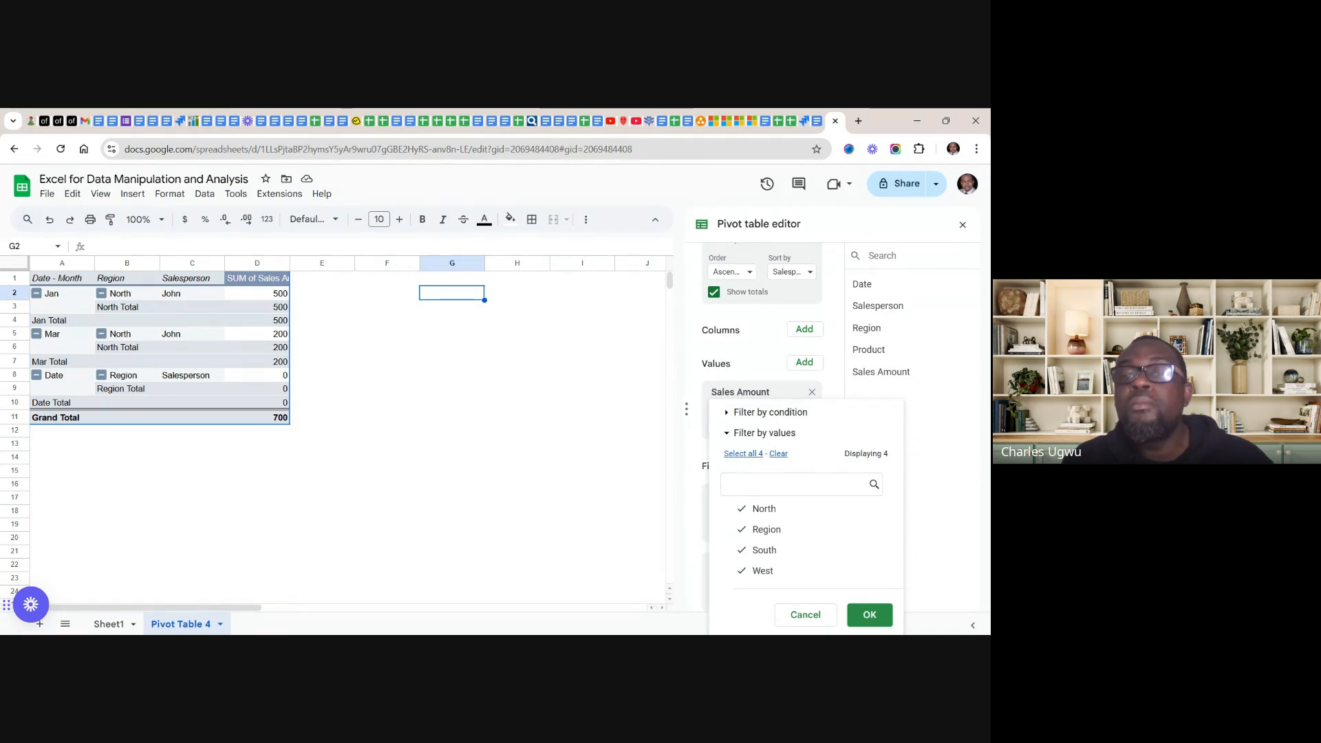
left_click(871, 617)
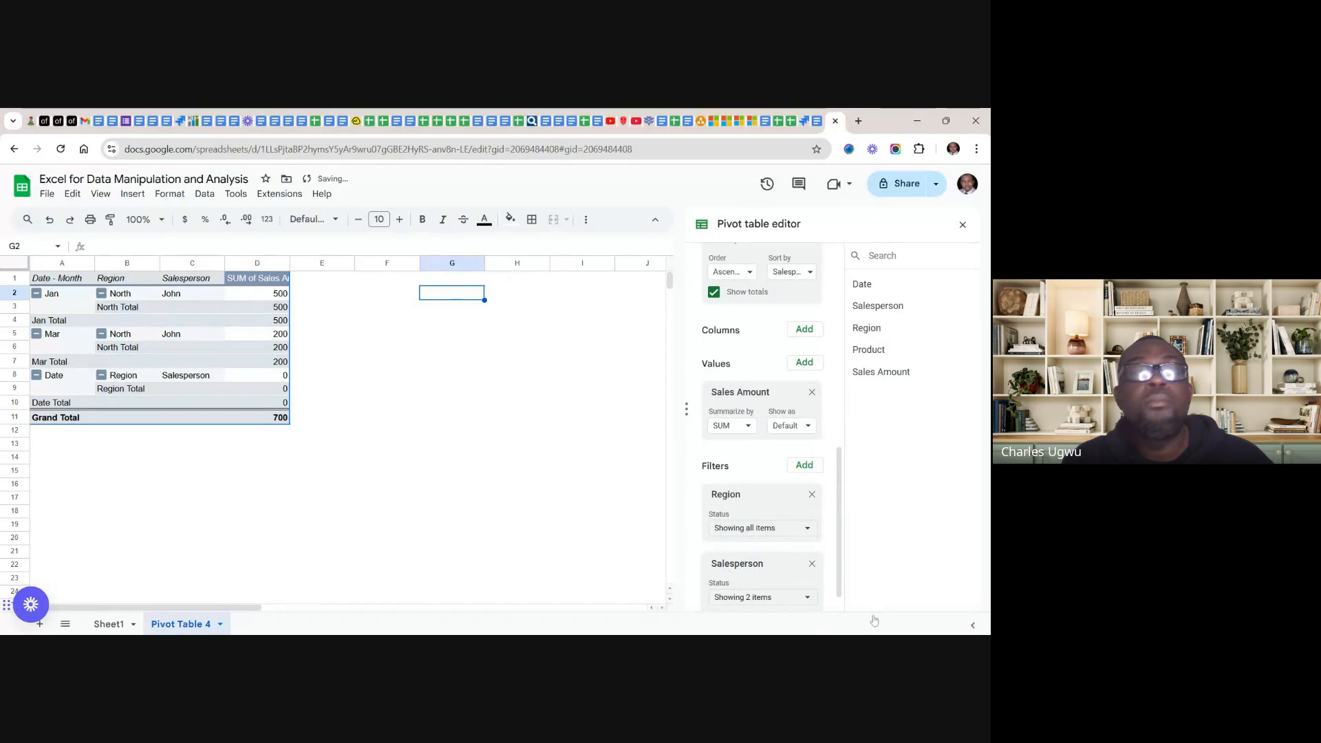
- Reset the Salesperson filter to include all of its values
left_click(809, 598)
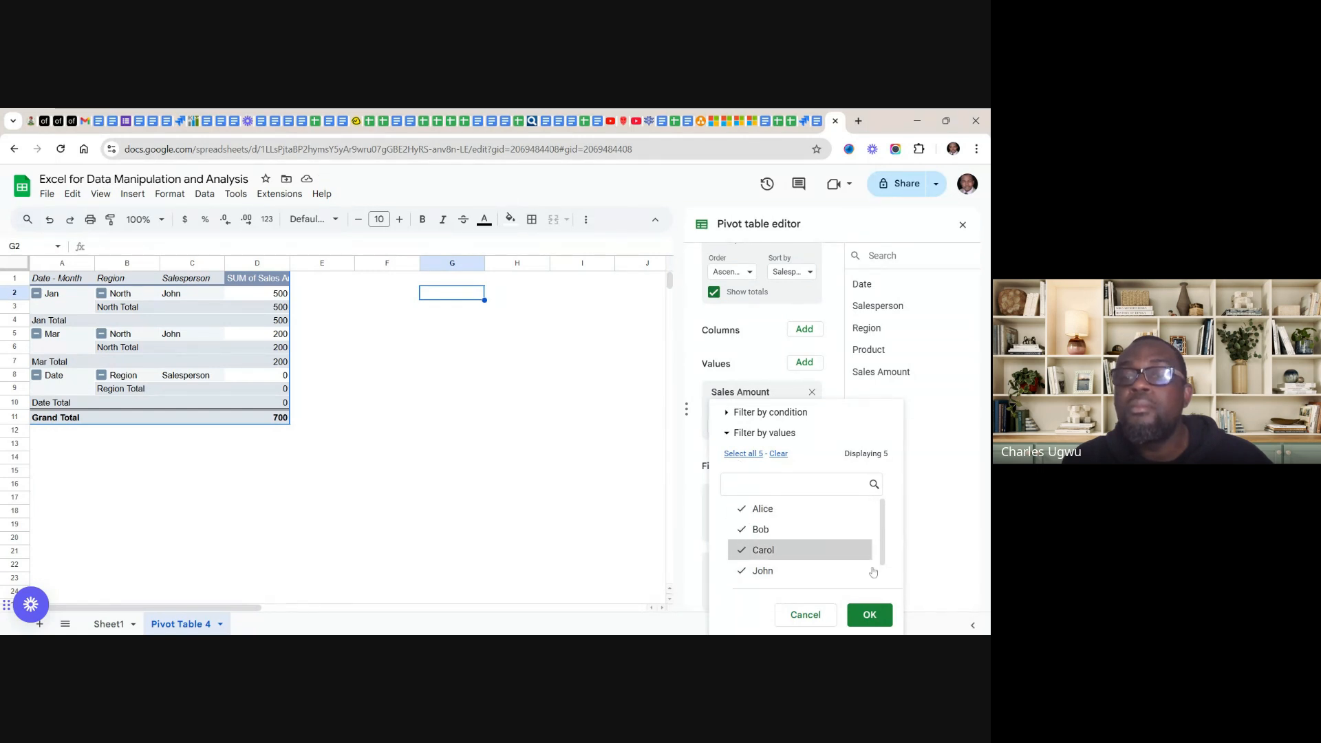
left_click(874, 621)
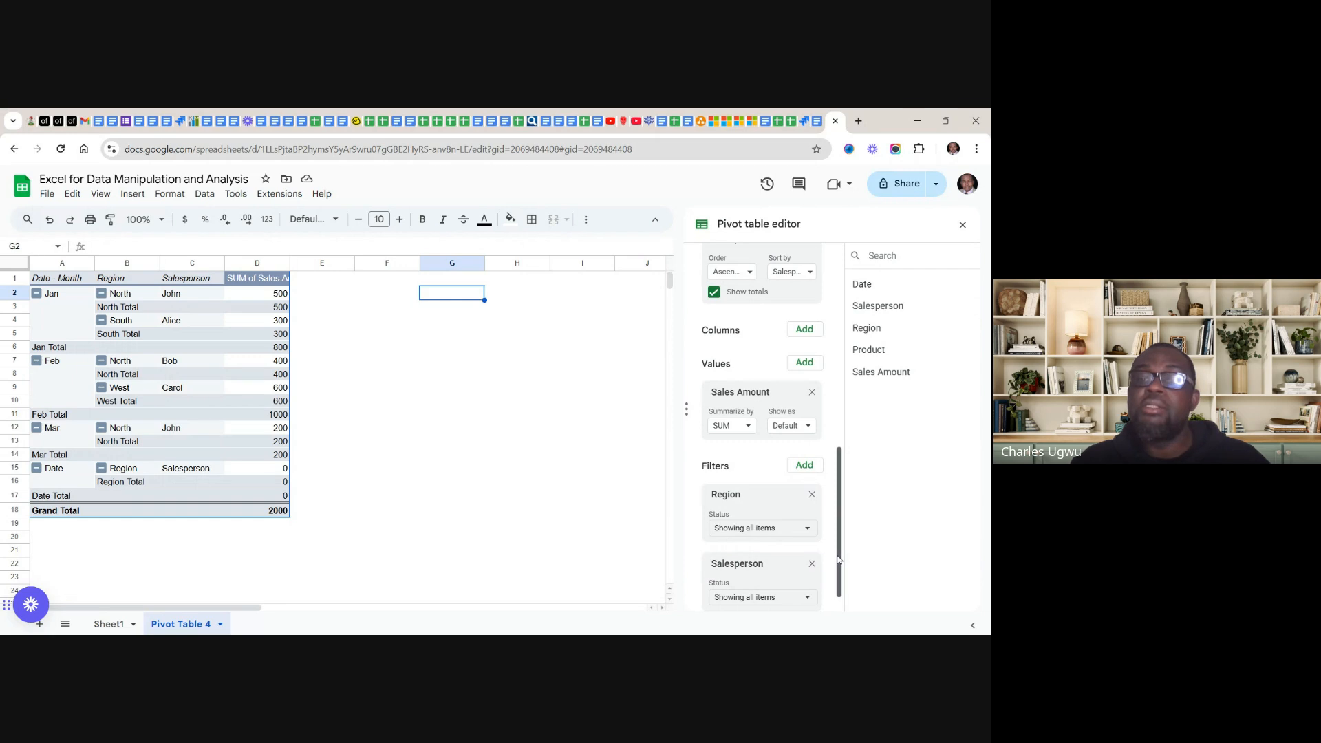
scroll(839, 559, "up", 3)
scroll(839, 557, "down", 3)
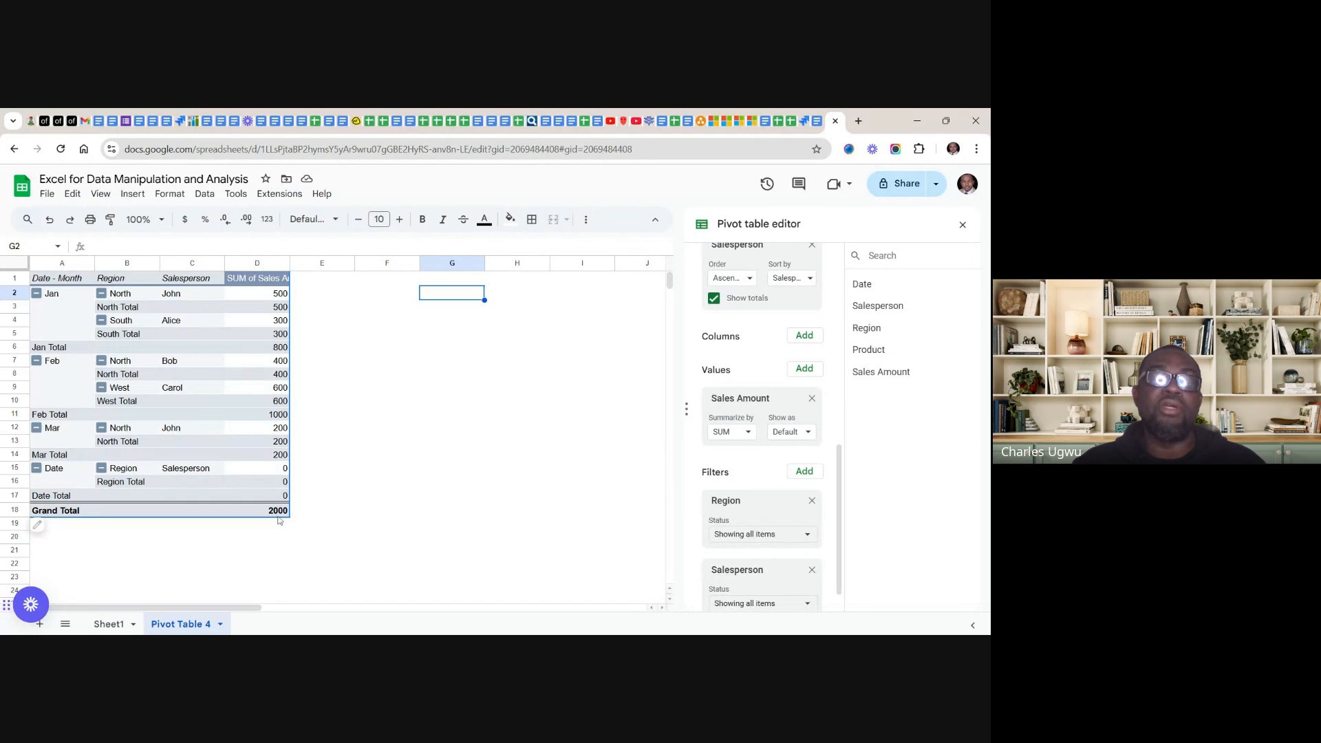
- Switch to the Data Analysis Mastery V.1 document and read the sections on calculating averages, adding multiple value fields and pivot charts
left_click(817, 121)
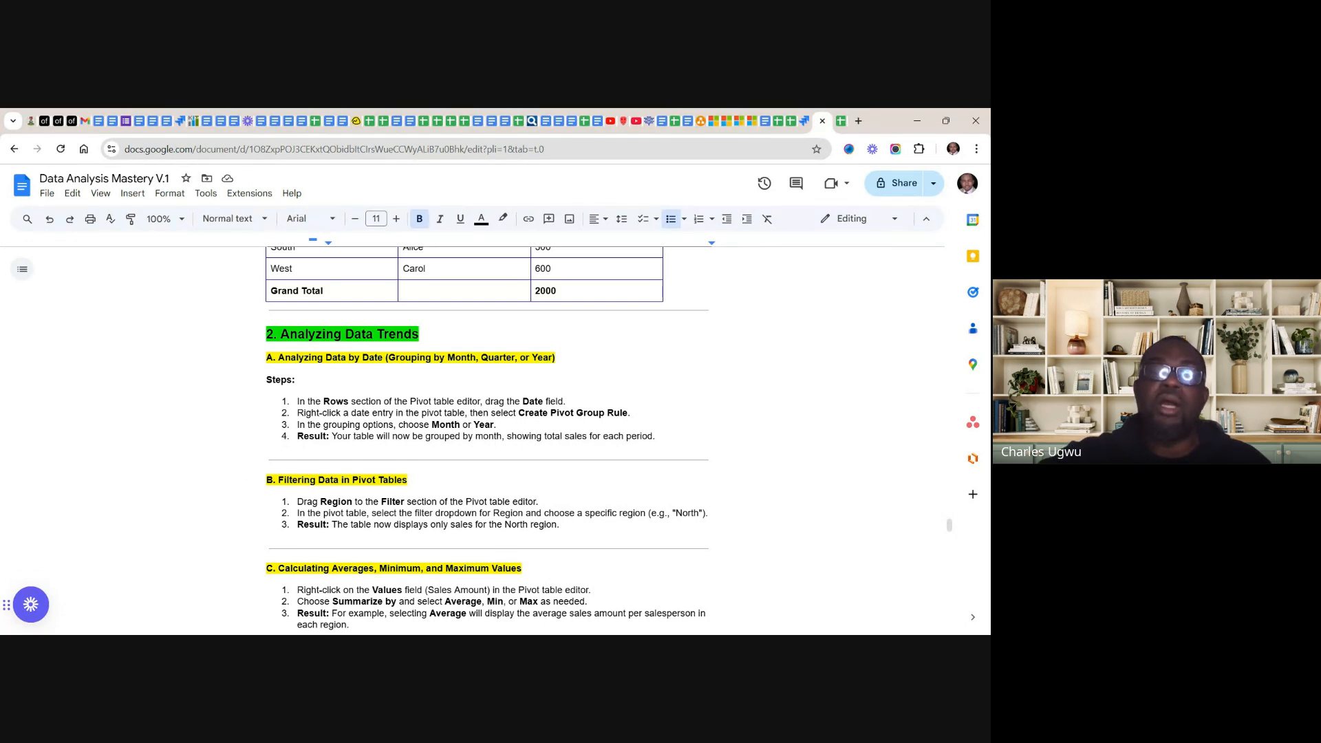
scroll(487, 440, "down", 2)
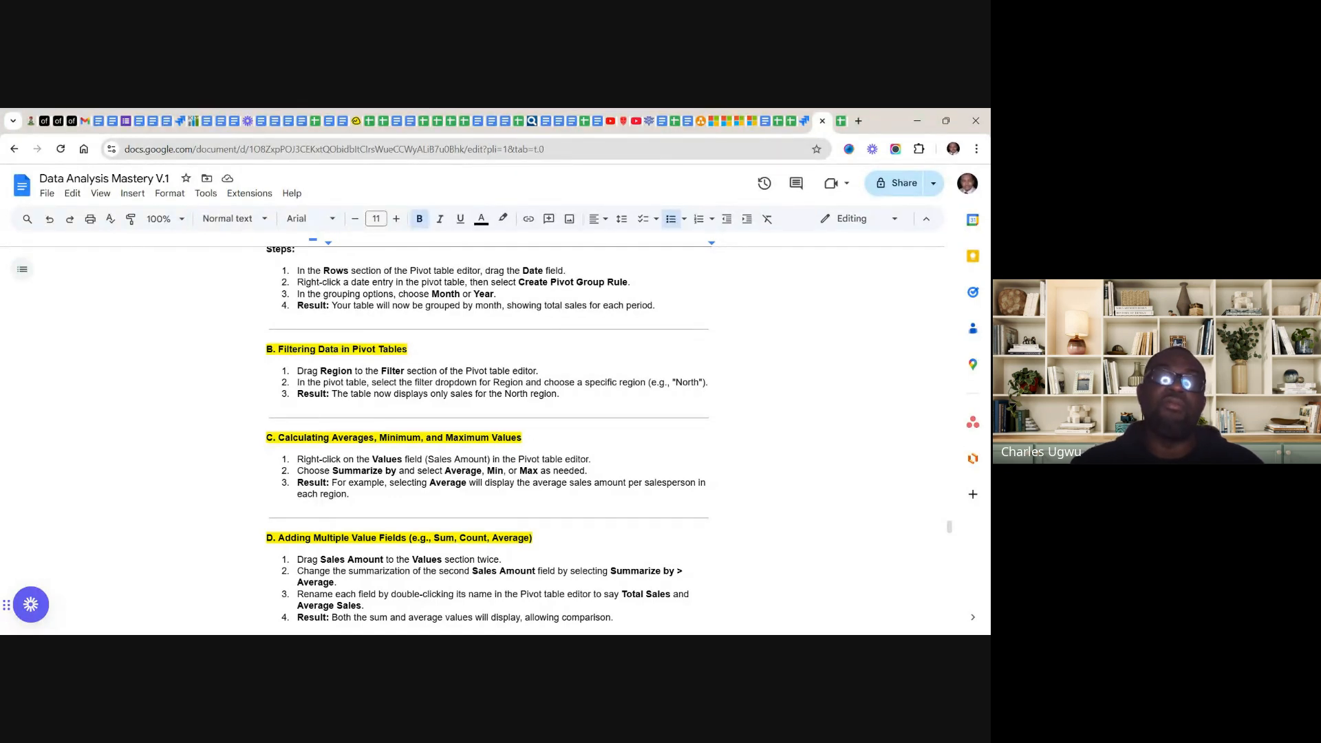
scroll(487, 434, "down", 3)
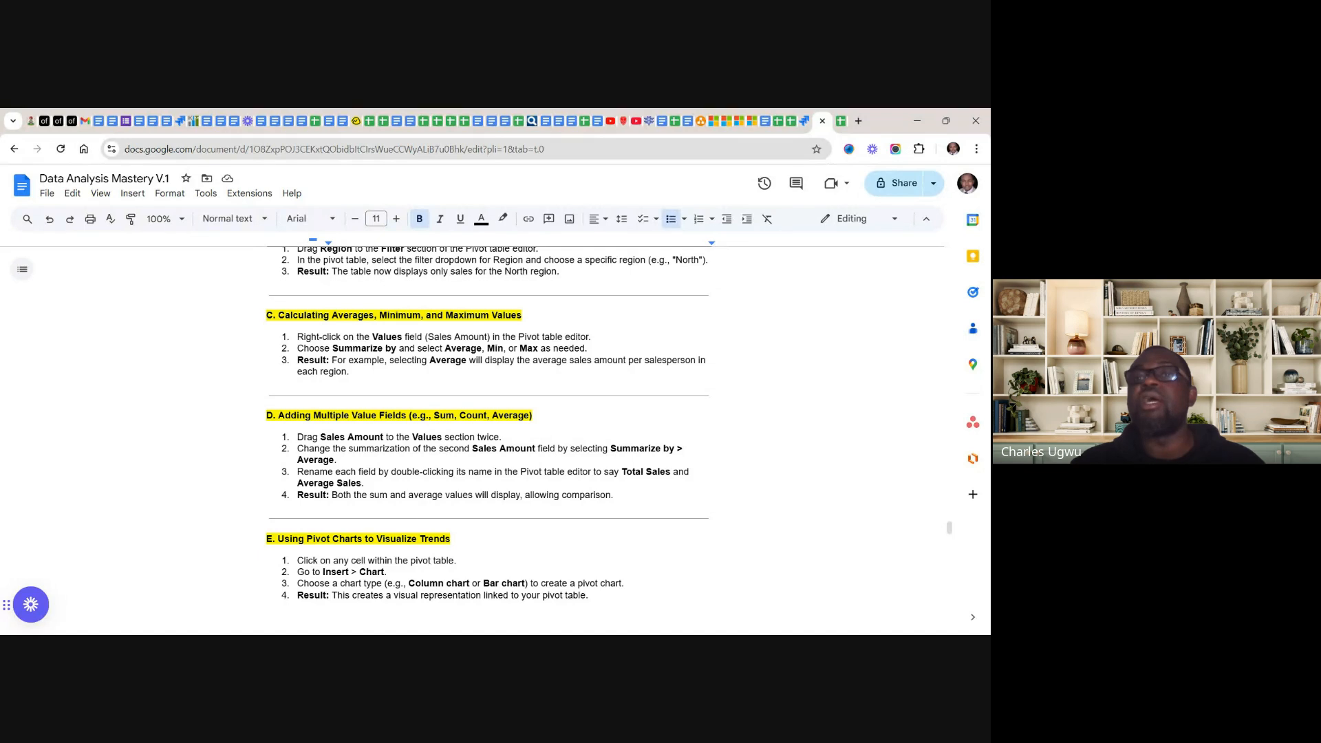
- Return to the pivot table spreadsheet and add Sales Amount as a second value field summarized by AVERAGE
left_click(841, 122)
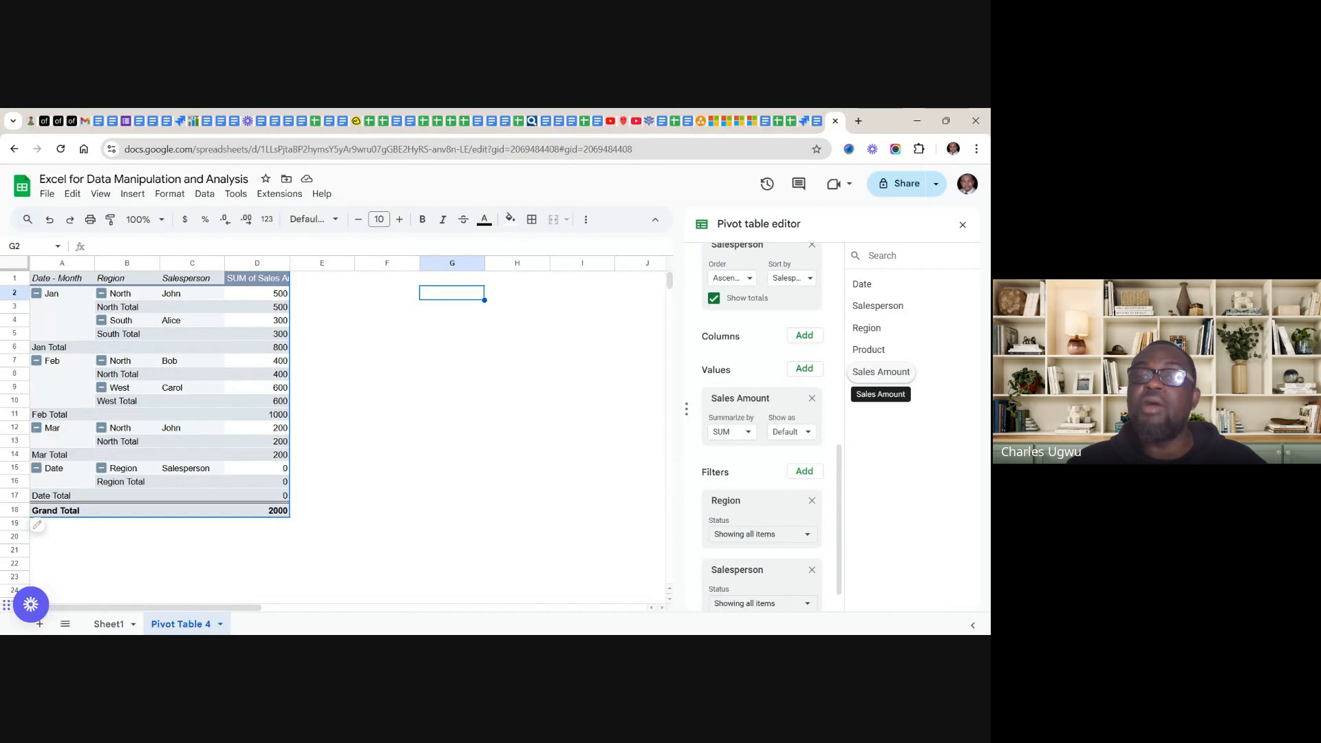
left_click_drag(880, 372, 723, 465)
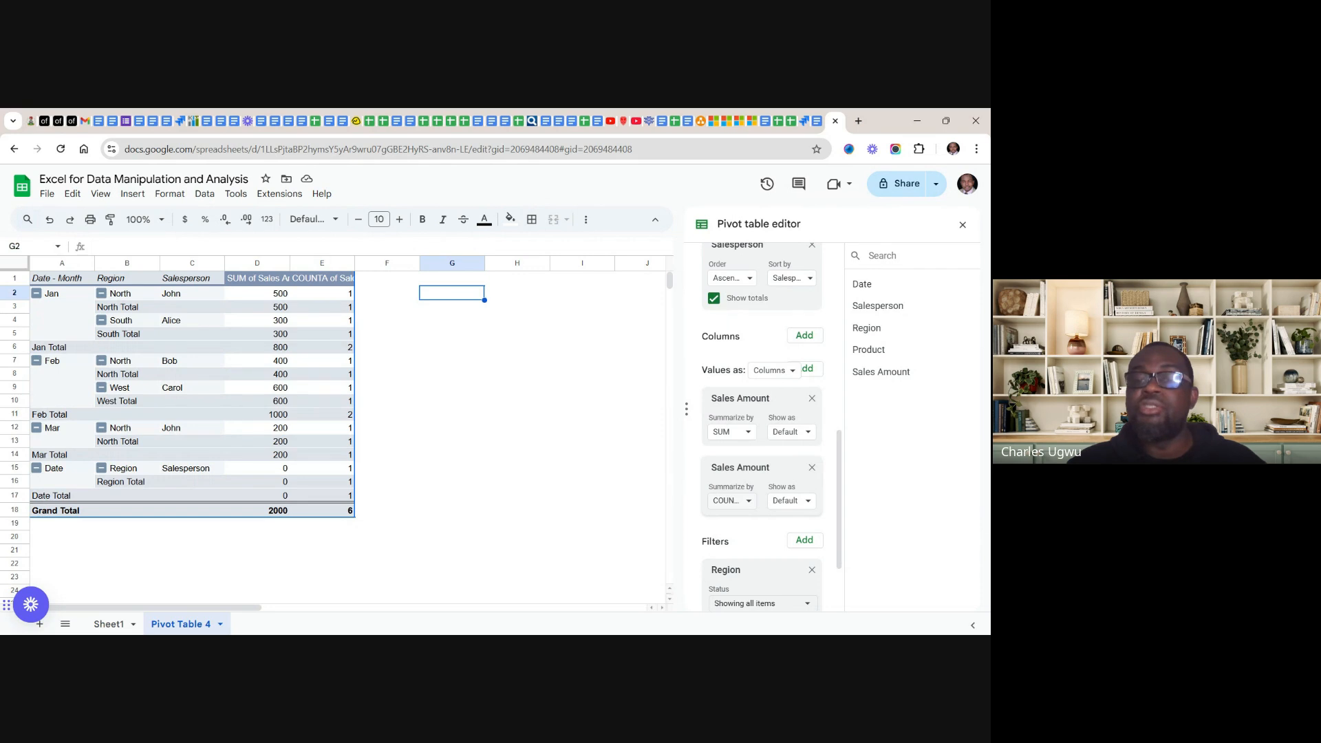
left_click(749, 502)
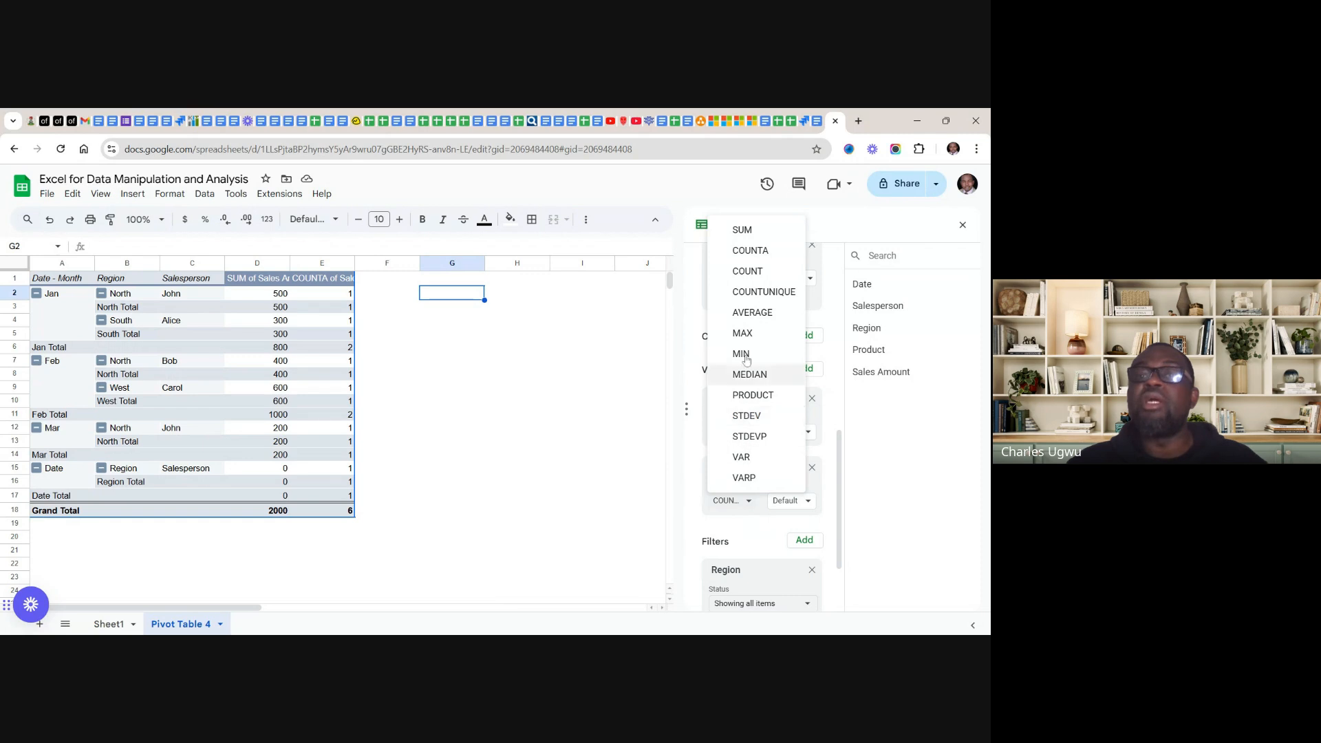
left_click(755, 313)
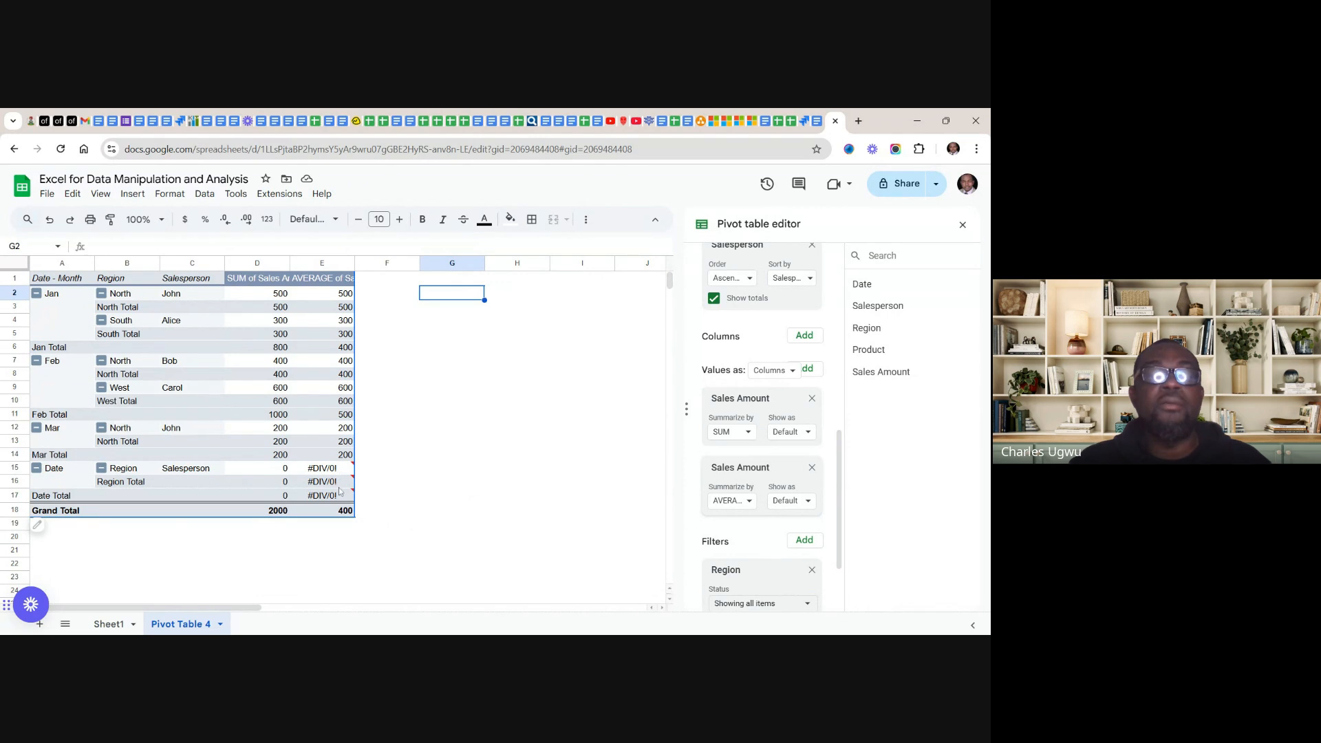
mouse_move(333, 469)
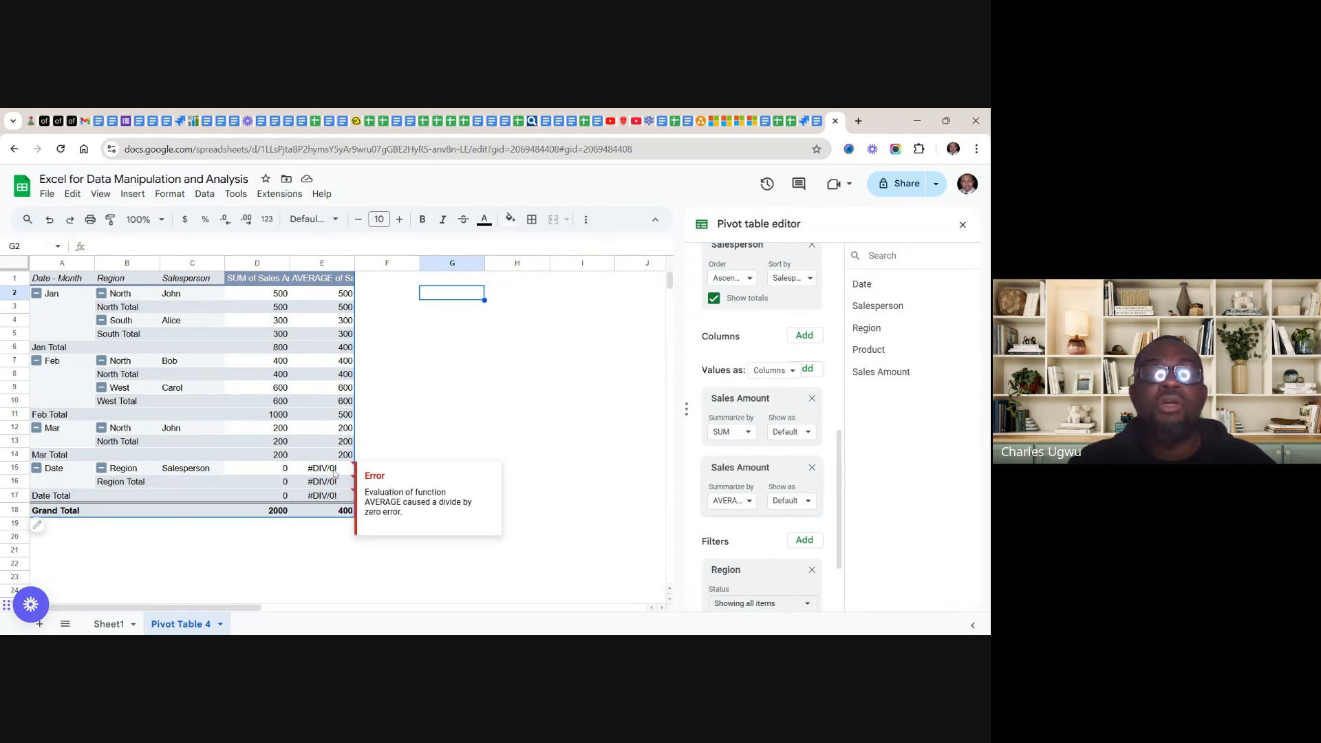
mouse_move(313, 504)
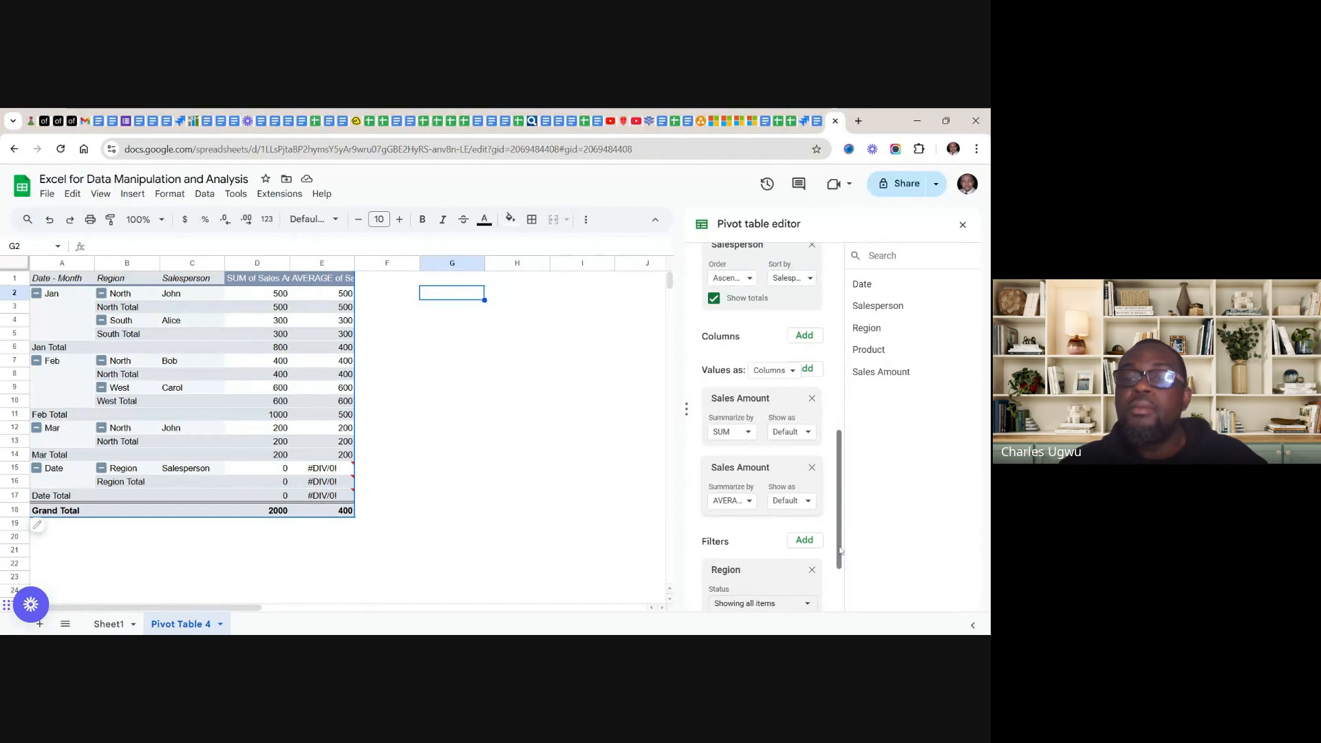
- Remove the Salesperson filter from the pivot table
scroll(849, 577, "down", 3)
scroll(845, 590, "down", 1)
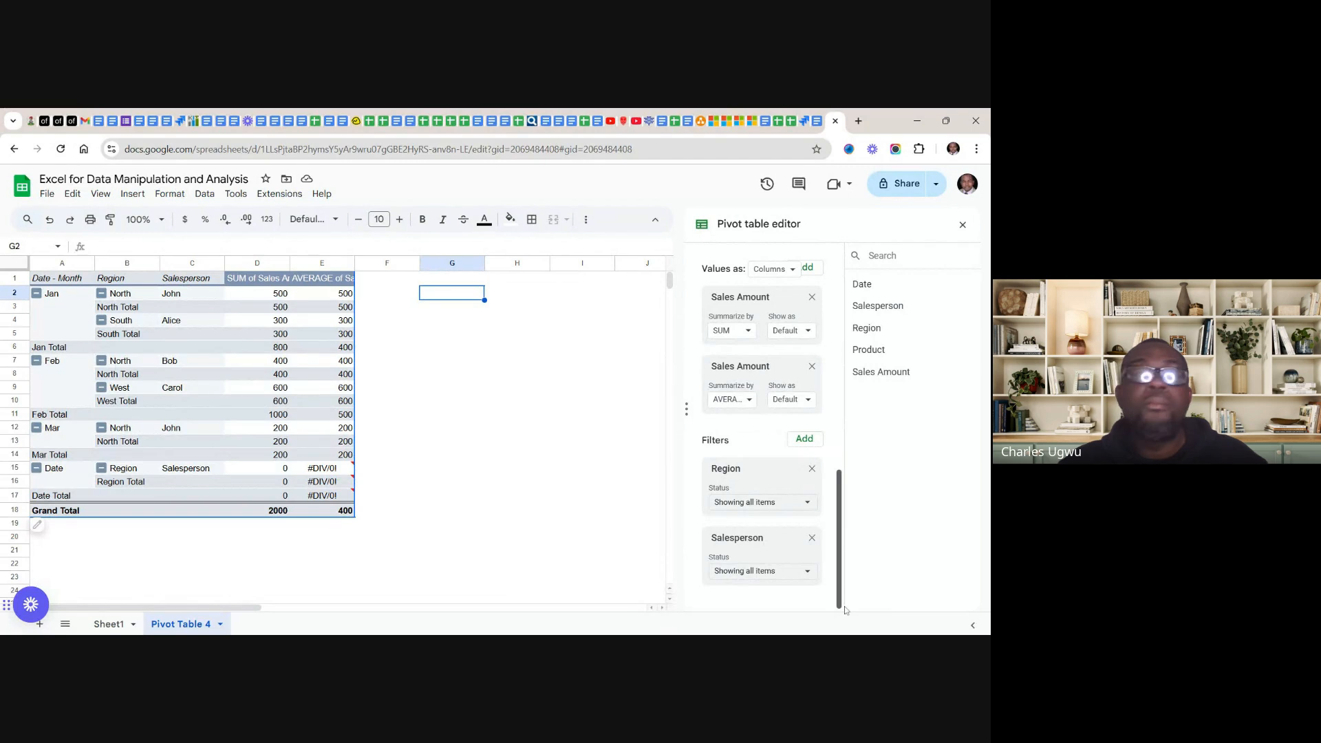
left_click(812, 538)
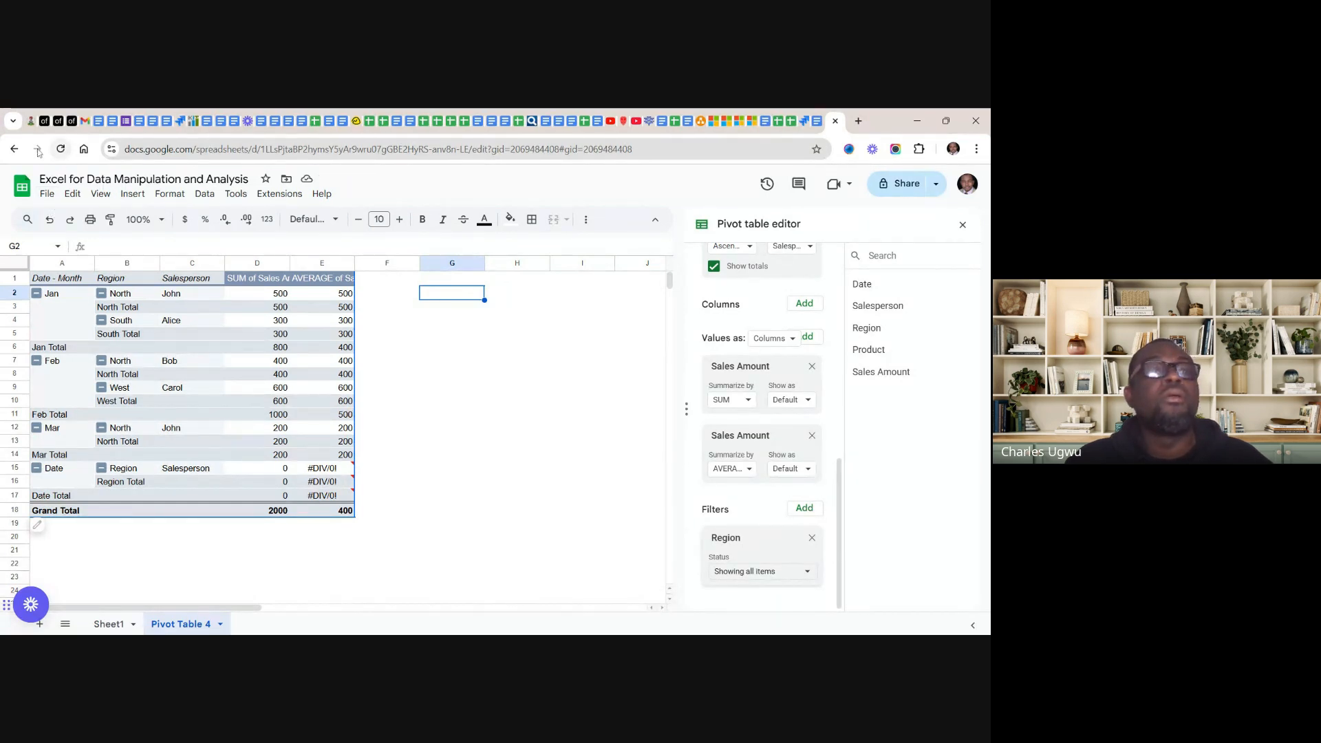
- Reload the spreadsheet page and select an empty cell beside the pivot table
left_click(61, 150)
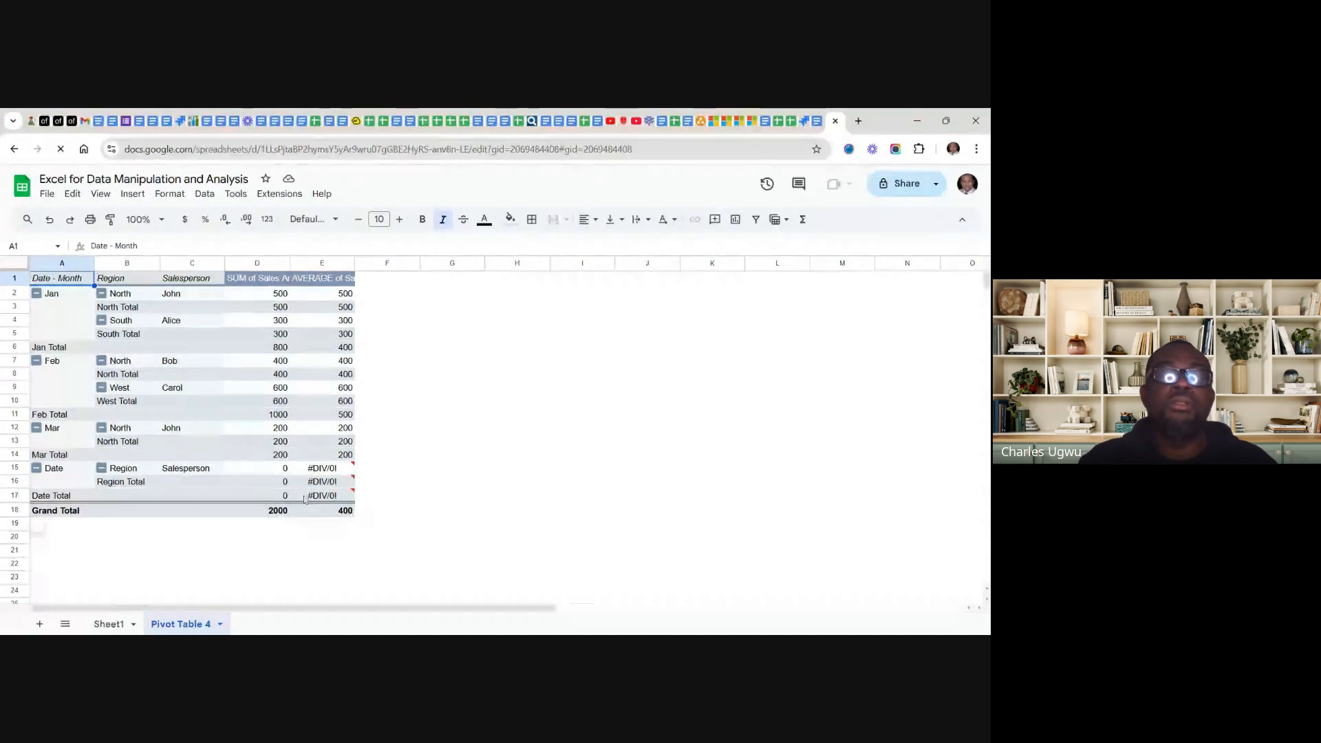
mouse_move(316, 497)
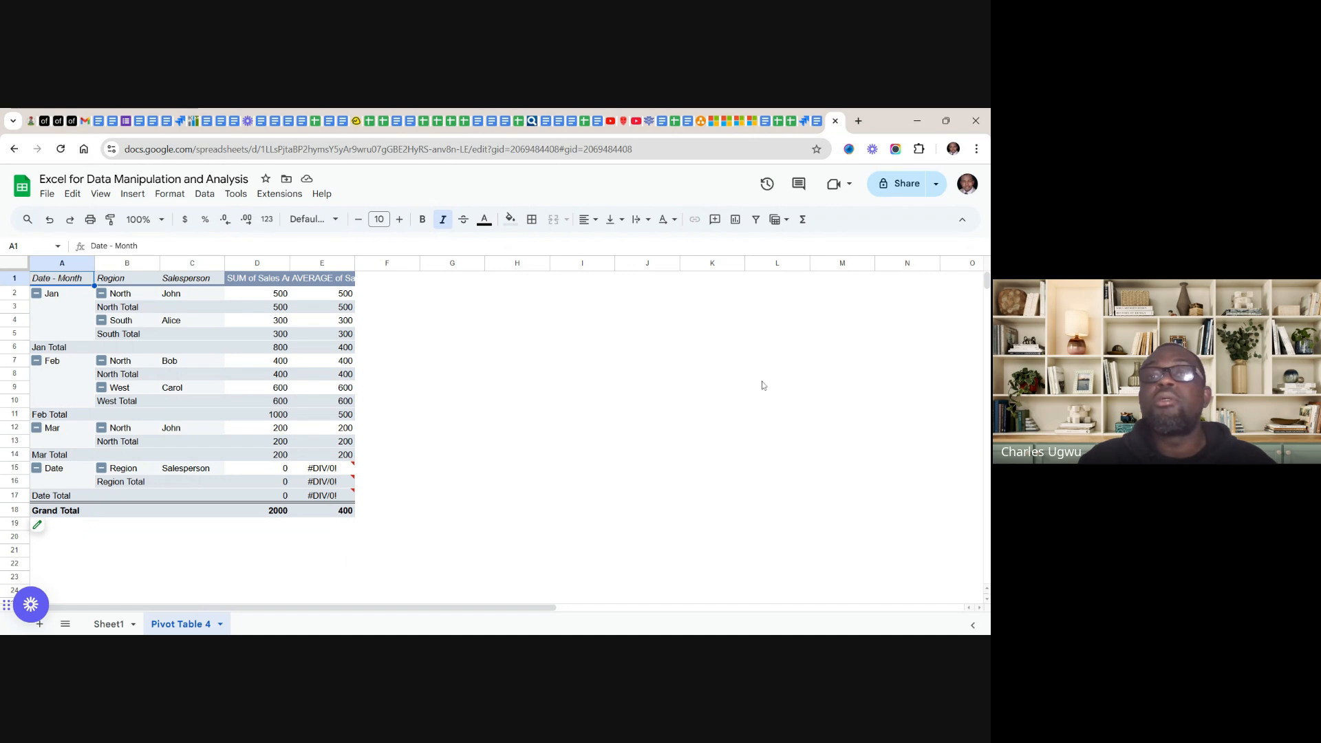
left_click(696, 348)
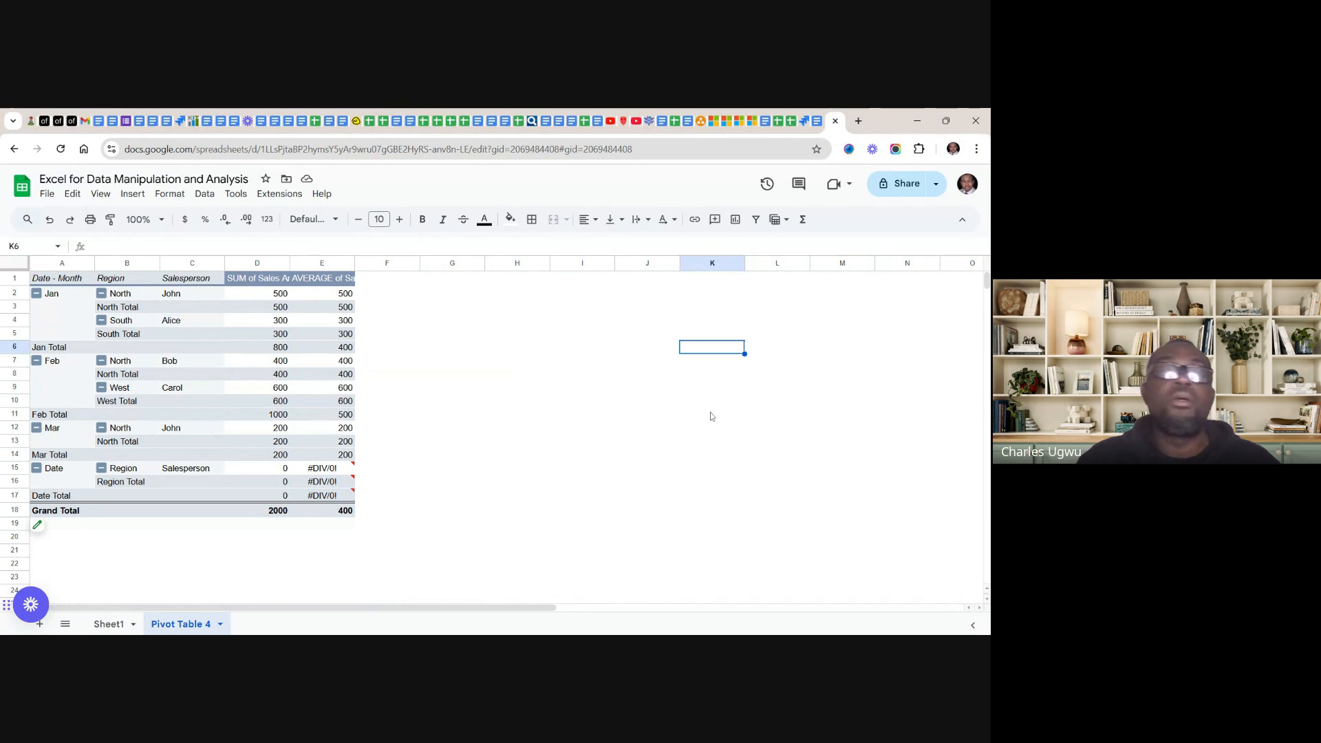
left_click(275, 517)
left_click(436, 479)
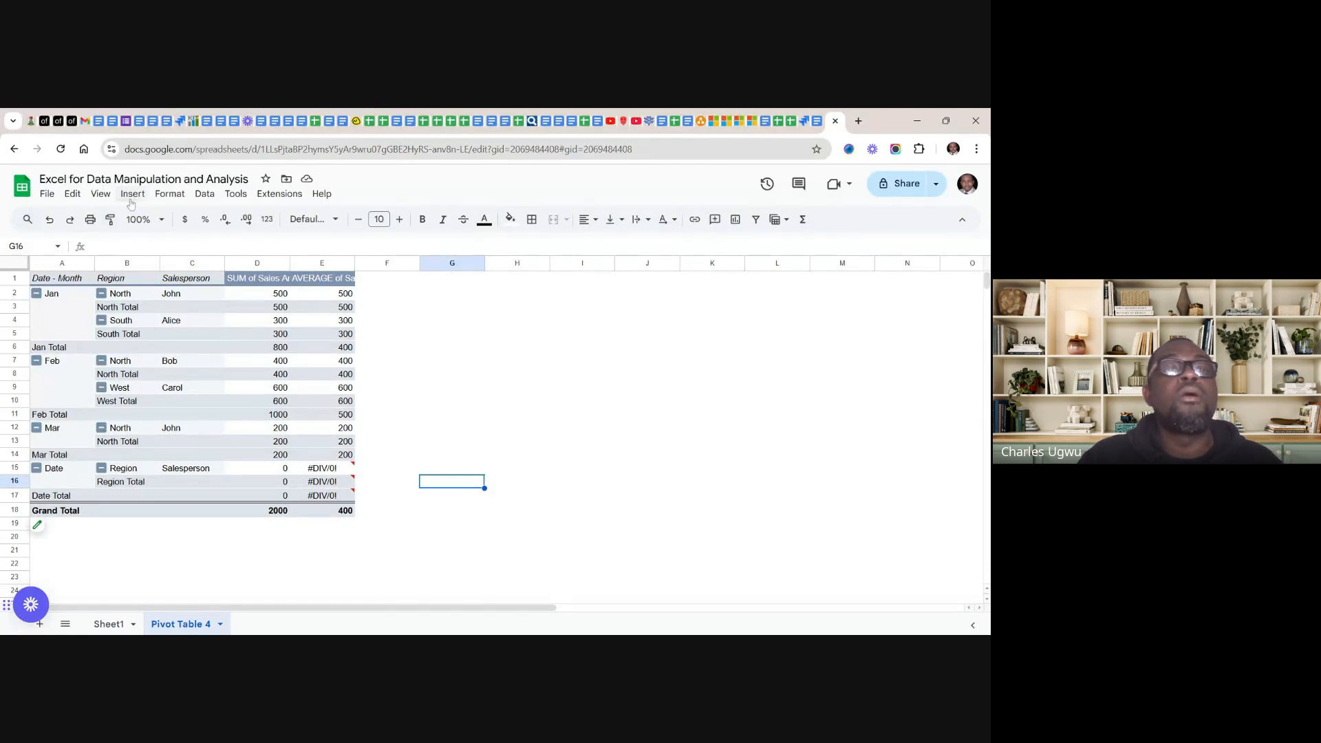
left_click(132, 195)
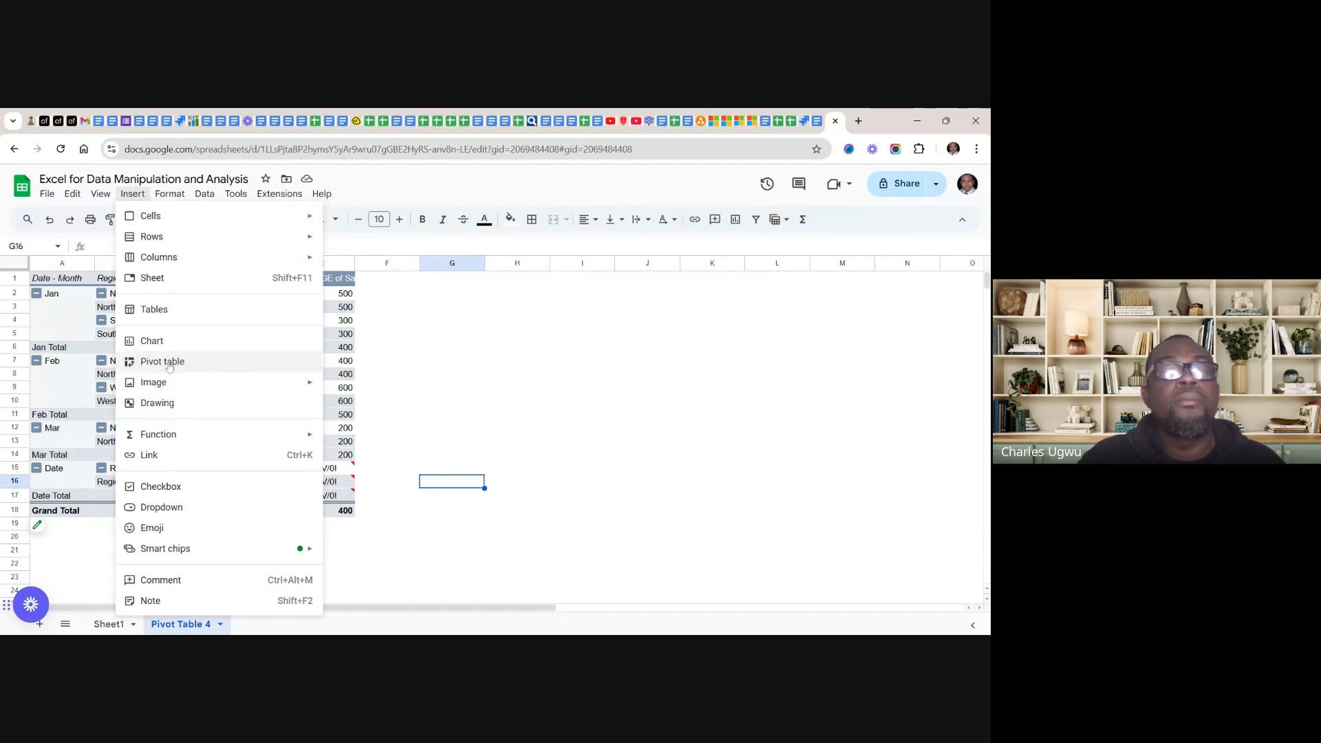
left_click(525, 351)
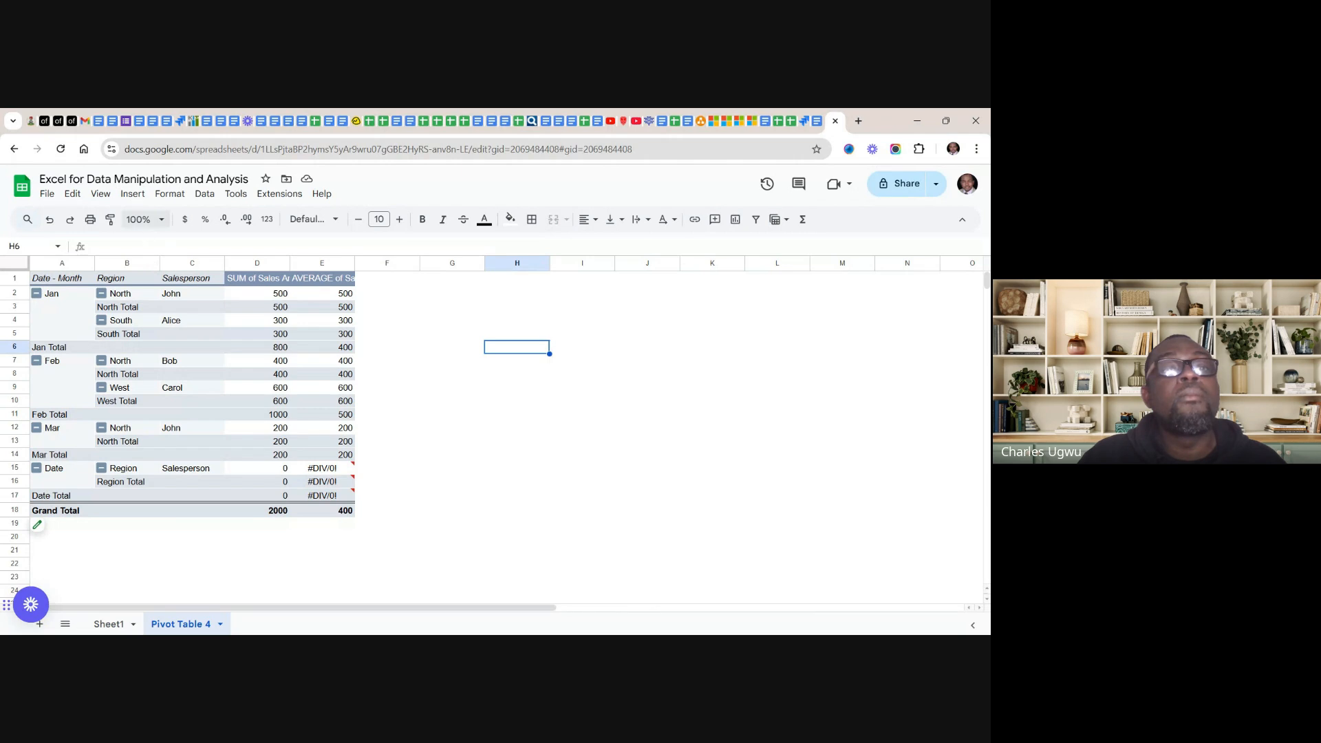
left_click(134, 195)
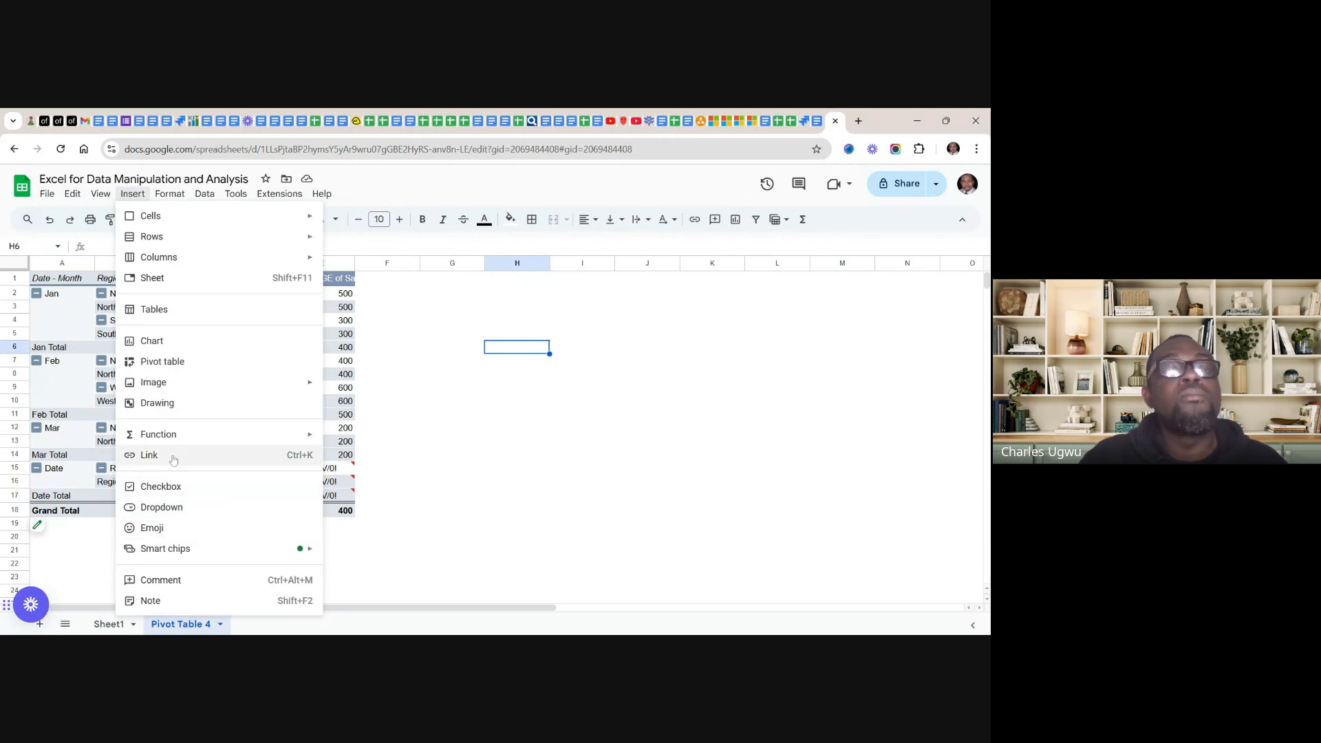
left_click(172, 362)
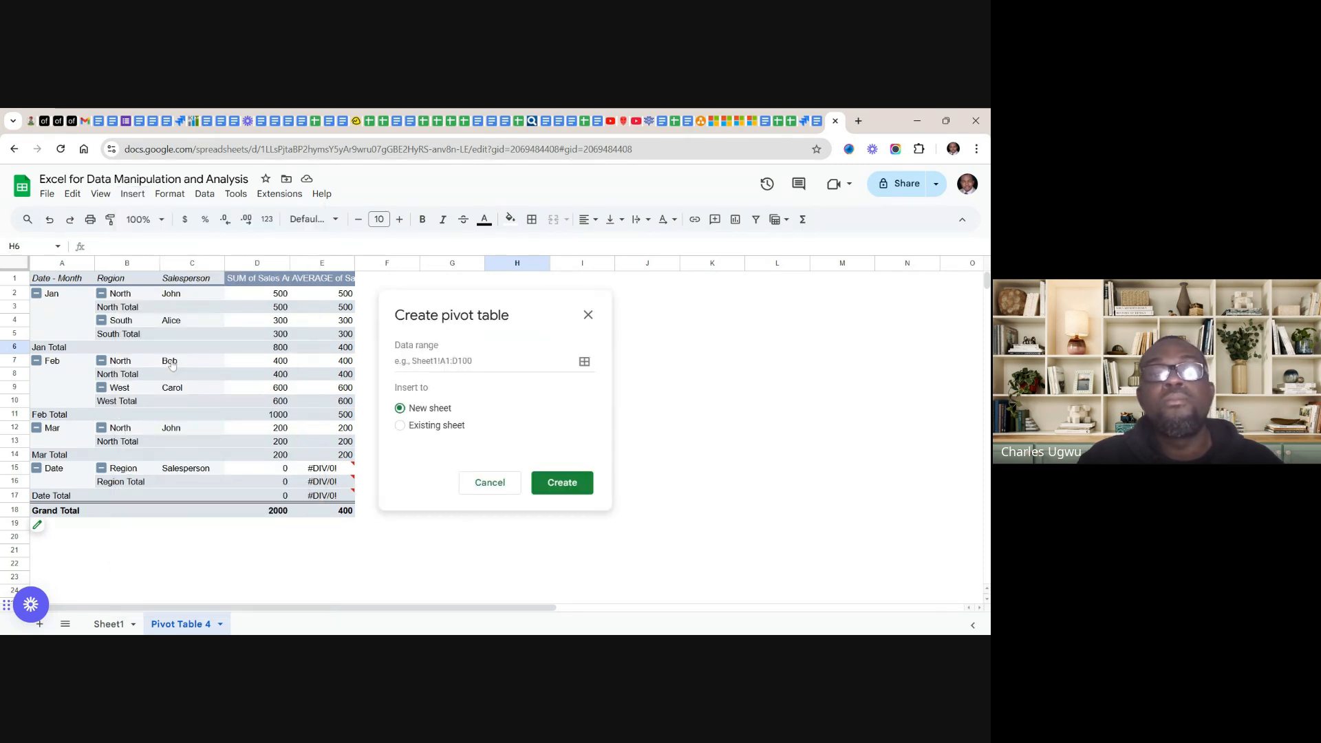
left_click(401, 426)
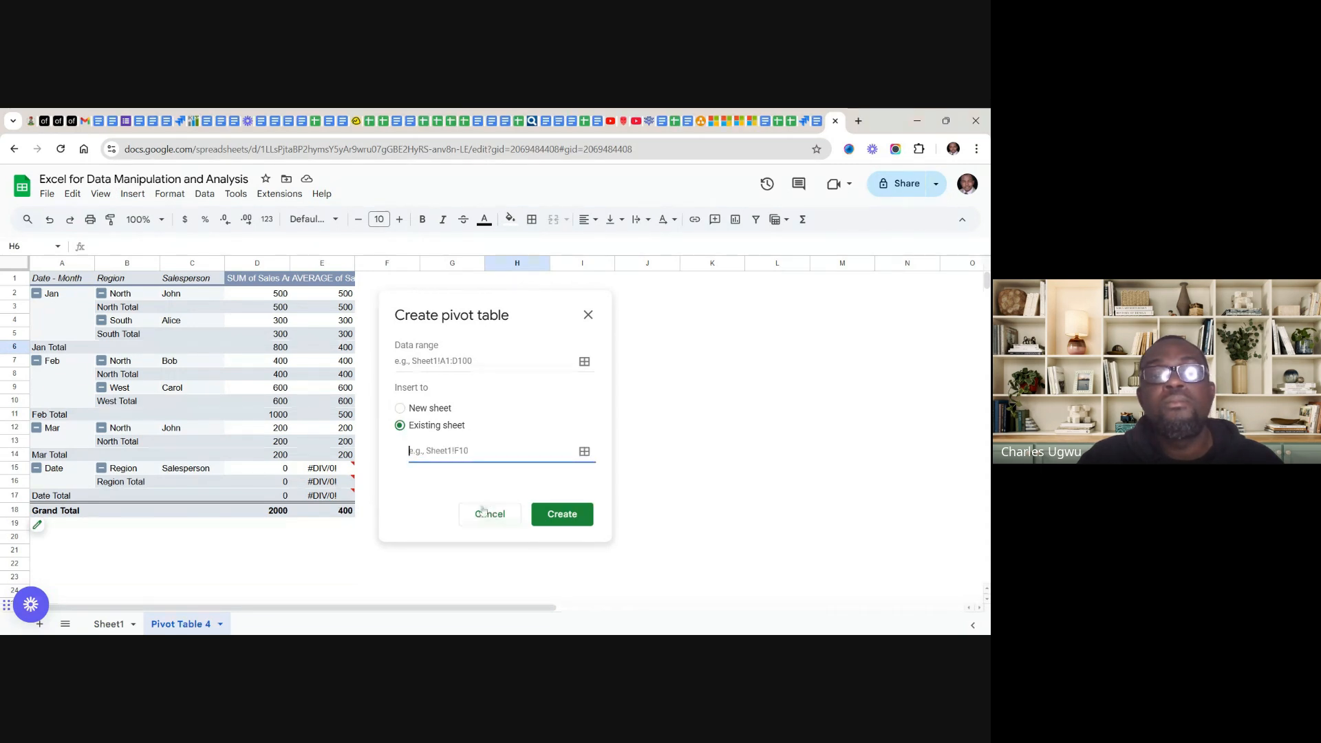
left_click(318, 569)
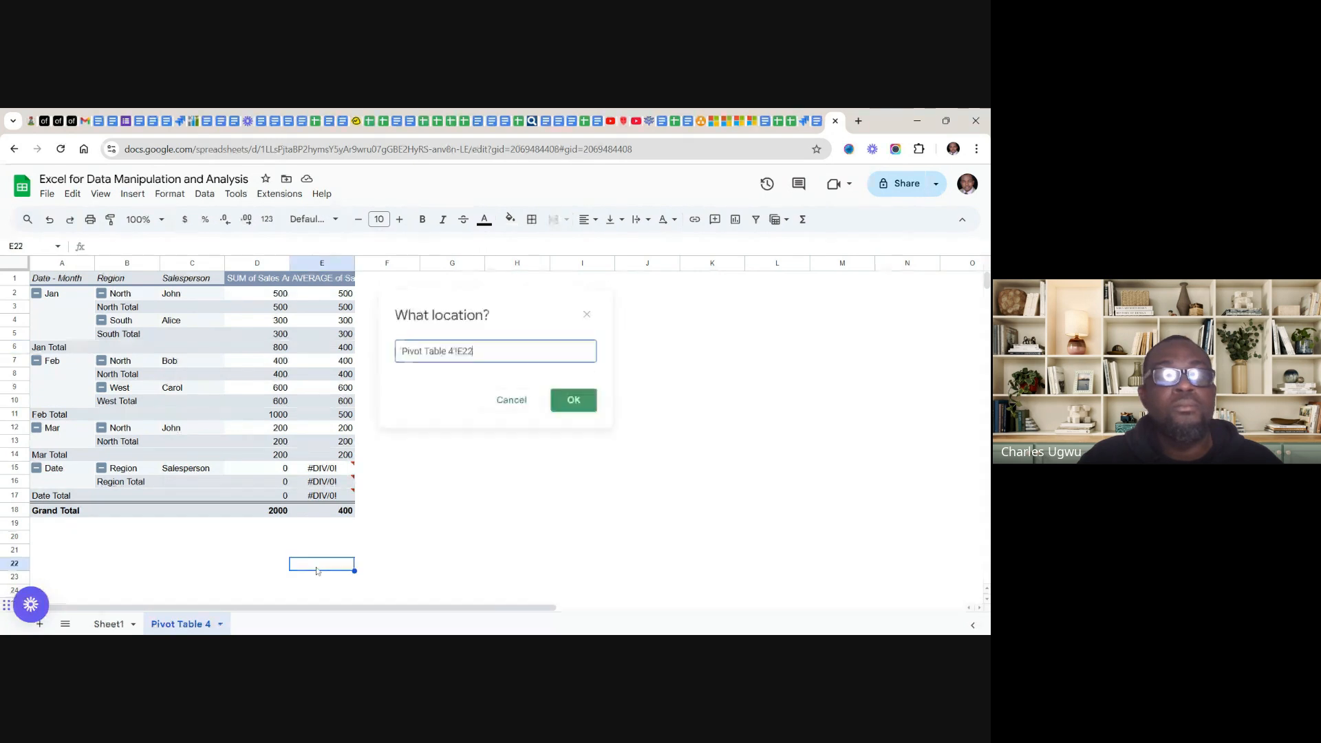
left_click(587, 314)
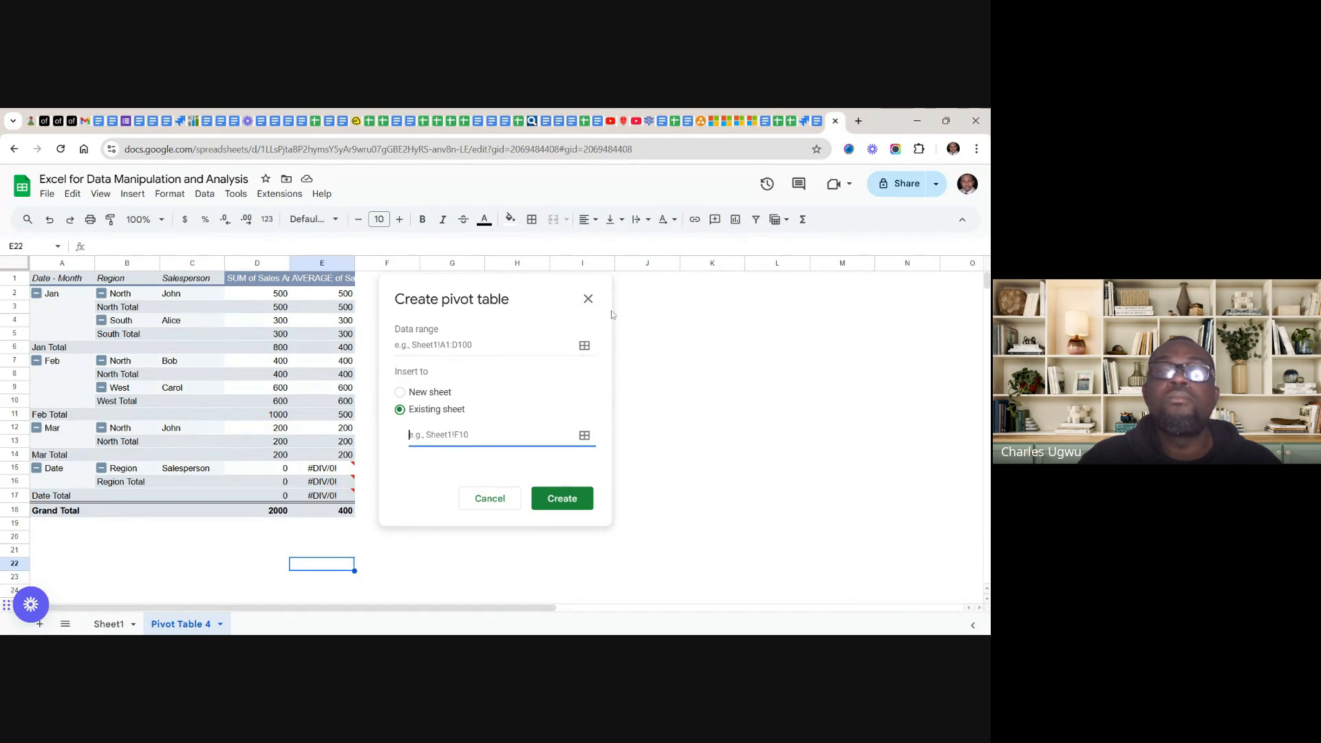
left_click(588, 299)
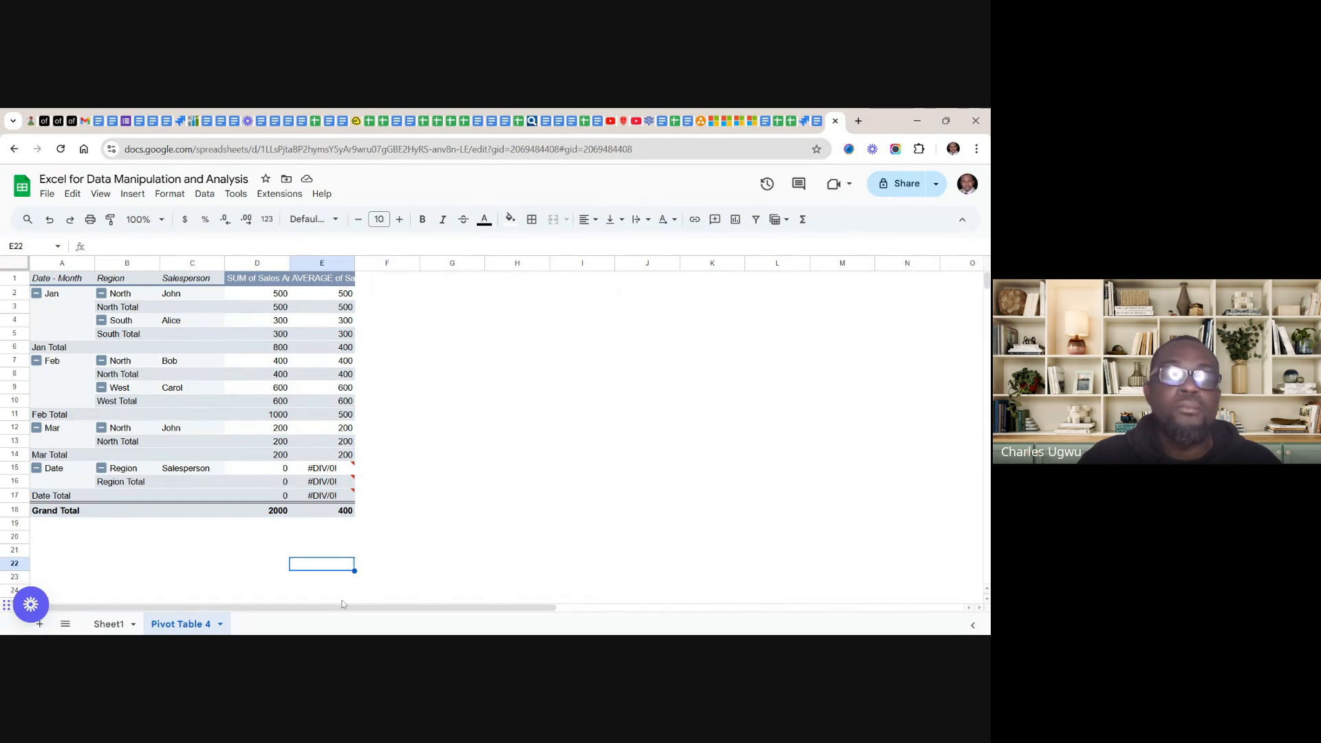
- Check the source data on Sheet1 and return to the Pivot Table 4 sheet
left_click(110, 625)
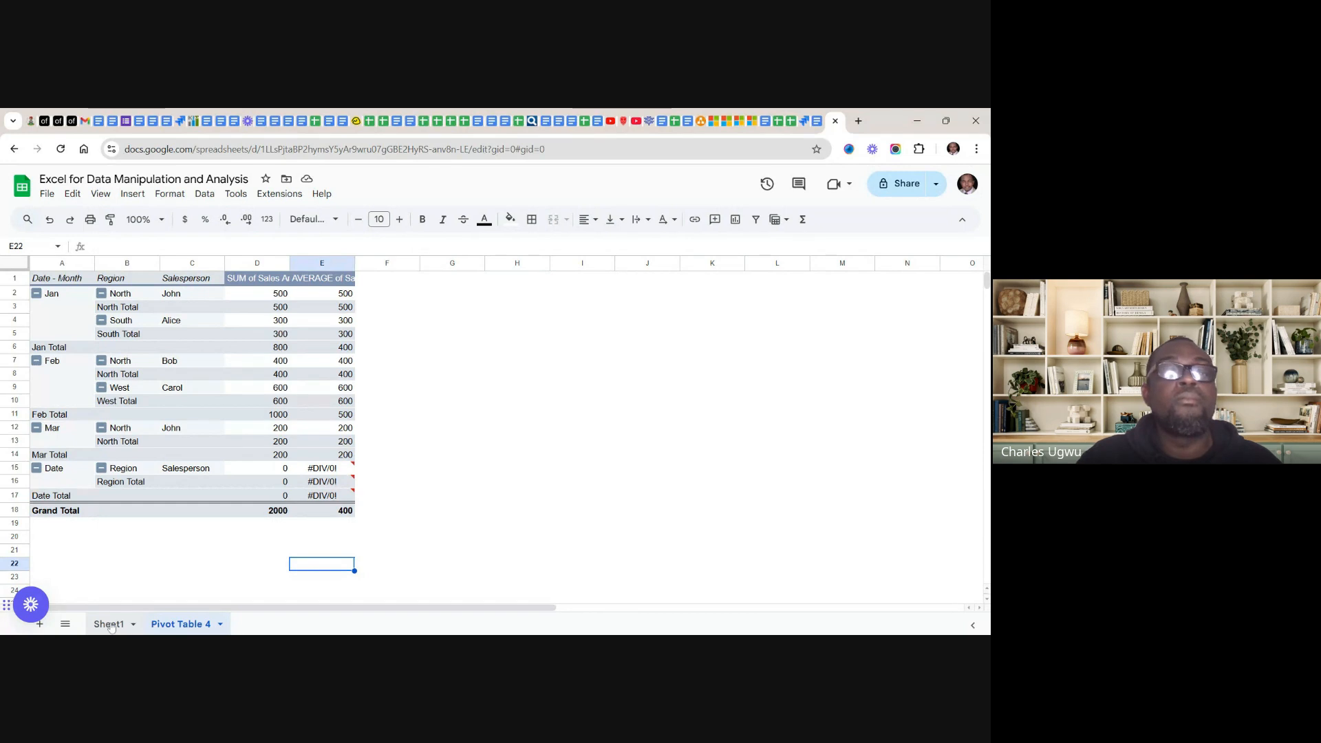
left_click_drag(344, 371, 43, 286)
left_click(180, 624)
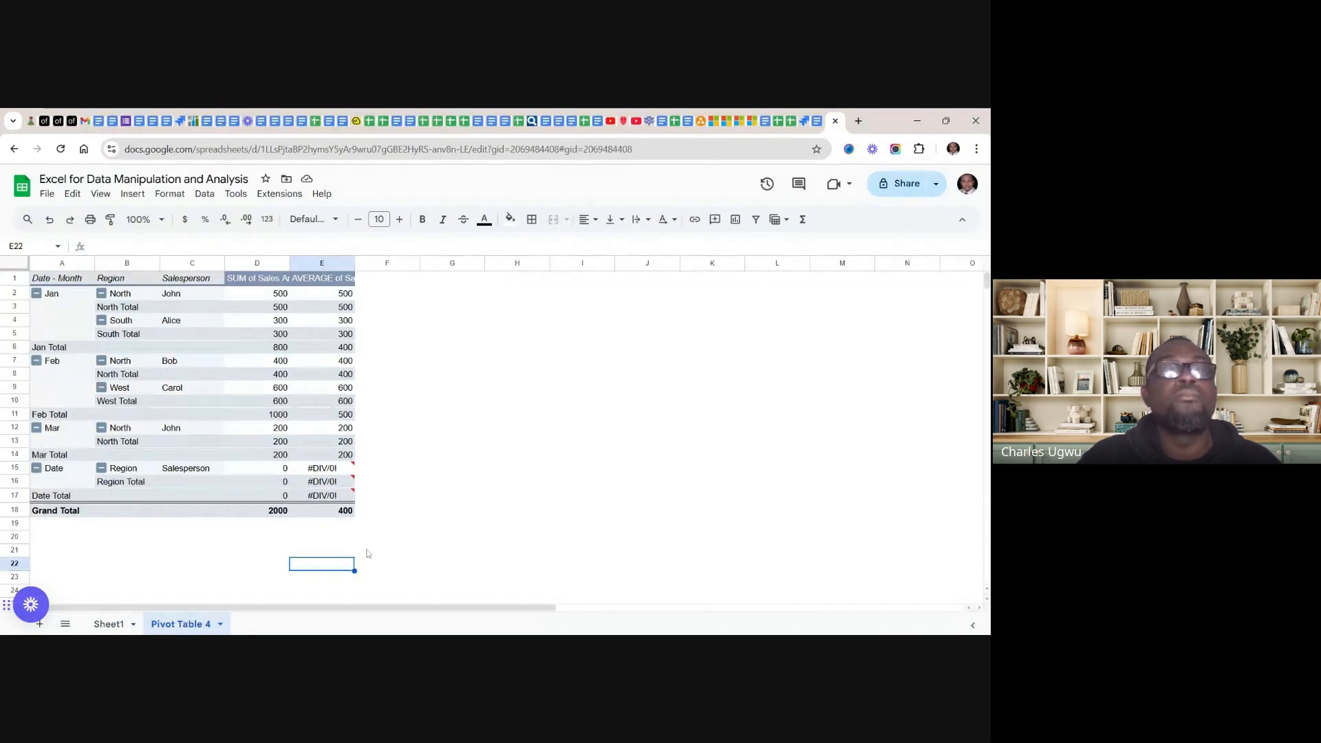
- Try to create a new pivot table in an existing sheet without giving a data range or destination
left_click(139, 199)
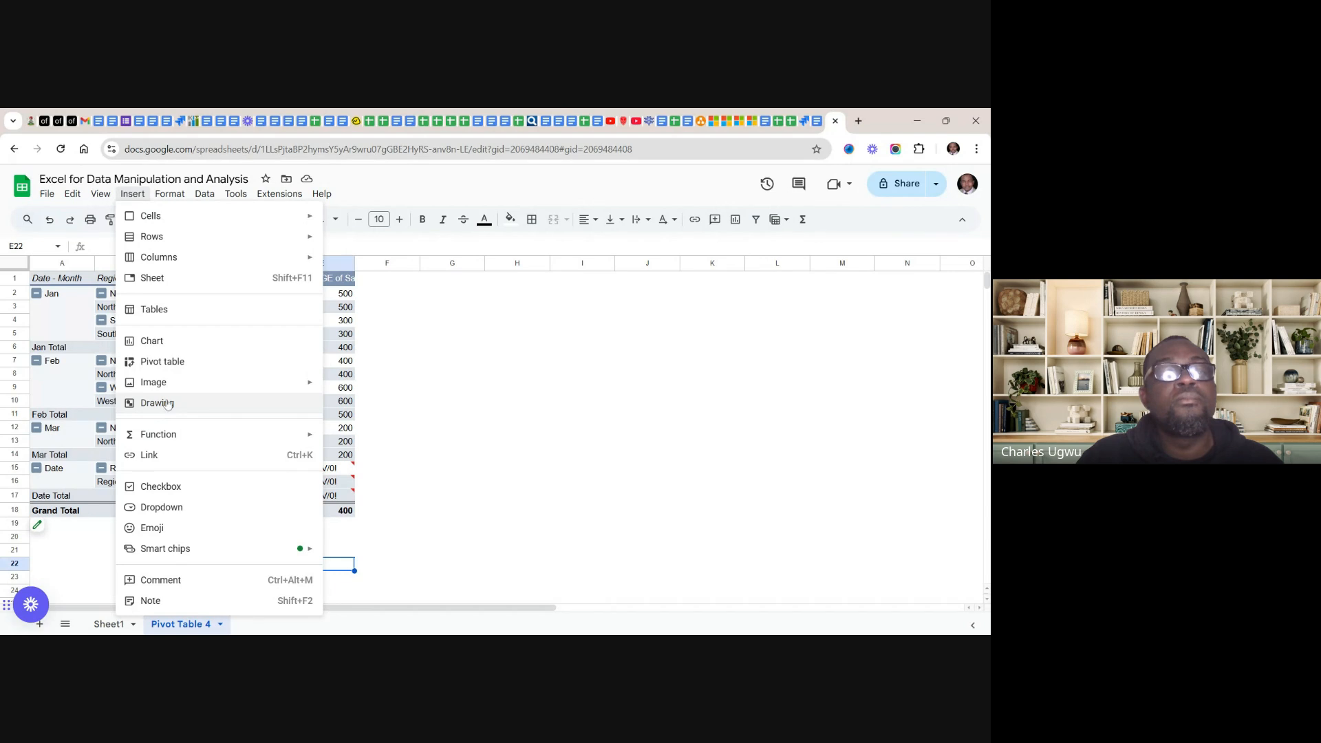
left_click(173, 364)
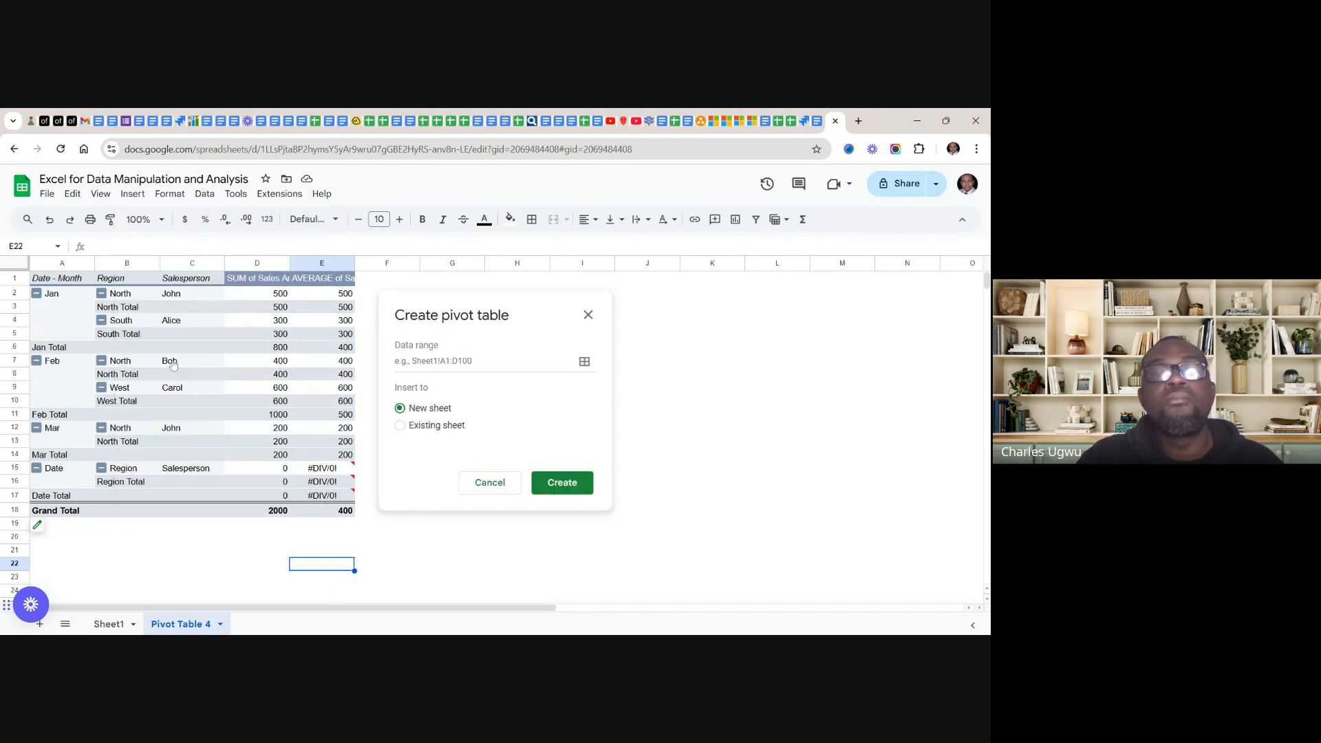
left_click(399, 426)
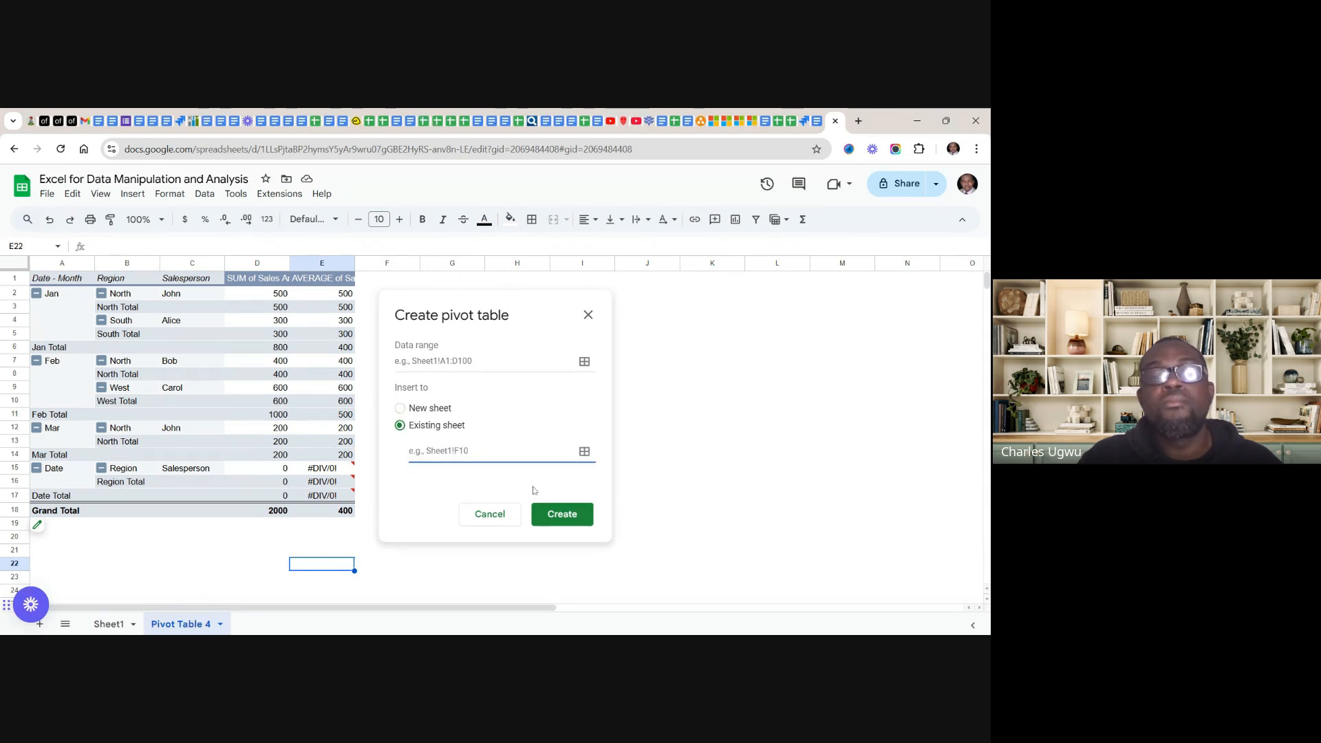
left_click(565, 516)
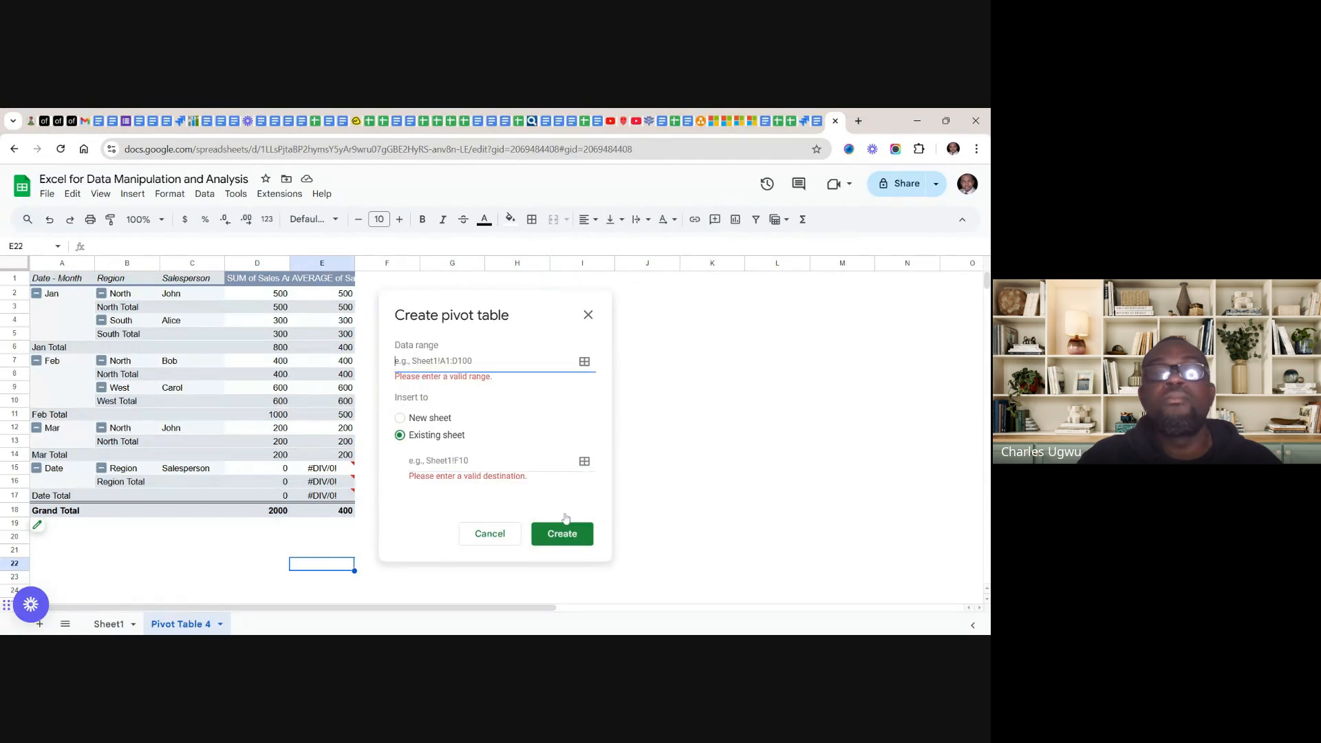
left_click(588, 315)
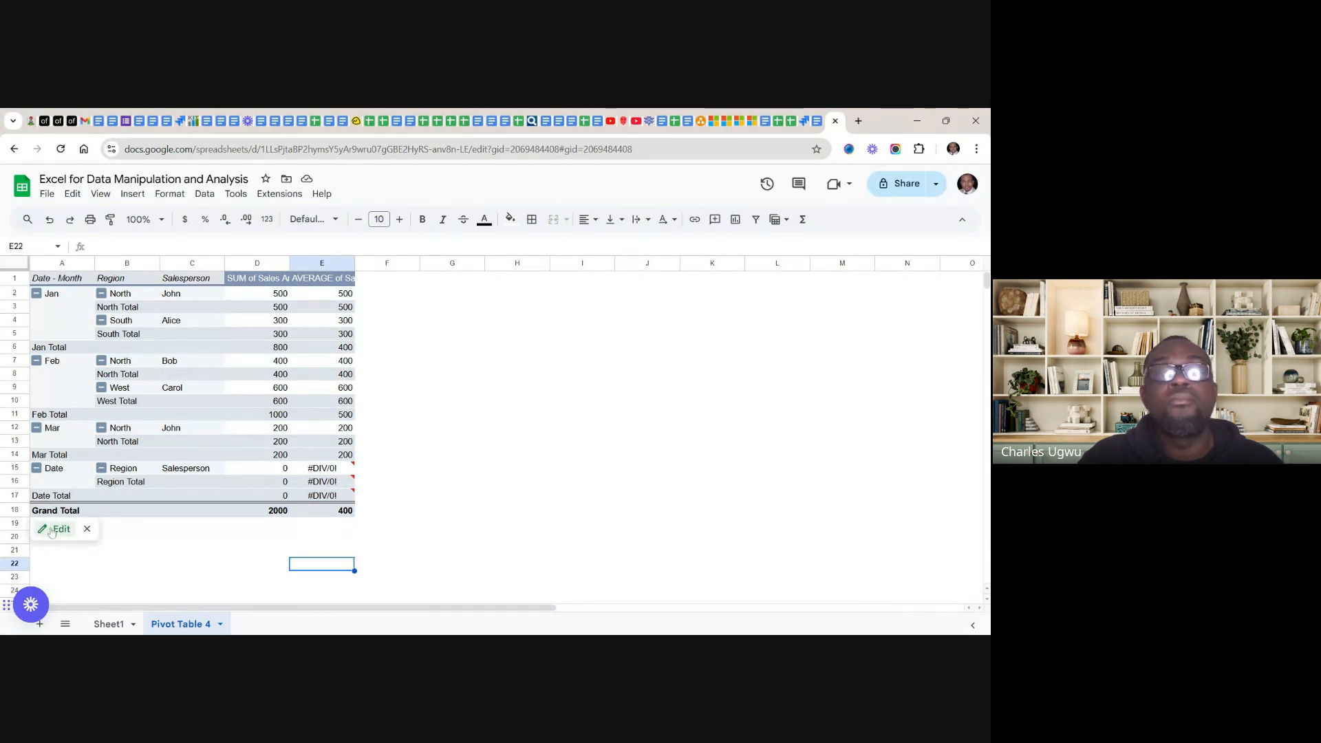
- Open the pivot table's editor and review its row, value and filter fields
left_click(52, 532)
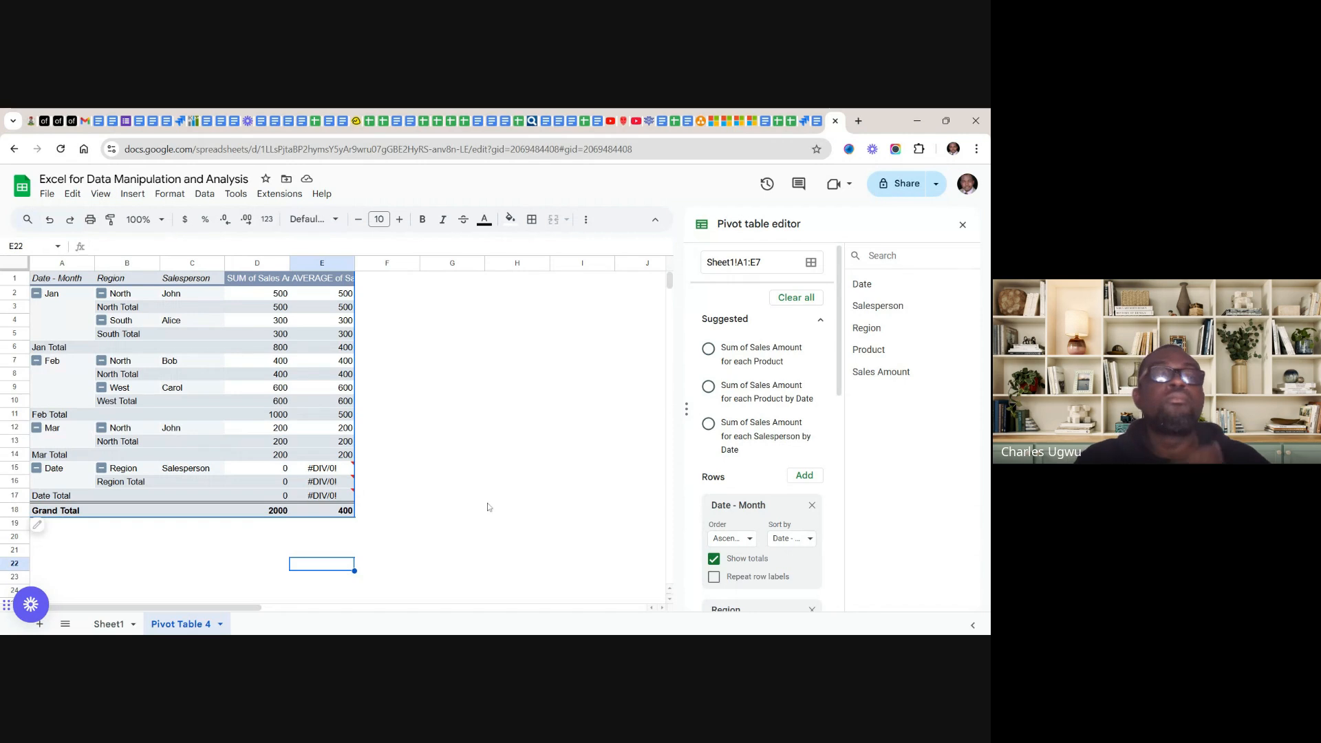
mouse_move(822, 423)
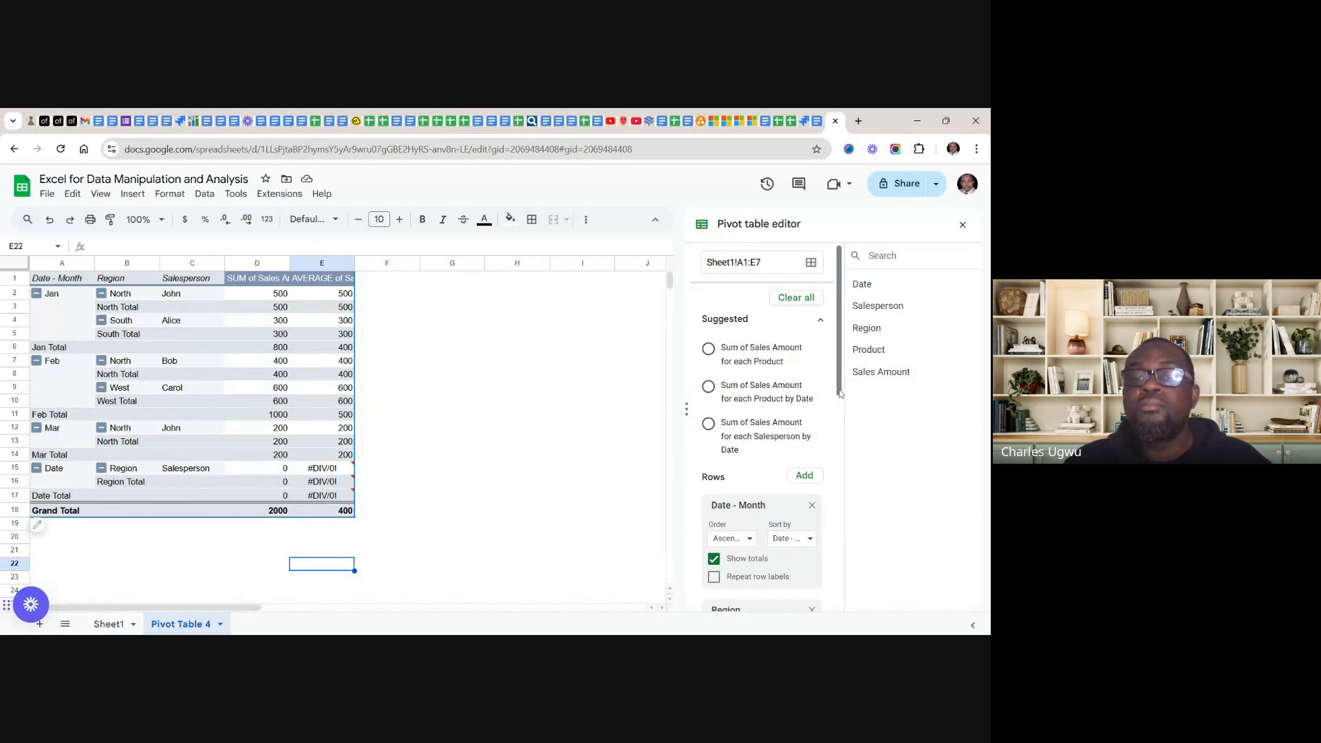
scroll(839, 419, "down", 1)
scroll(847, 419, "down", 5)
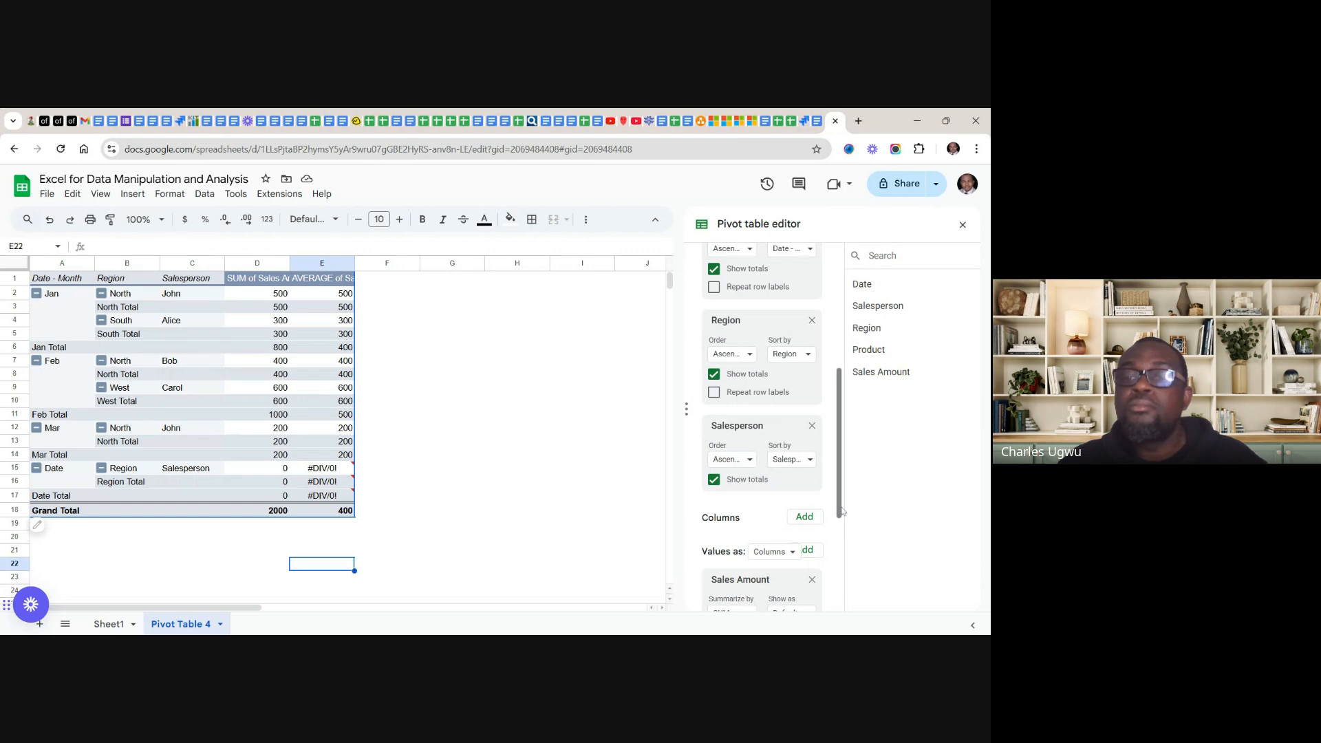
left_click_drag(840, 508, 851, 579)
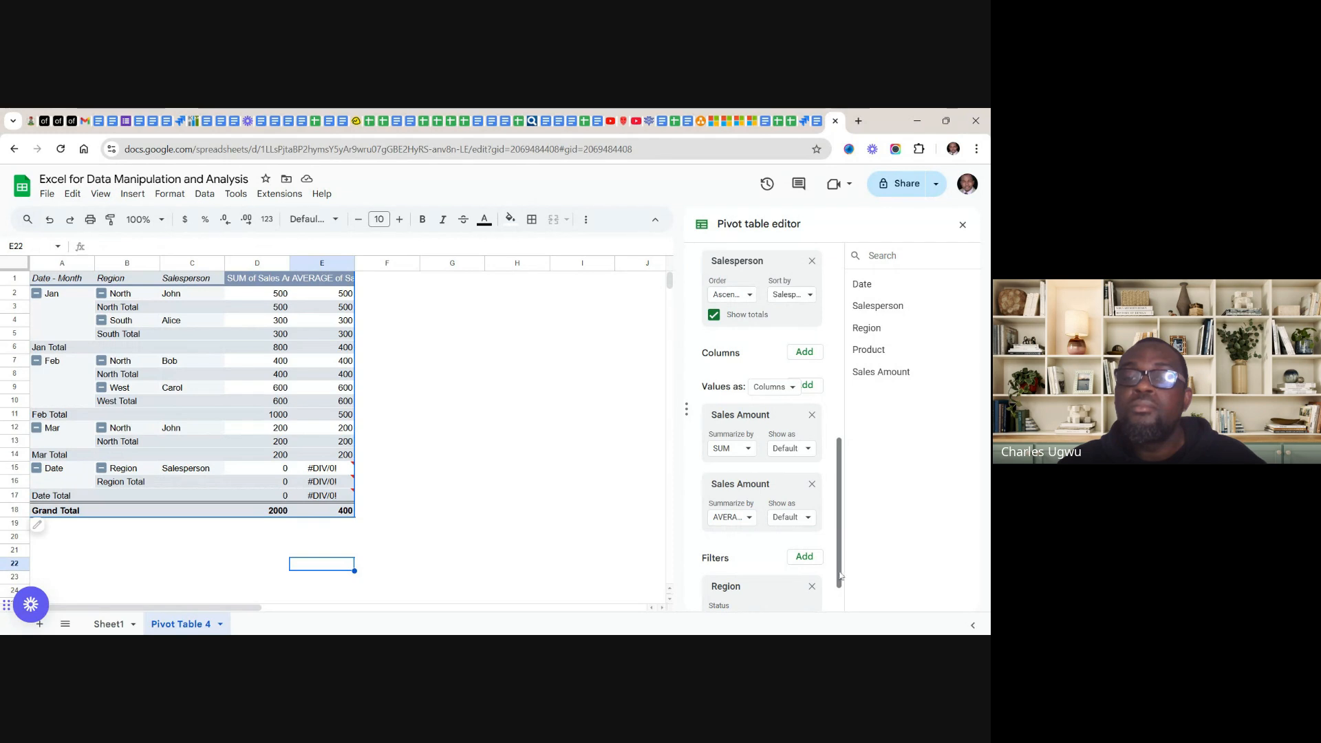
left_click_drag(840, 577, 843, 601)
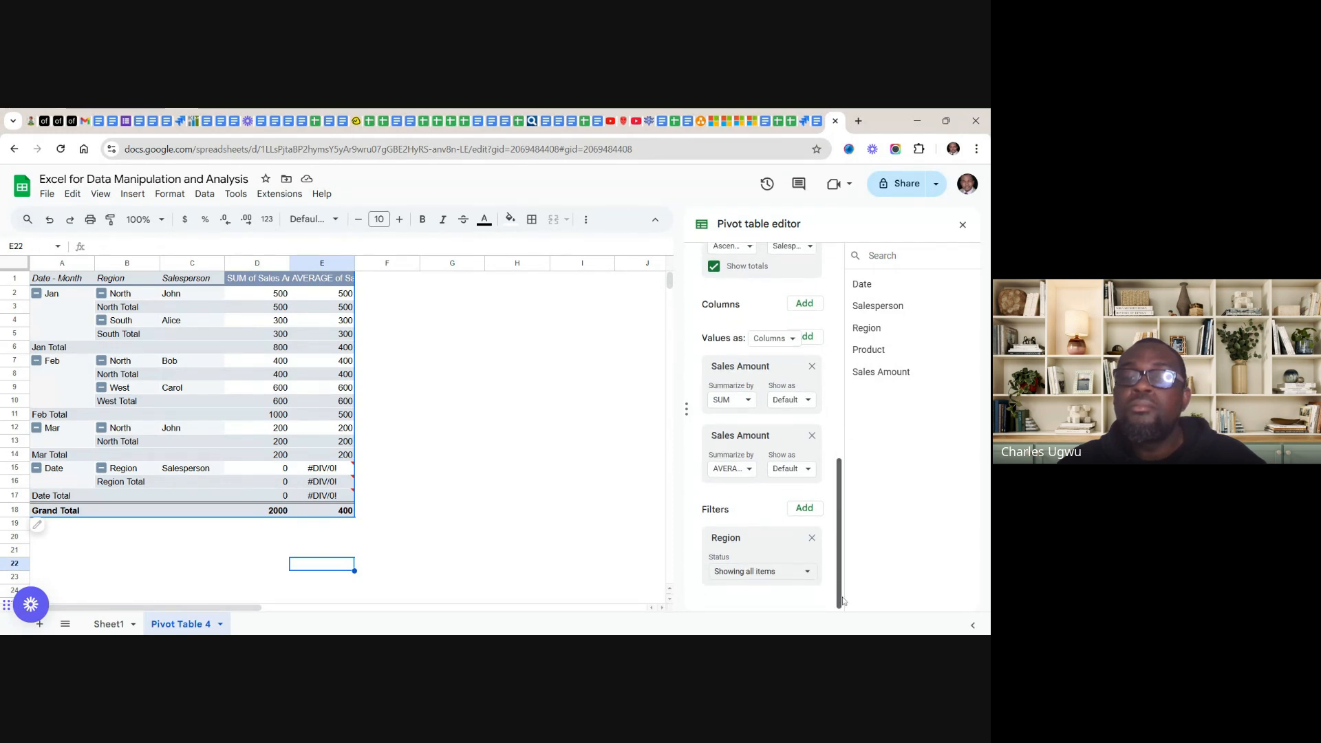
left_click_drag(843, 601, 842, 560)
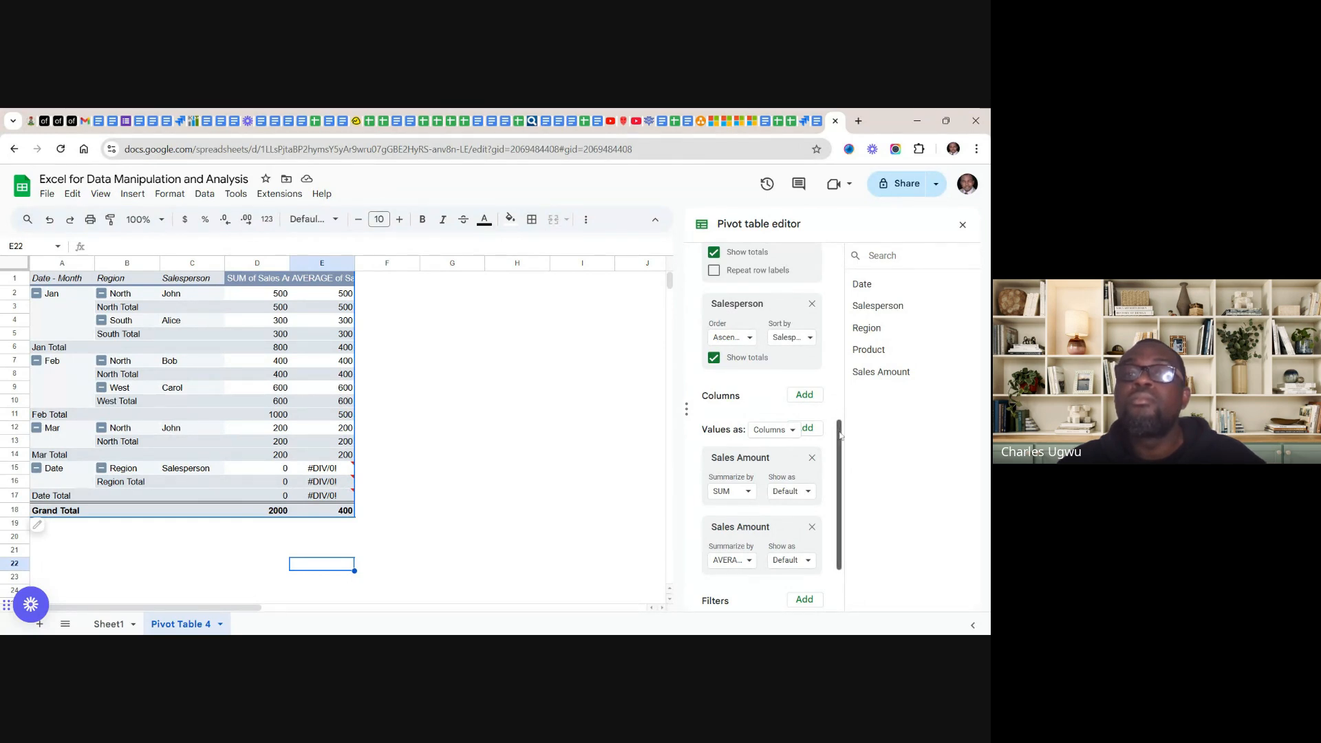
scroll(839, 397, "up", 2)
scroll(838, 395, "up", 1)
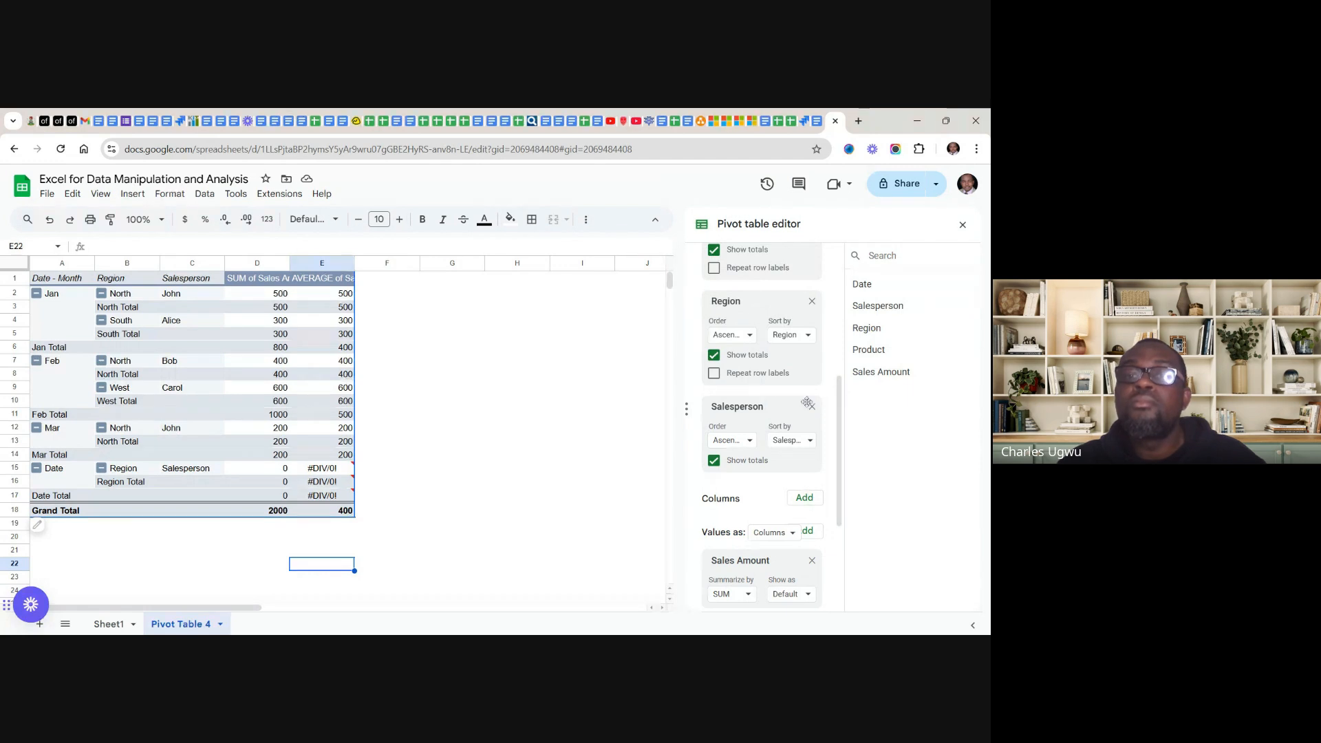
- Check the Salesperson row's order and sort options and the Region filter's values without changing them
left_click(750, 441)
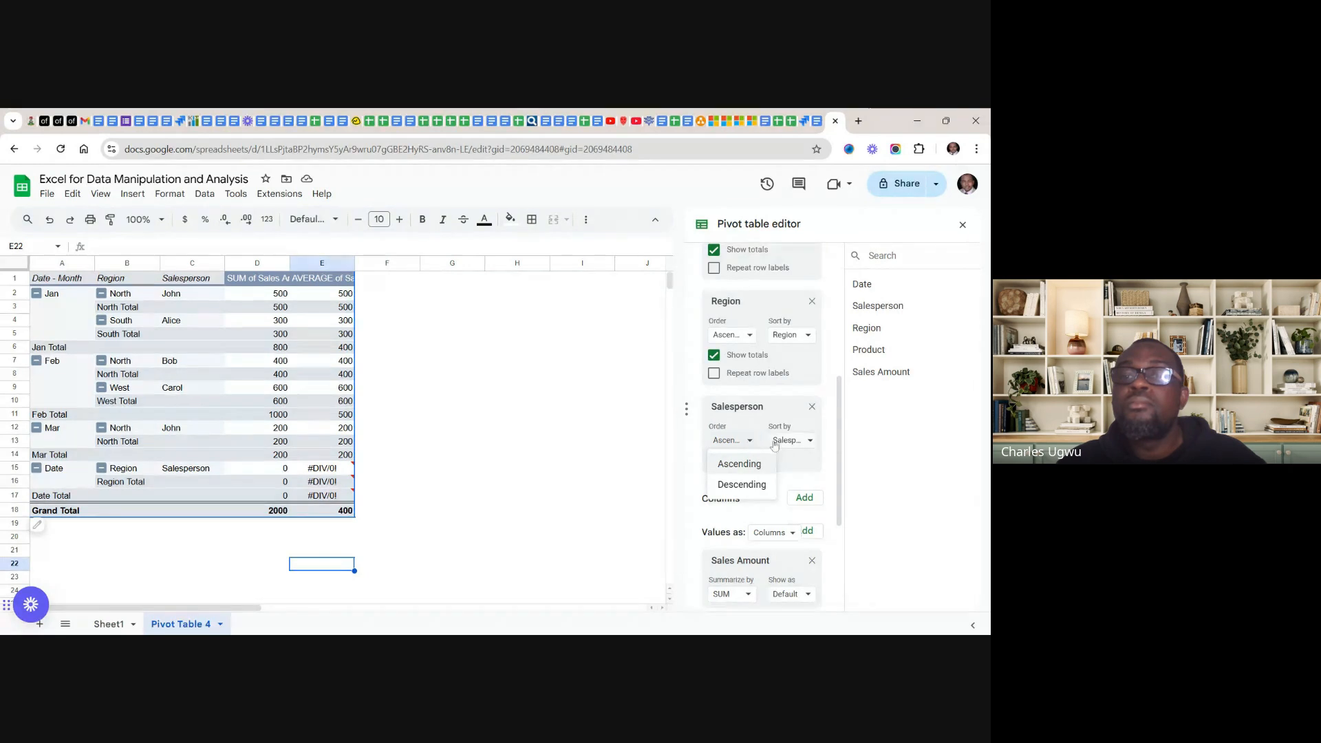
left_click(810, 441)
left_click(810, 446)
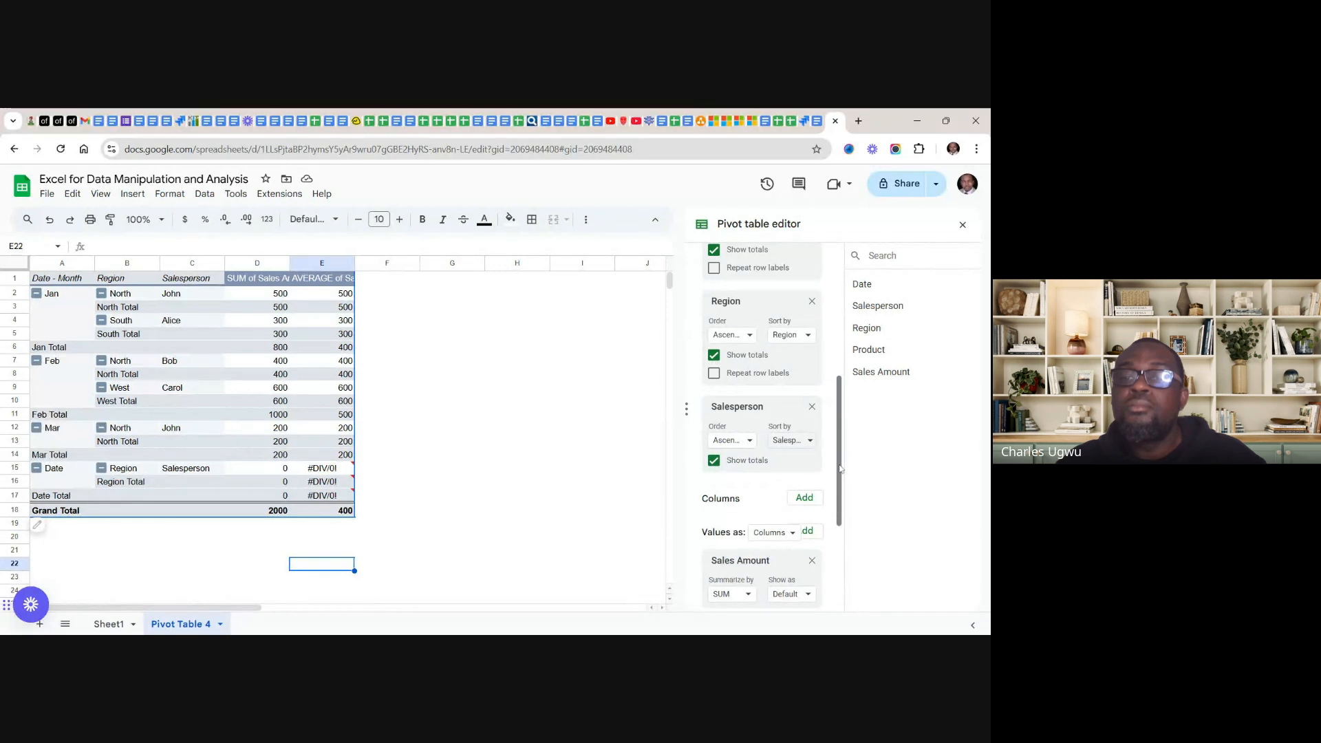
left_click_drag(840, 465, 831, 593)
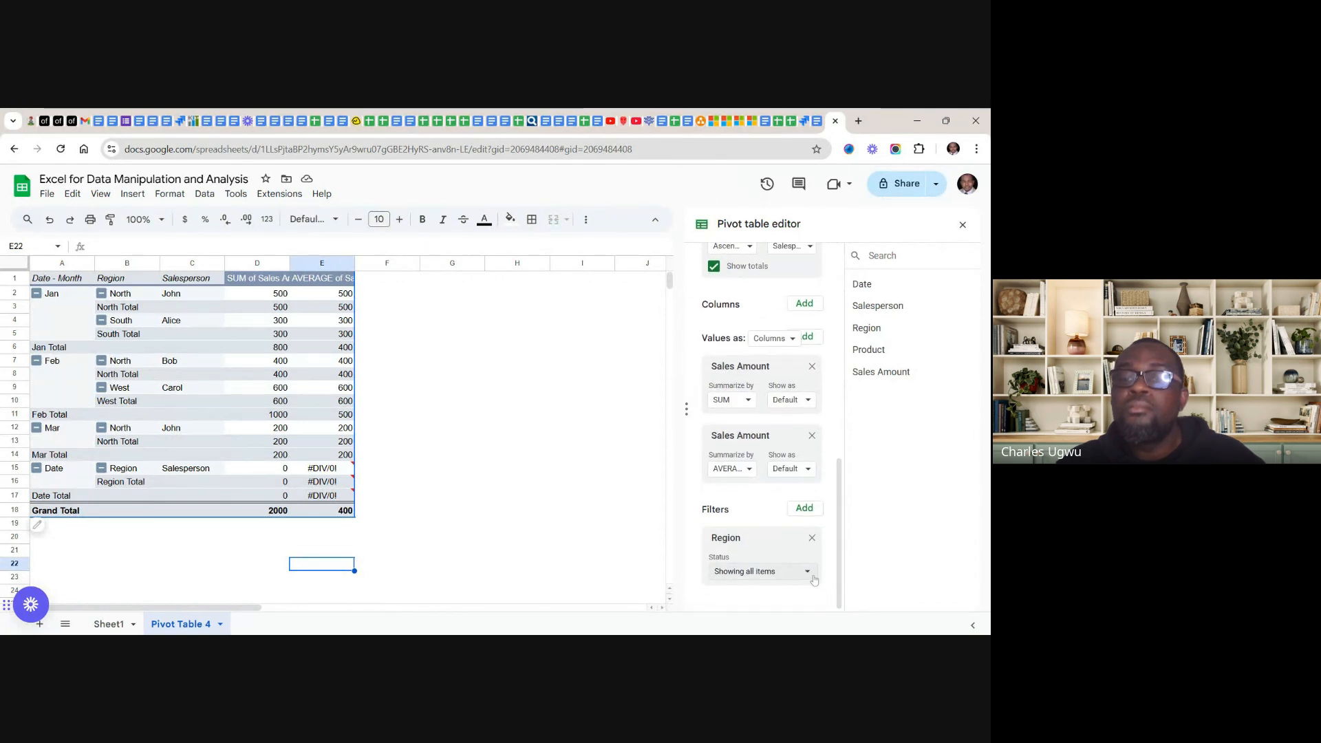
left_click(803, 572)
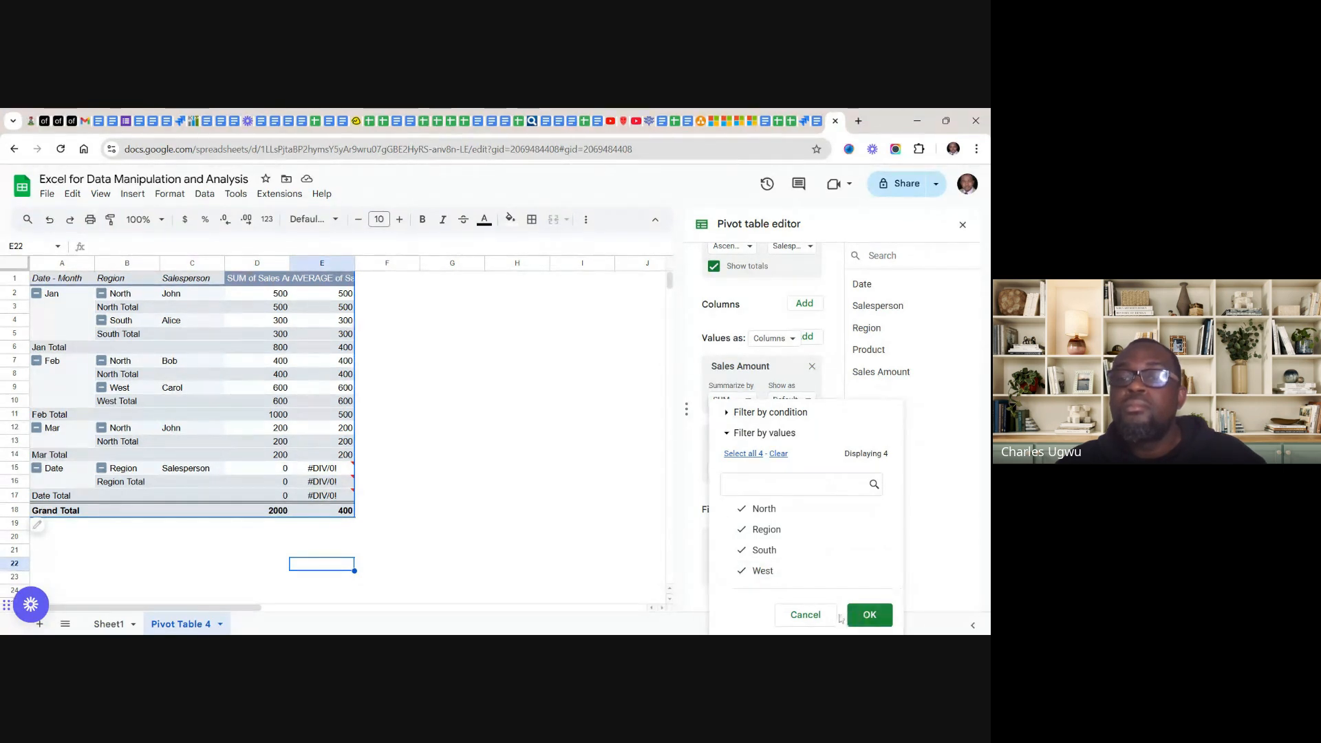
left_click(805, 615)
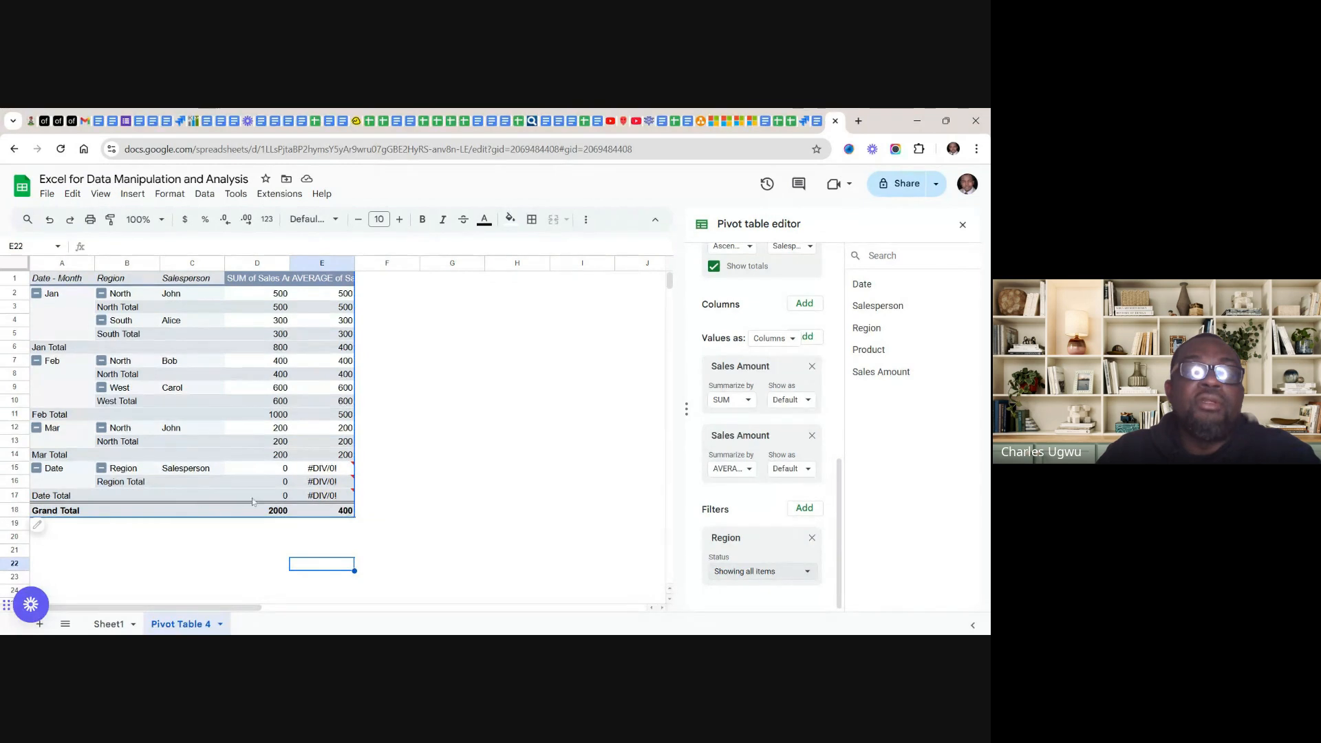
- Remove the average Sales Amount field from the pivot table's values
mouse_move(353, 468)
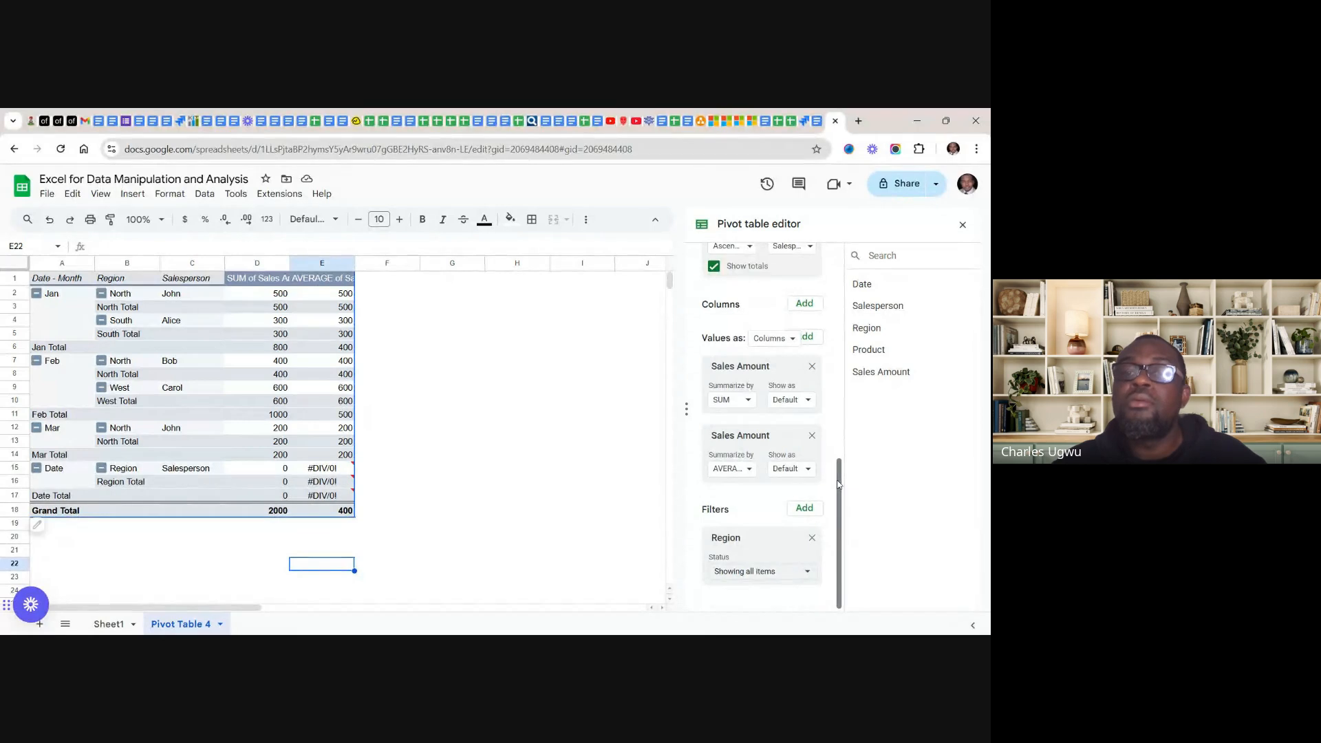
left_click_drag(839, 484, 867, 418)
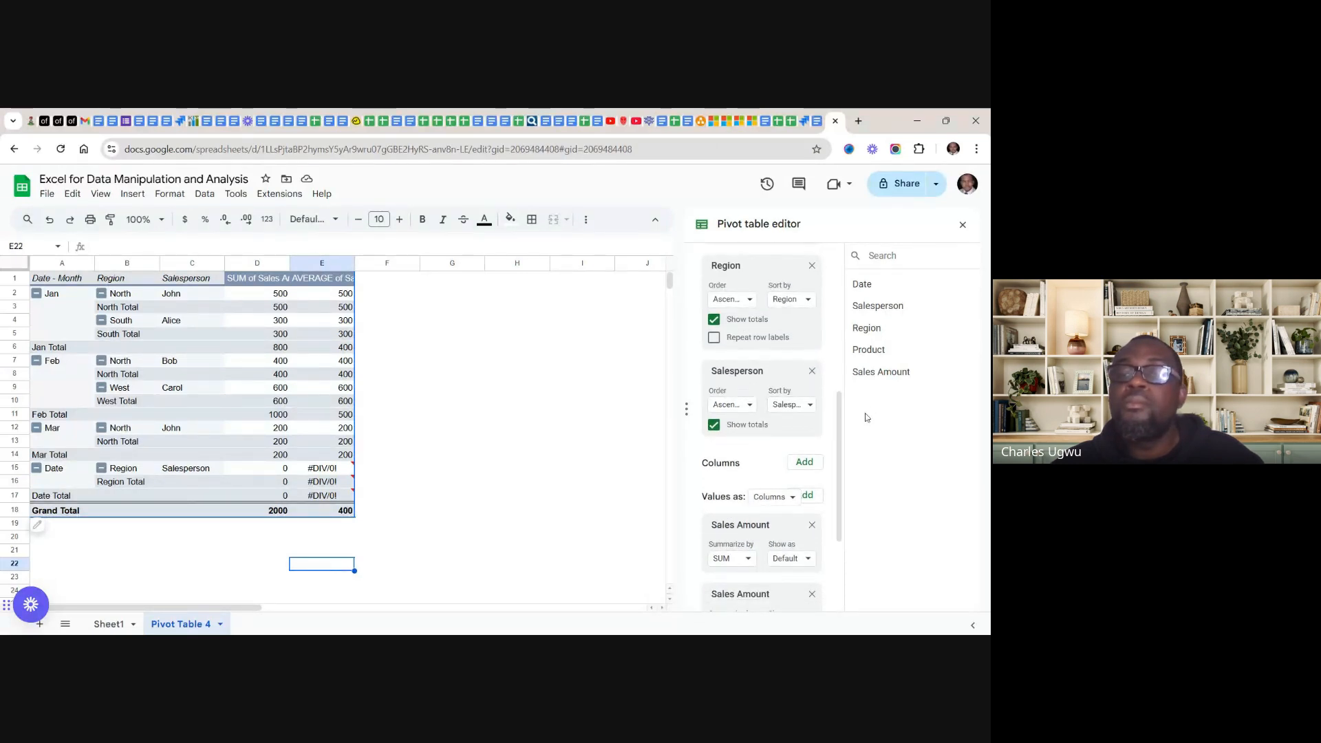
left_click_drag(843, 456, 844, 488)
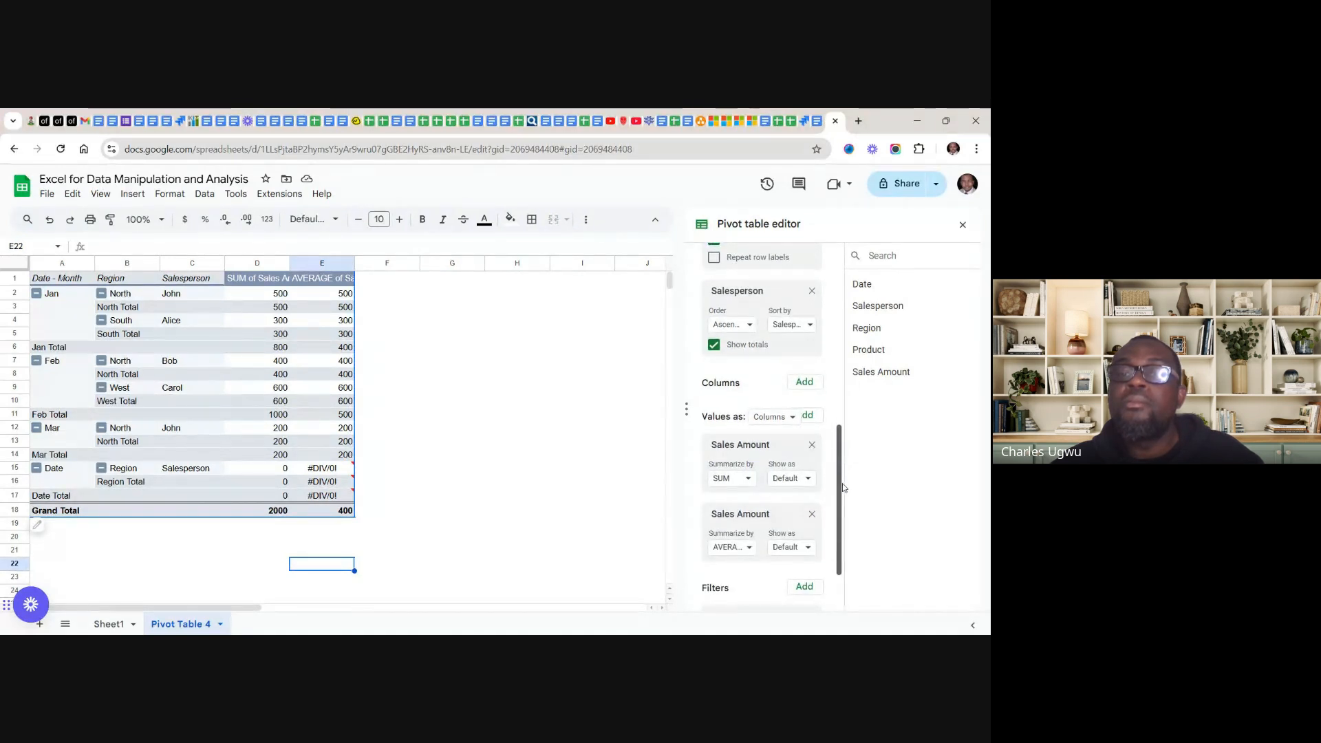
left_click_drag(843, 485, 843, 511)
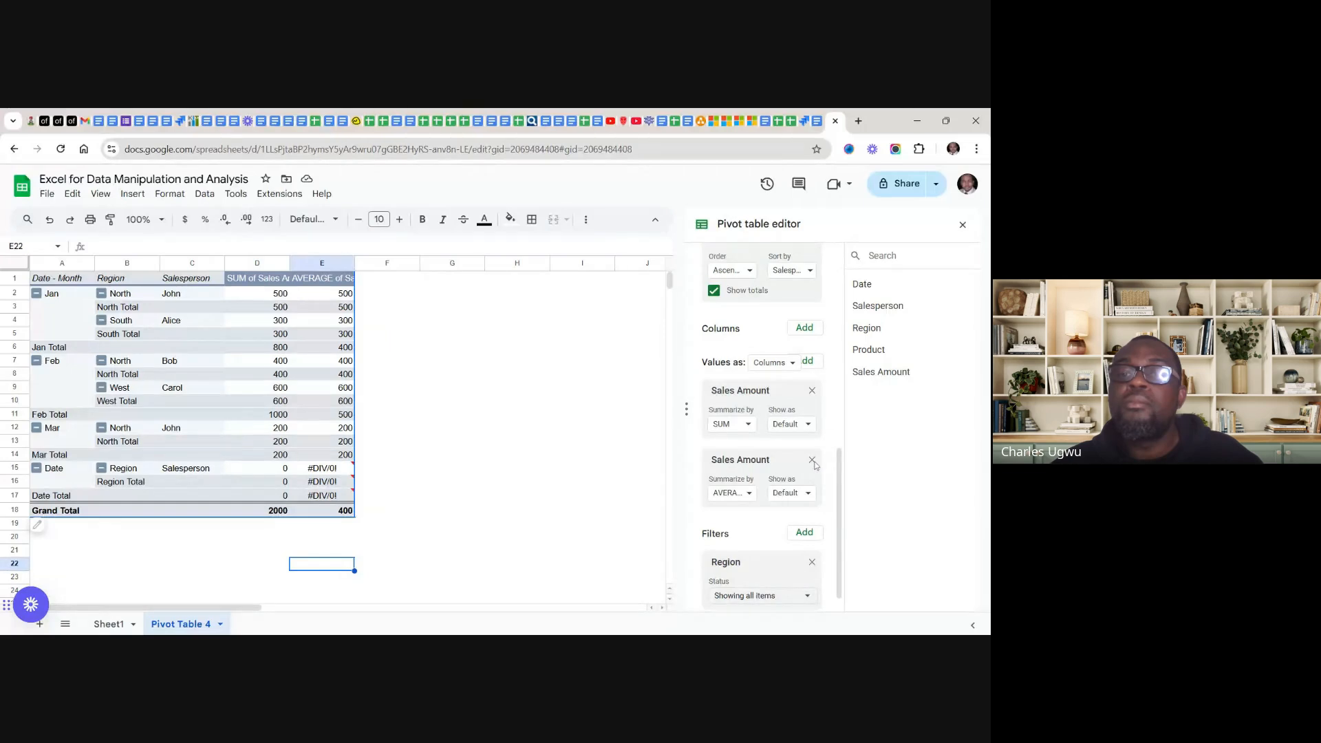
left_click(811, 461)
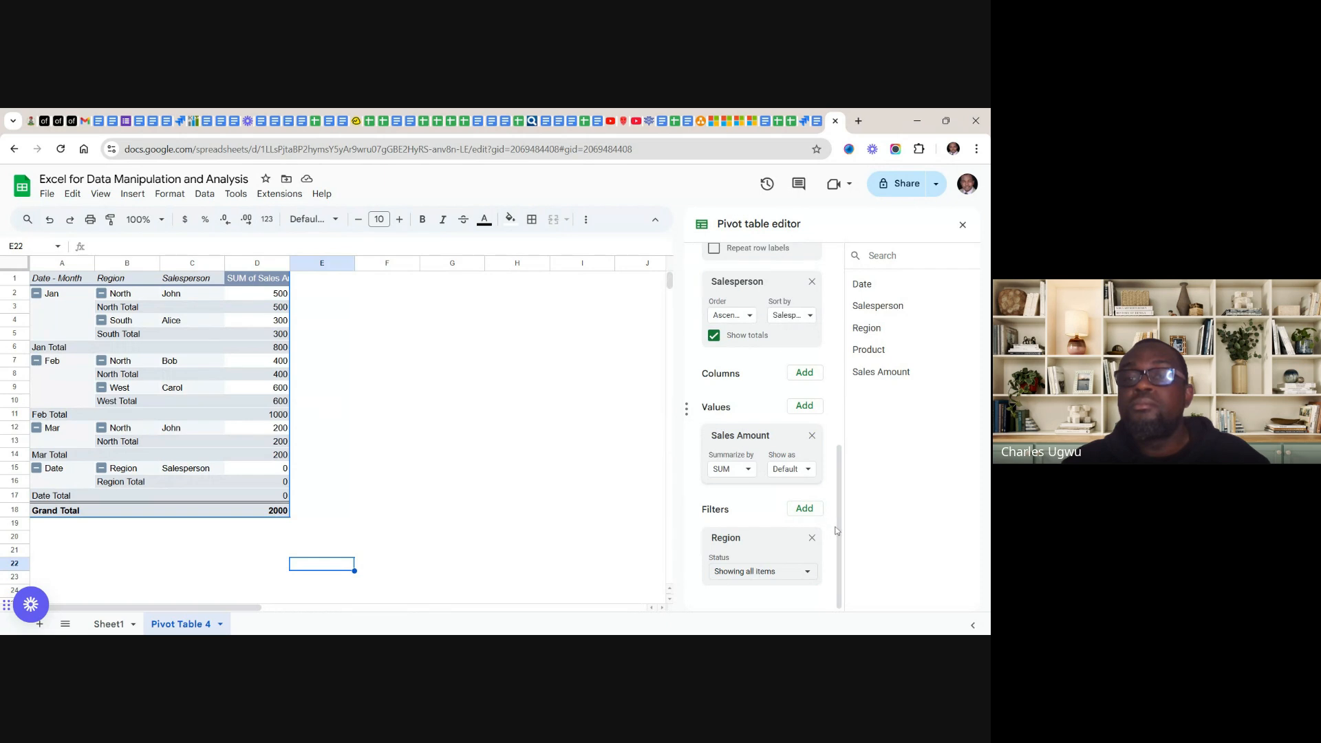
- Empty the pivot table by removing the Region, Salesperson and Date - Month rows, the summed Sales Amount value and the Region filter
left_click_drag(842, 534, 842, 398)
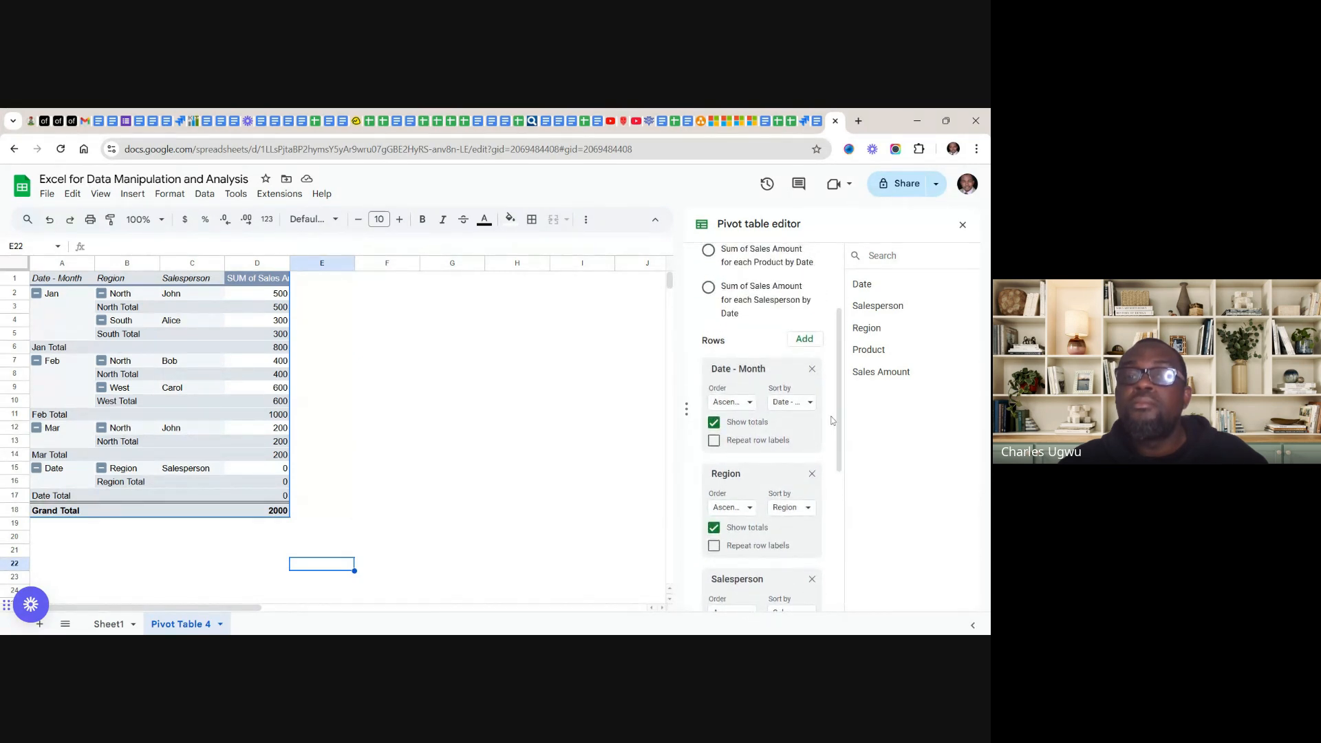
left_click(812, 475)
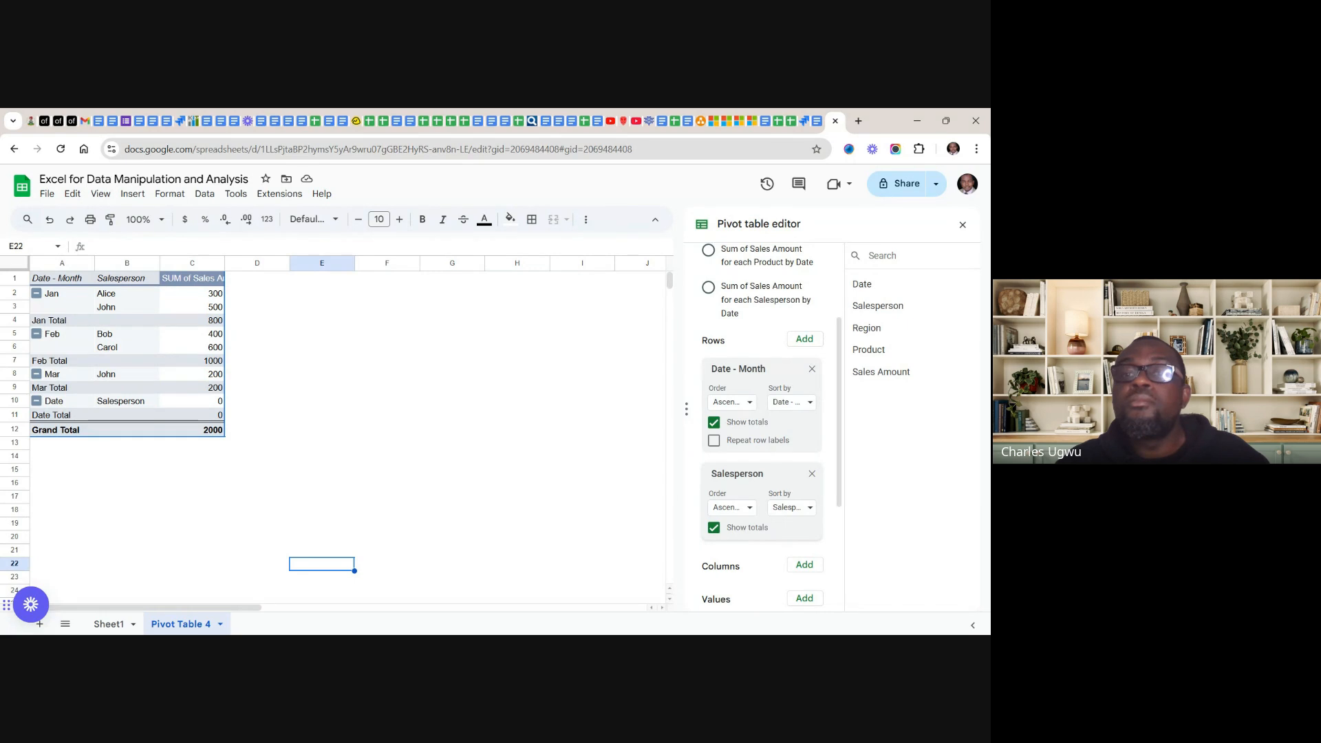
left_click(812, 474)
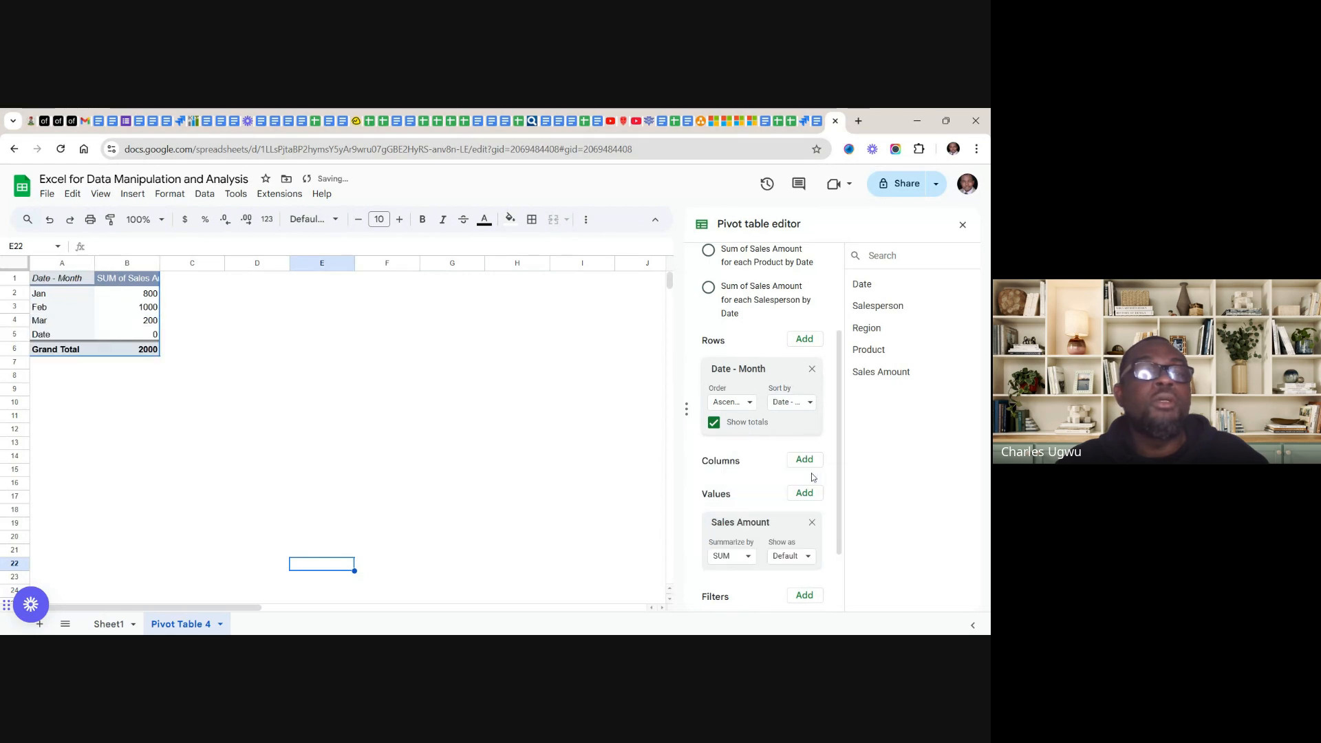
left_click(812, 369)
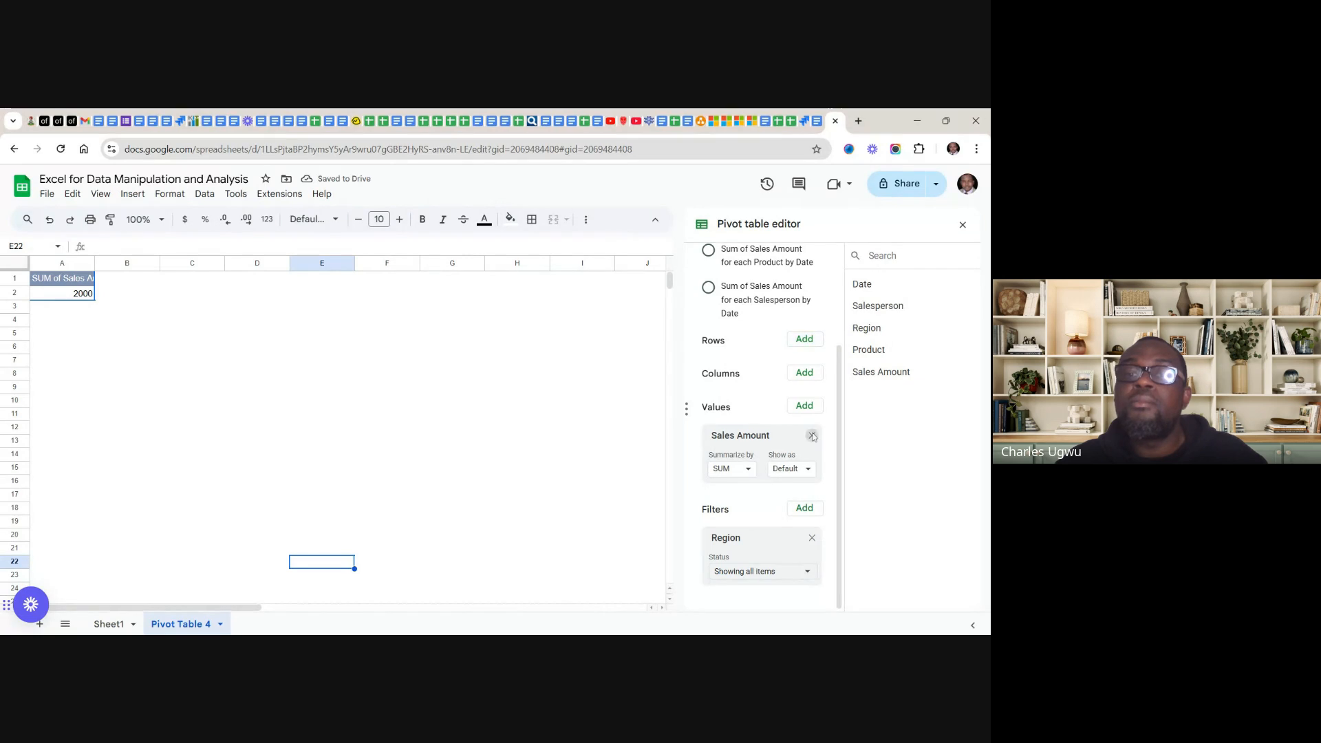
left_click(811, 436)
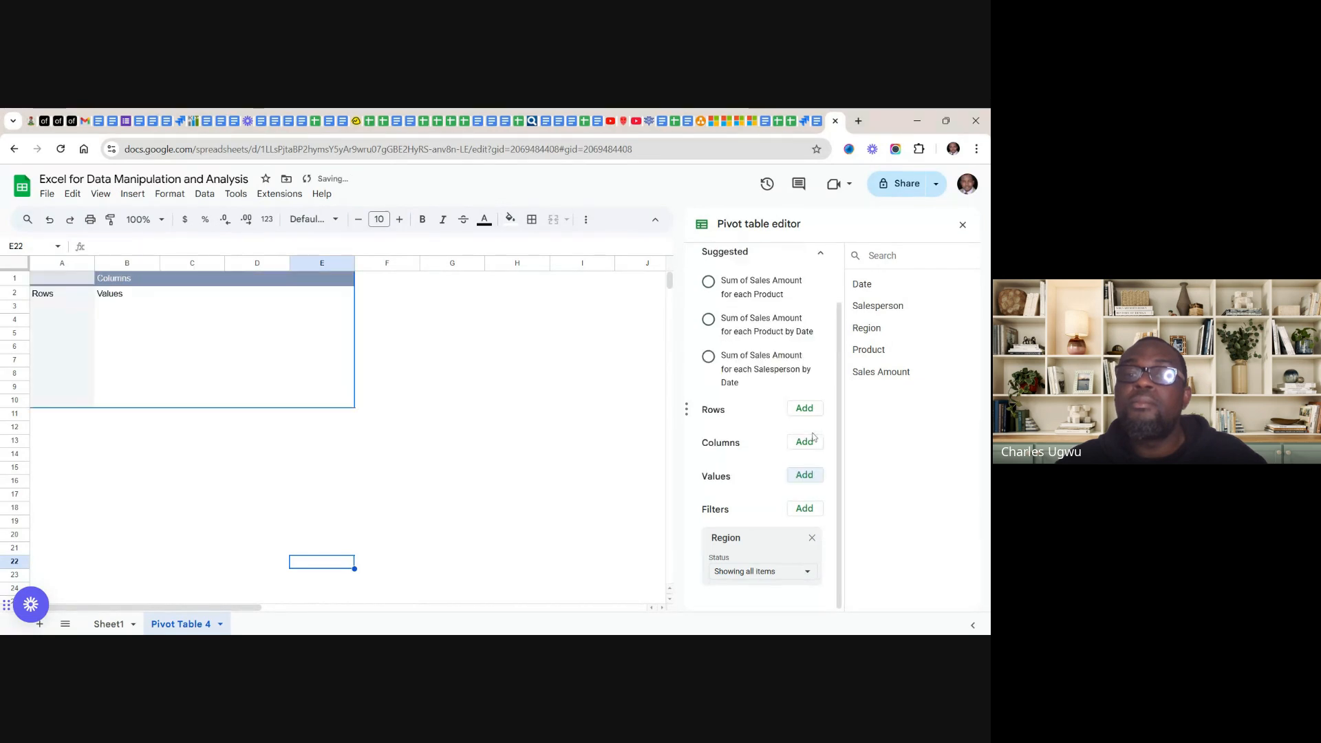
left_click(811, 538)
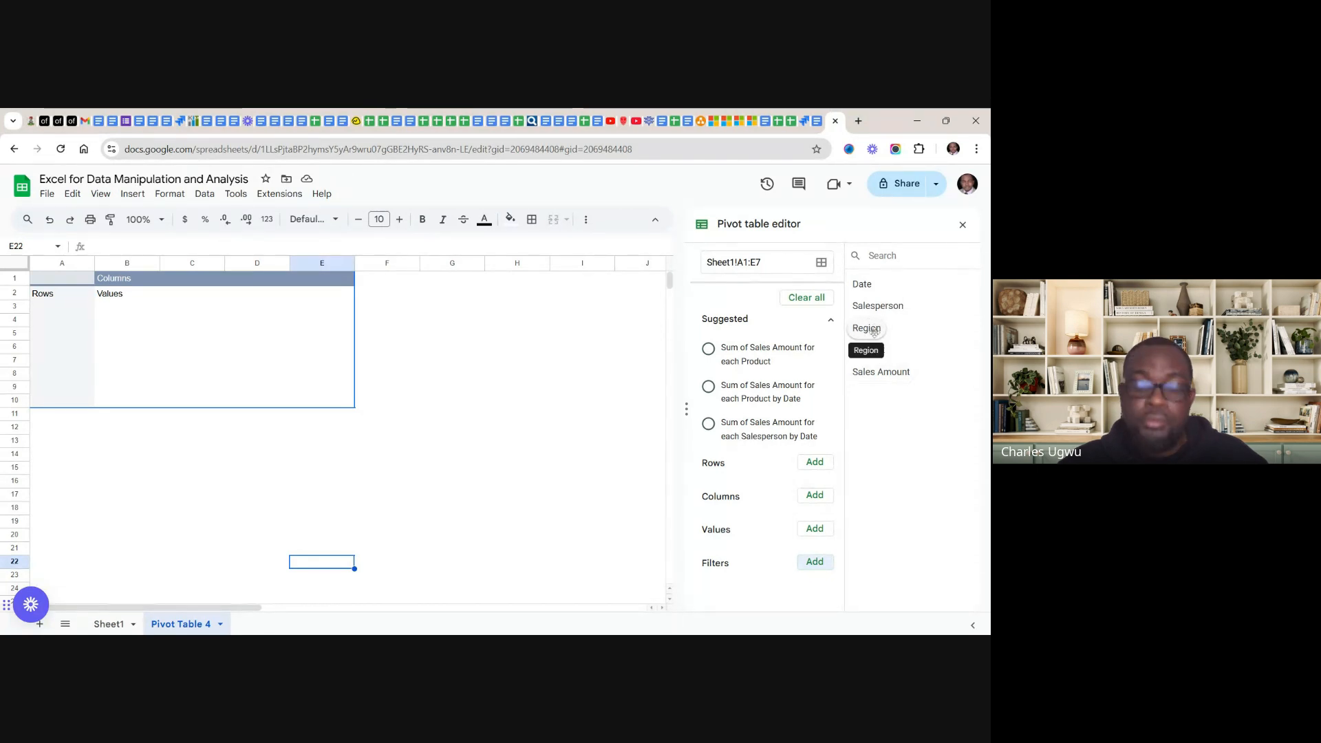
- Add Date, Region and Salesperson as pivot table rows, with Date above Region and Salesperson below it
left_click_drag(873, 331, 719, 507)
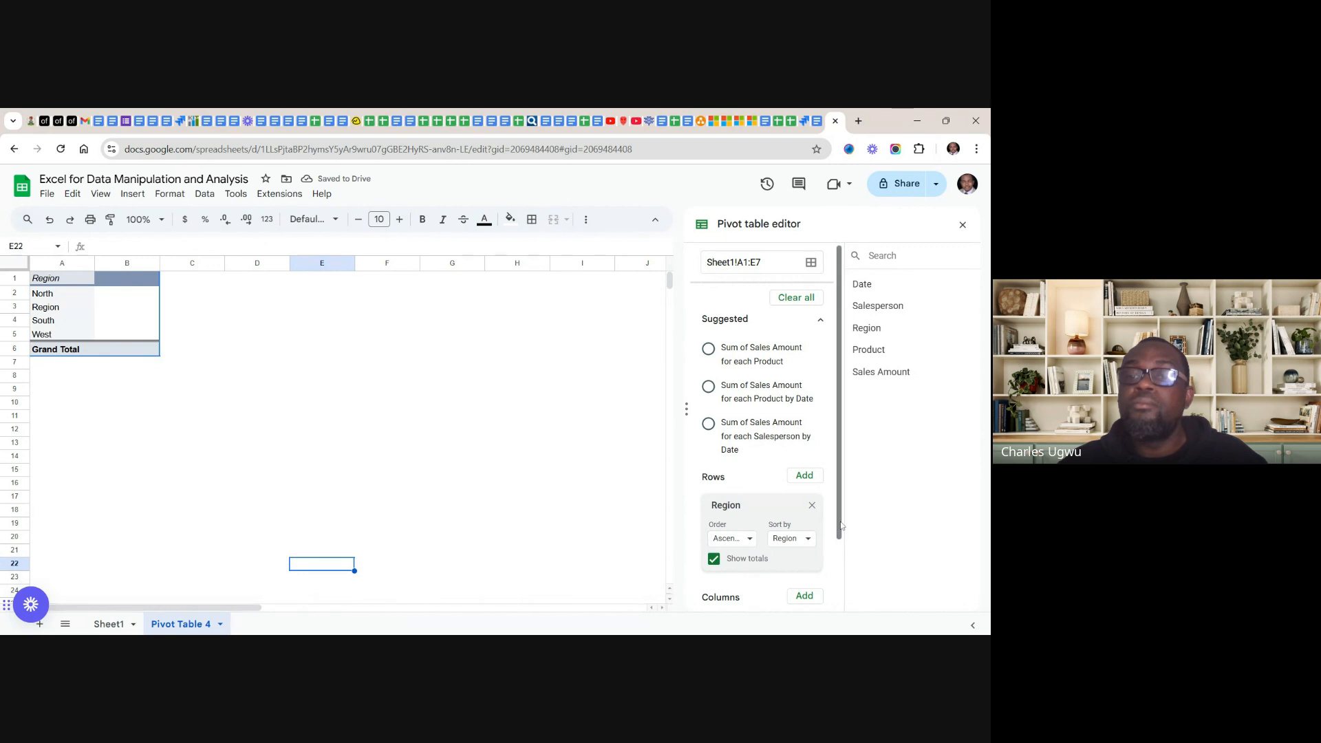
scroll(842, 550, "down", 1)
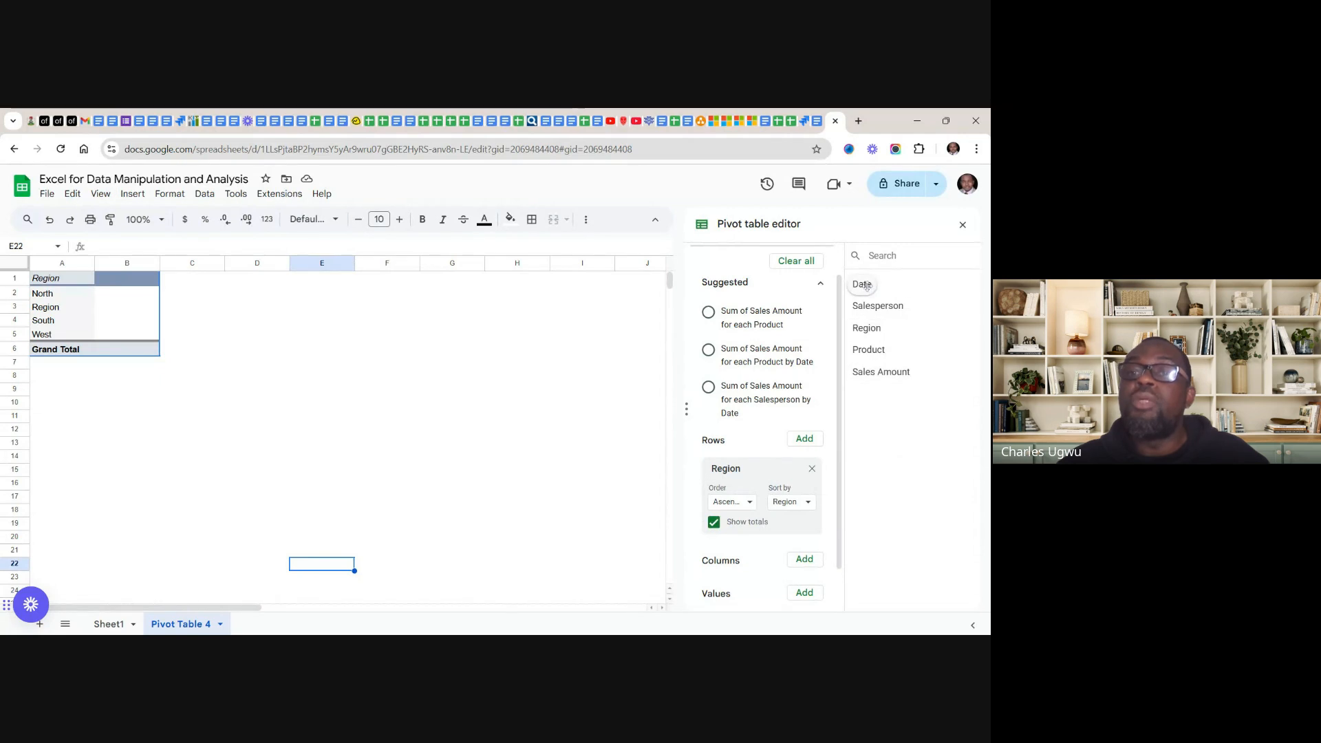
left_click_drag(866, 285, 712, 461)
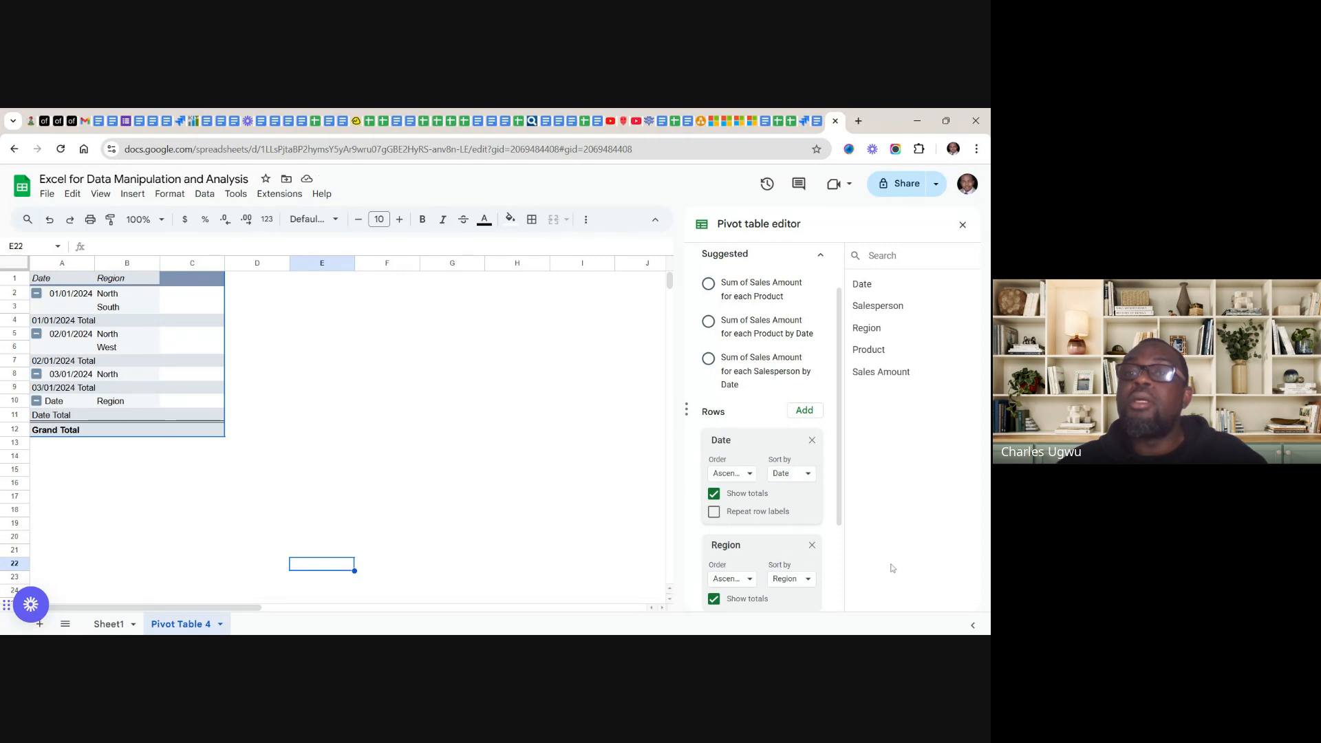
scroll(843, 511, "down", 1)
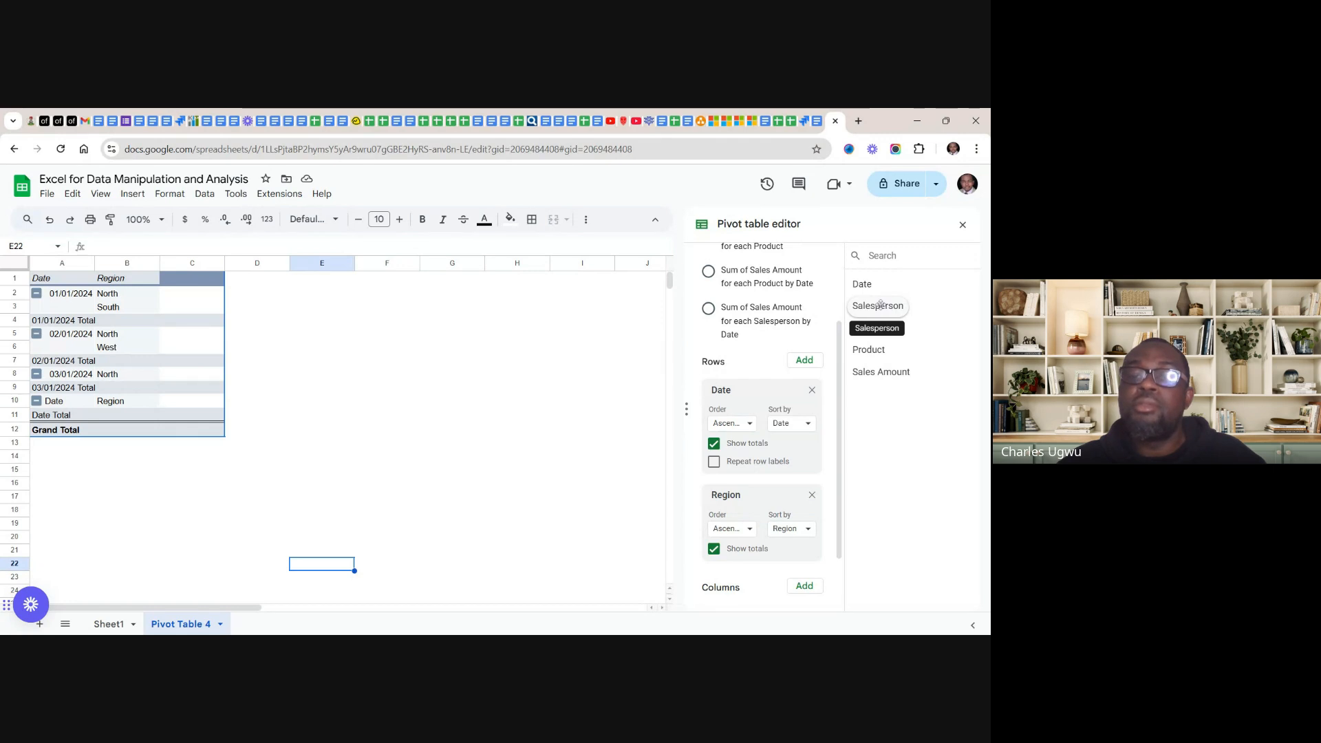
left_click_drag(881, 304, 743, 578)
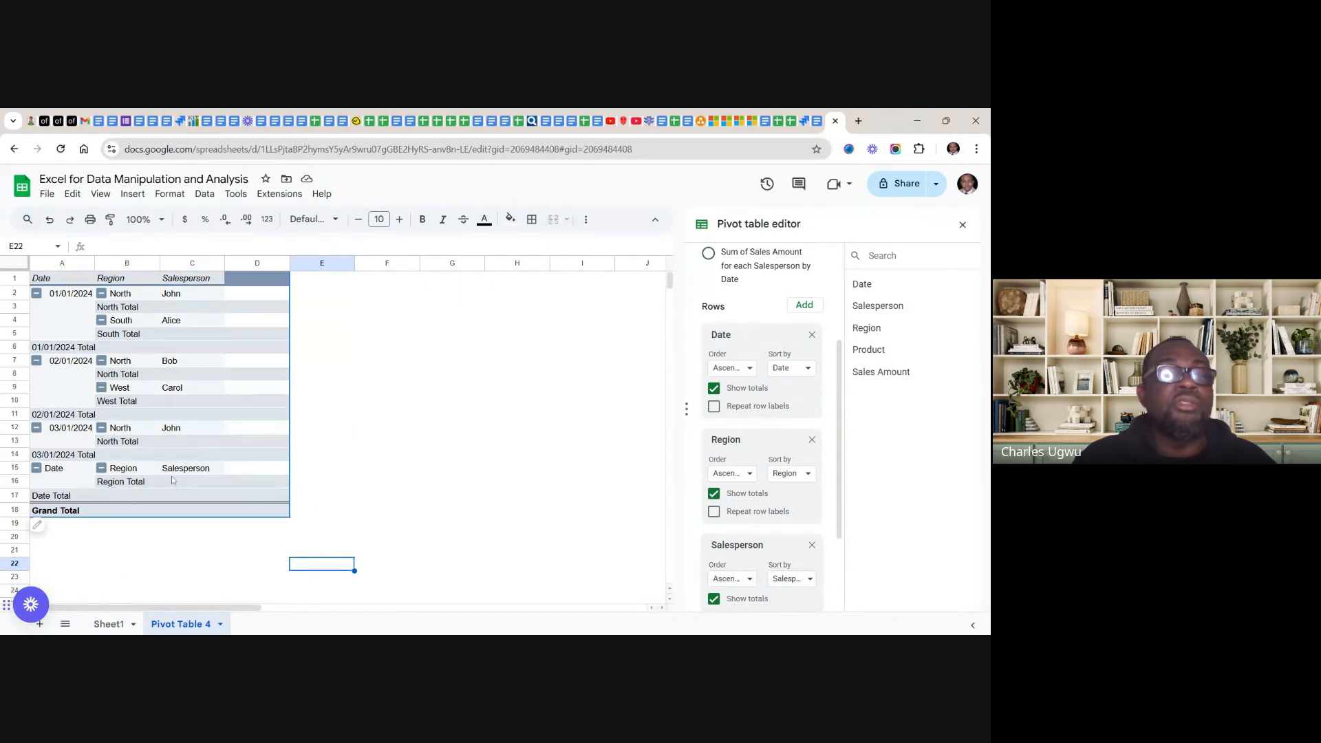
- Delete the duplicate header in row 2 of the source data on Sheet1
left_click(108, 625)
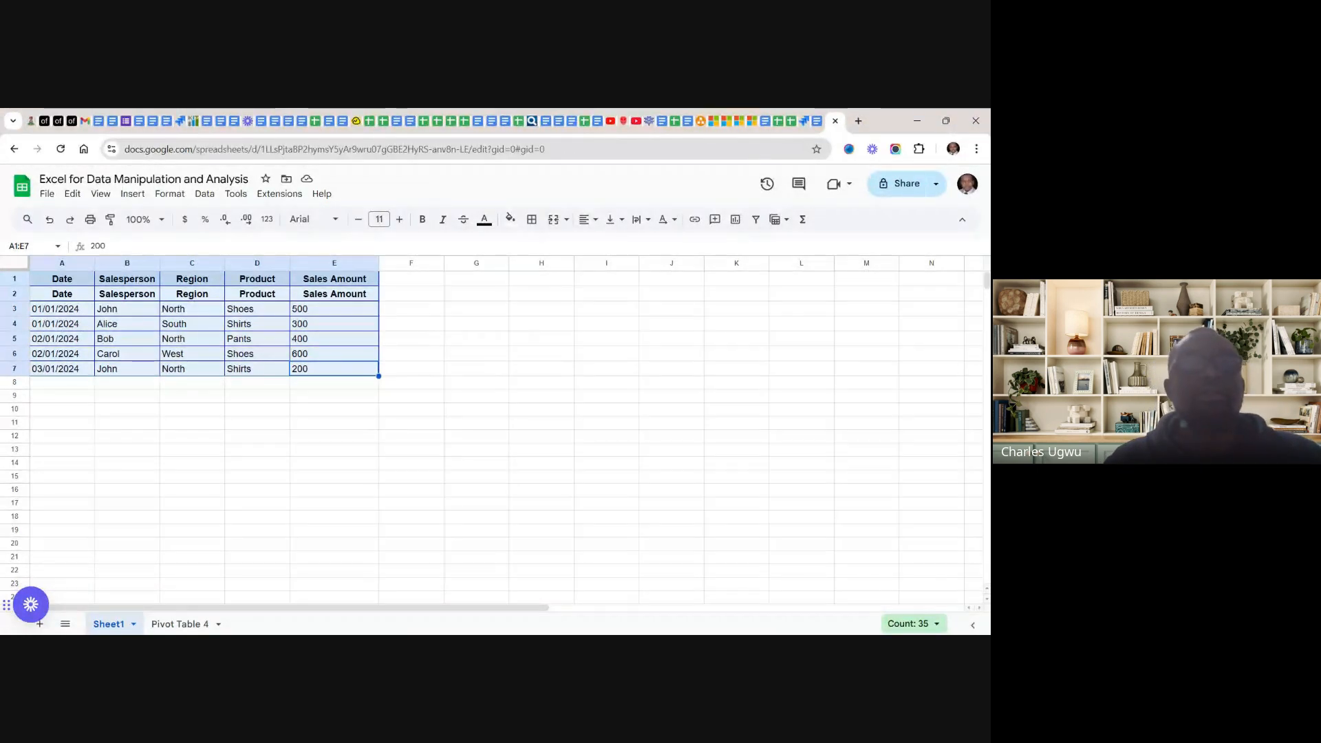
left_click(14, 294)
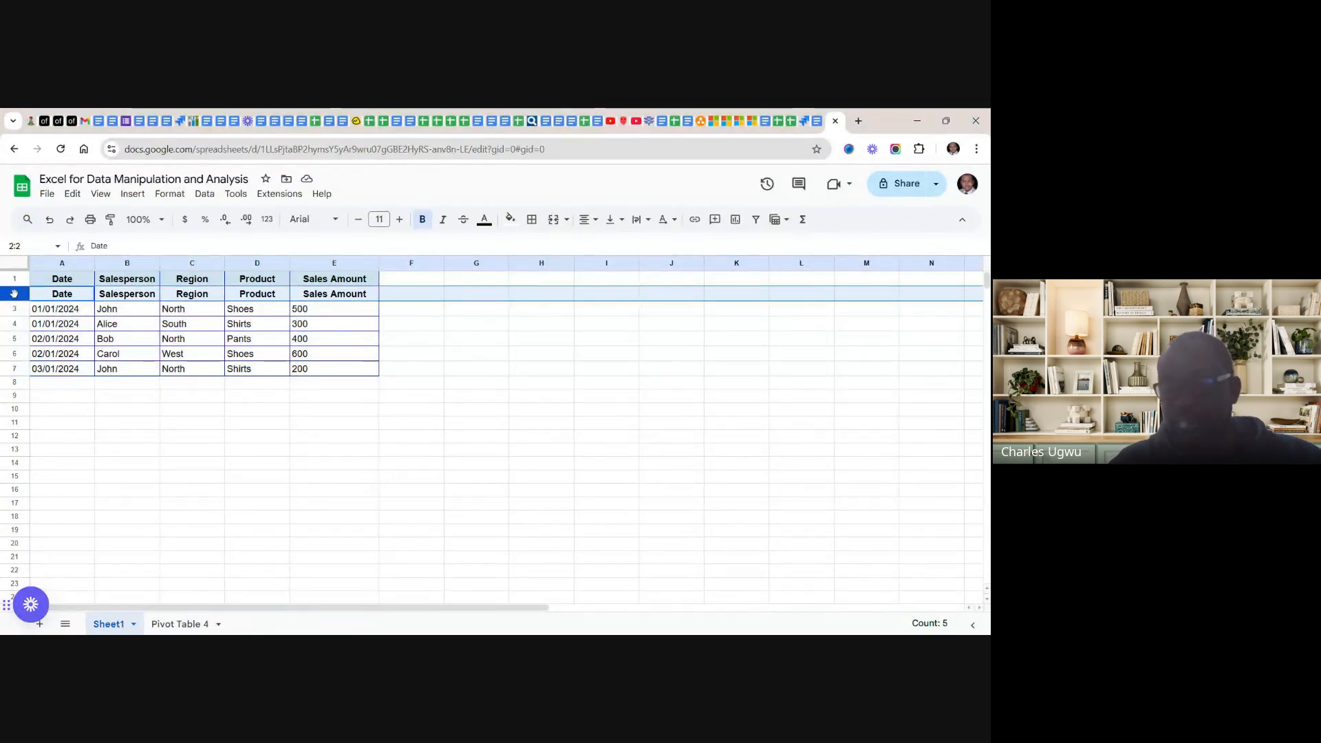
right_click(14, 294)
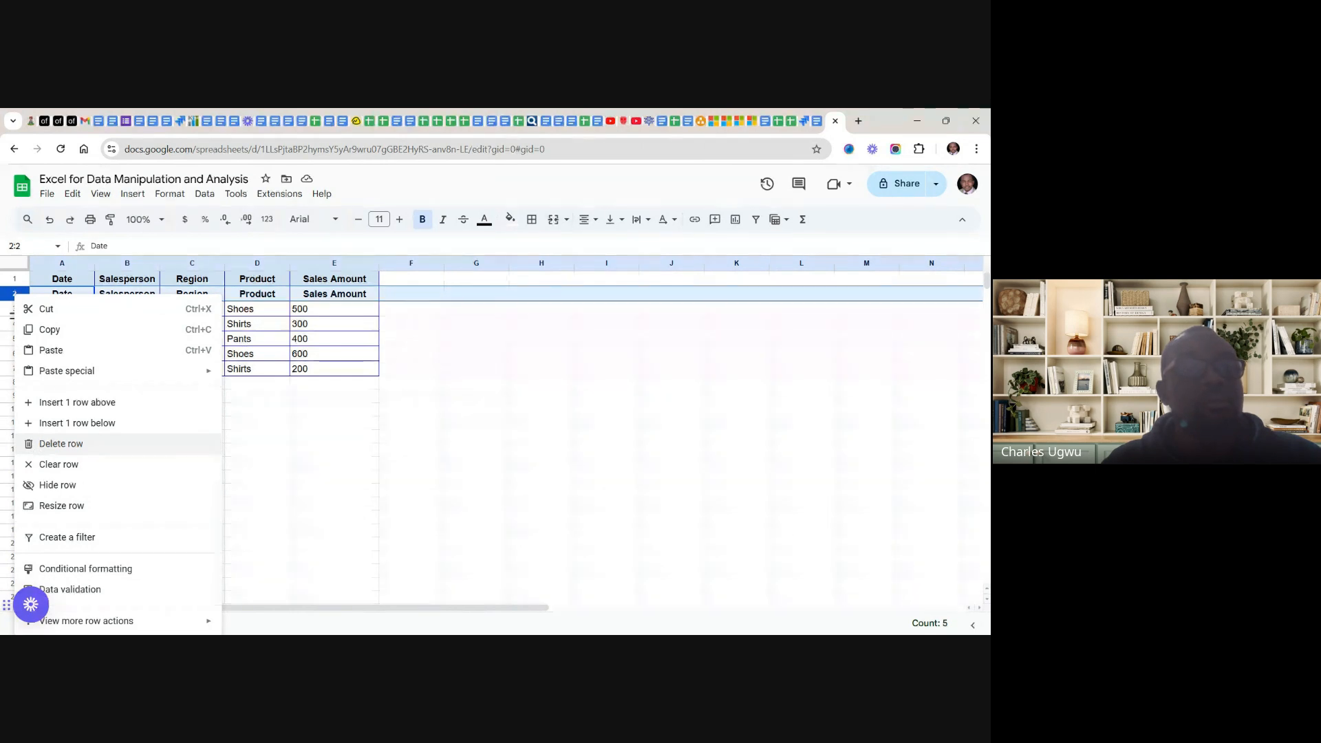
left_click(60, 443)
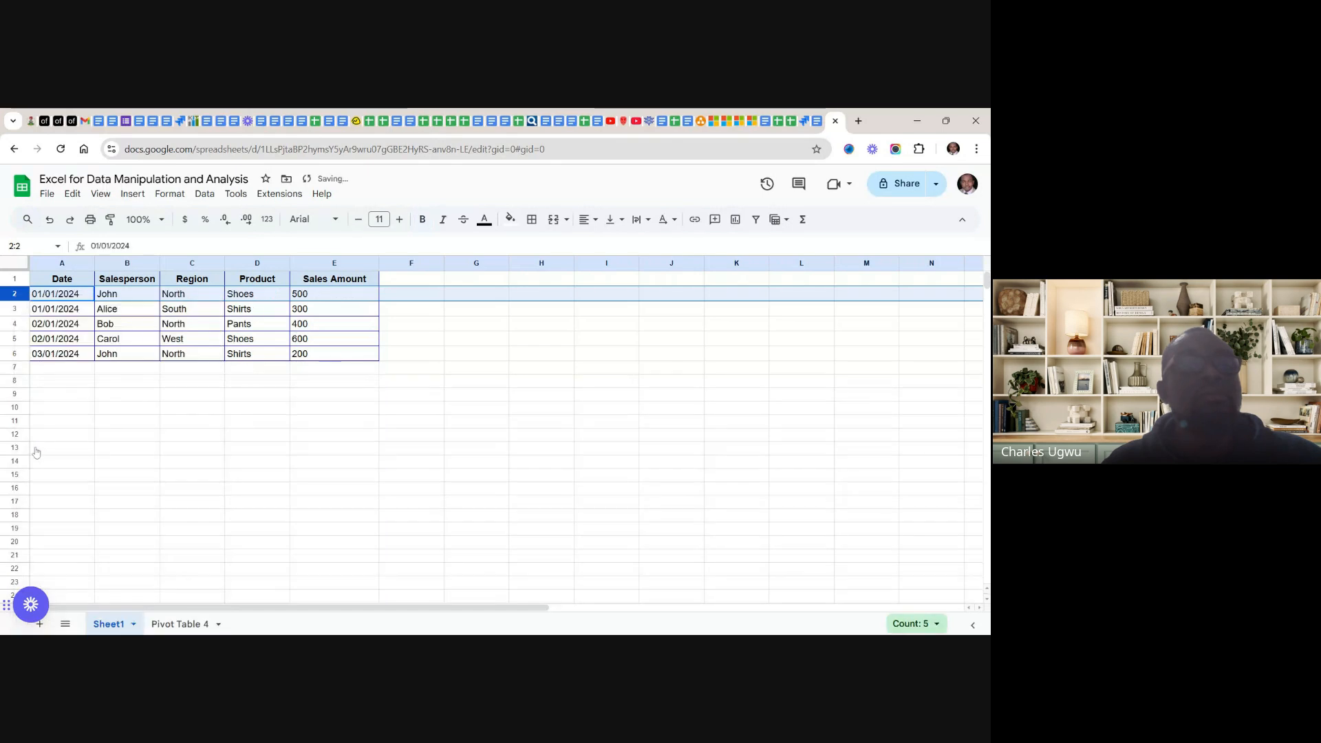
left_click(191, 492)
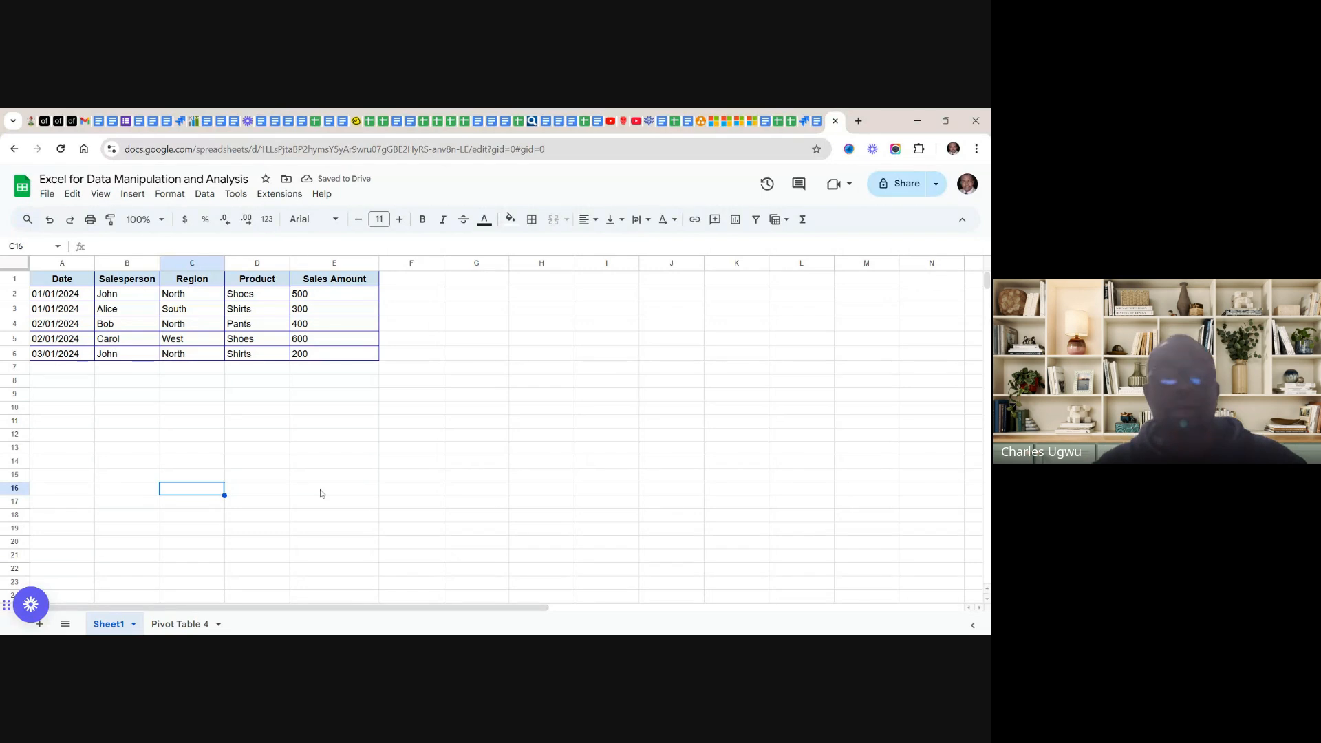
- Add Sales Amount as a summed value to the pivot table on the Pivot Table 4 sheet
left_click(182, 622)
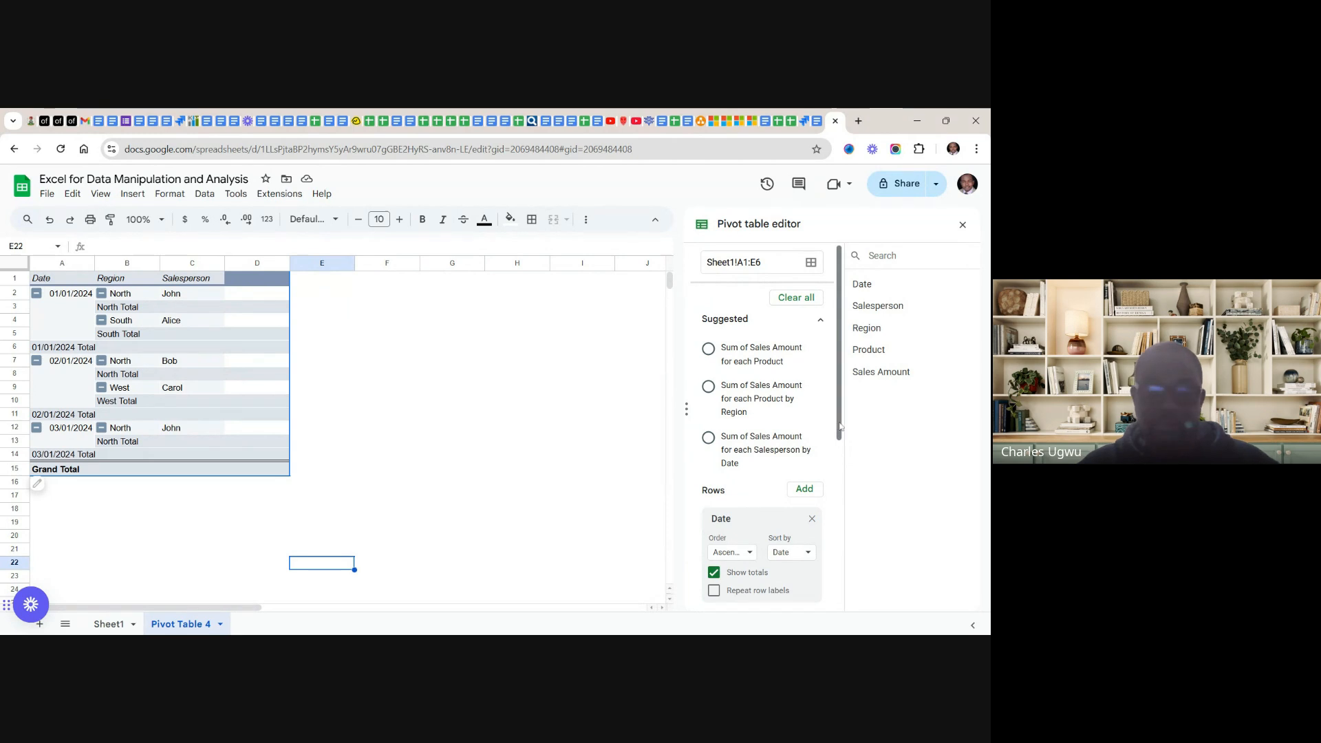
left_click_drag(841, 426, 854, 598)
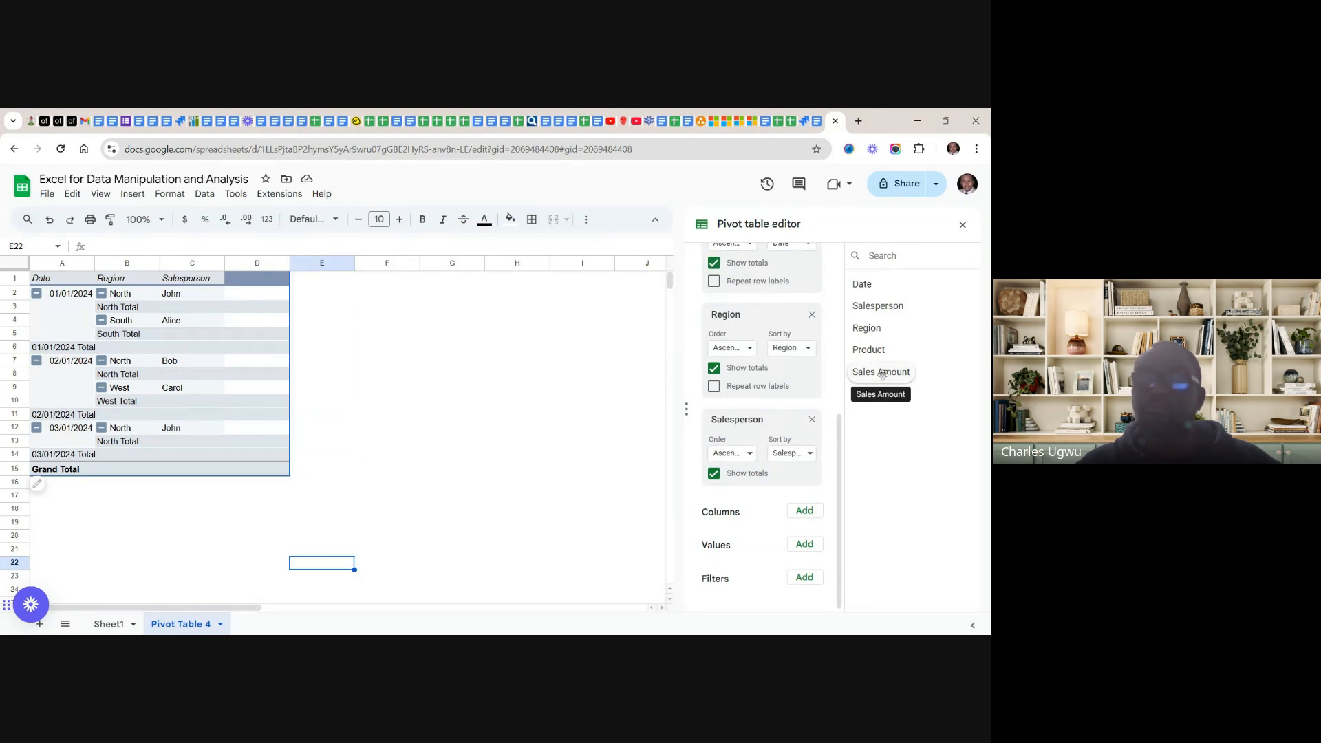
left_click_drag(880, 372, 745, 577)
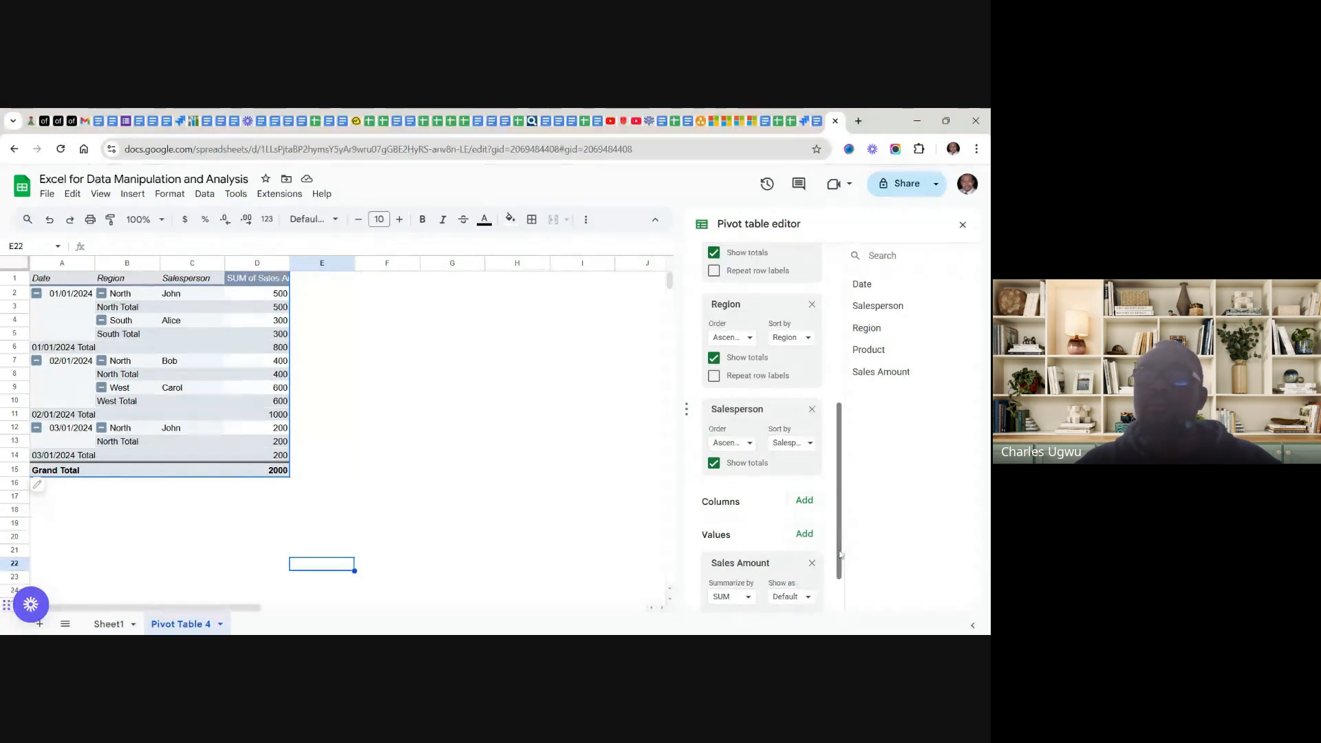
- Add Region as a filter to the pivot table
left_click_drag(841, 554, 841, 580)
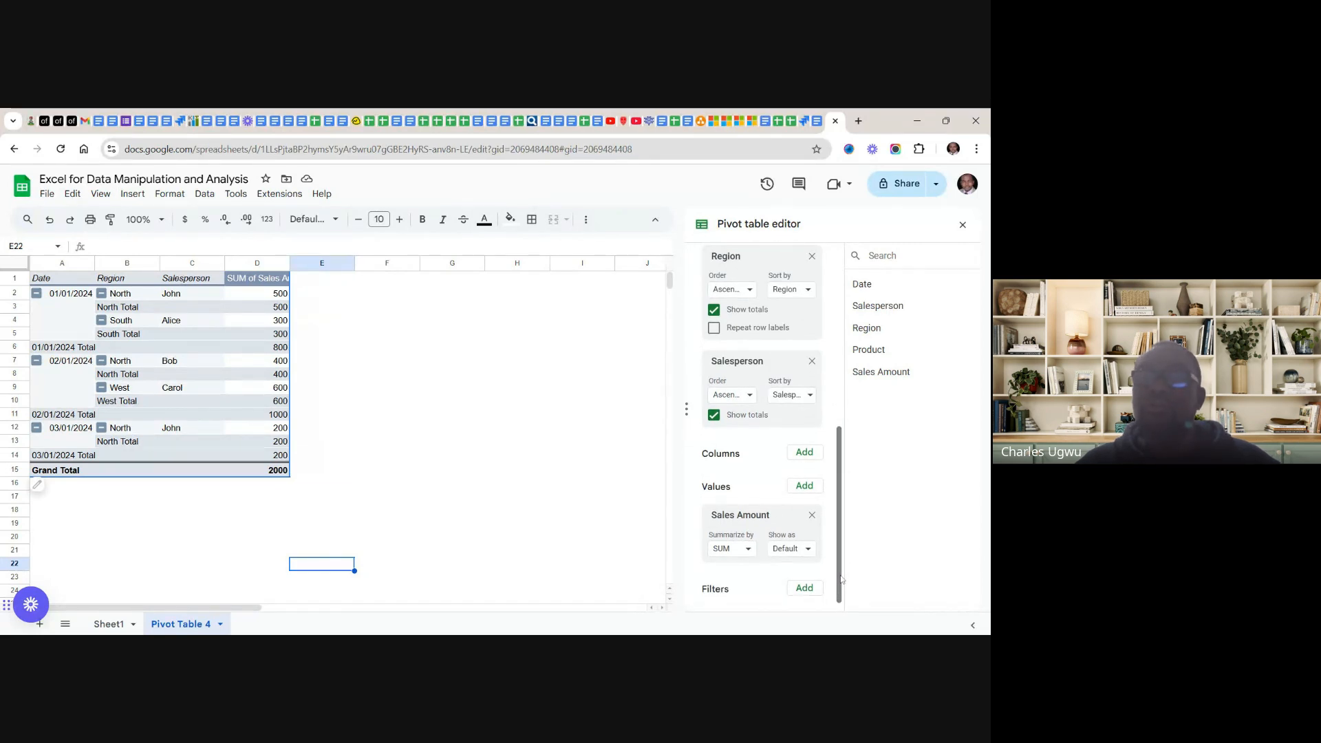
left_click_drag(841, 580, 841, 586)
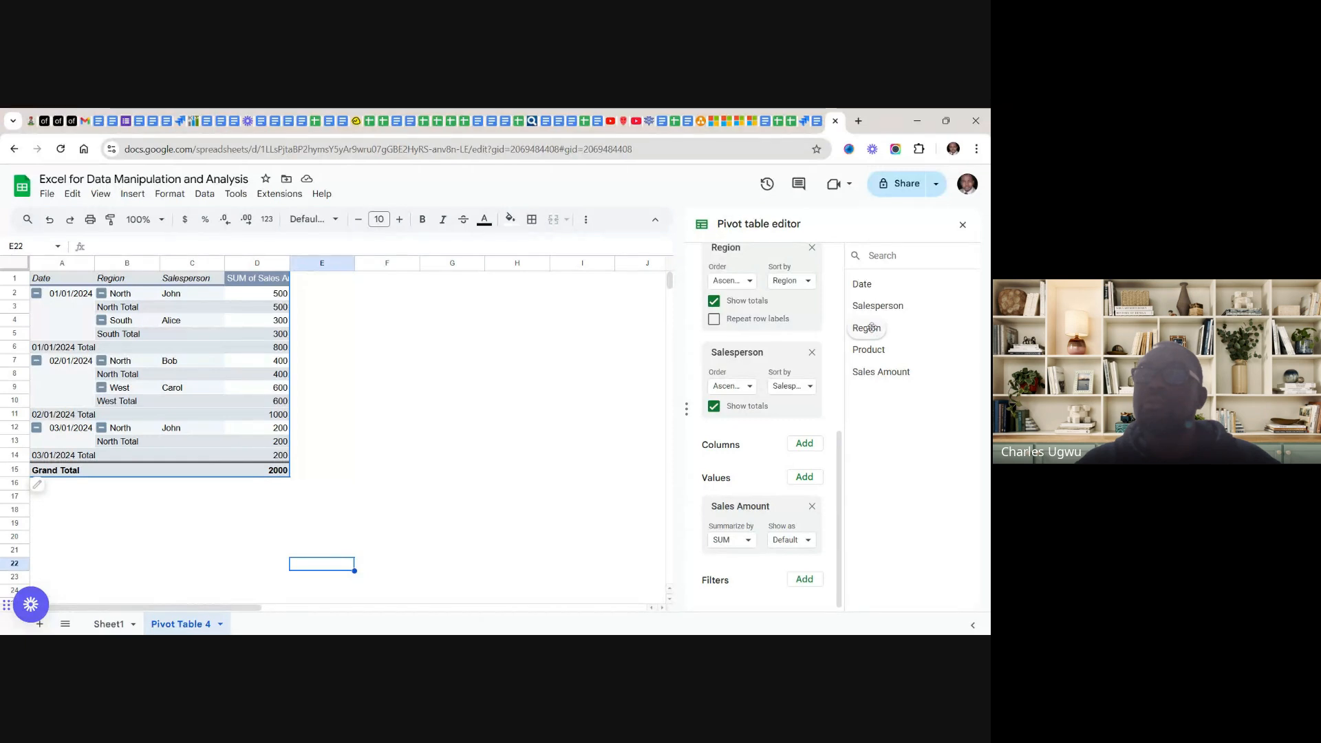
left_click_drag(872, 328, 725, 604)
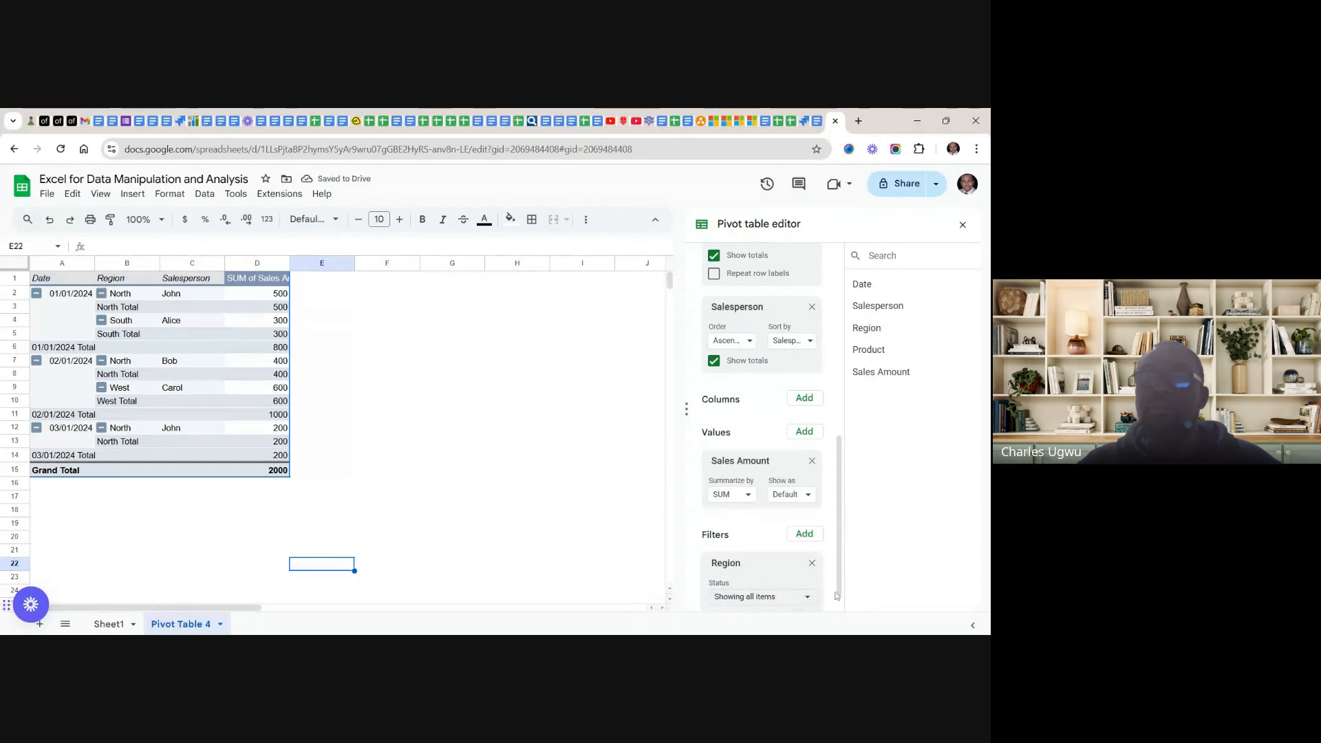
- Limit the pivot table's Region filter to North by excluding South and West
left_click_drag(839, 590, 841, 604)
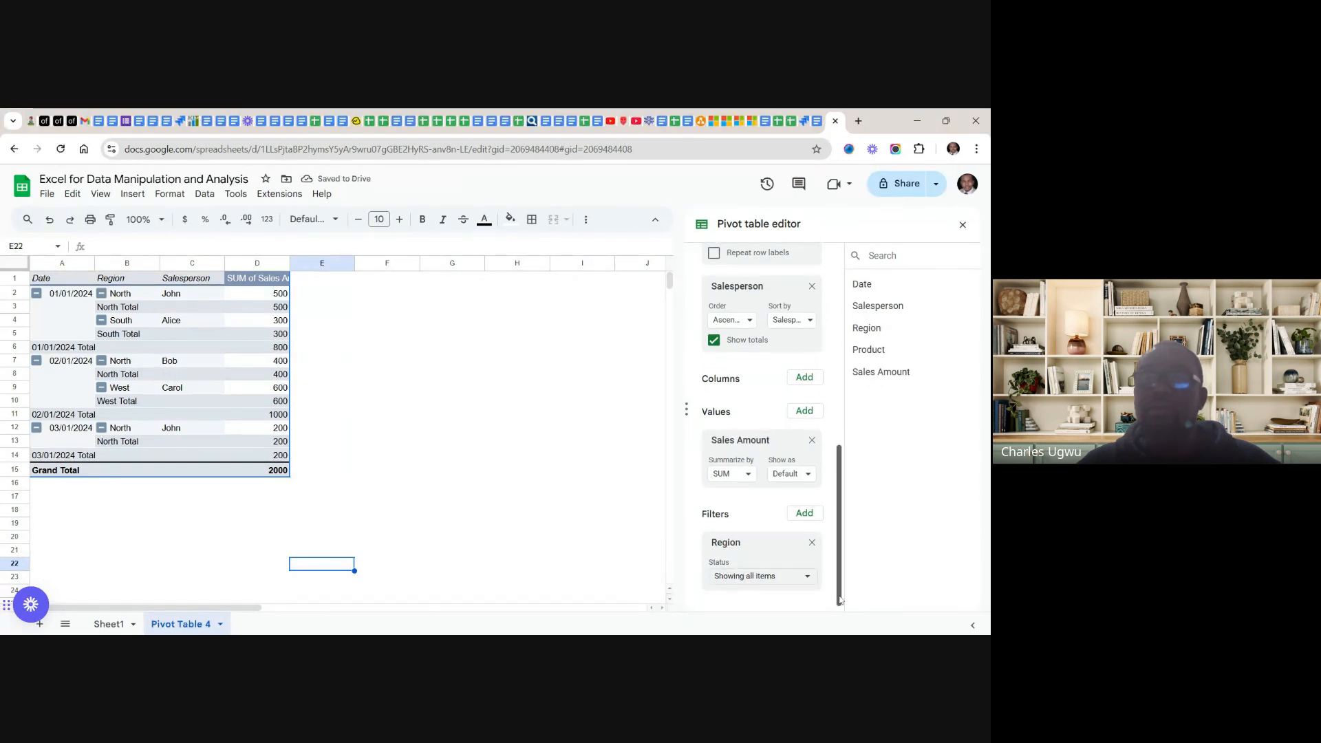
left_click(806, 575)
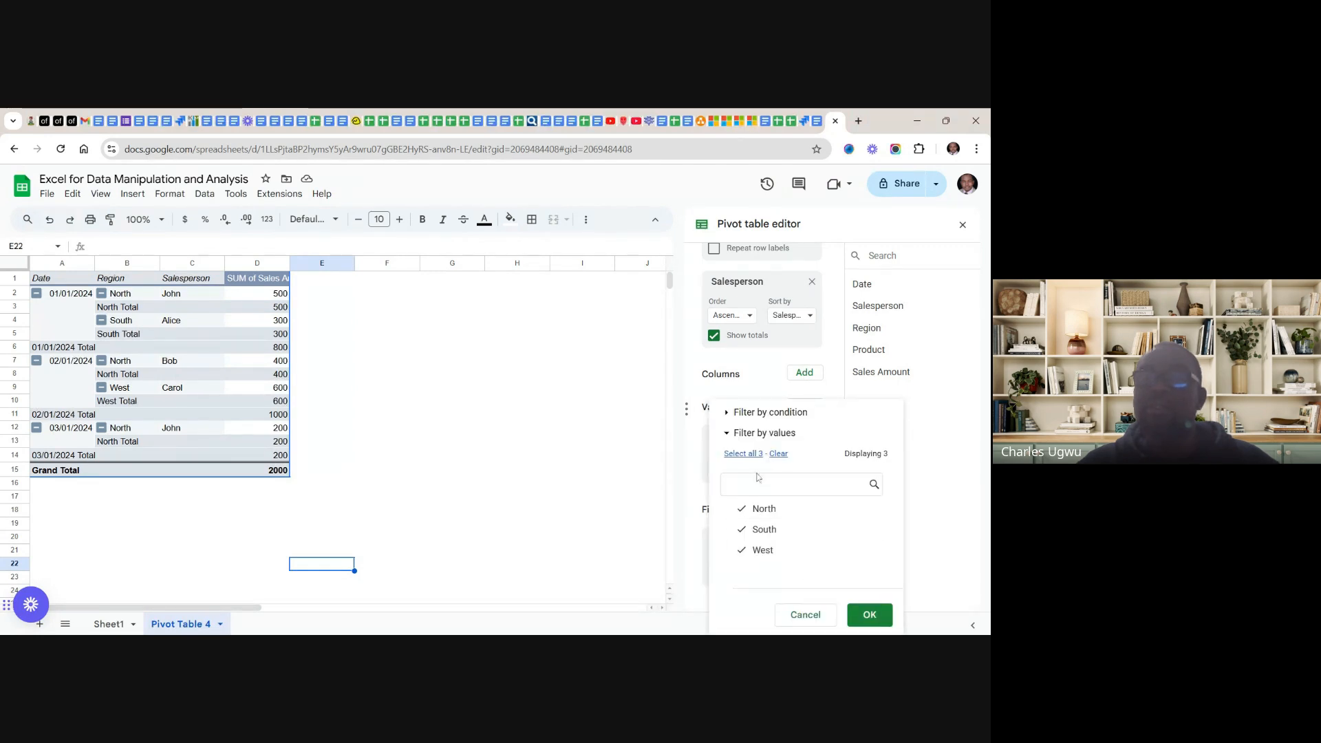
left_click(741, 536)
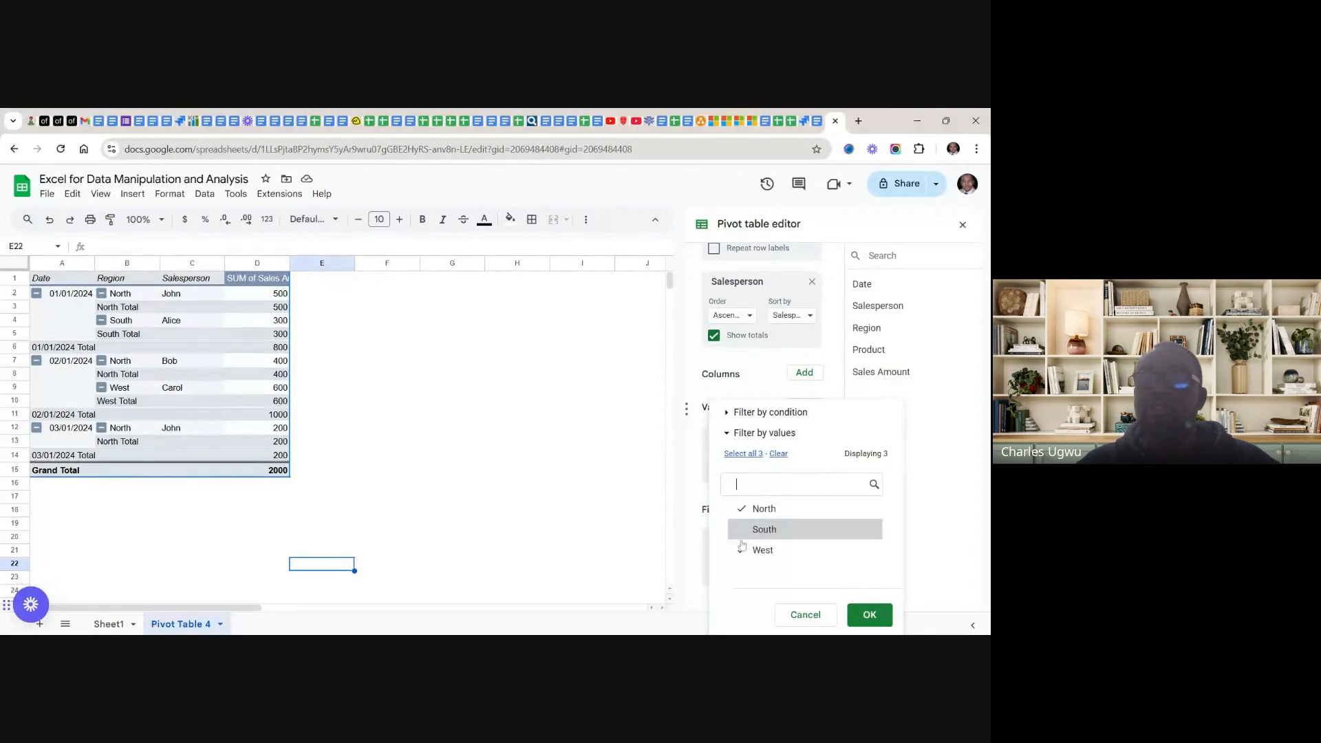
left_click(741, 550)
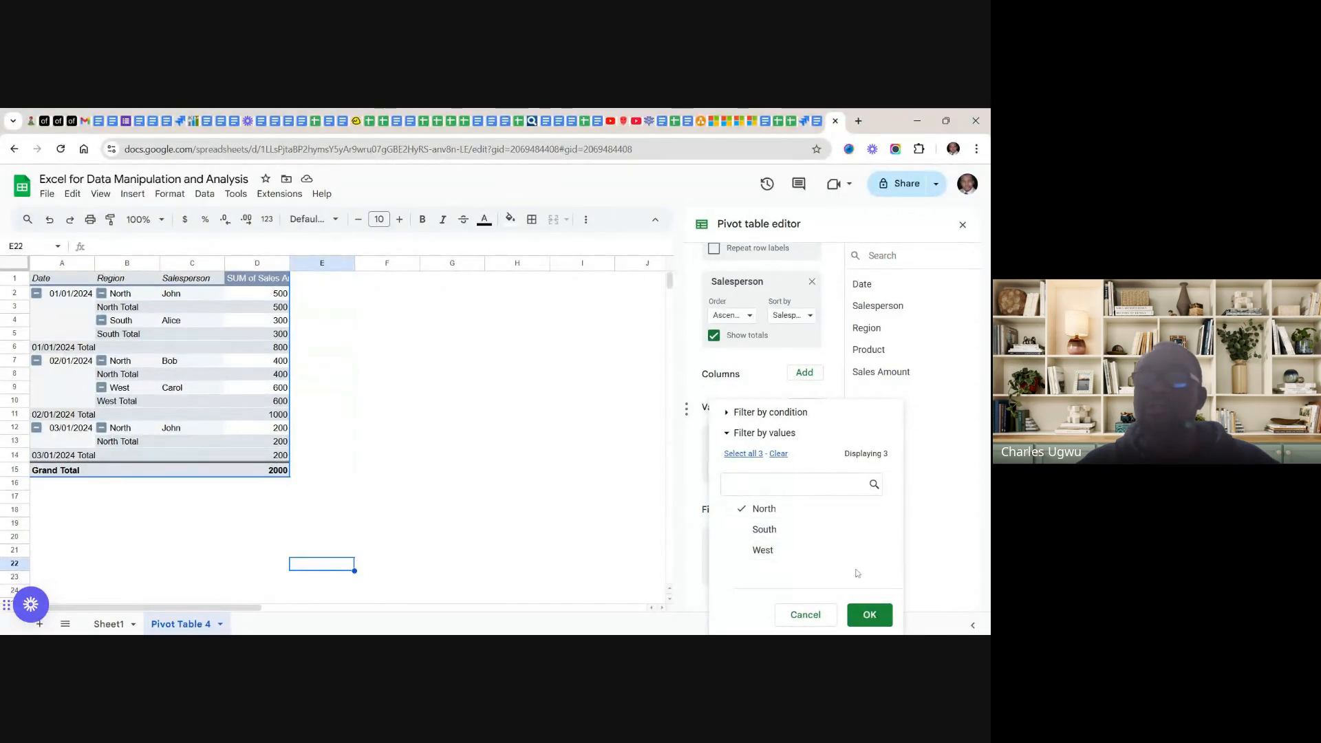
left_click(873, 617)
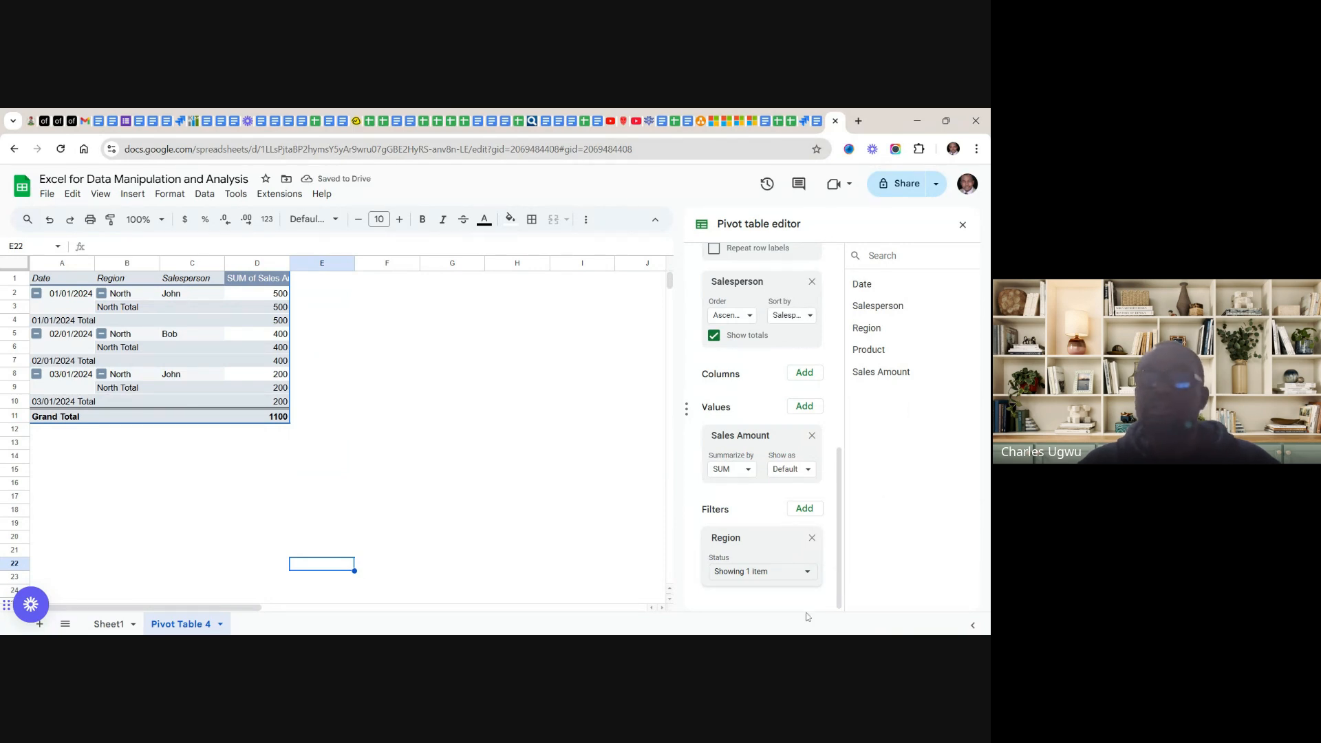
- Include South and West again in the Region filter so that all regions are selected
left_click(808, 574)
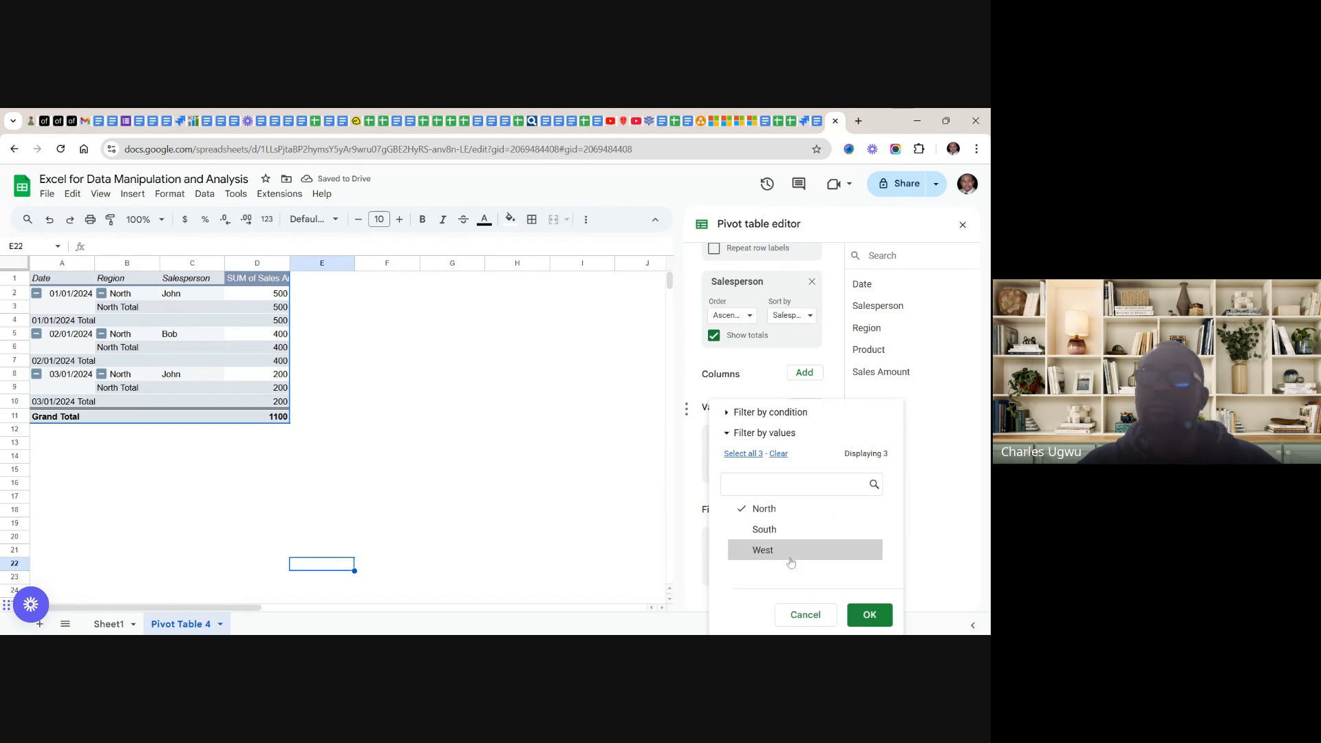
left_click(745, 531)
left_click(743, 551)
left_click(868, 615)
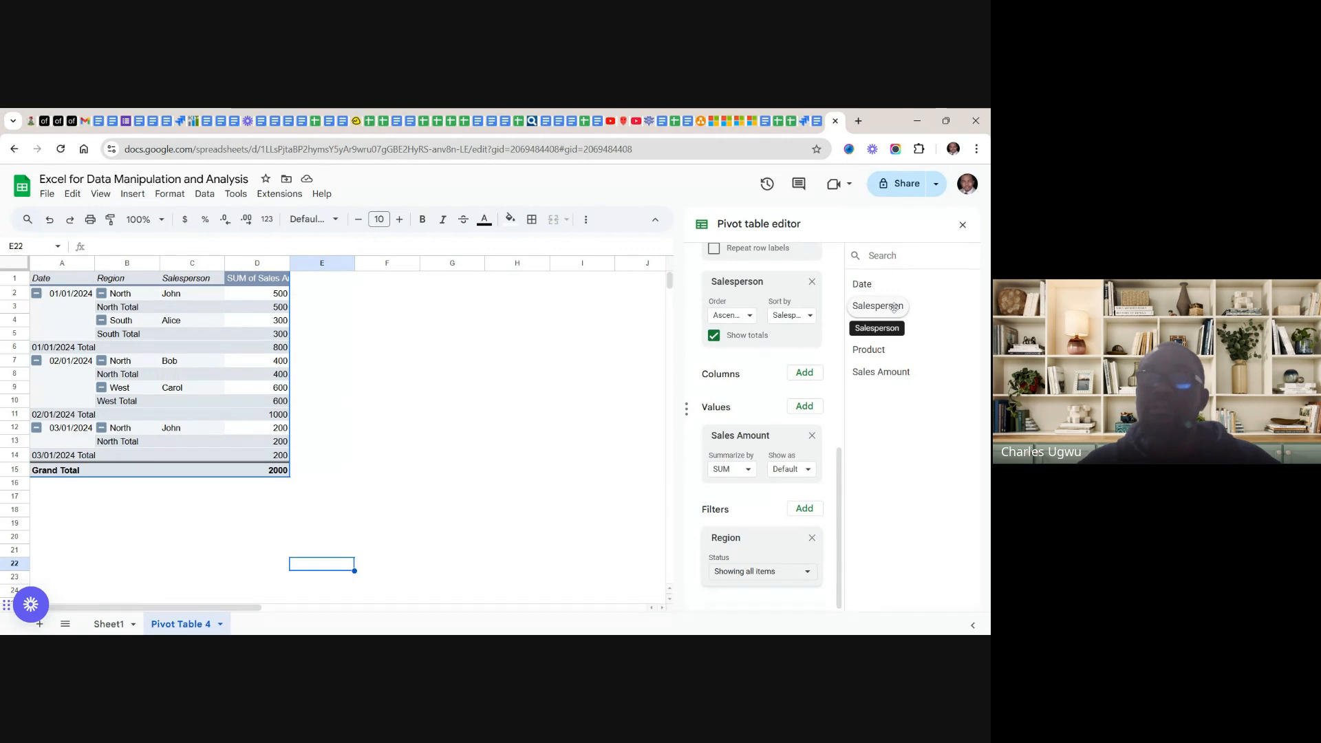
- Add Salesperson as a second pivot table filter and limit it to the last salesperson in the list
left_click_drag(877, 307, 750, 606)
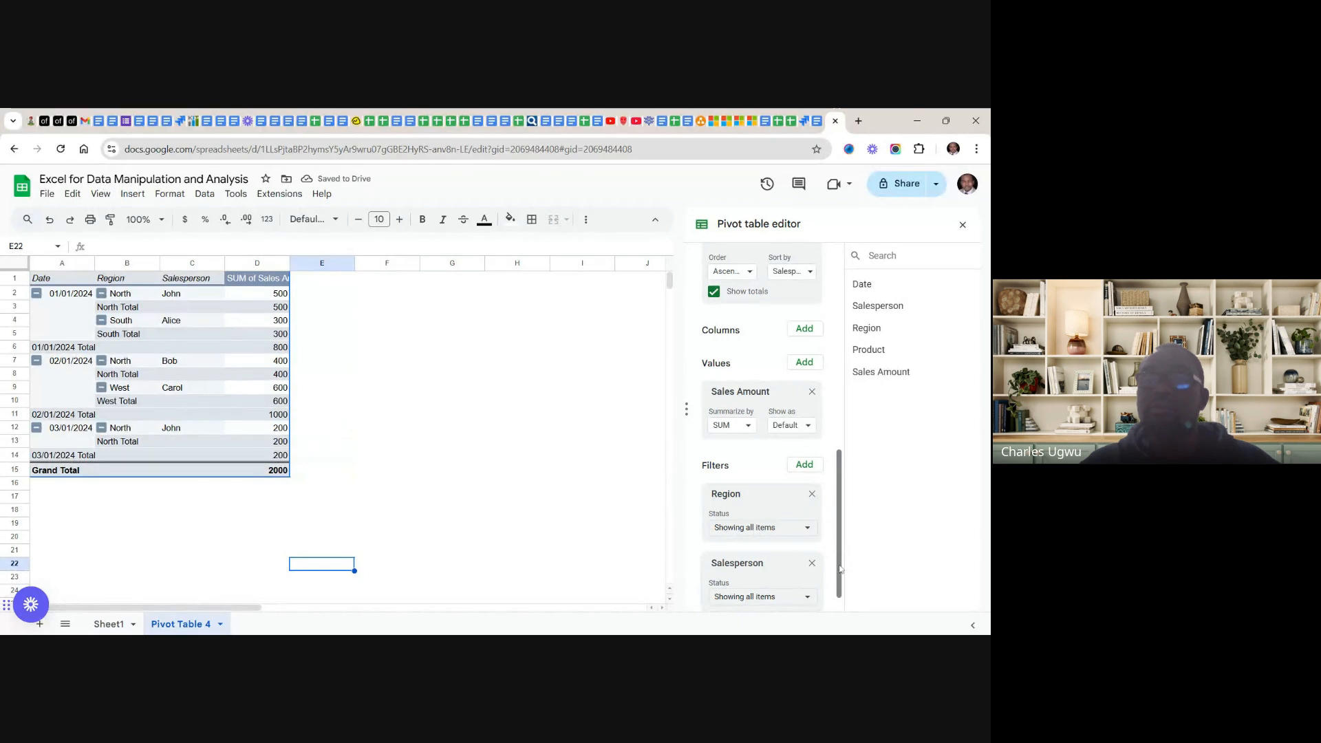
scroll(840, 572, "down", 1)
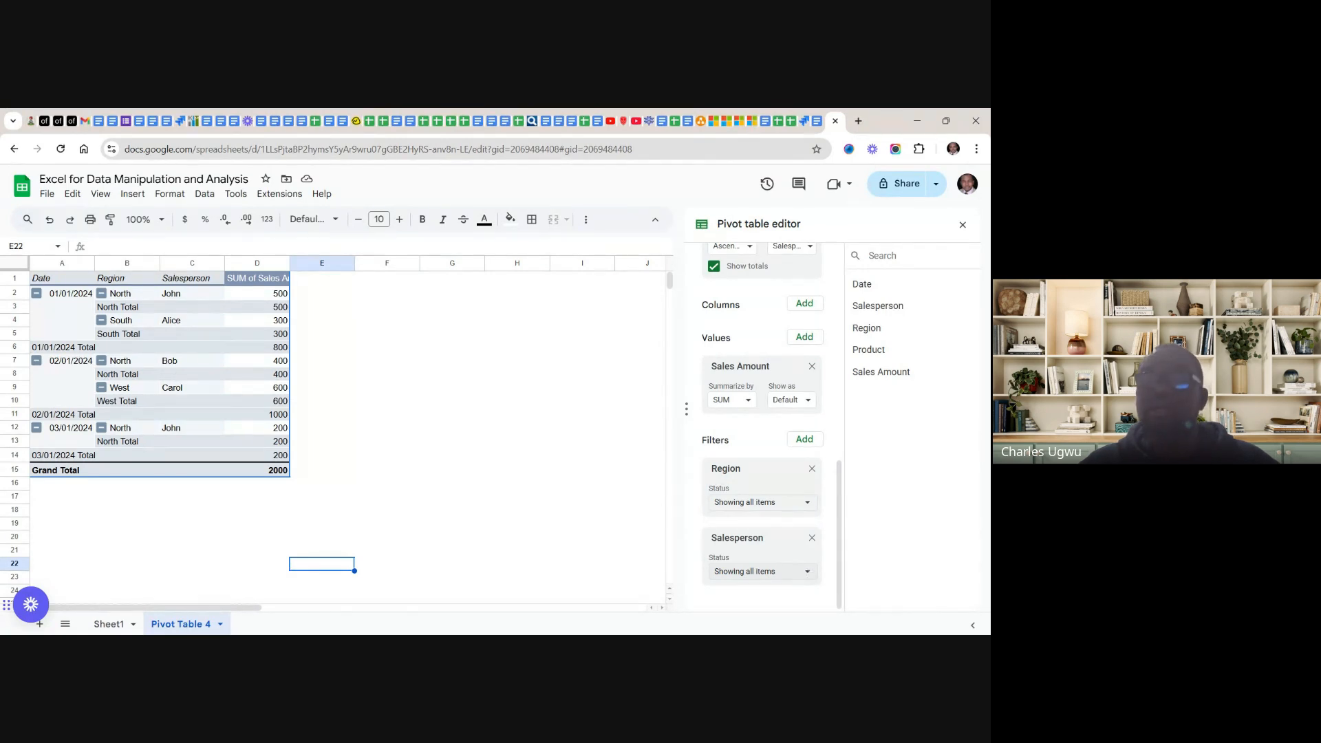
left_click(807, 572)
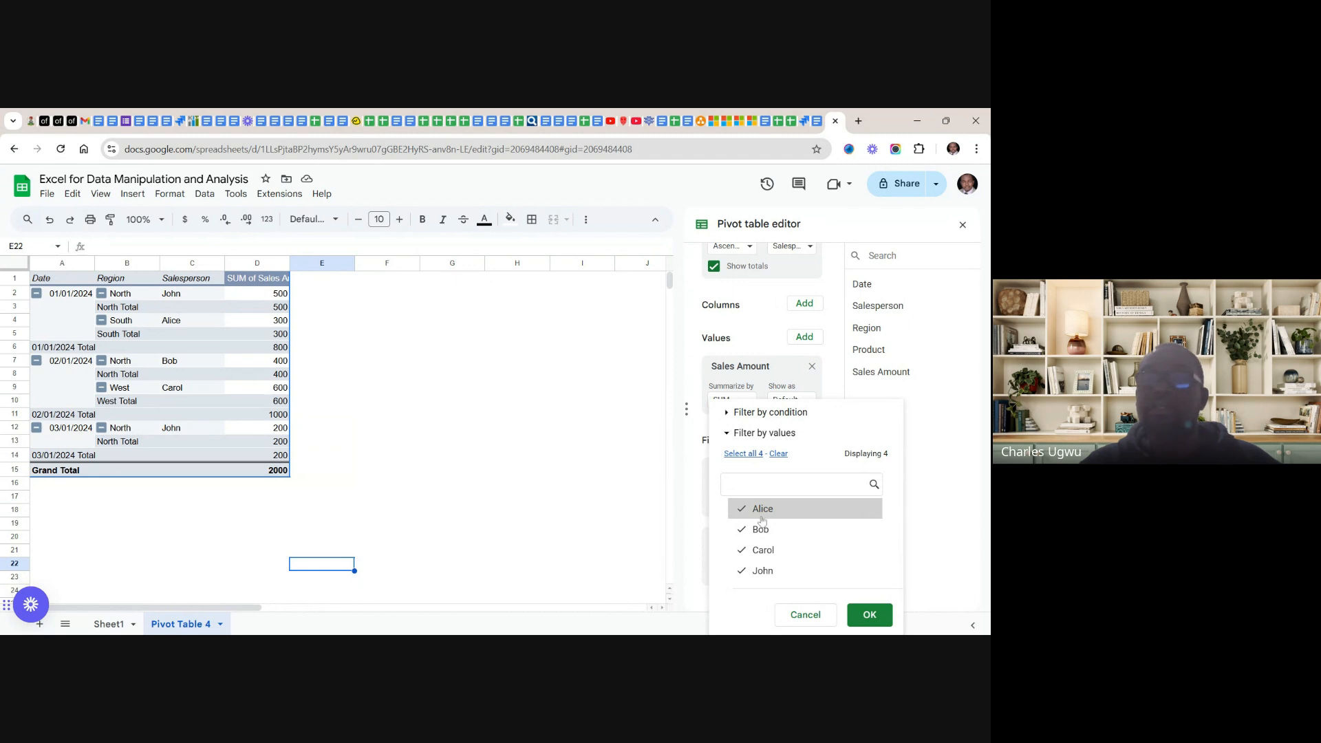
left_click(741, 550)
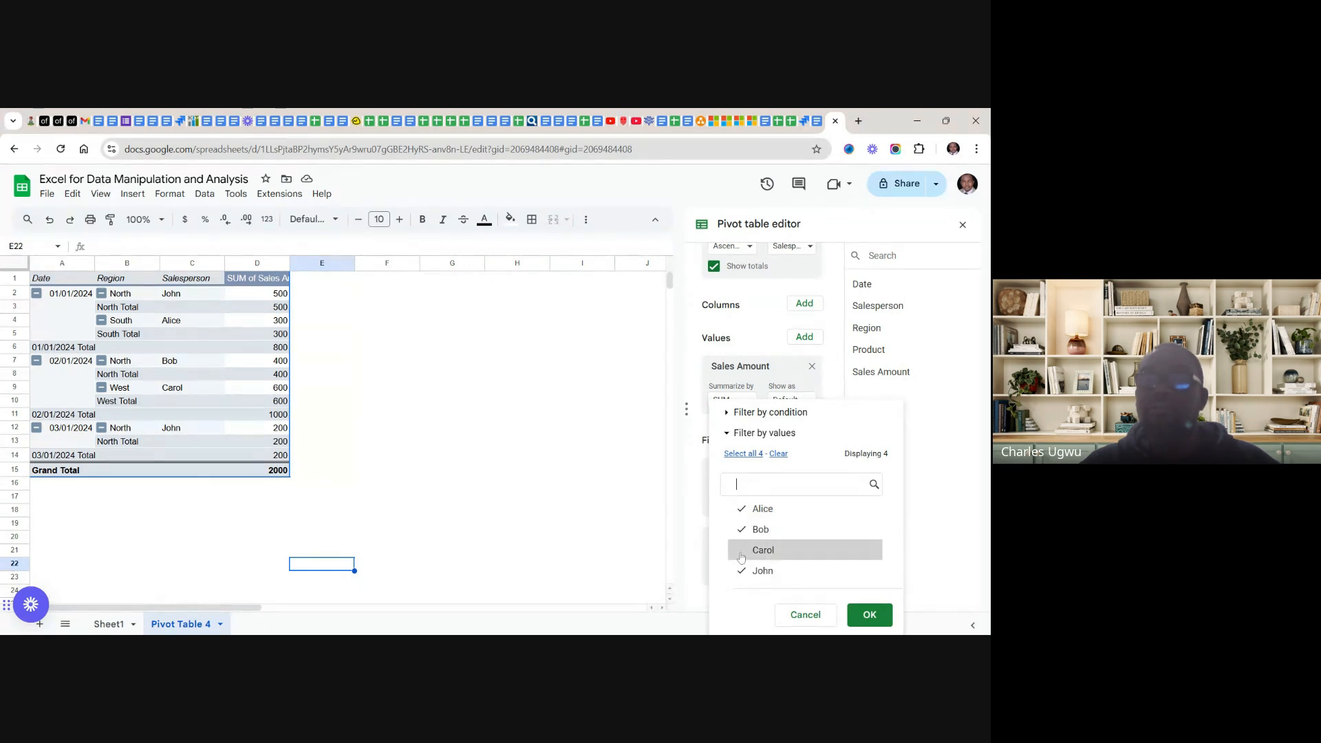
left_click(742, 530)
left_click(741, 513)
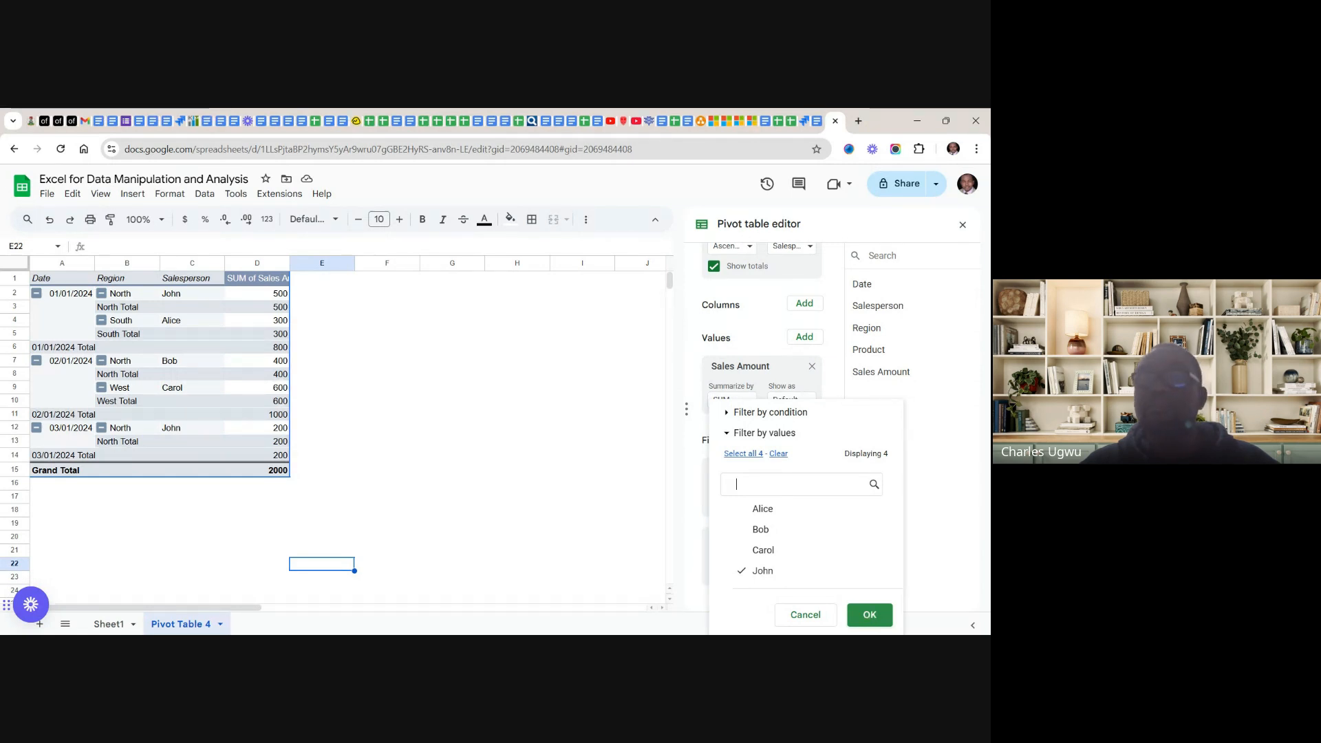
left_click(868, 614)
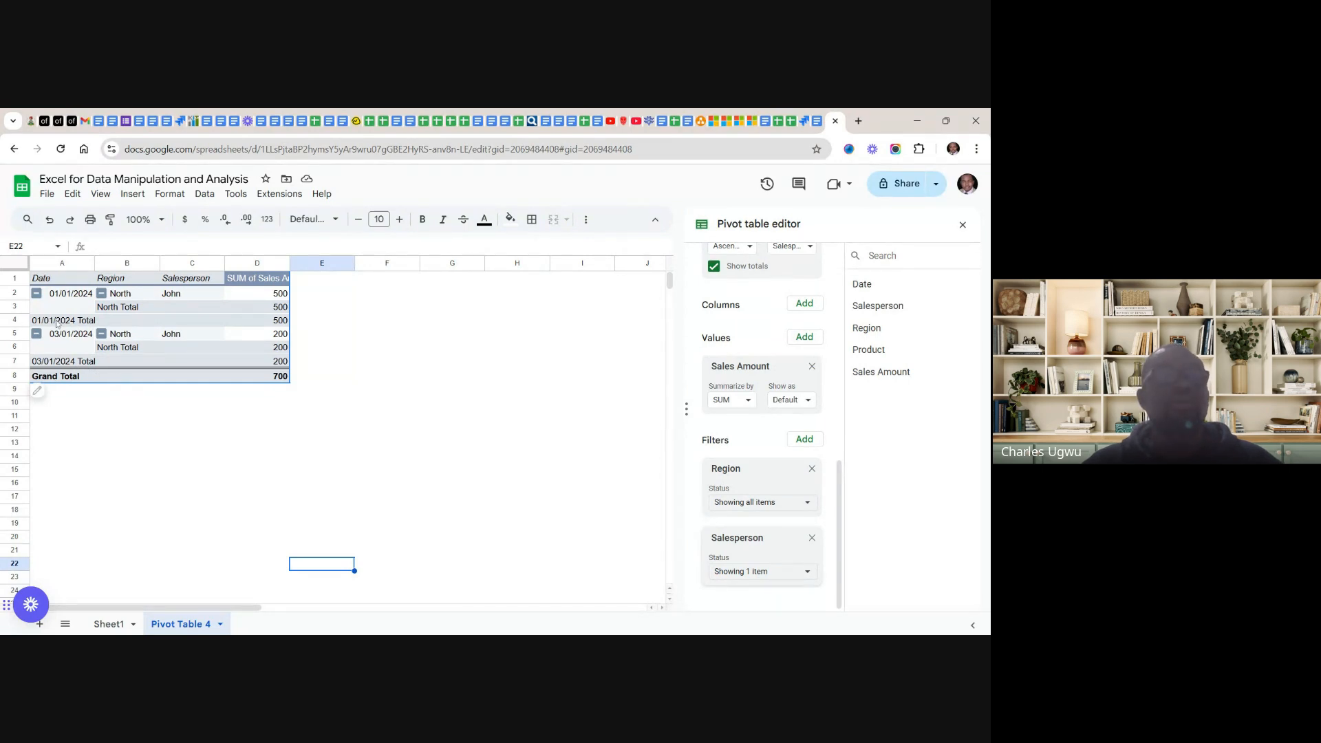
- Group the pivot table's Date rows by Month with a pivot date group
right_click(57, 323)
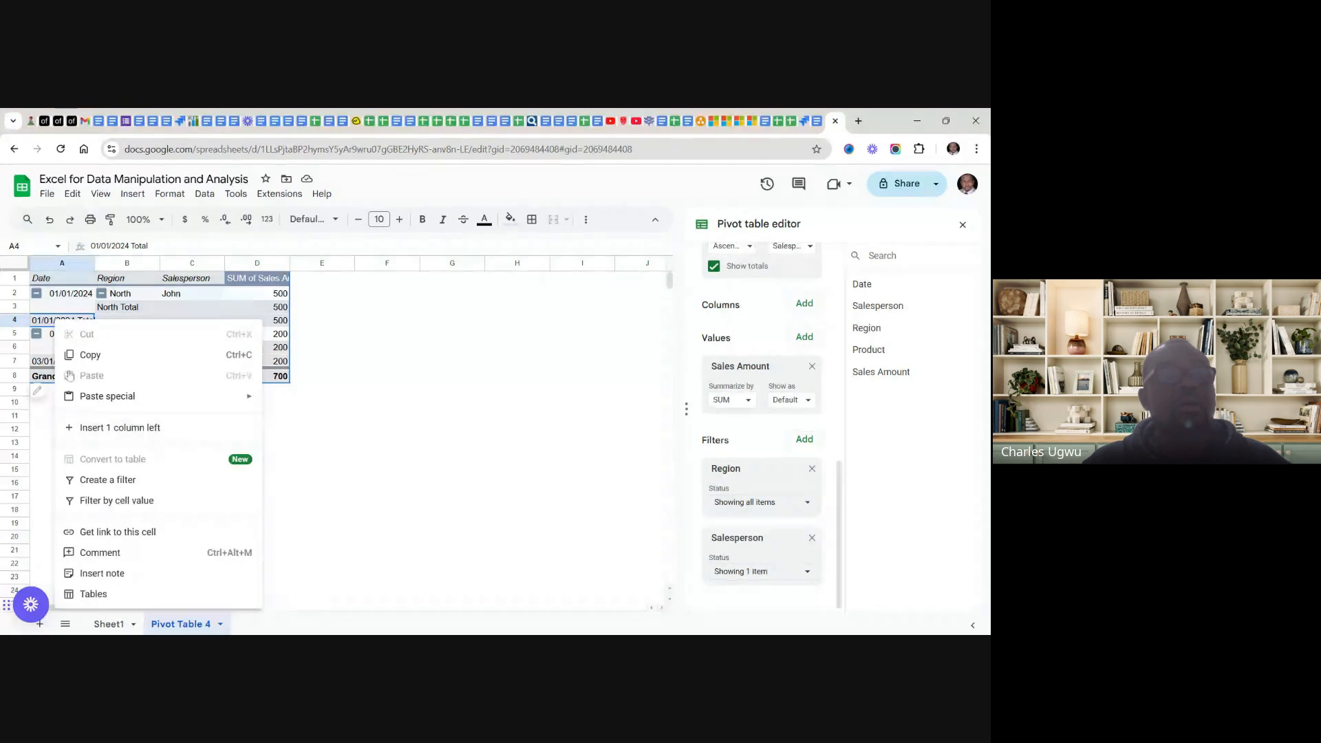
left_click(60, 294)
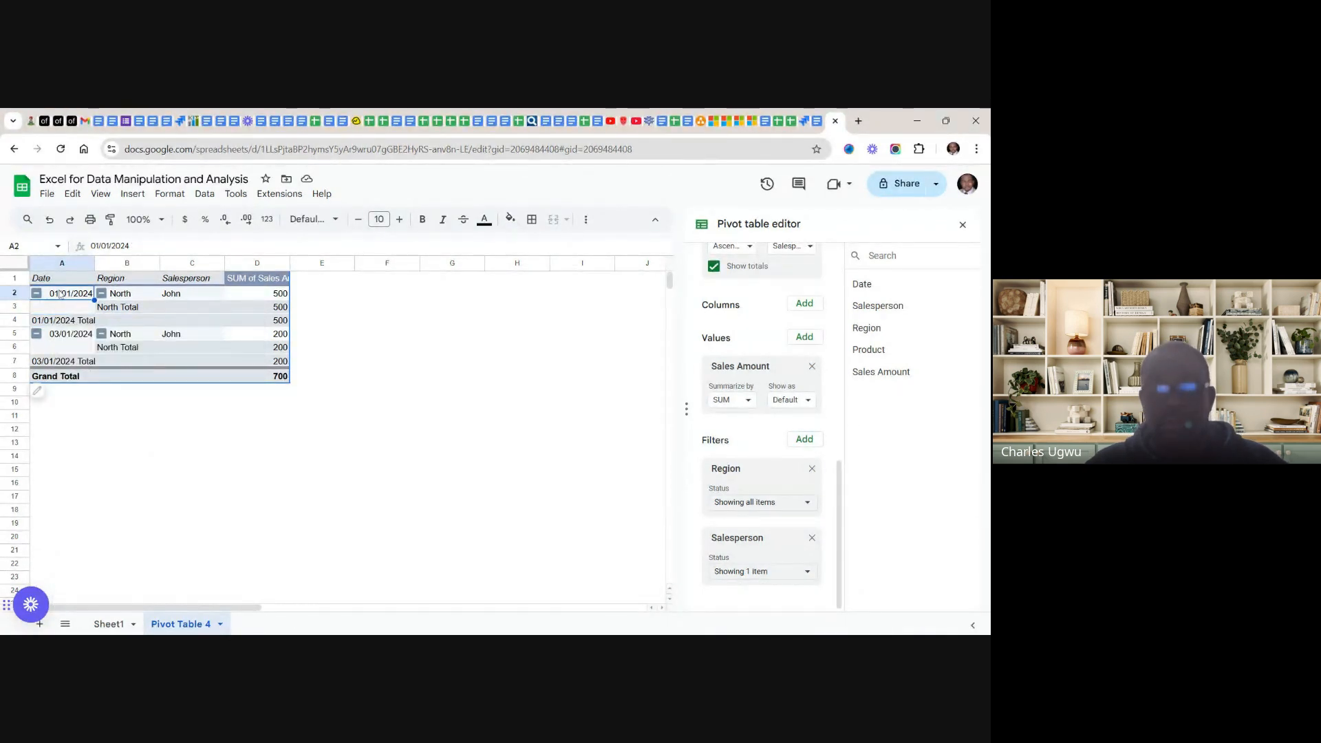
right_click(59, 294)
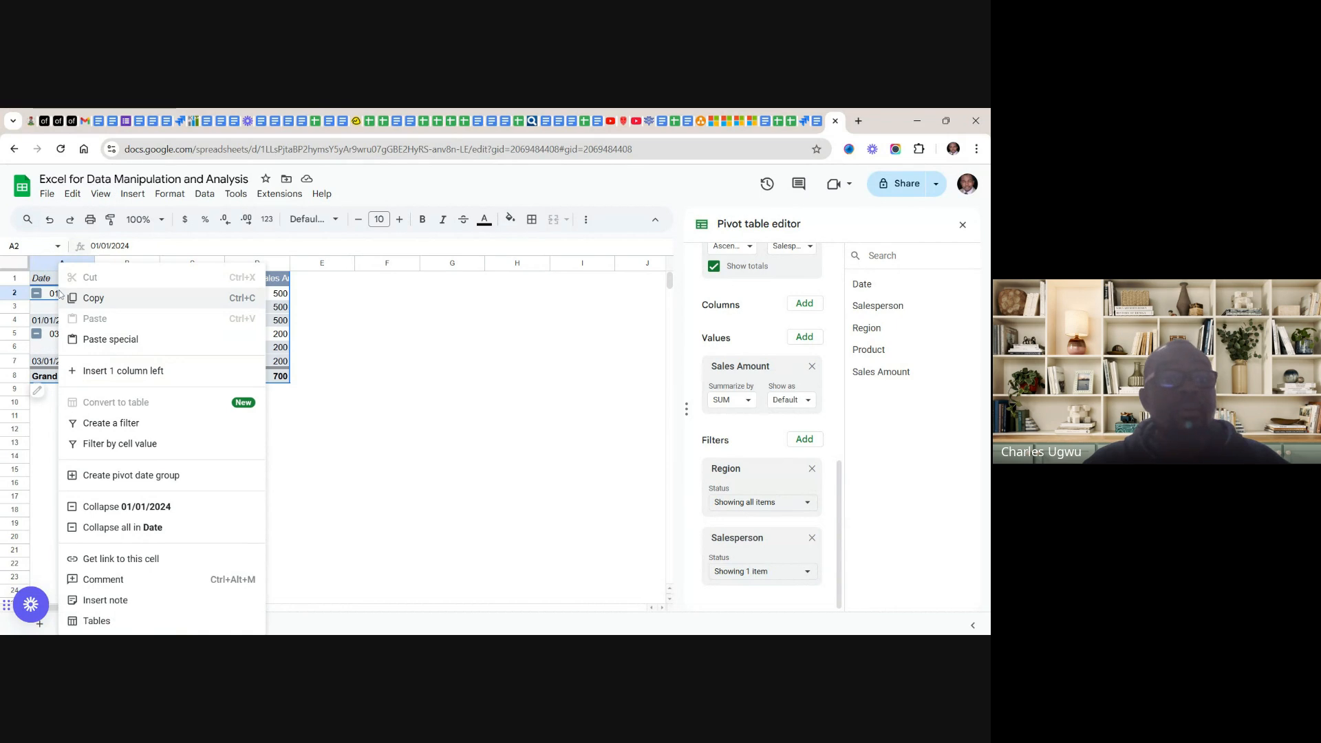
mouse_move(183, 487)
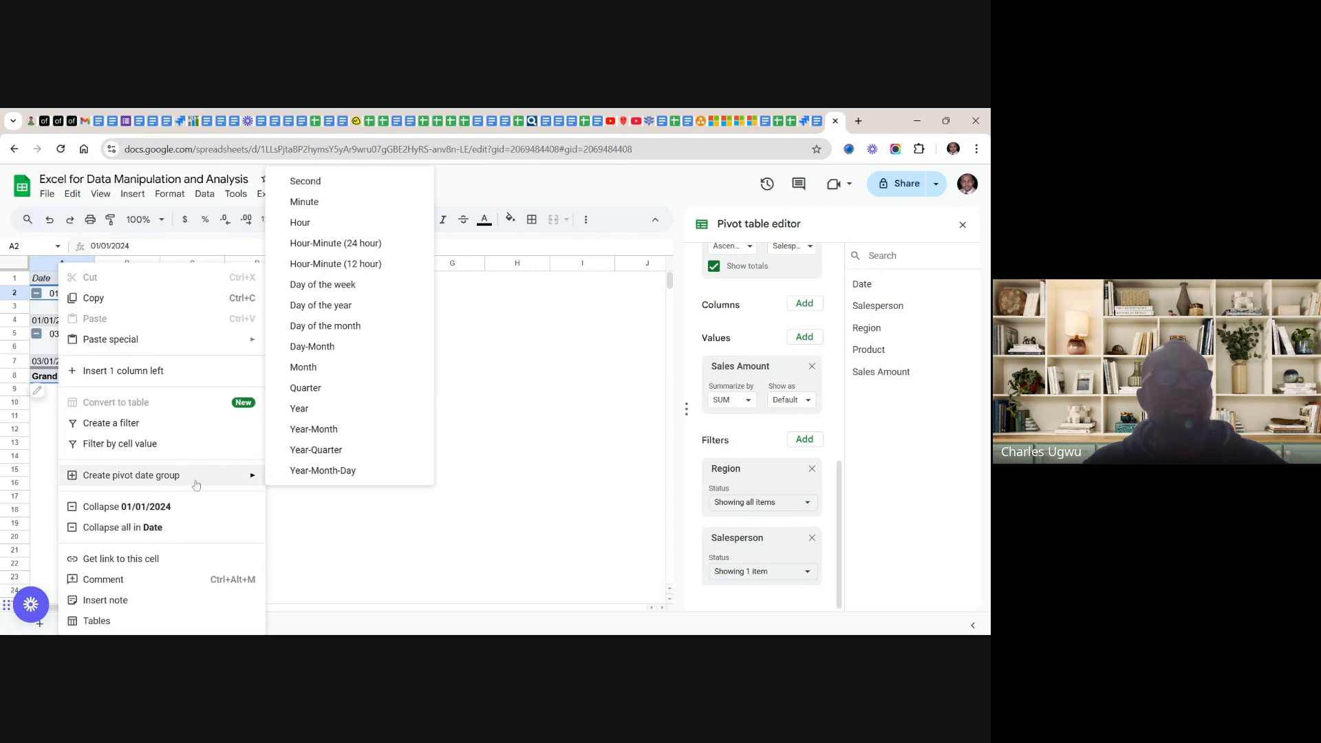
left_click(317, 371)
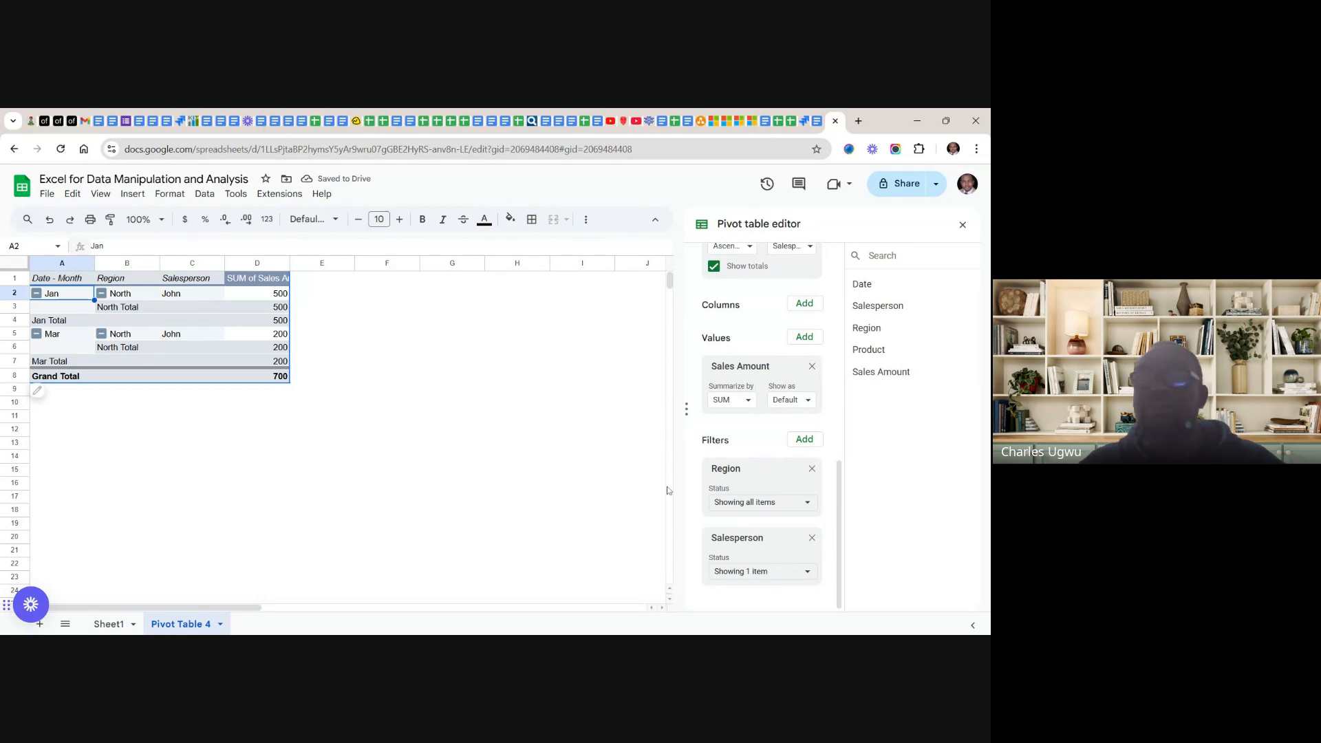
- Include the three excluded salespeople again in the Salesperson filter so that all four are selected
left_click(807, 572)
left_click(745, 551)
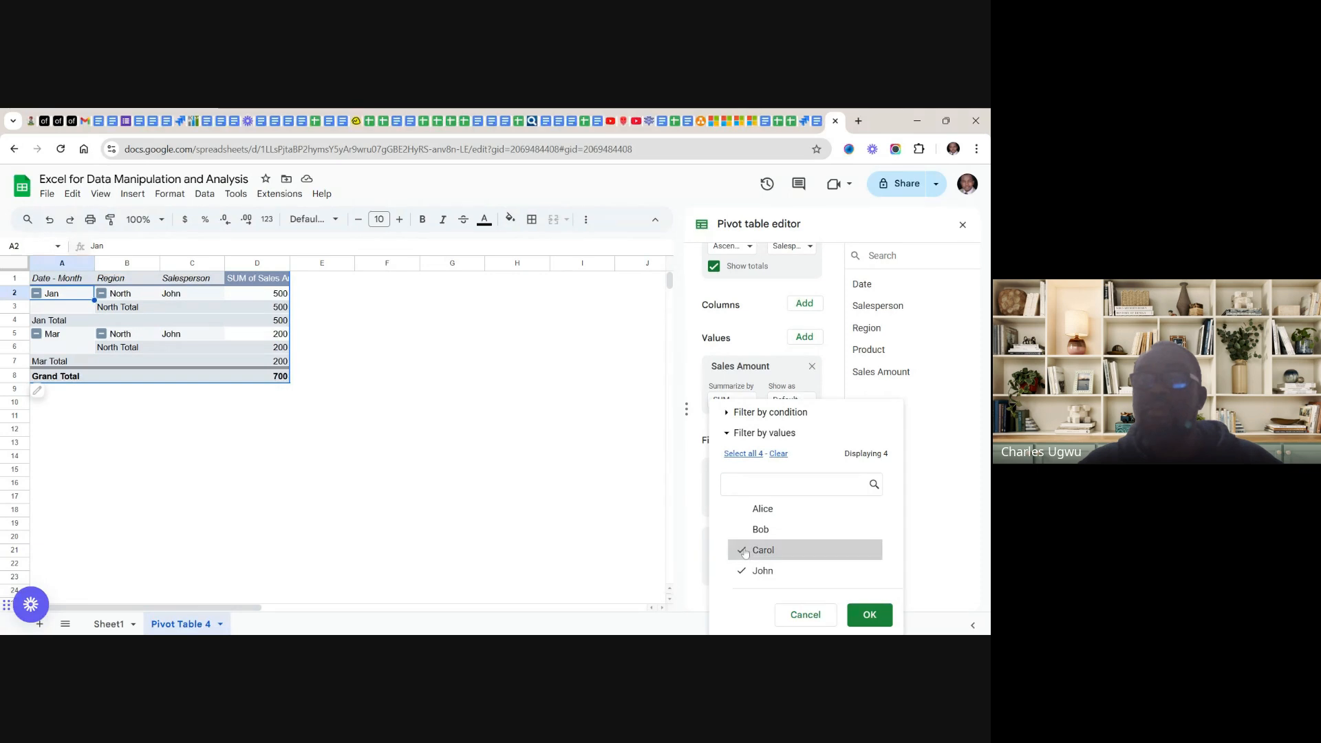
left_click(742, 530)
left_click(738, 511)
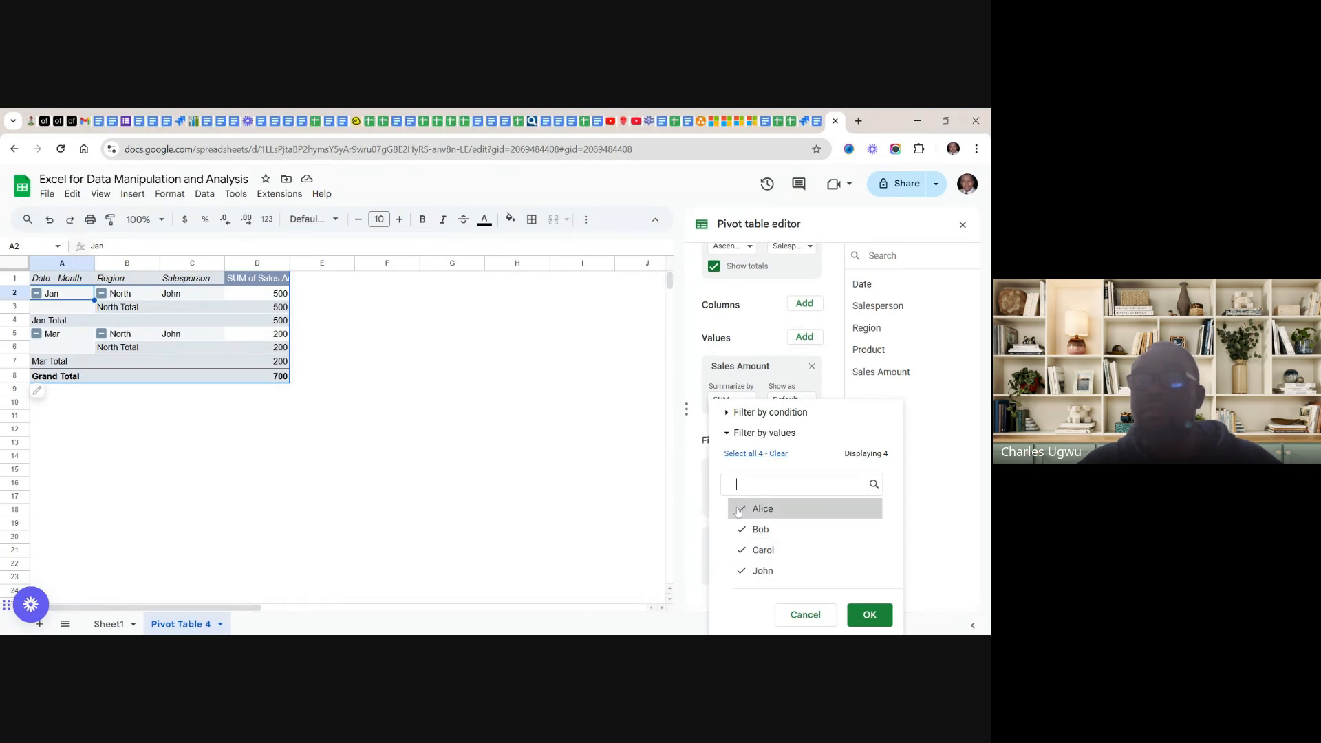
left_click(871, 615)
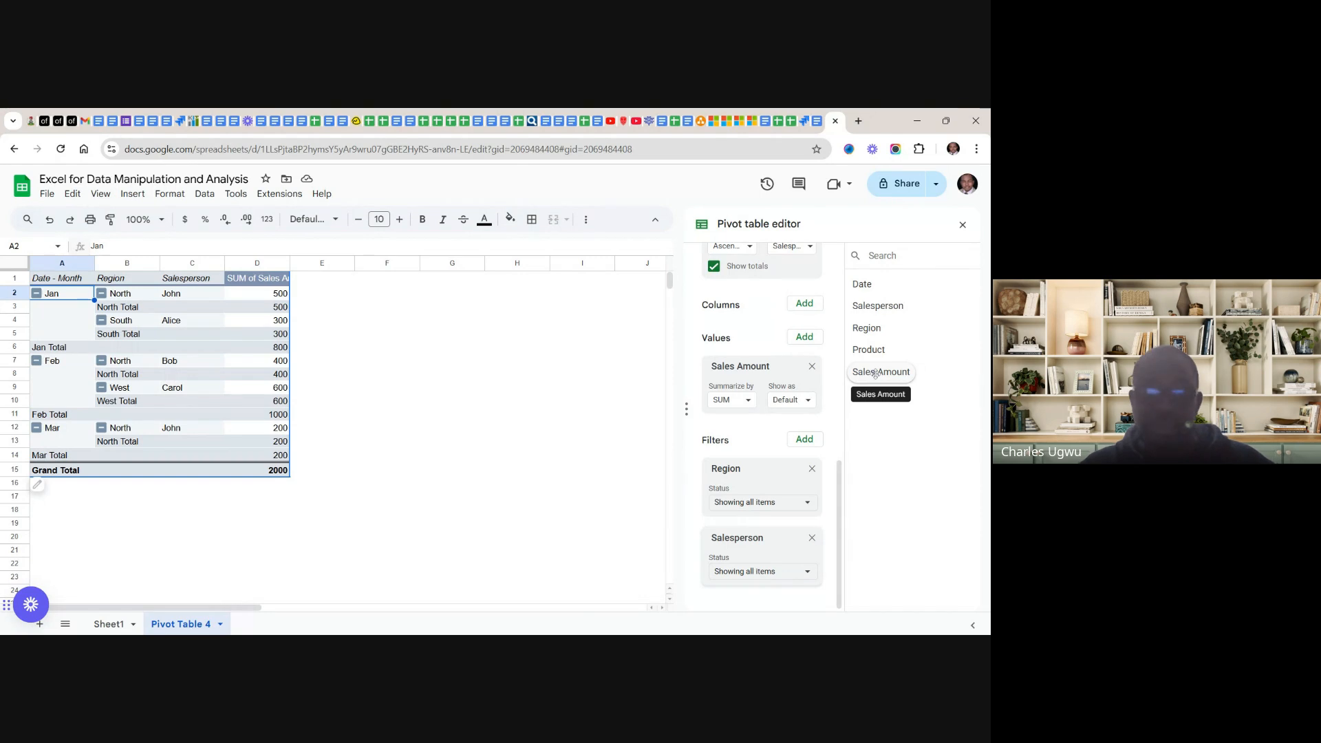
- Add Sales Amount a second time to the pivot table's values and summarize the first one by AVERAGE
left_click_drag(875, 374, 725, 365)
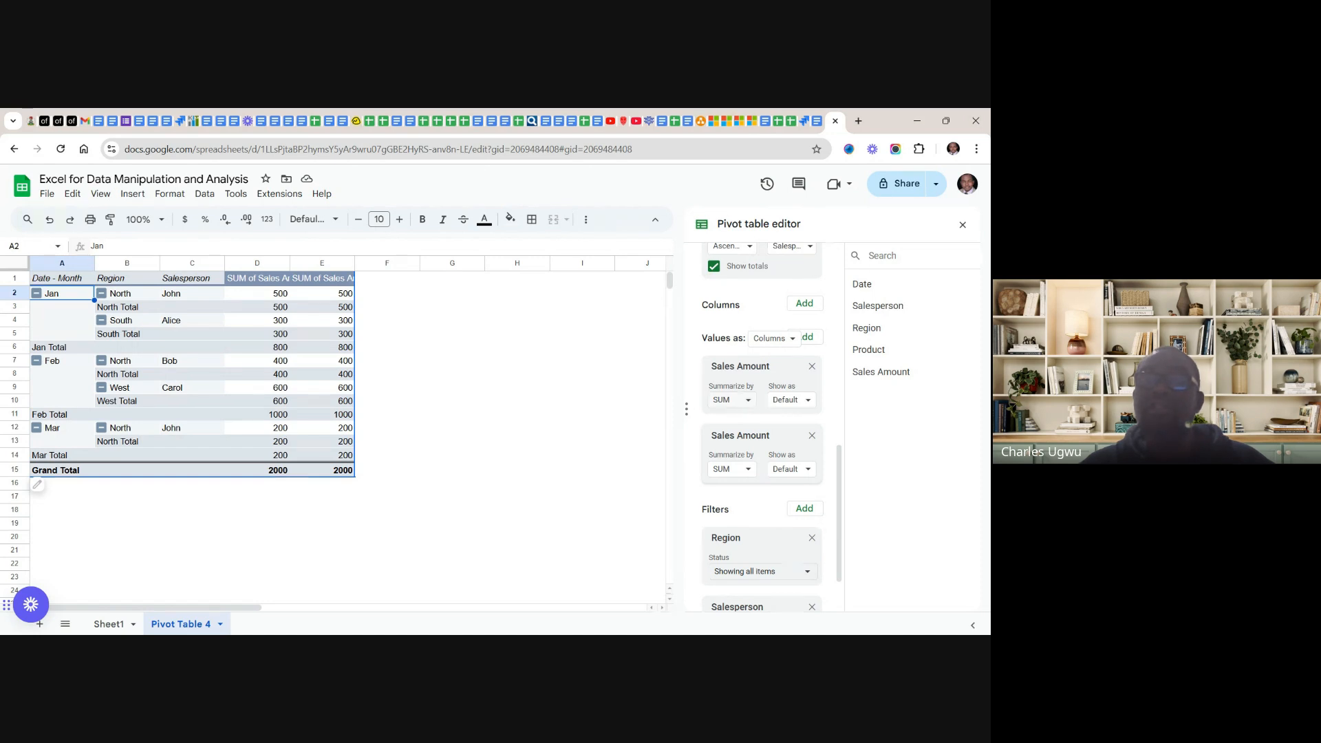
left_click(731, 400)
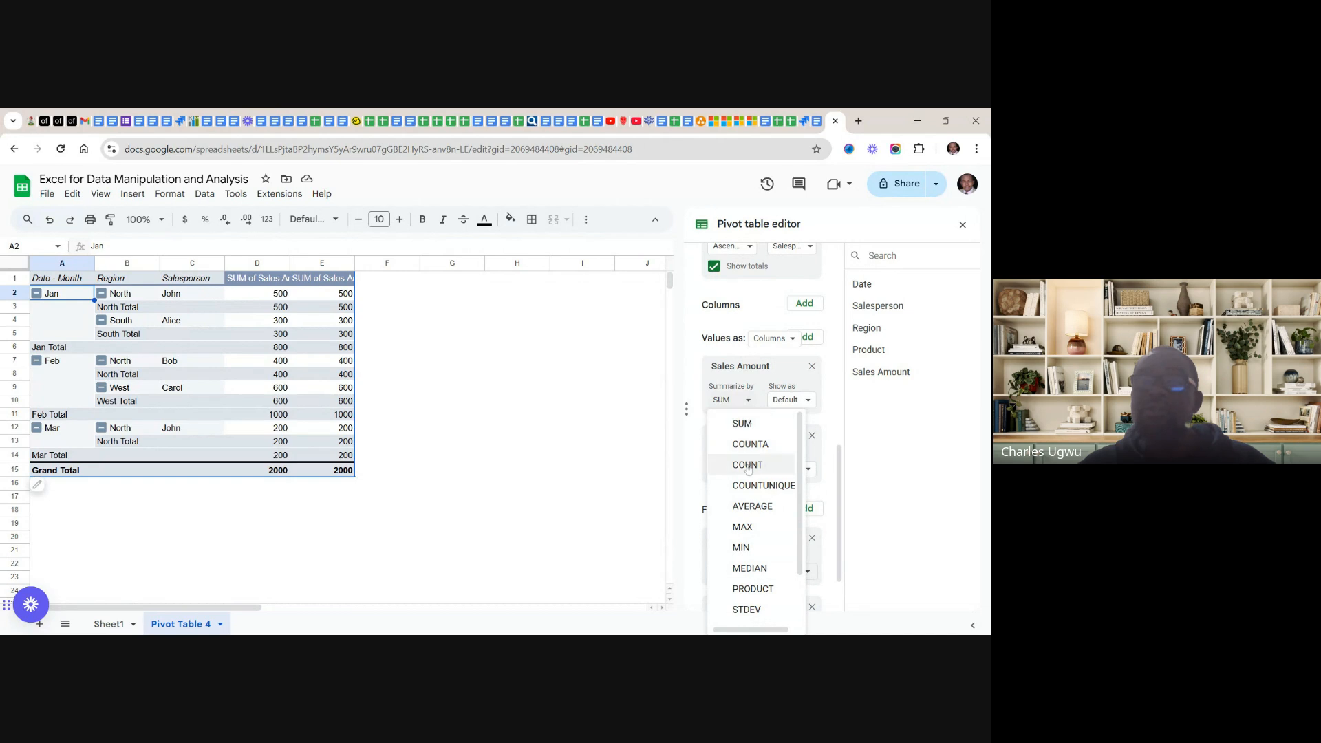
left_click(749, 507)
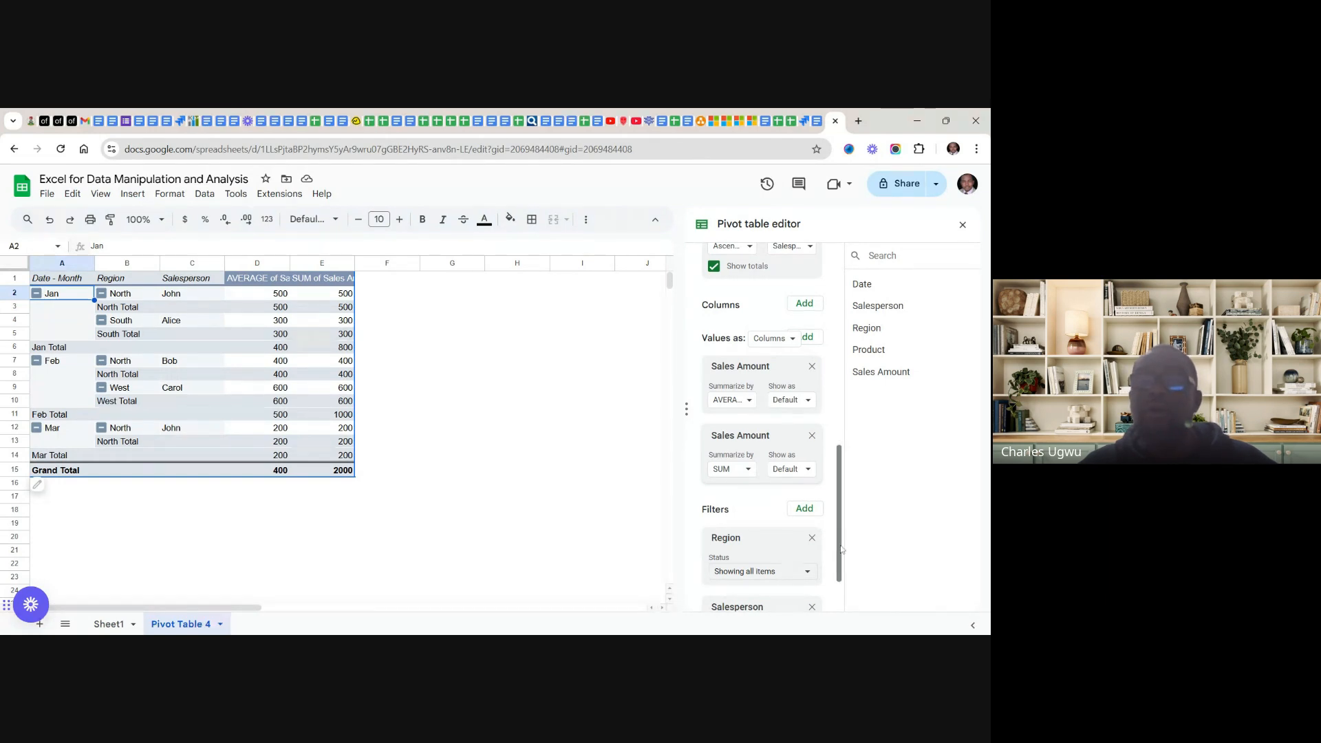
- Limit the pivot table's Region filter to West by excluding North and South
left_click_drag(841, 549, 836, 540)
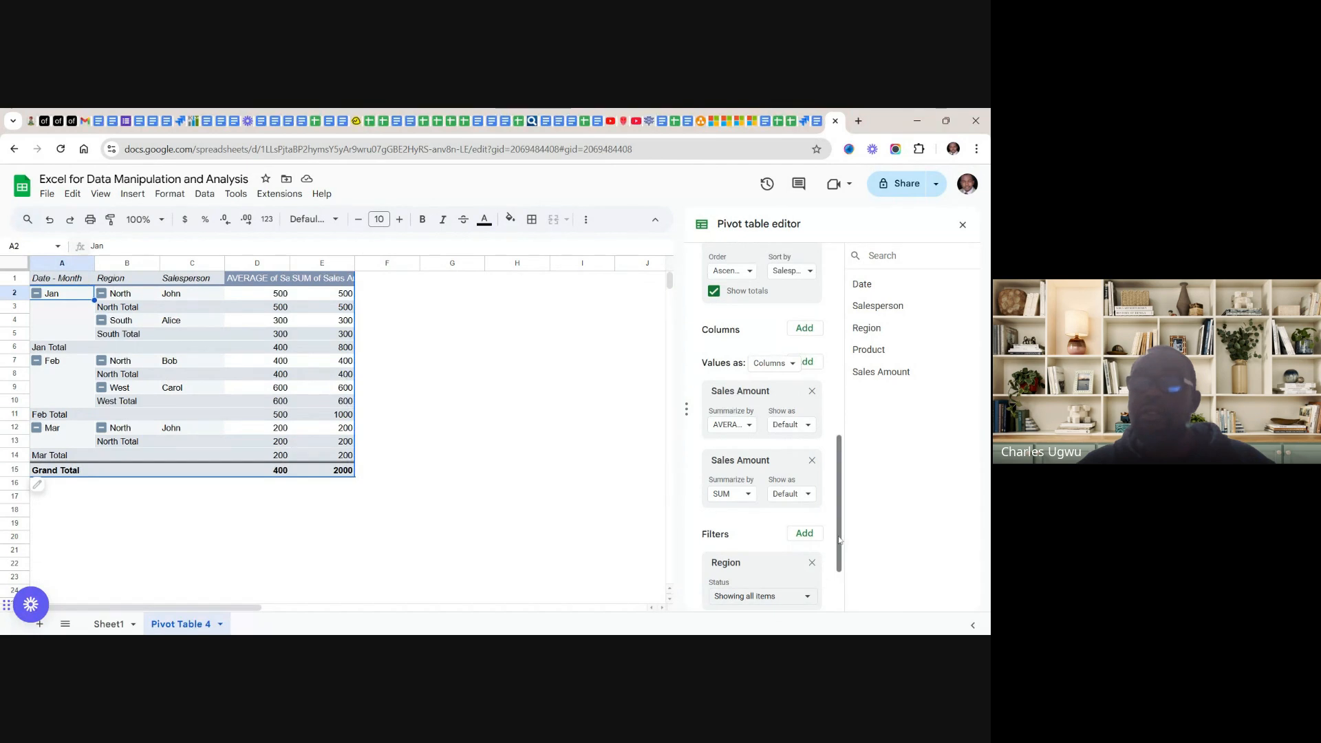
scroll(839, 540, "down", 2)
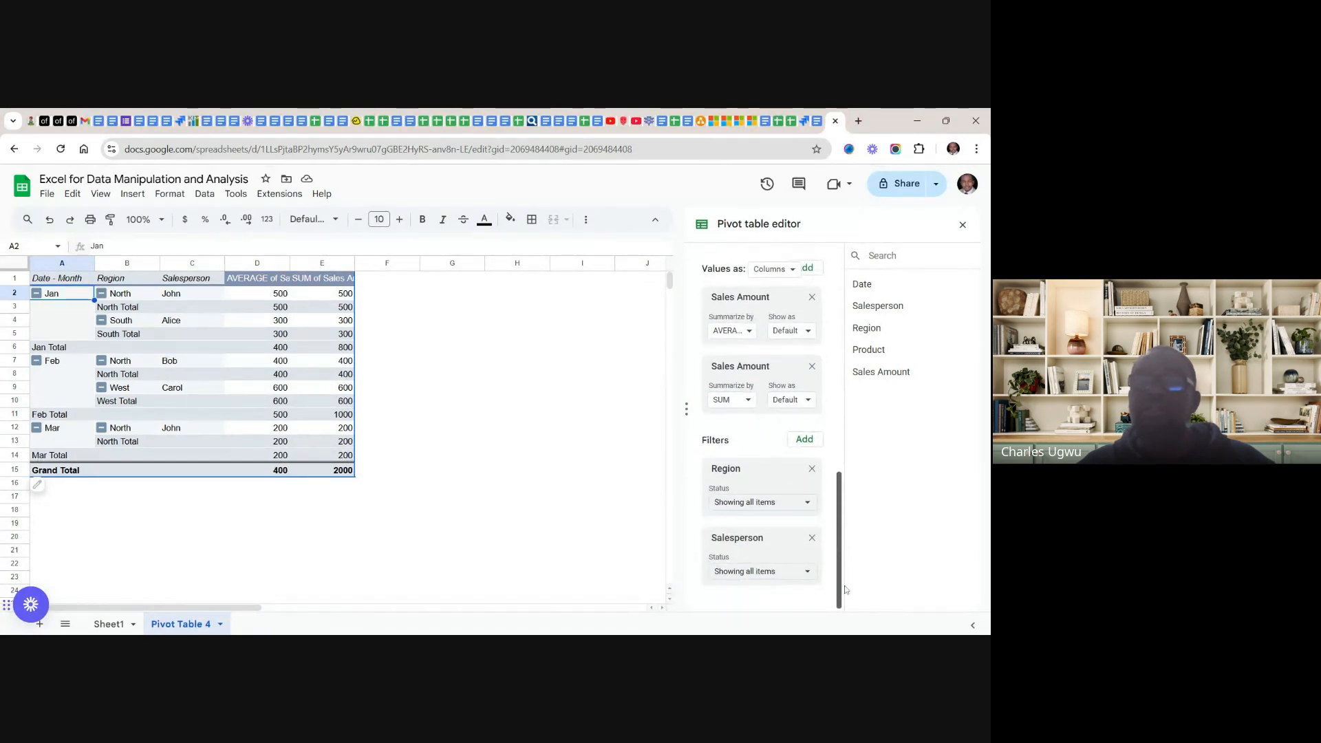
left_click_drag(845, 574, 838, 436)
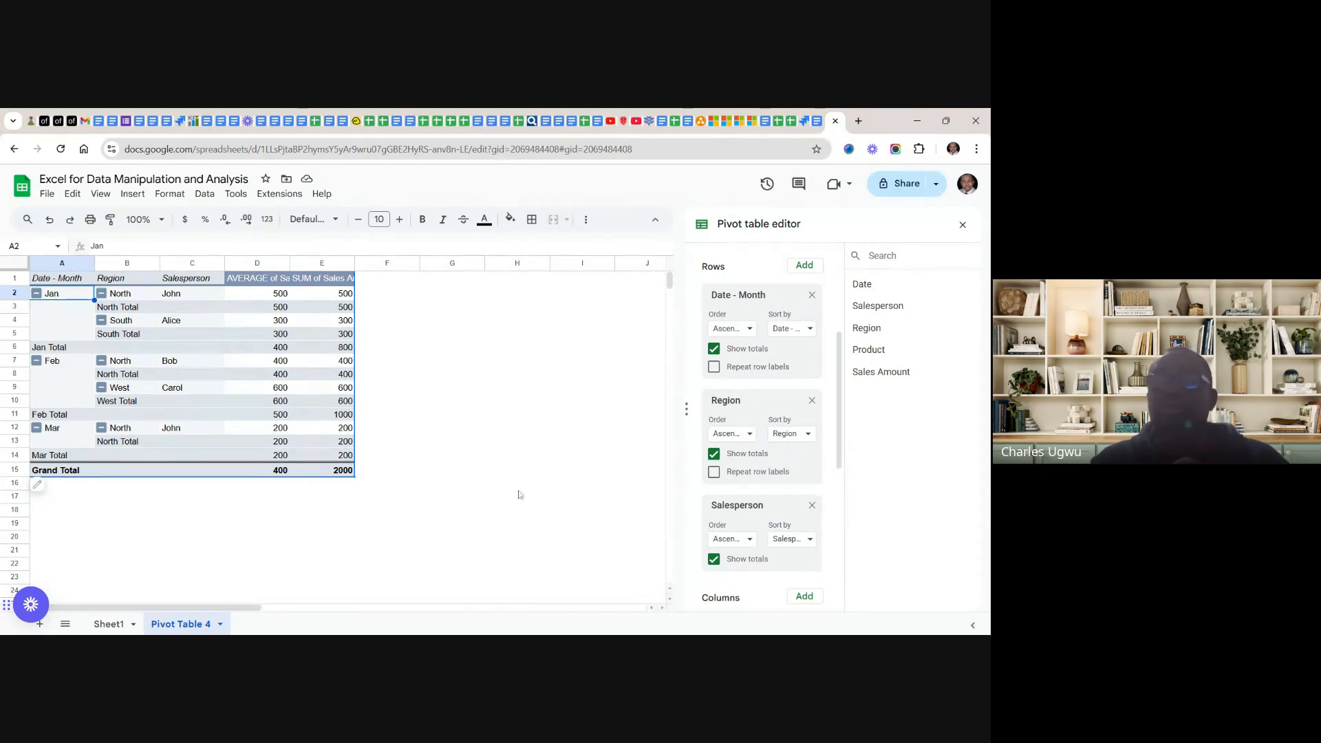
left_click_drag(842, 456, 860, 618)
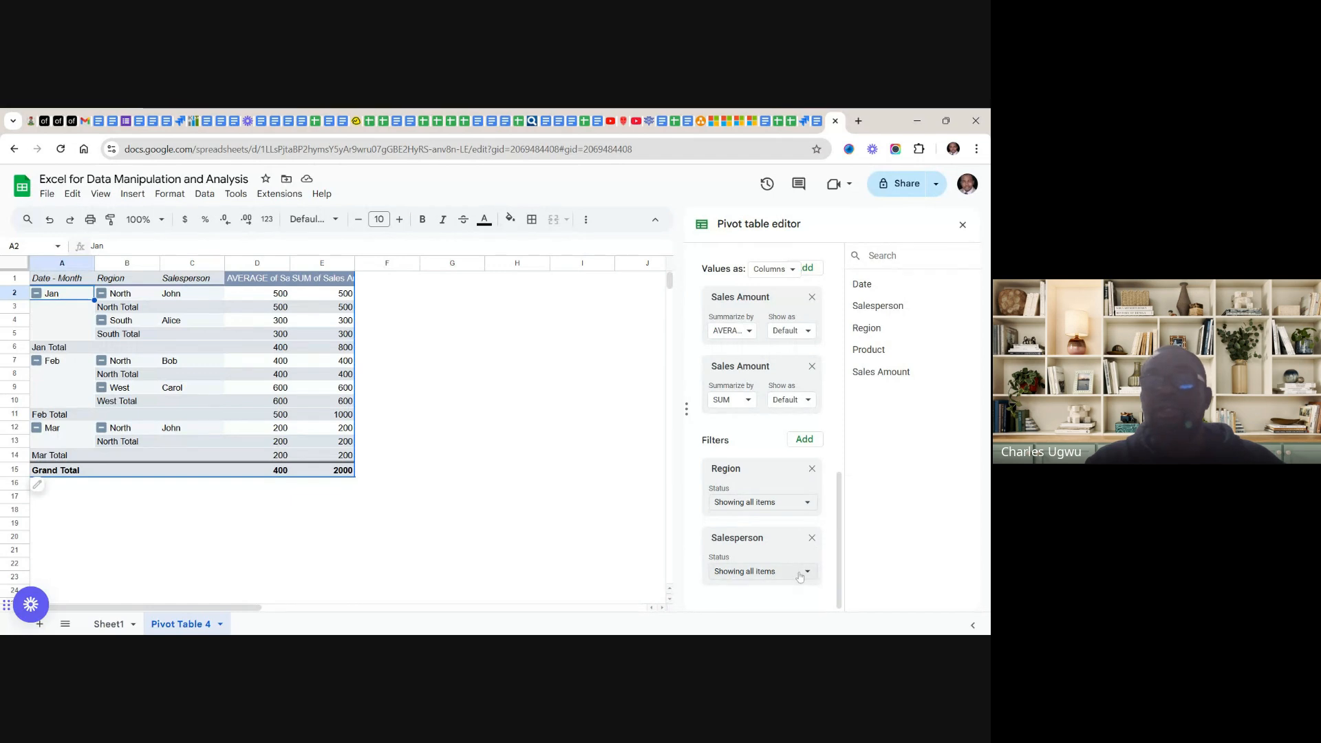
left_click(805, 505)
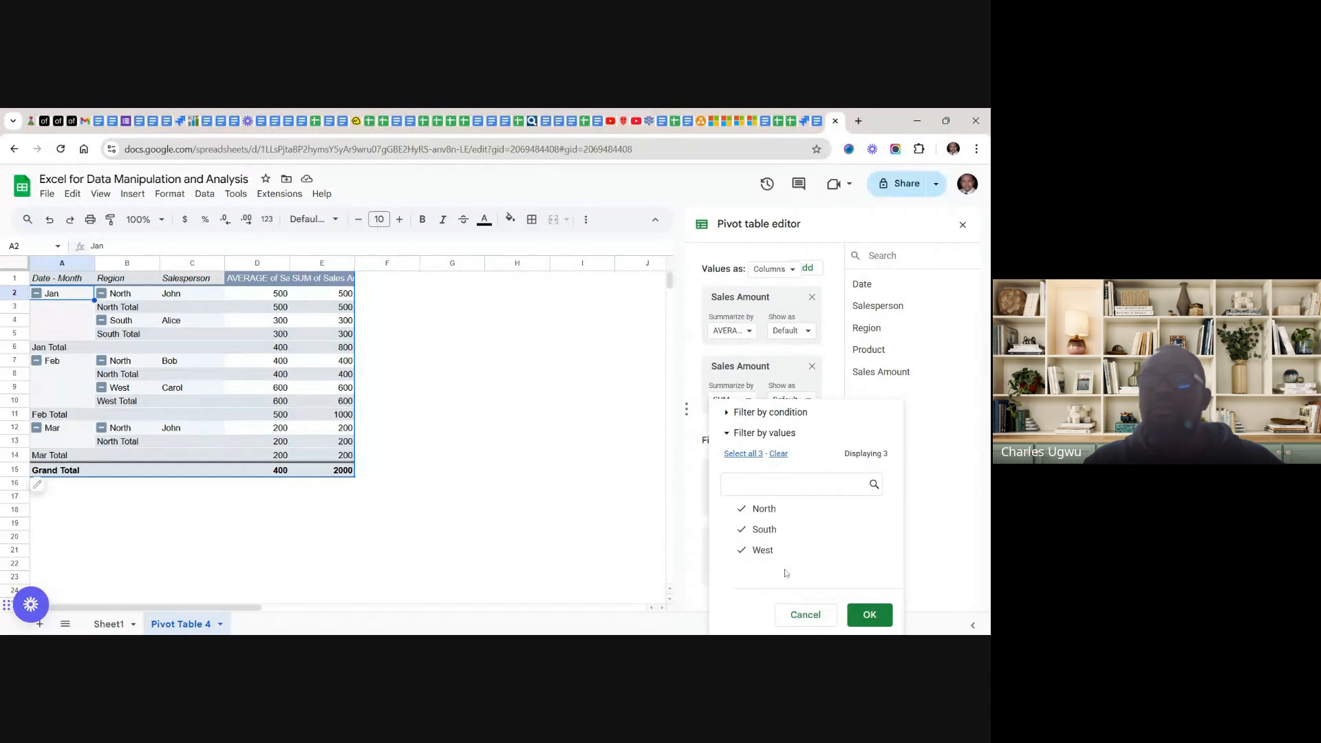
left_click(747, 510)
left_click(745, 531)
left_click(870, 615)
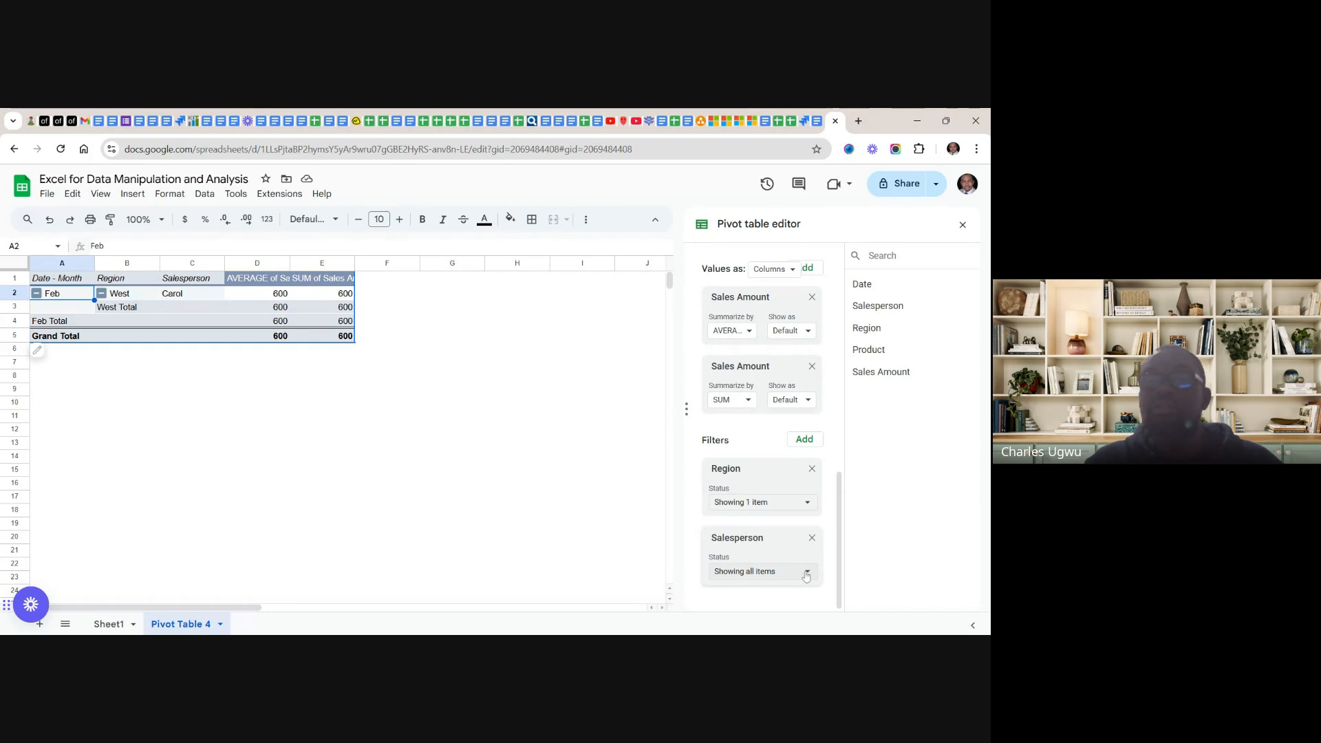
- Include all three regions again in the pivot table's Region filter
left_click(807, 504)
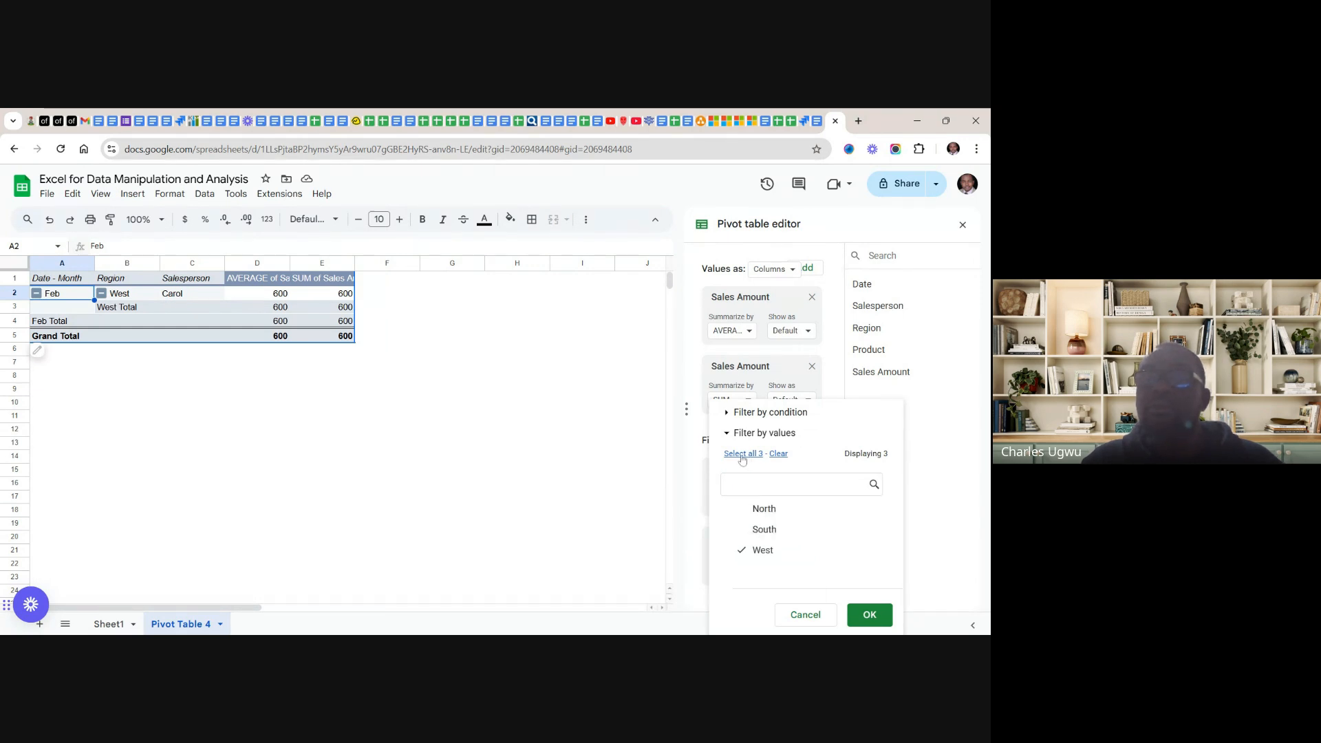
left_click(870, 614)
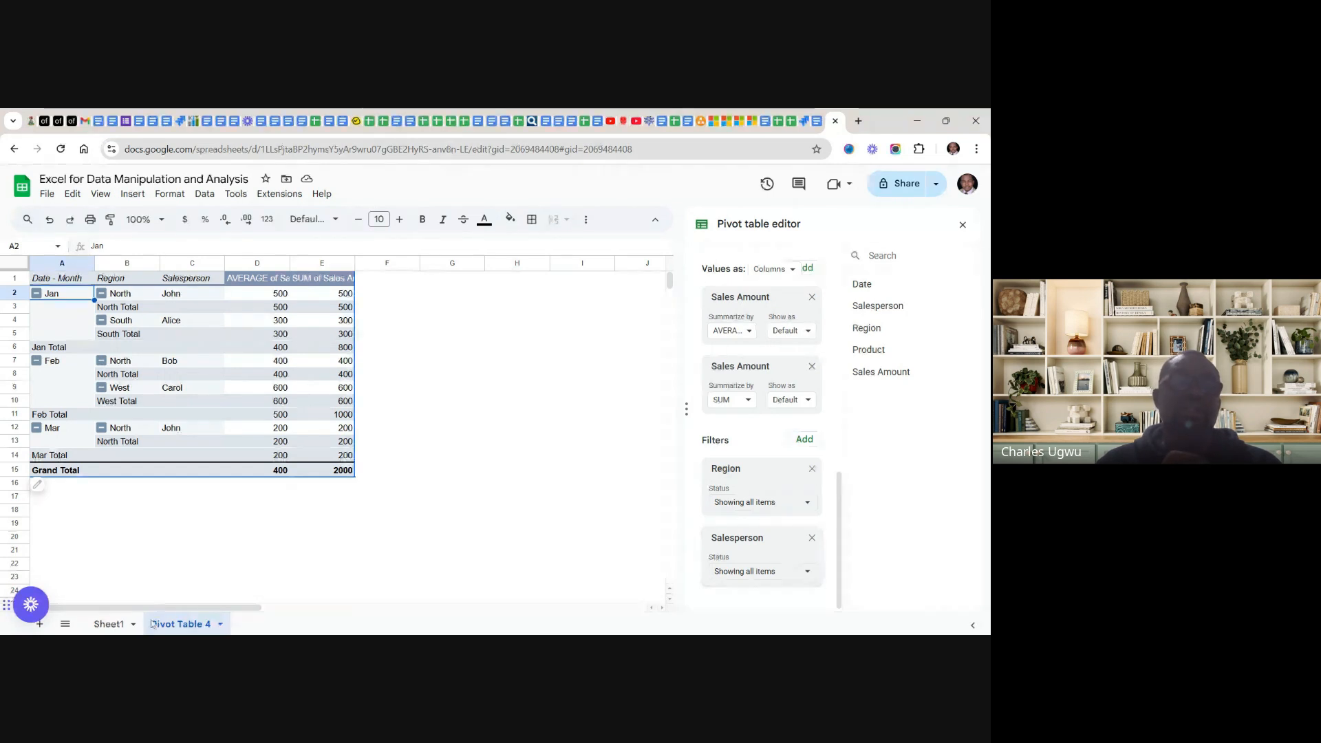
- Review the source data on Sheet1 and read the pivot chart instructions in the Data Analysis Mastery V.1 document
left_click(112, 626)
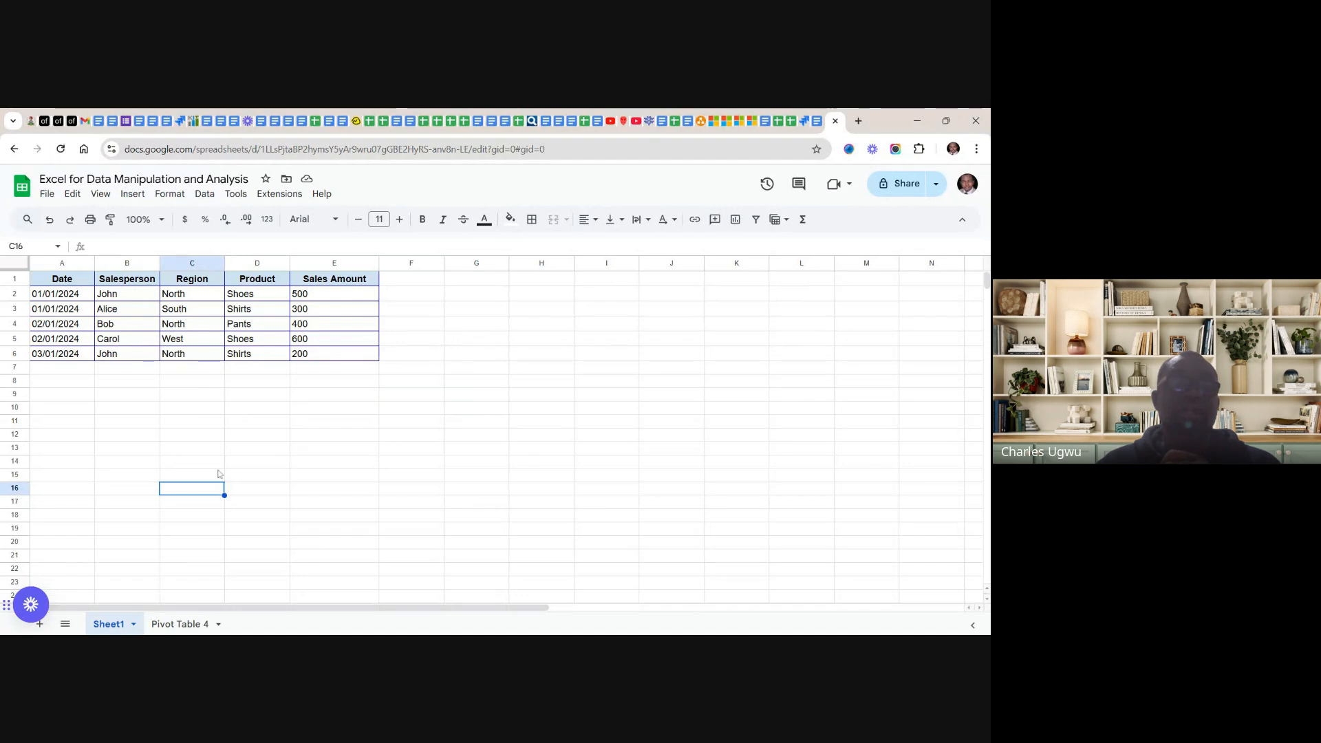
left_click(178, 625)
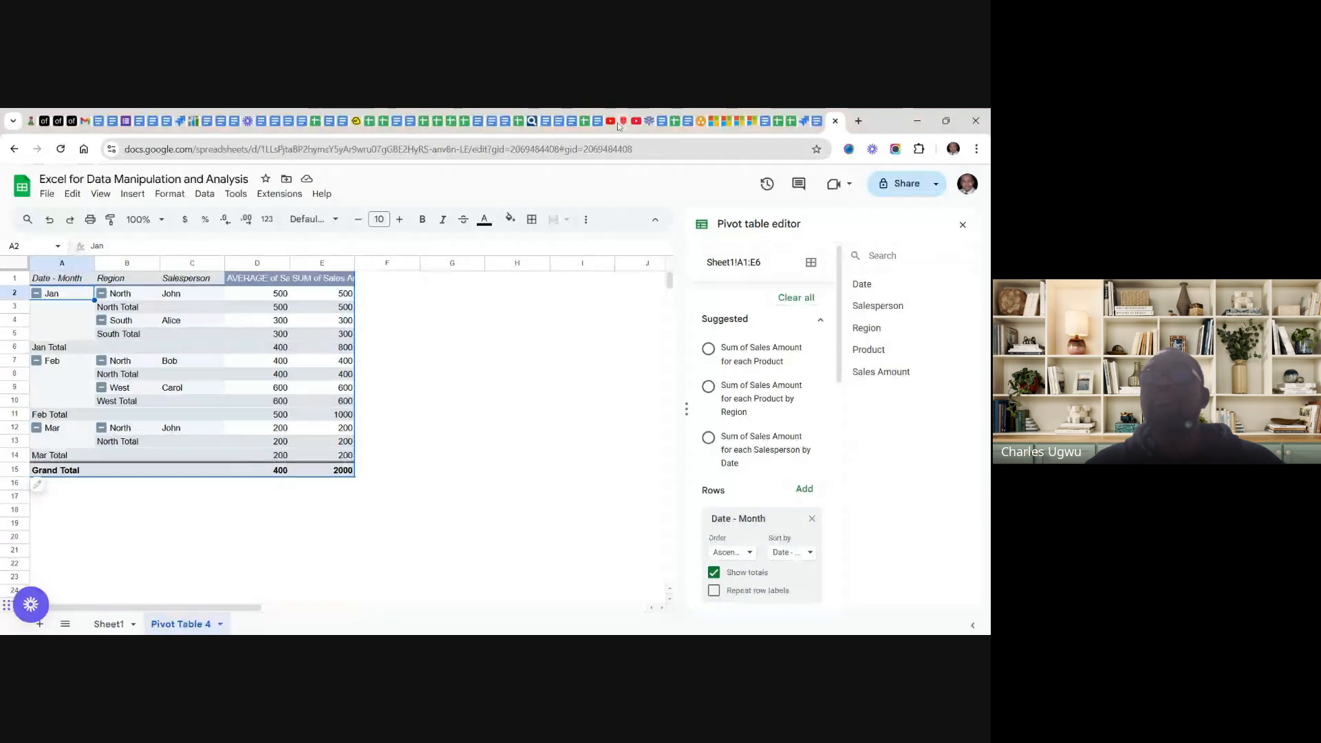
left_click(820, 125)
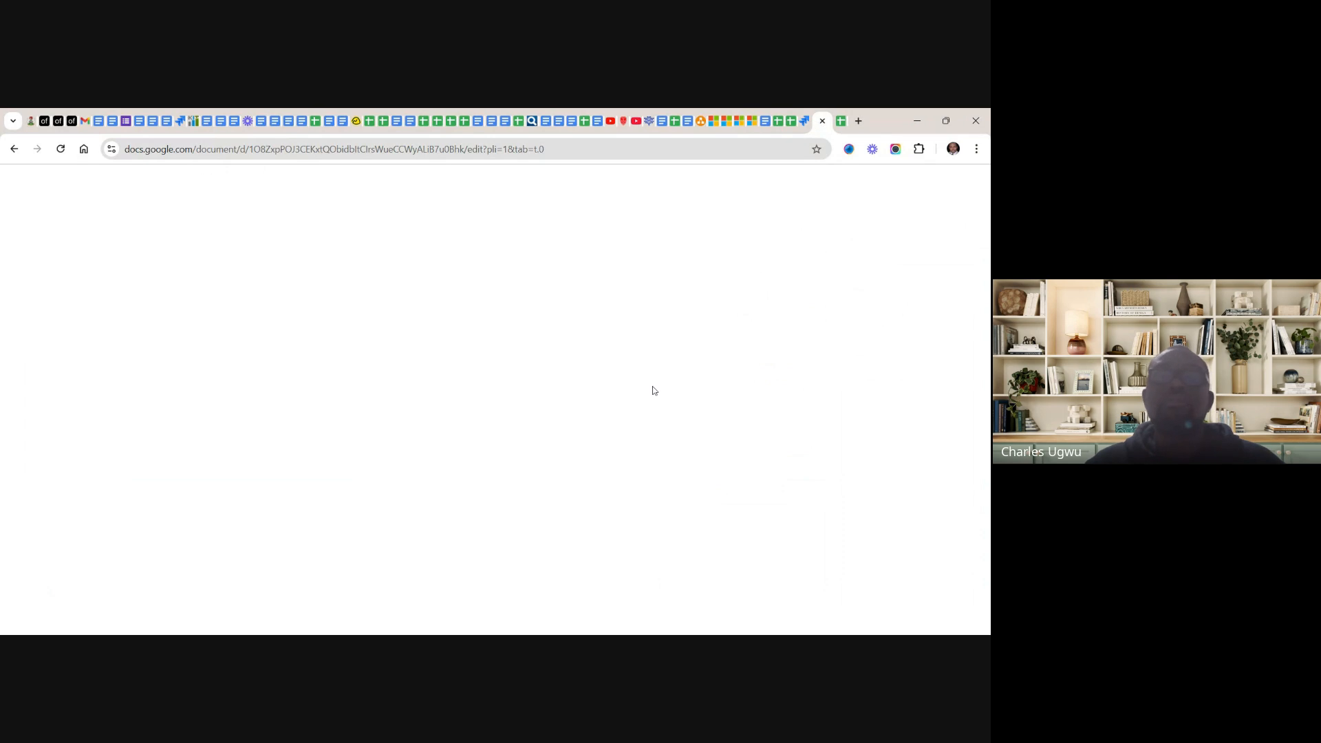
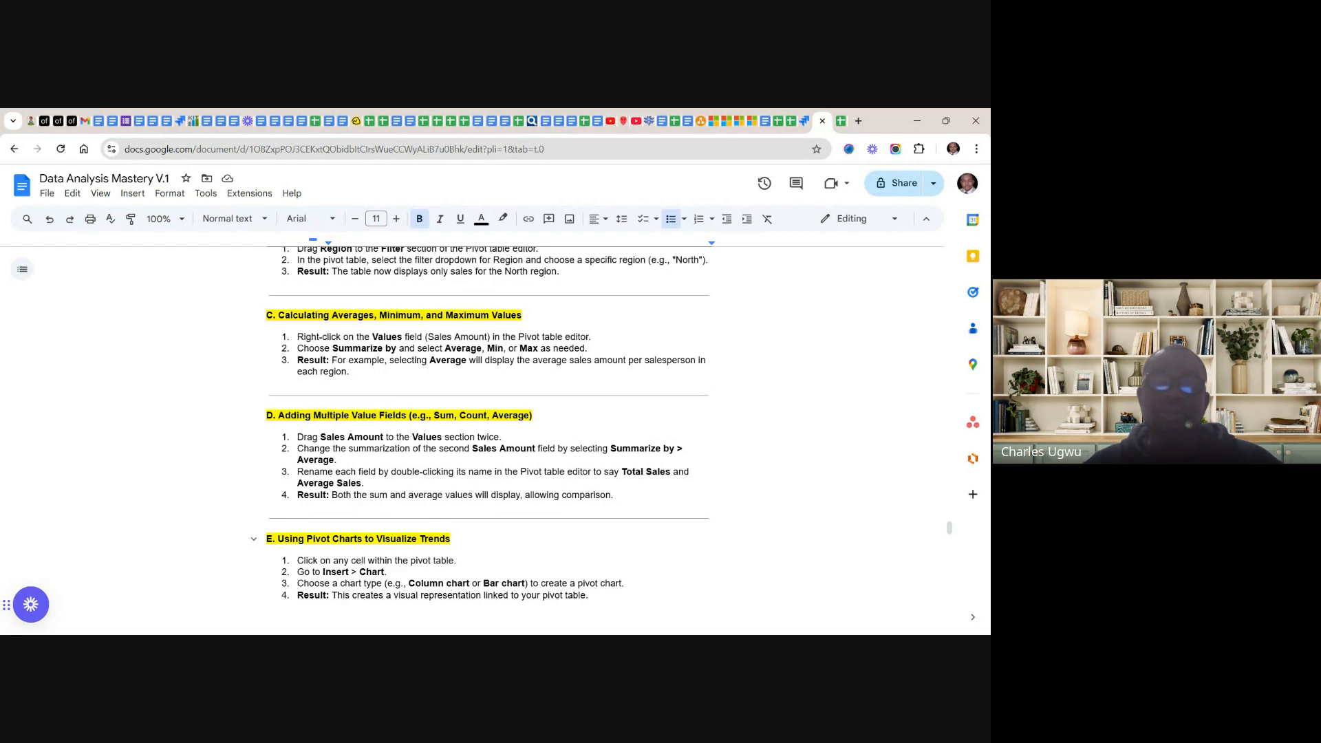
scroll(489, 412, "down", 1)
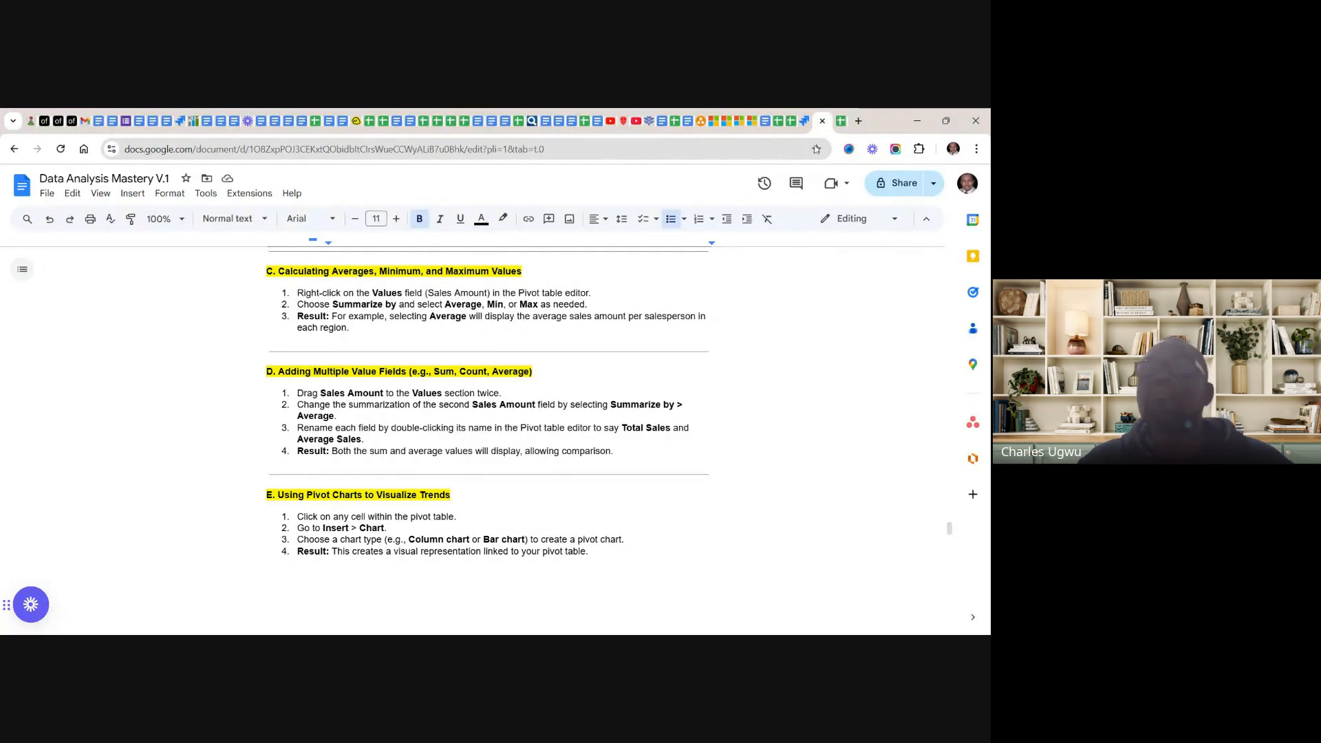
- Return to the Pivot Table 4 sheet in the spreadsheet and insert a column chart from the pivot table
left_click(841, 121)
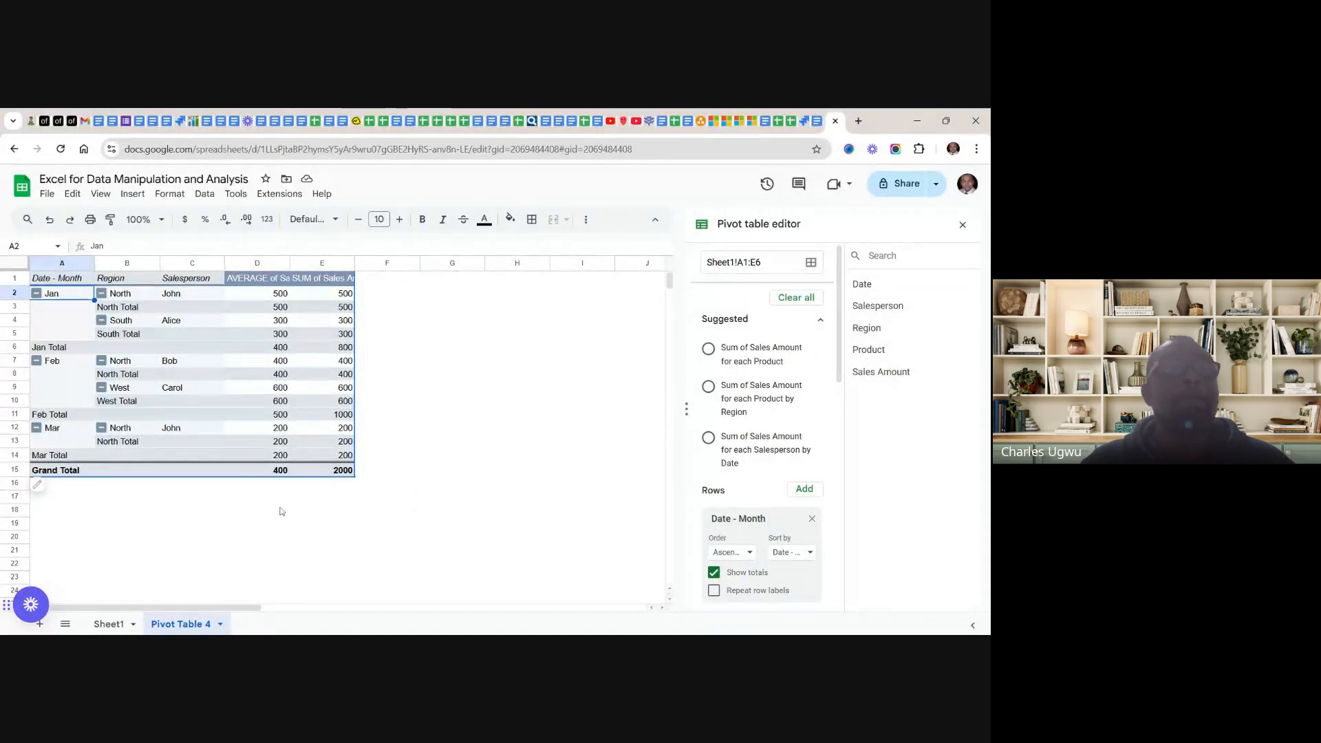
left_click(132, 195)
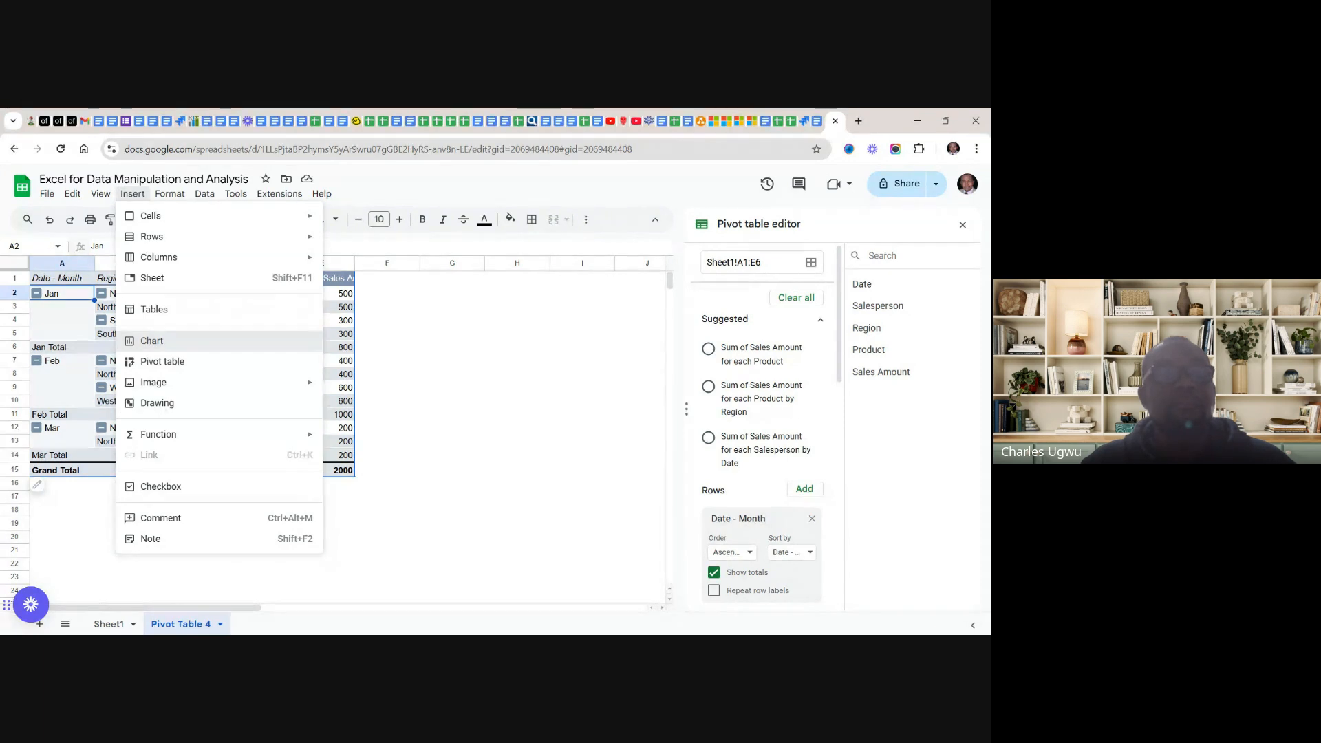
key("Escape")
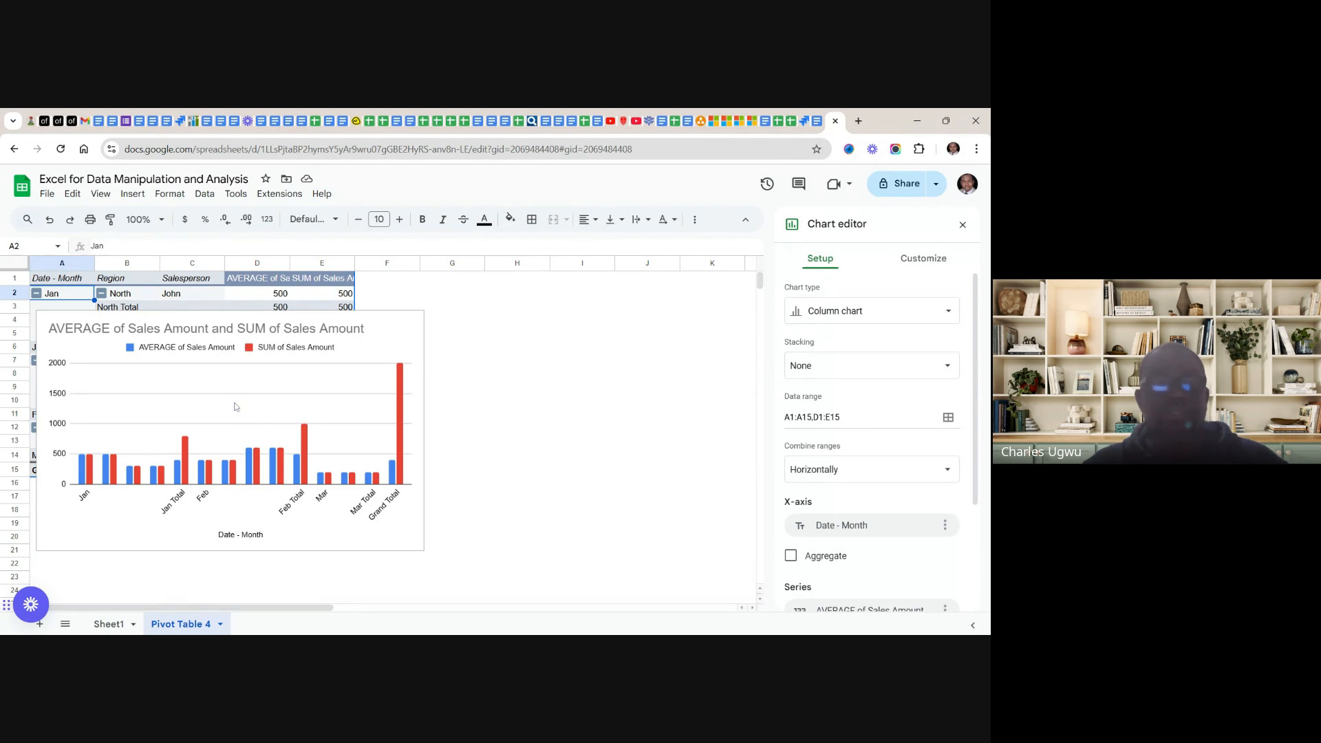
- Move the chart off the pivot table into the empty columns beside it and shrink it to about five columns wide
left_click(294, 418)
left_click_drag(294, 417, 626, 396)
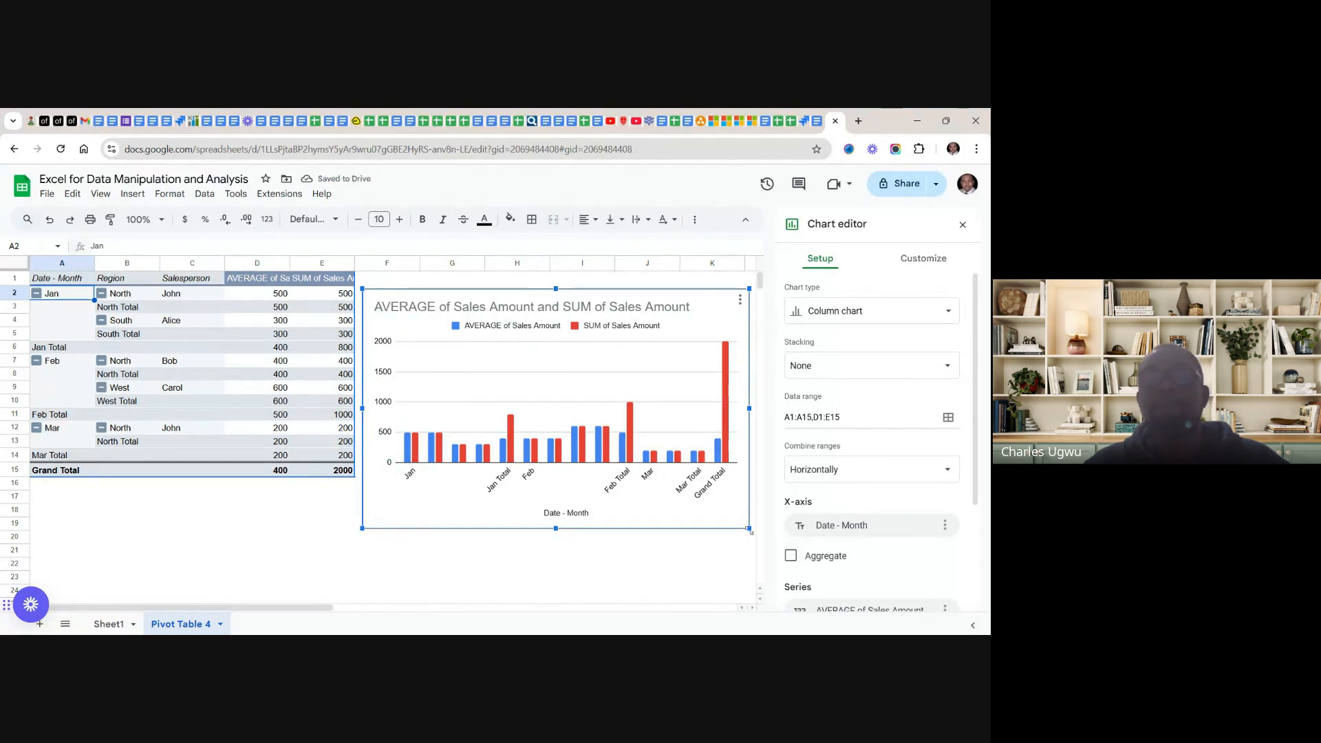
left_click_drag(751, 531, 676, 461)
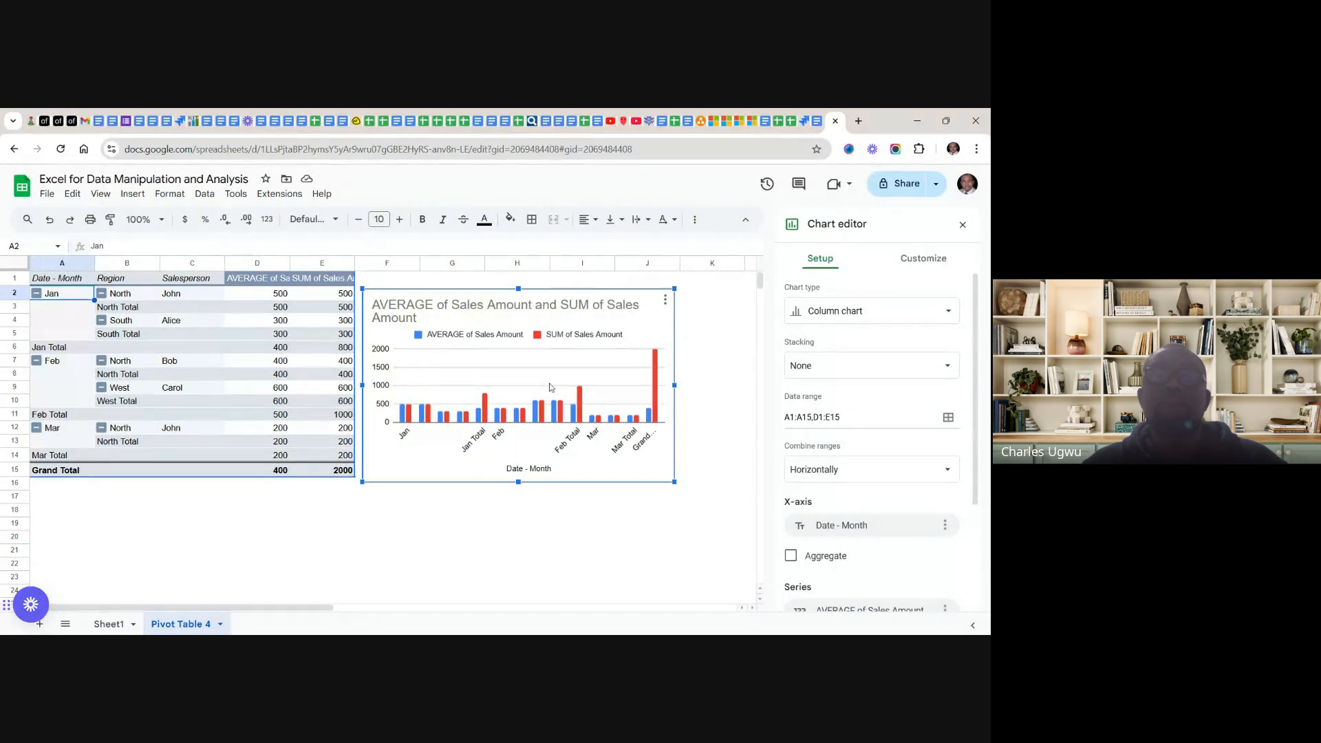
left_click_drag(553, 382, 562, 375)
left_click(647, 527)
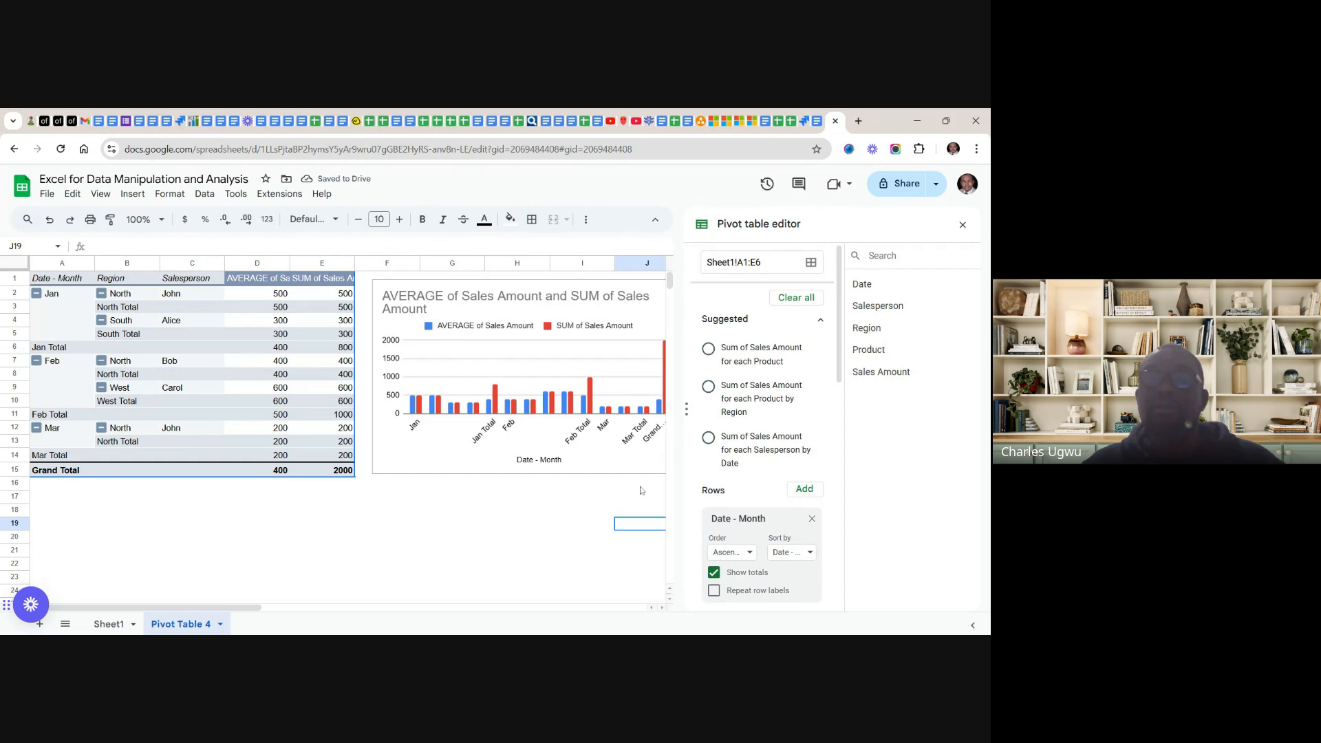
- Shrink the chart further to about four columns wide and place it beside the pivot table over columns F to I
left_click(579, 470)
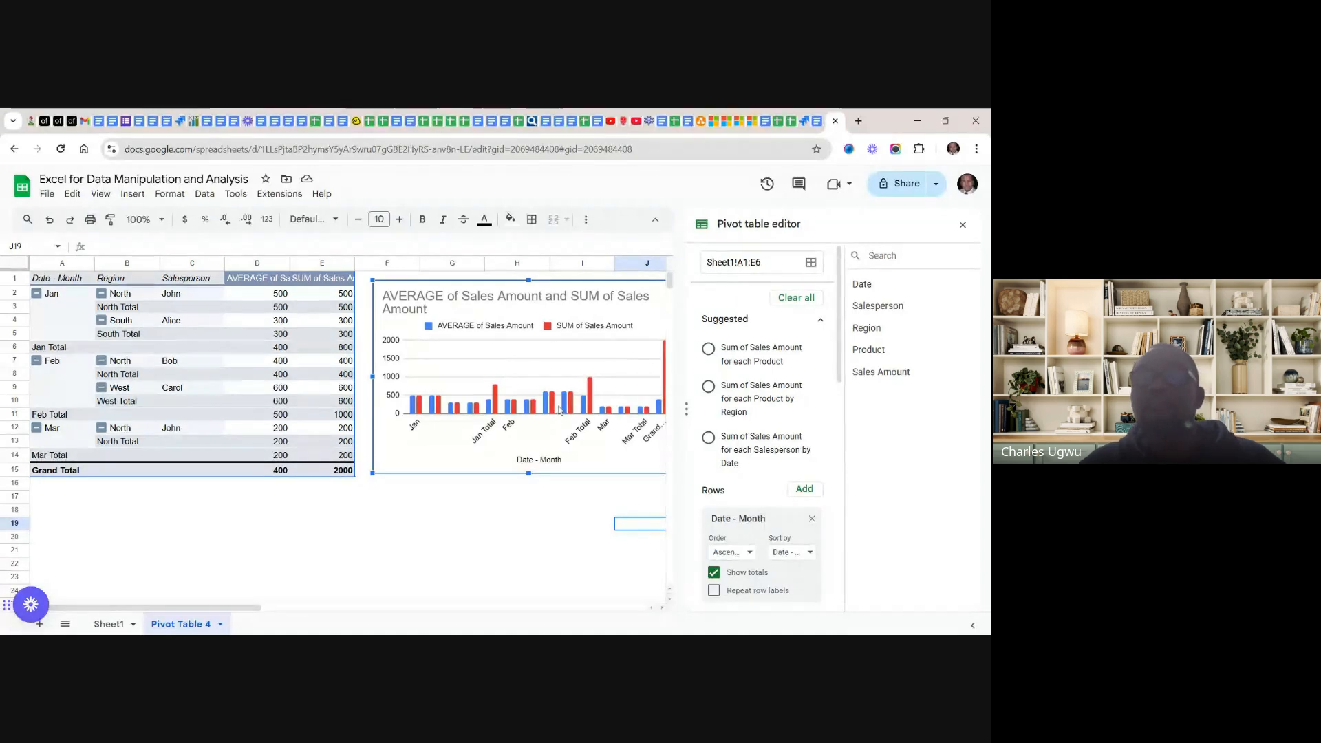
left_click_drag(559, 409, 511, 438)
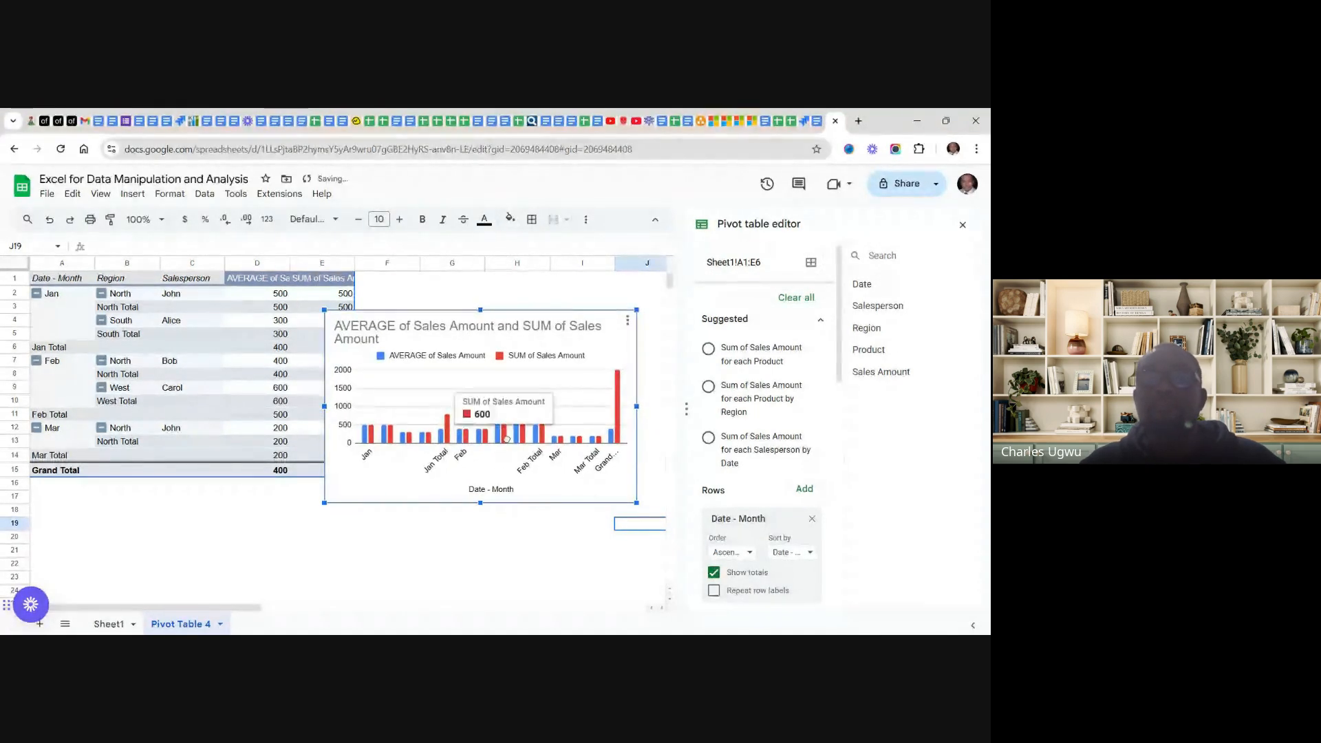
left_click_drag(636, 503, 570, 463)
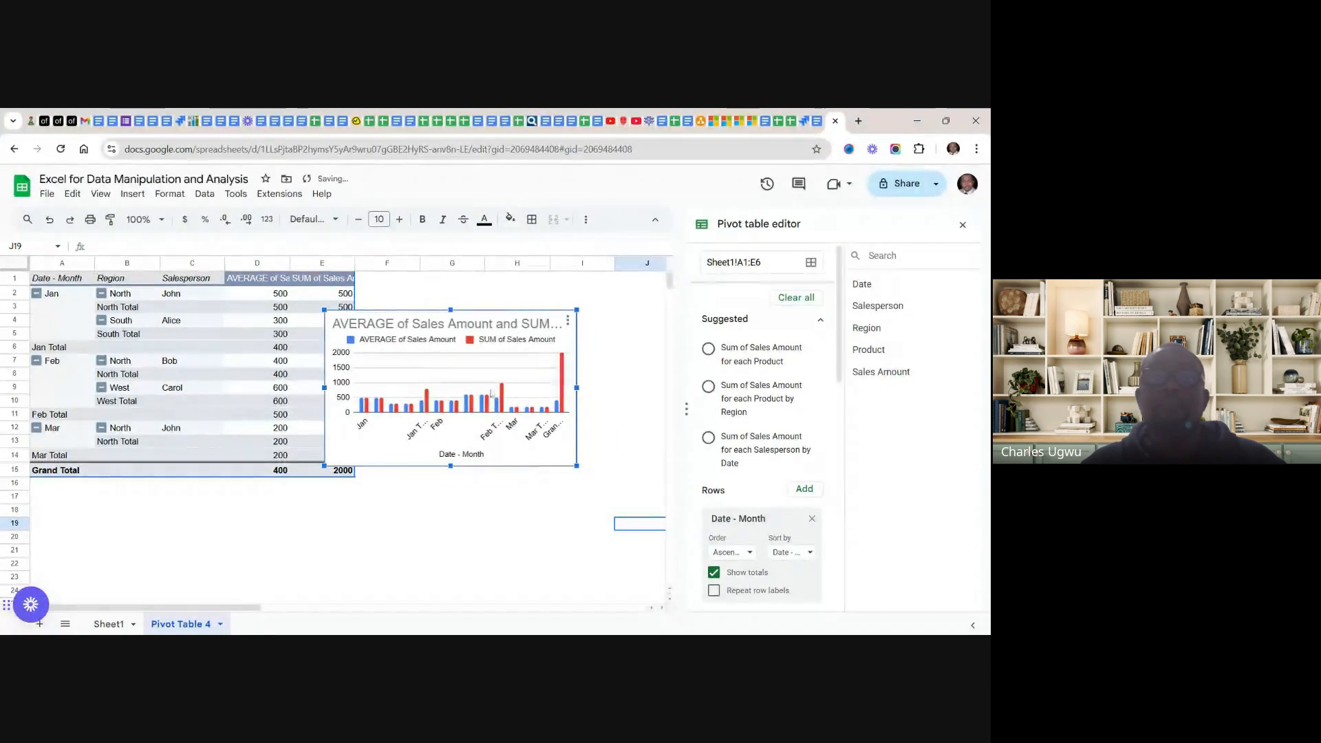
left_click_drag(486, 378, 531, 351)
left_click(513, 499)
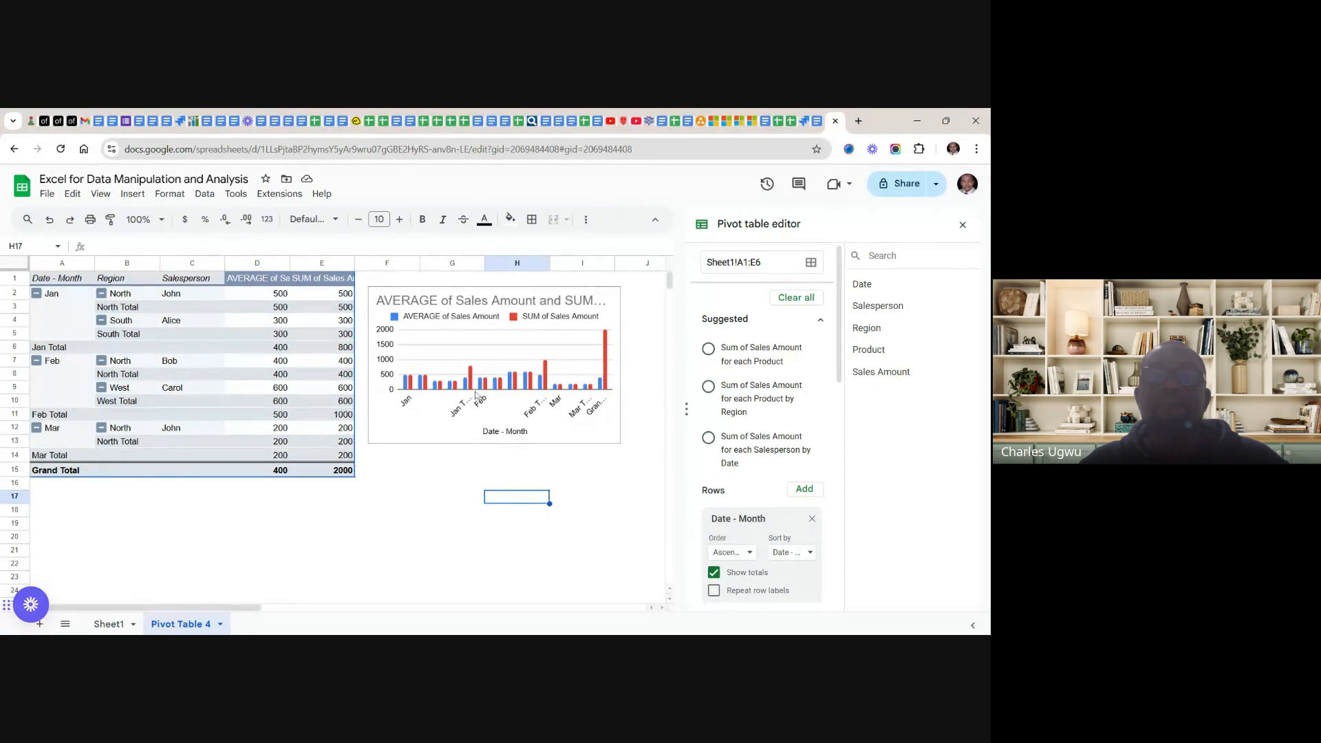
- Move the chart below the pivot table from row 17 and enlarge it to span about columns A to I, down to row 39
left_click(524, 365)
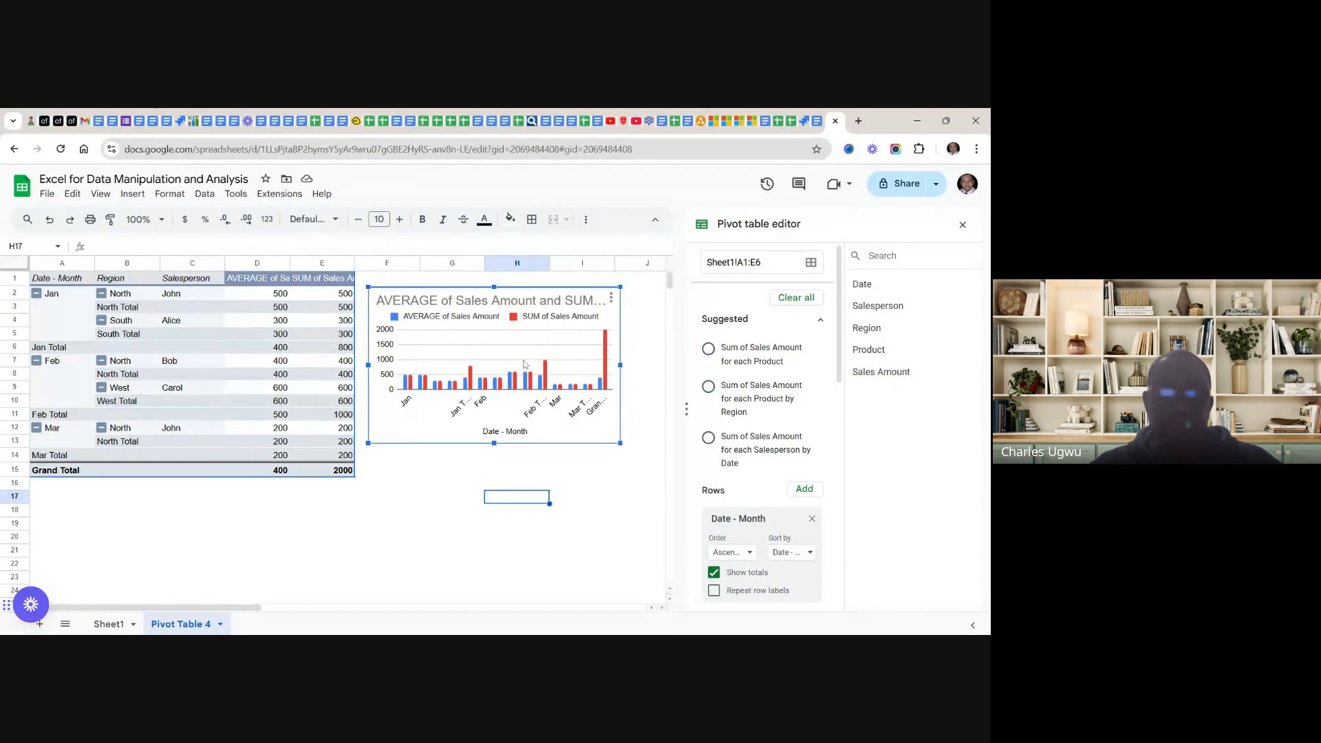
left_click_drag(523, 366, 214, 564)
scroll(540, 522, "down", 1)
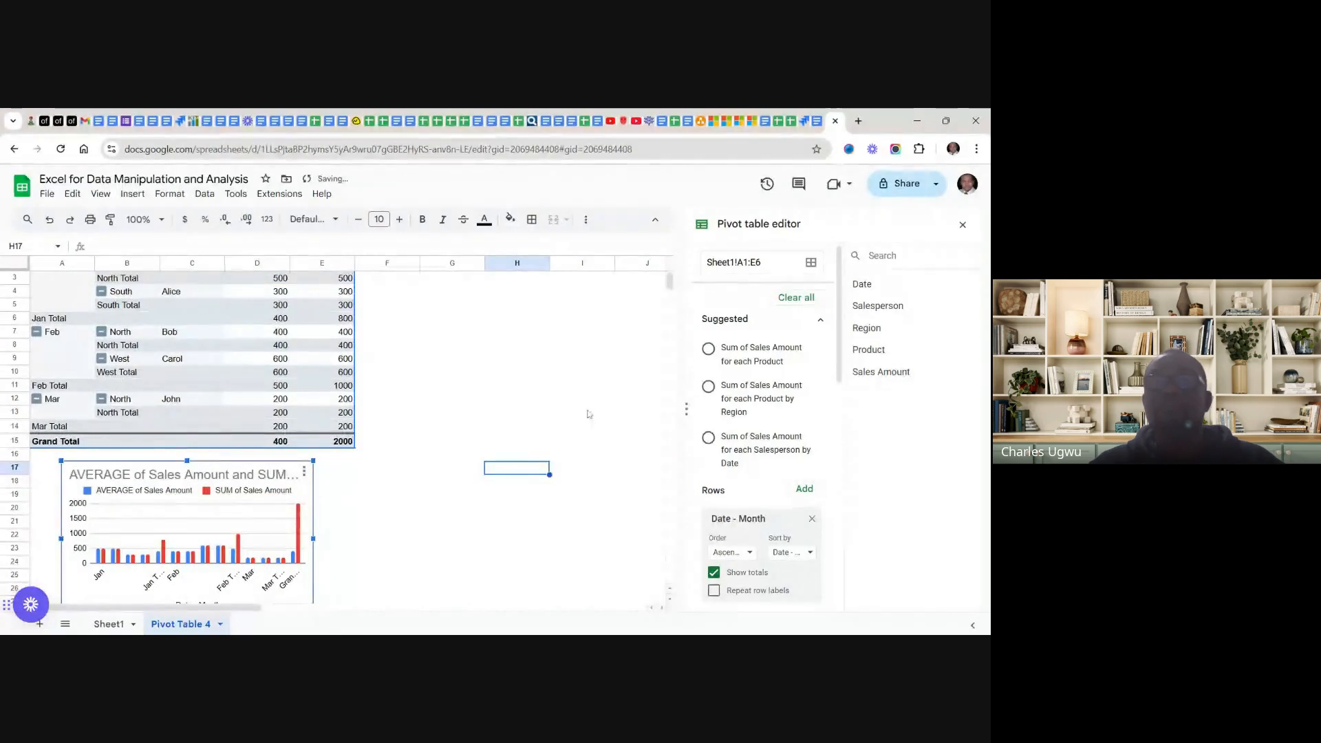
mouse_move(672, 287)
left_mouse_down()
mouse_move(672, 303)
mouse_move(673, 291)
left_mouse_up()
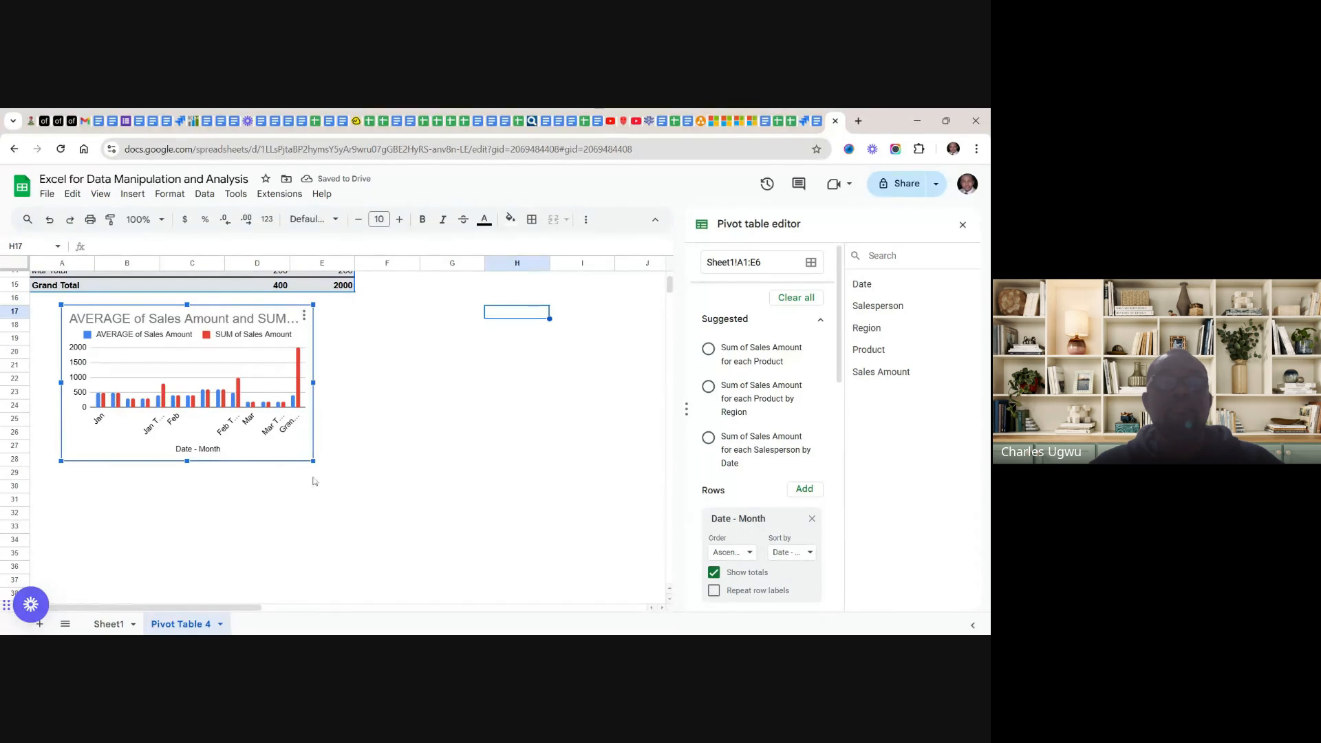
left_click_drag(313, 461, 559, 556)
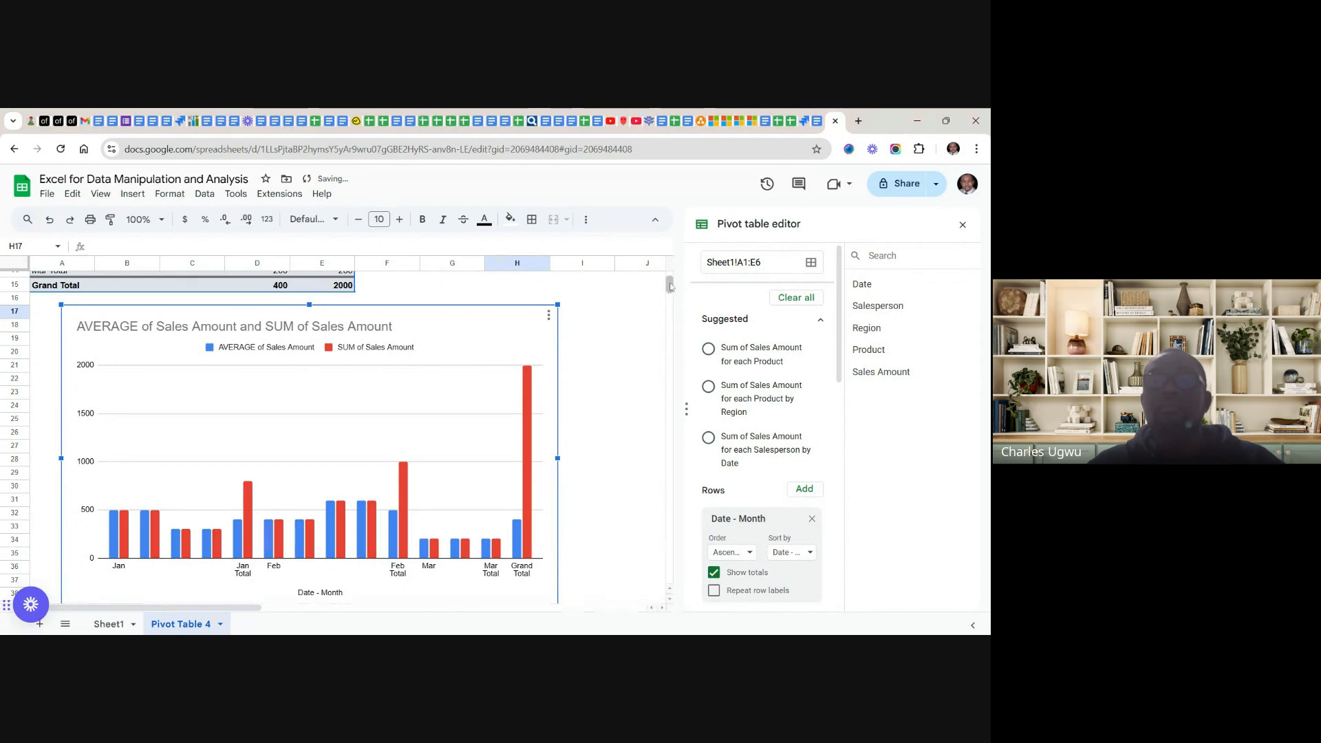
left_click_drag(670, 284, 669, 287)
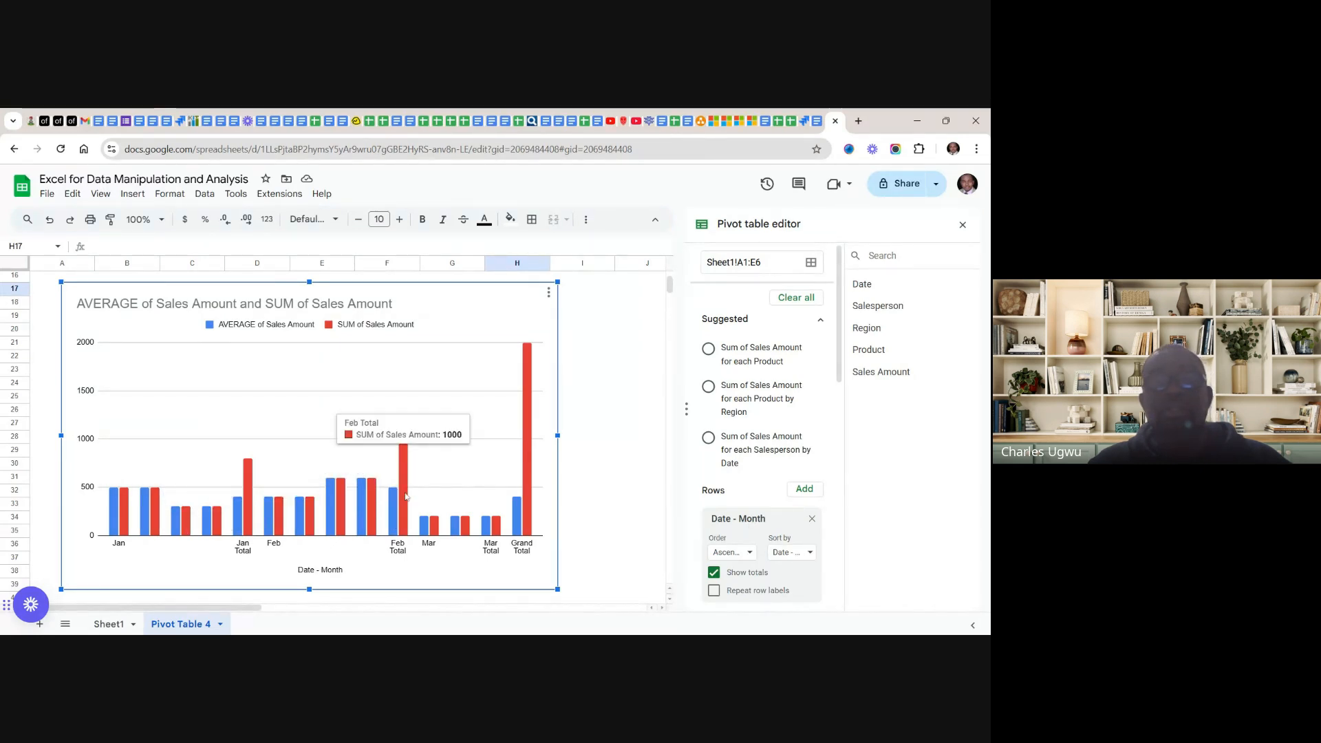
- Examine the average and sum of Sales Amount bars for each month, the monthly totals and the grand total in the chart
mouse_move(530, 526)
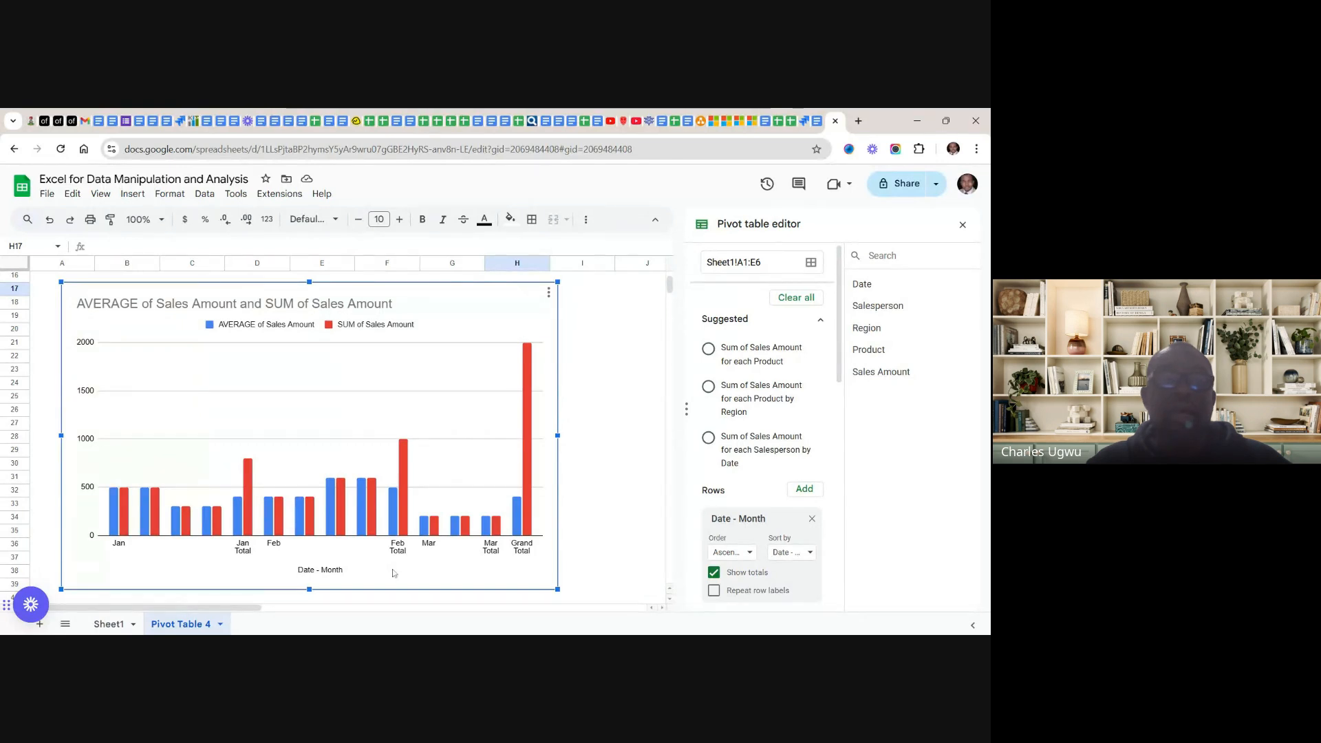
mouse_move(407, 484)
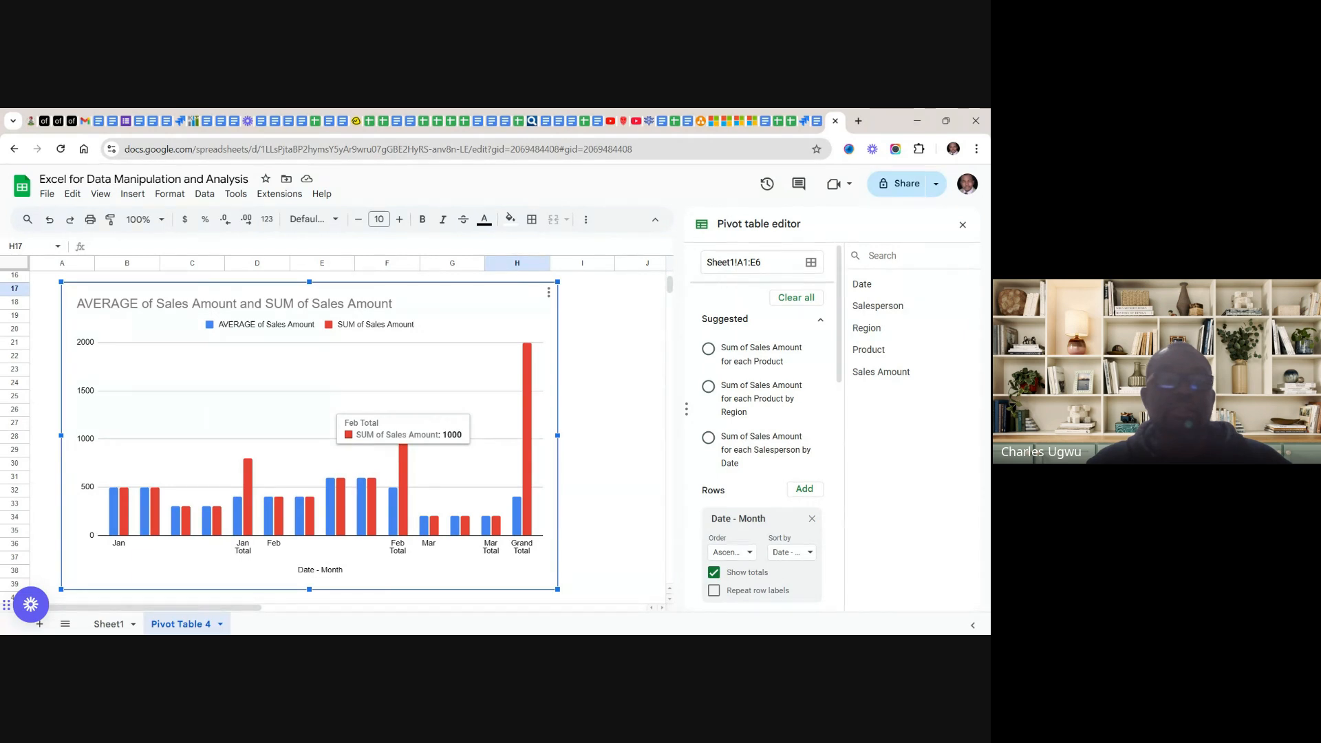
mouse_move(249, 523)
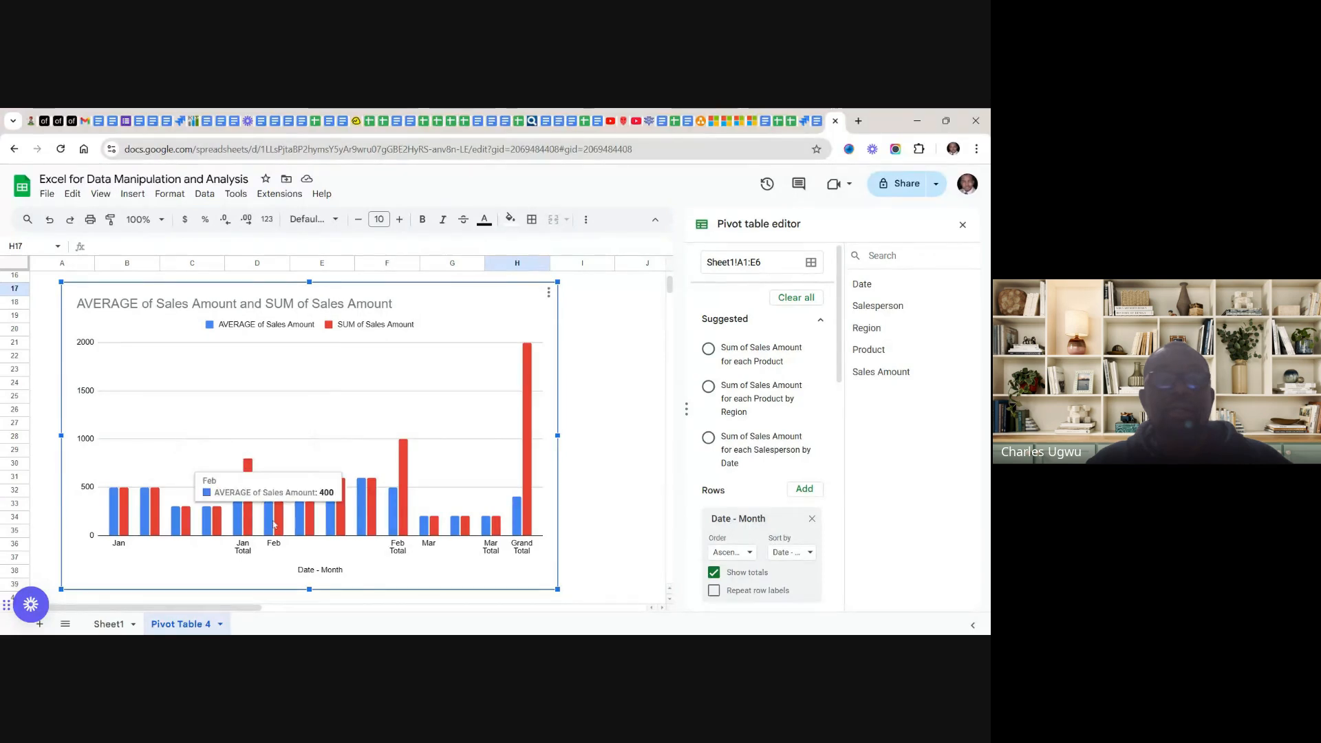
mouse_move(363, 530)
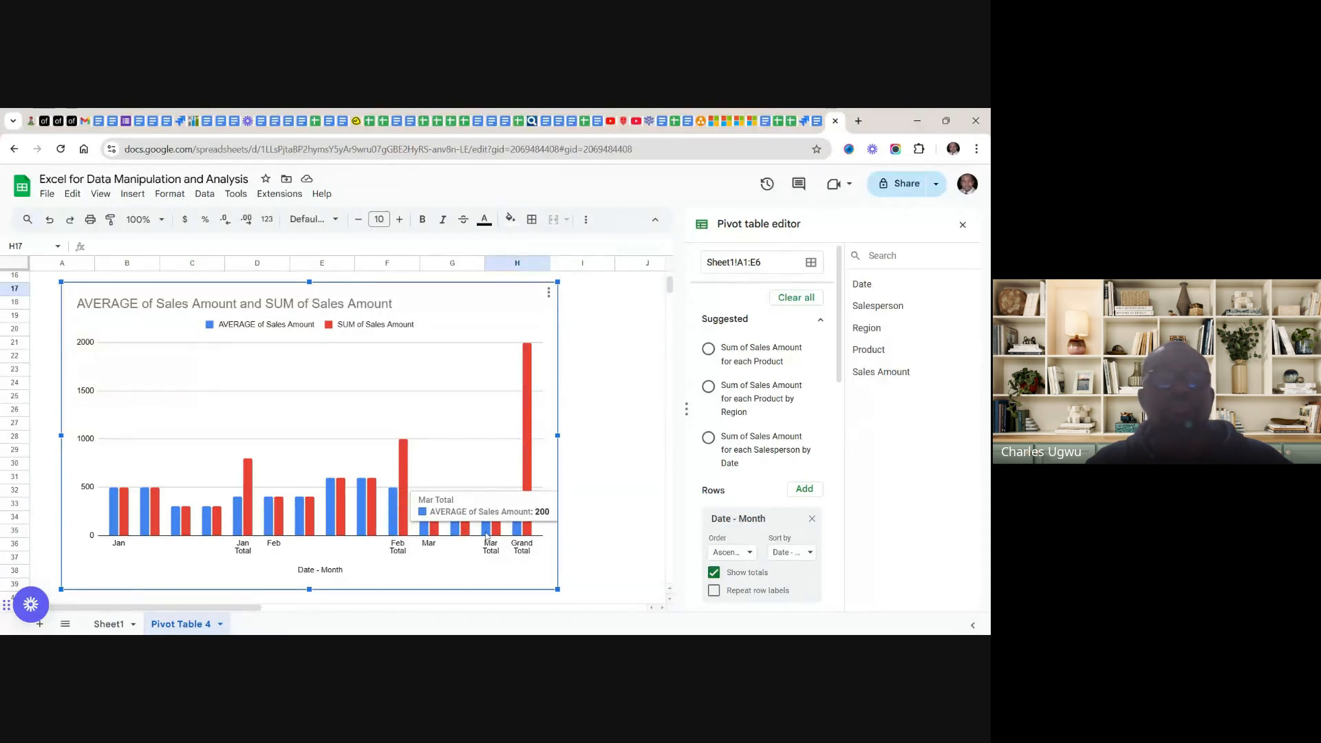
mouse_move(417, 529)
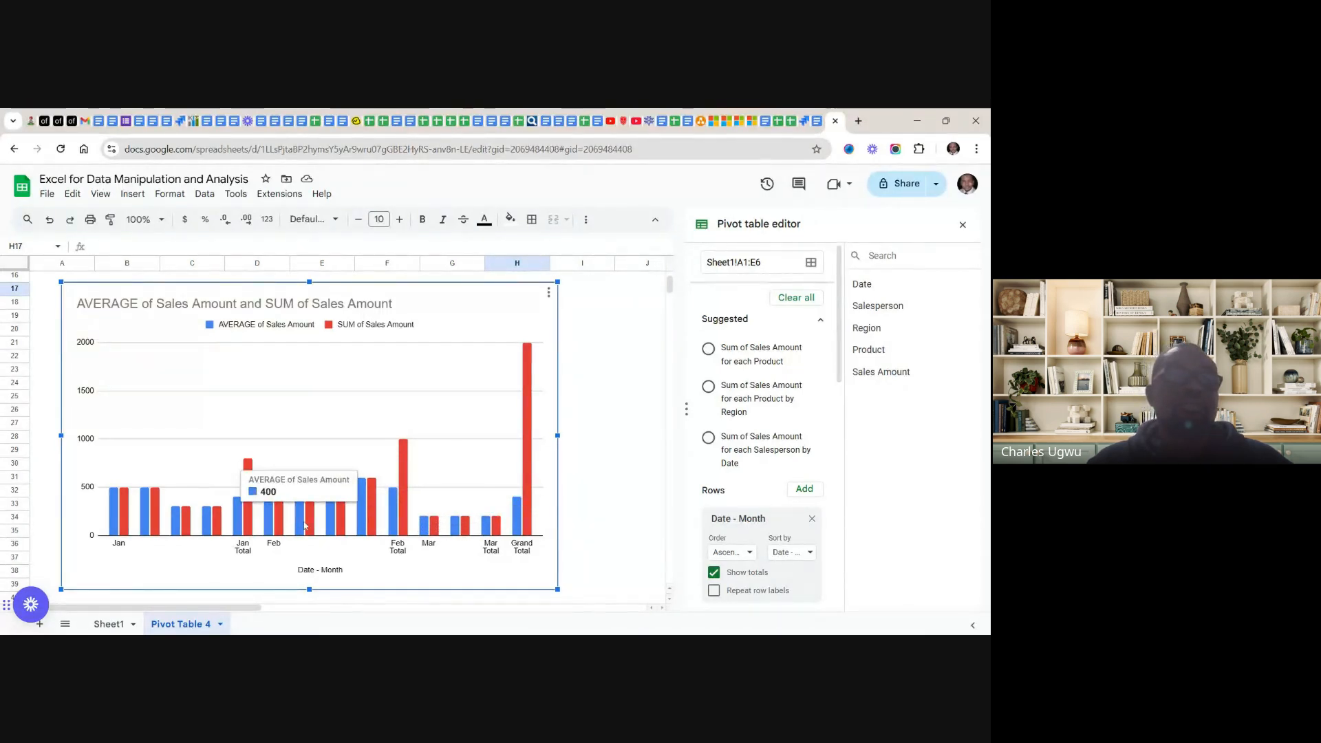
mouse_move(124, 540)
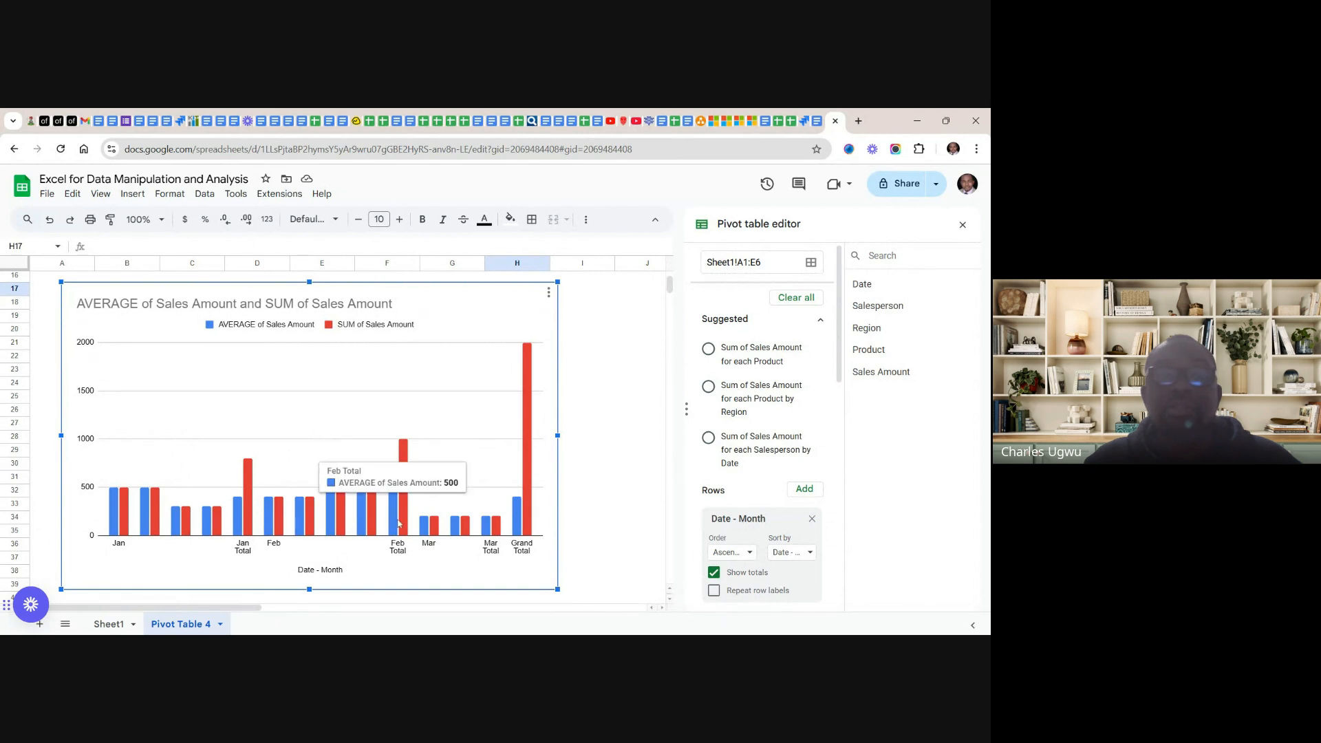
mouse_move(470, 533)
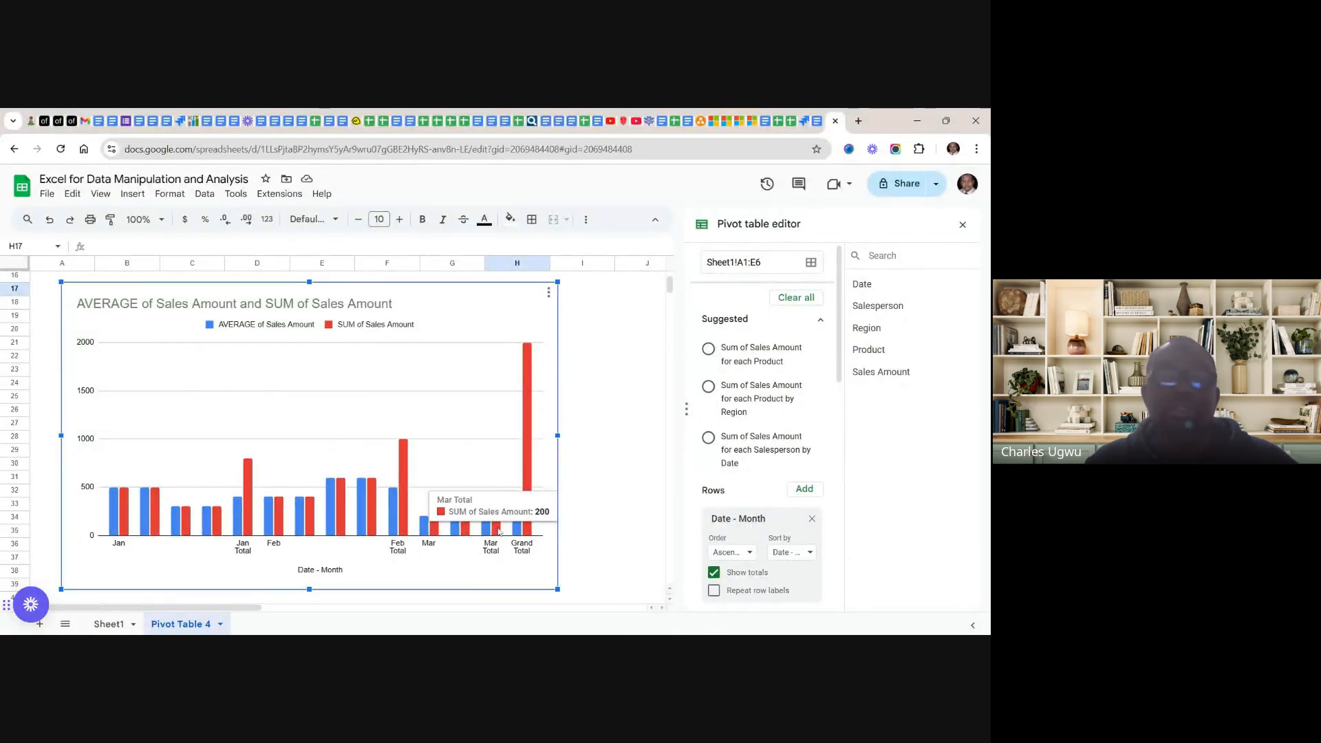
- Review the column chart's editing options and open its vertical axis title settings
left_click(649, 465)
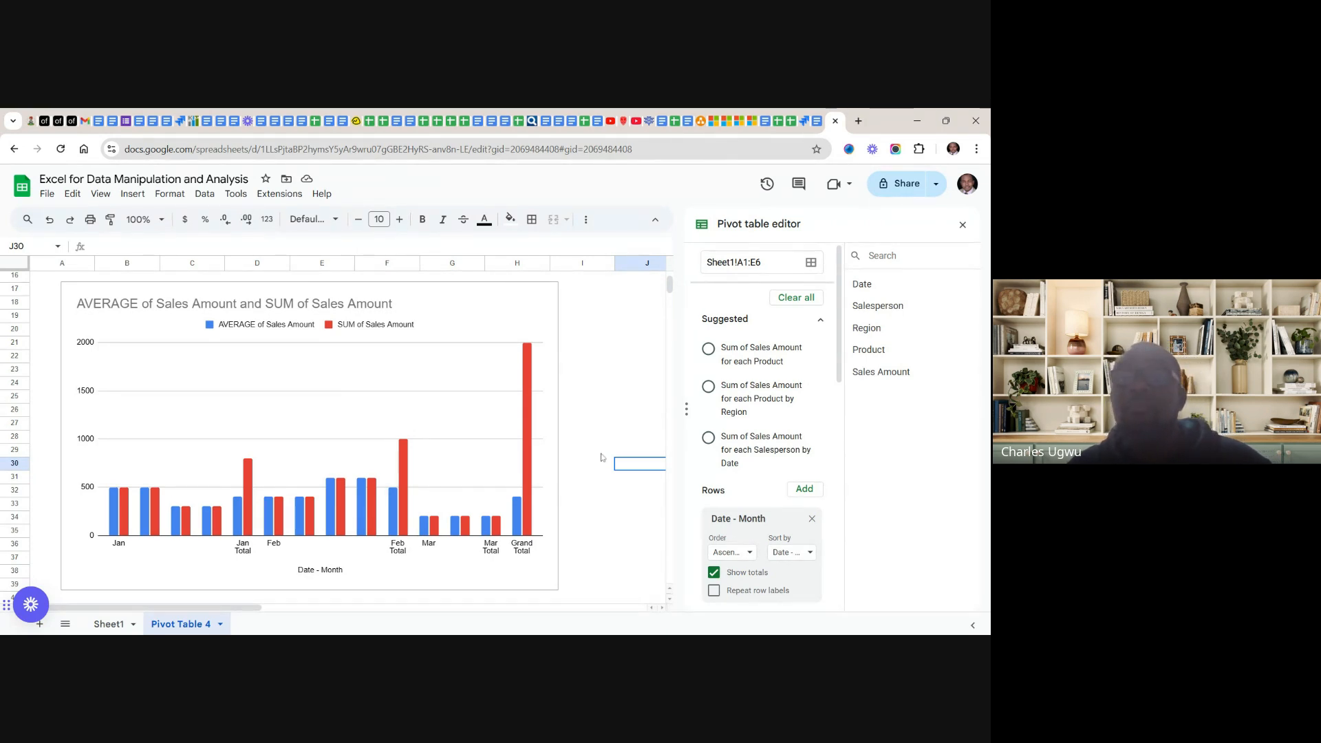
left_click(382, 403)
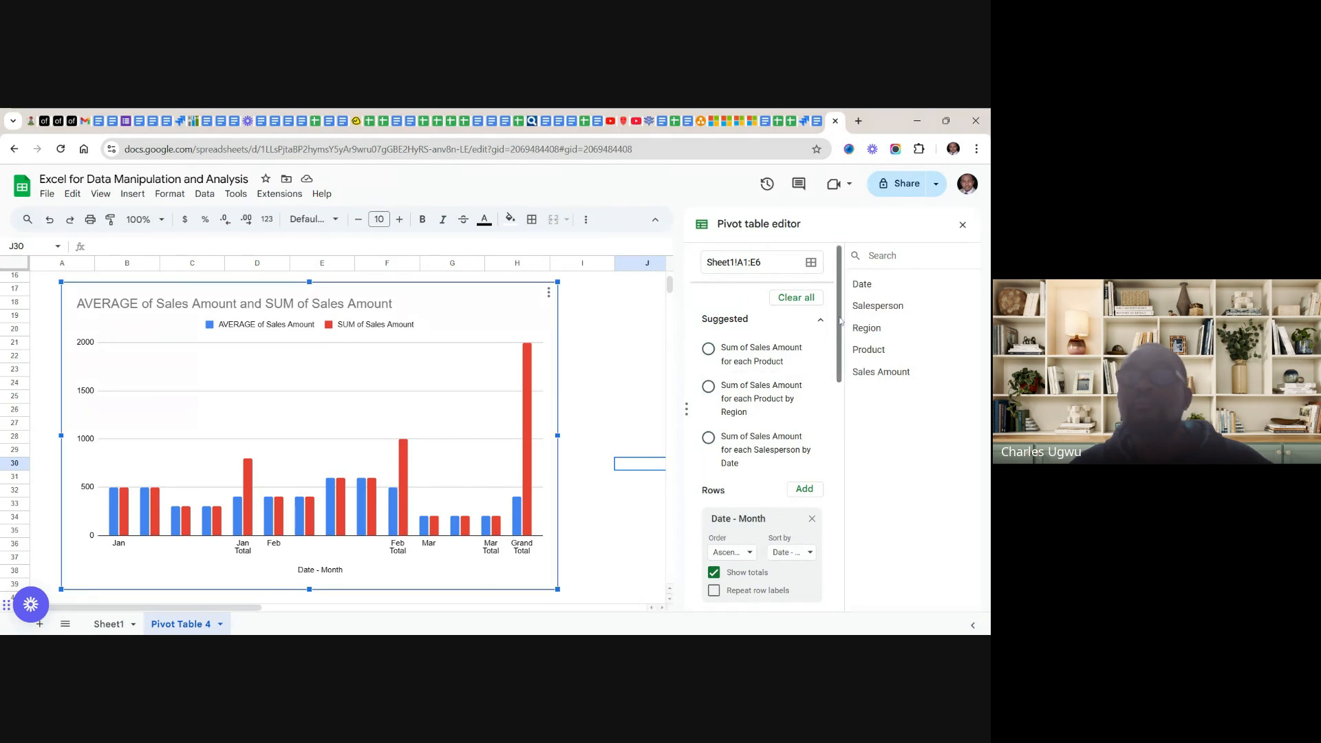
mouse_move(841, 323)
left_mouse_down()
mouse_move(861, 545)
mouse_move(856, 315)
left_mouse_up()
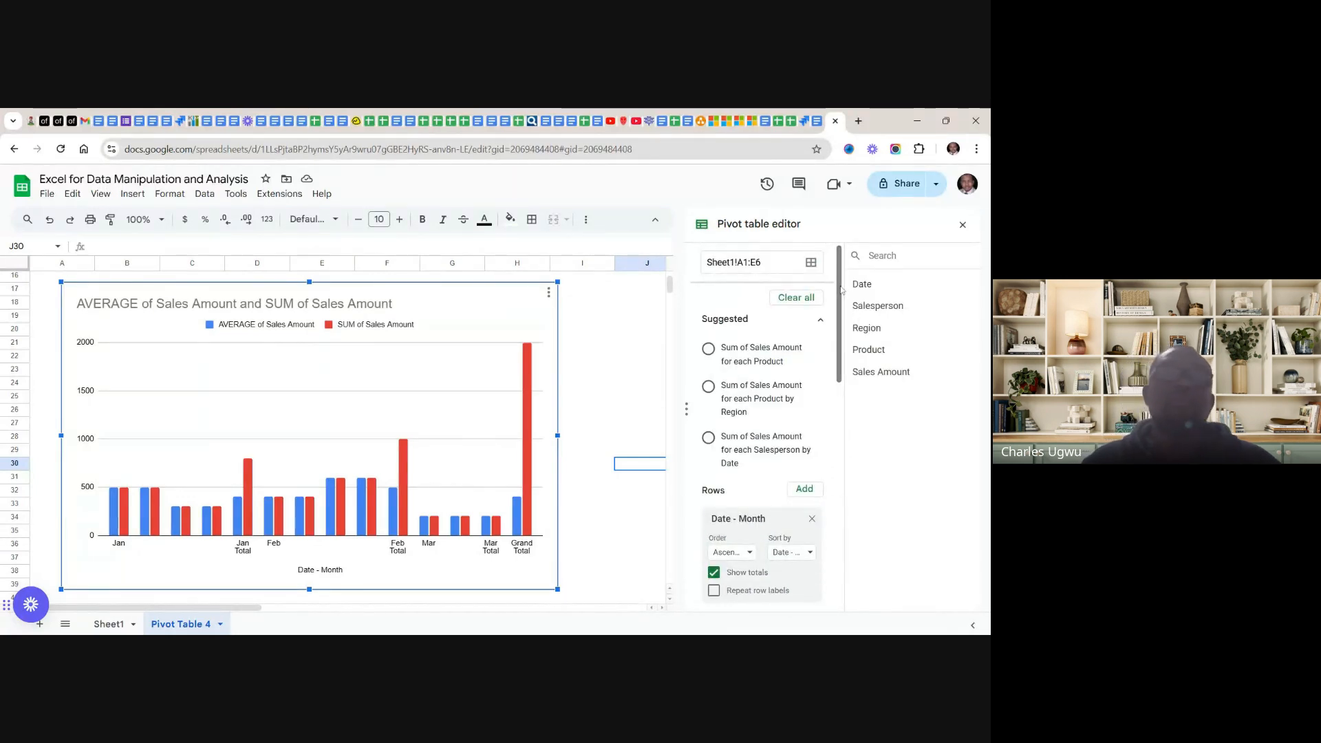
right_click(277, 355)
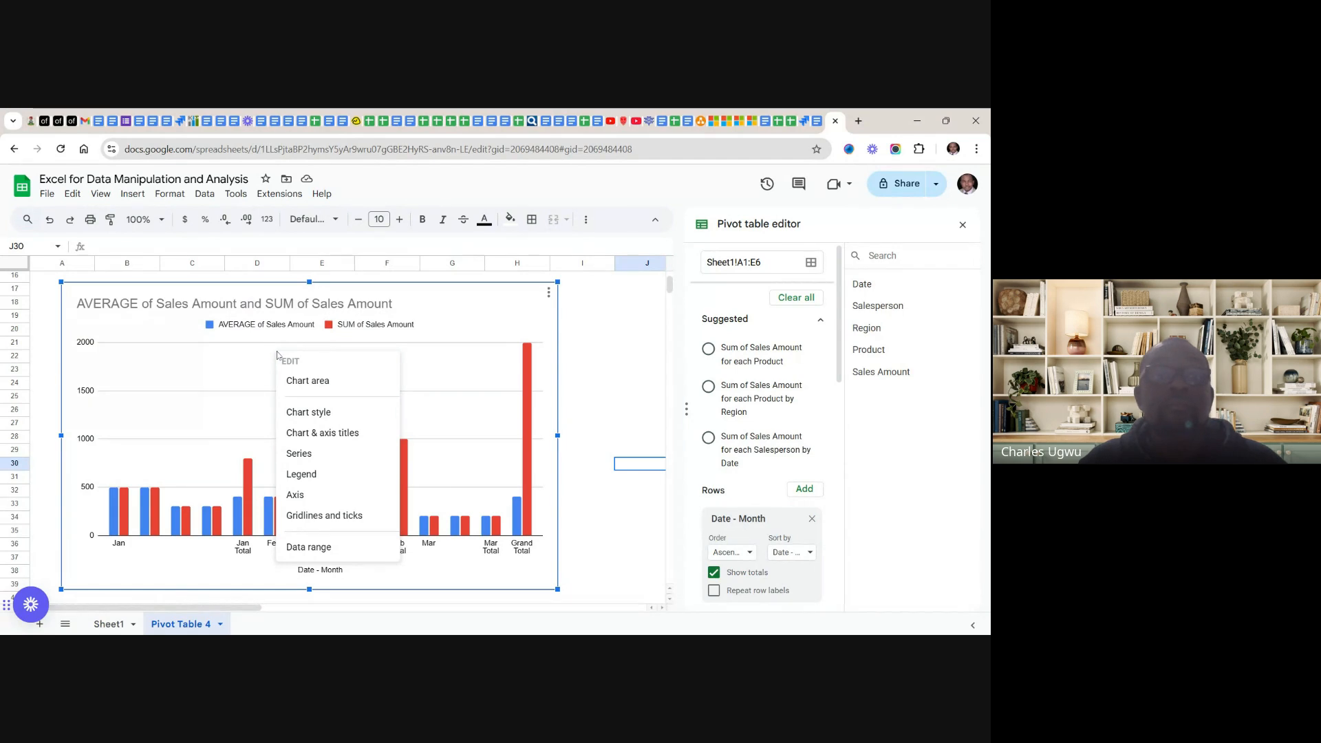
mouse_move(351, 380)
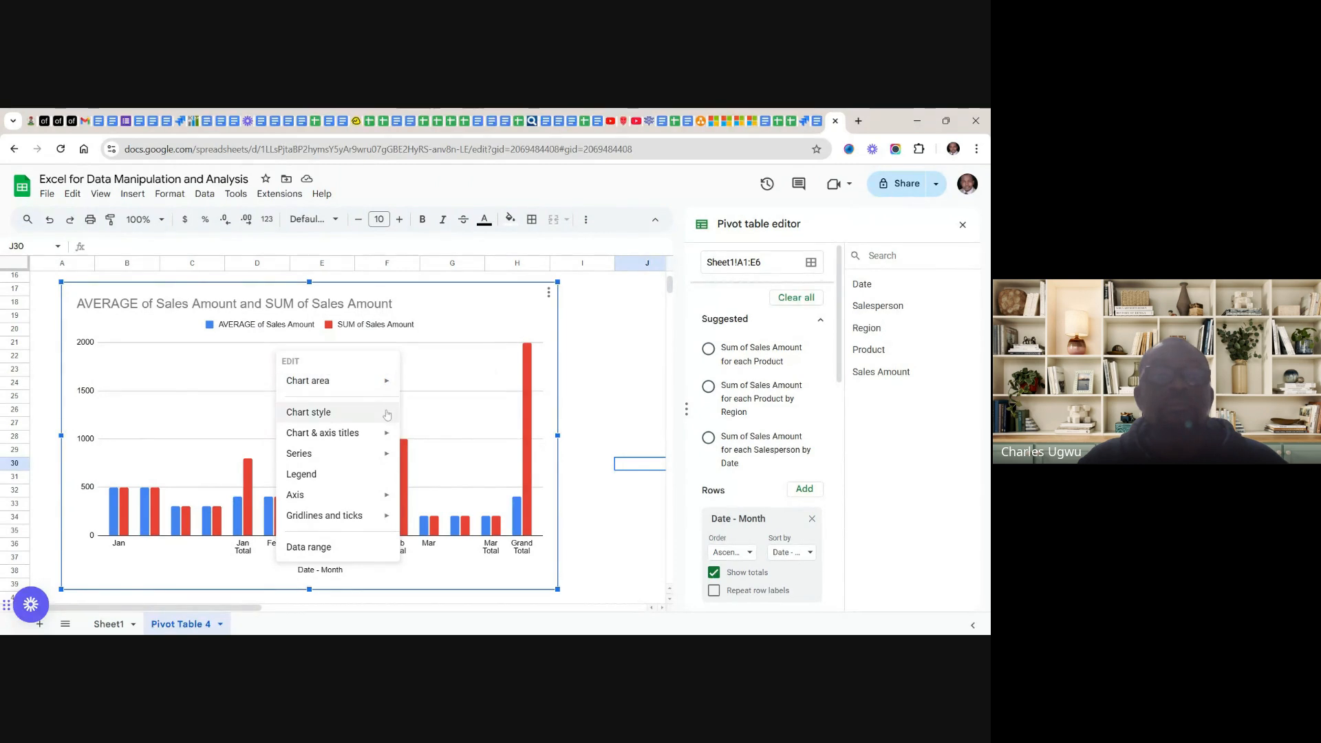
mouse_move(388, 432)
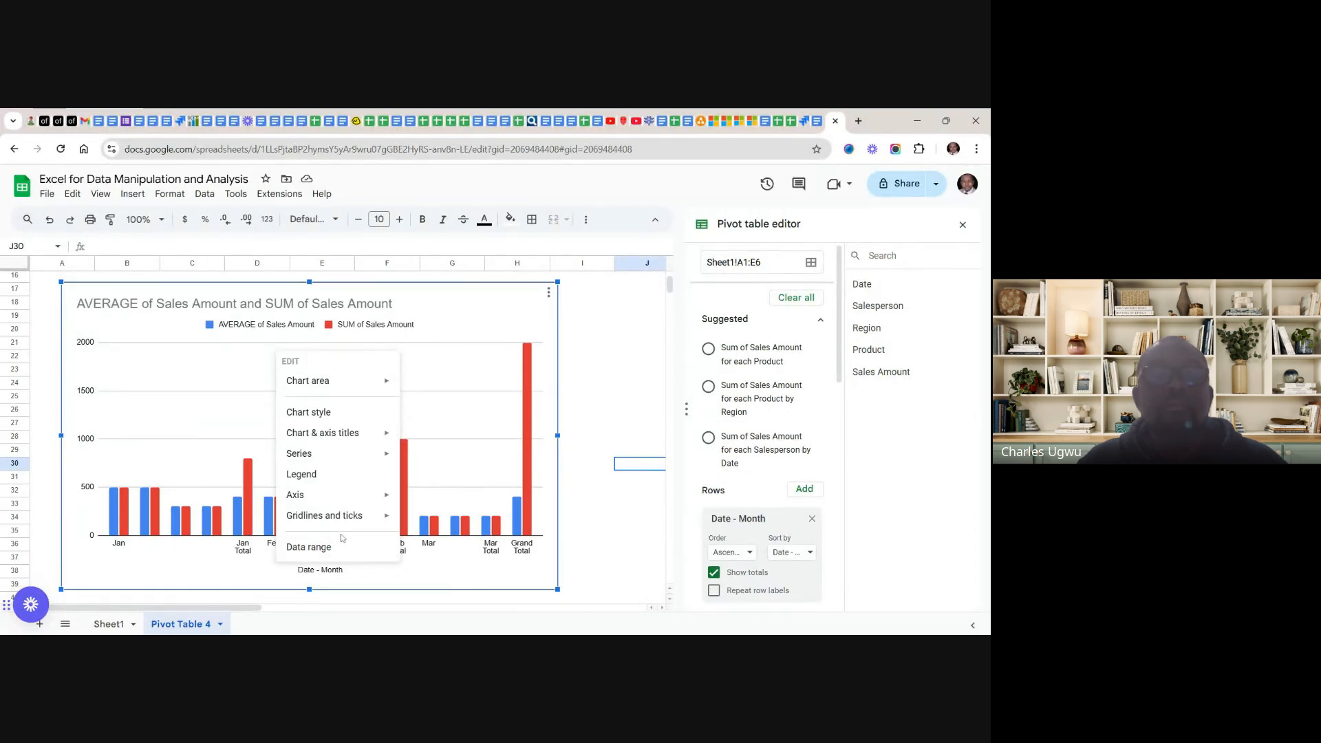
mouse_move(381, 462)
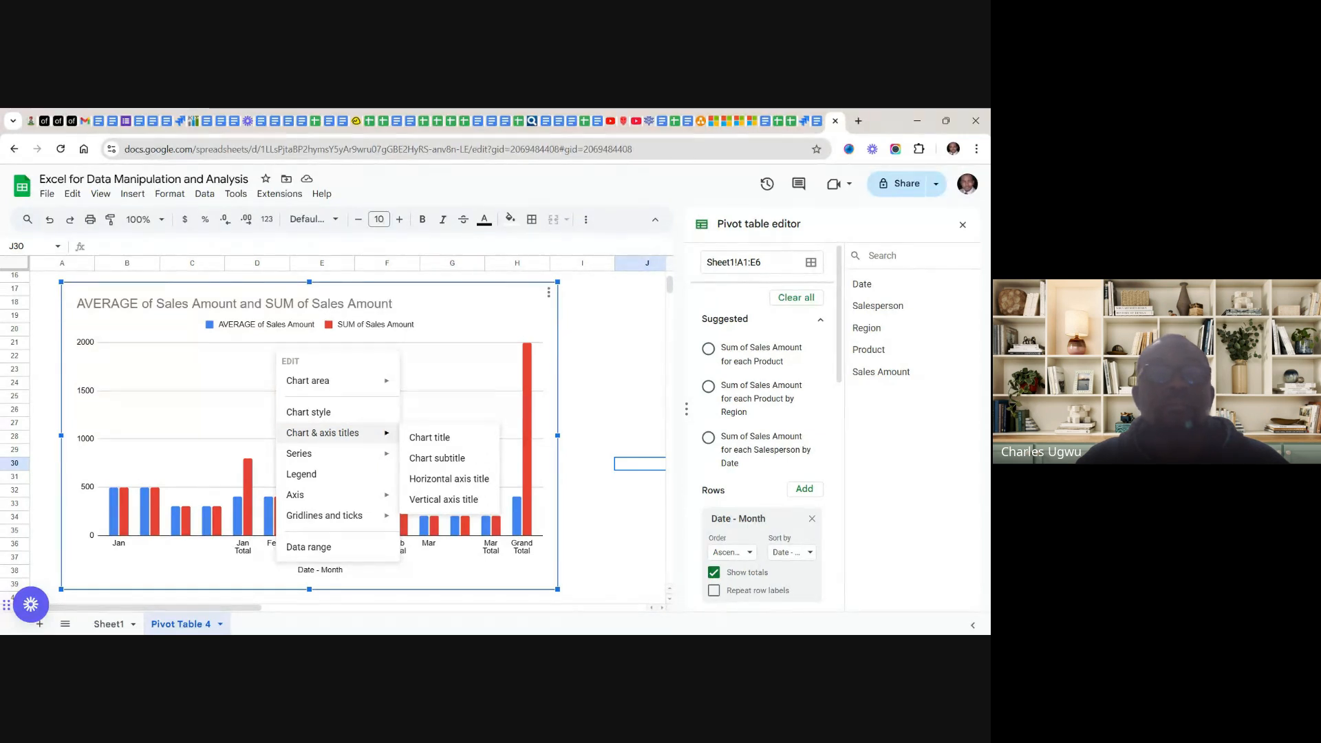
mouse_move(393, 383)
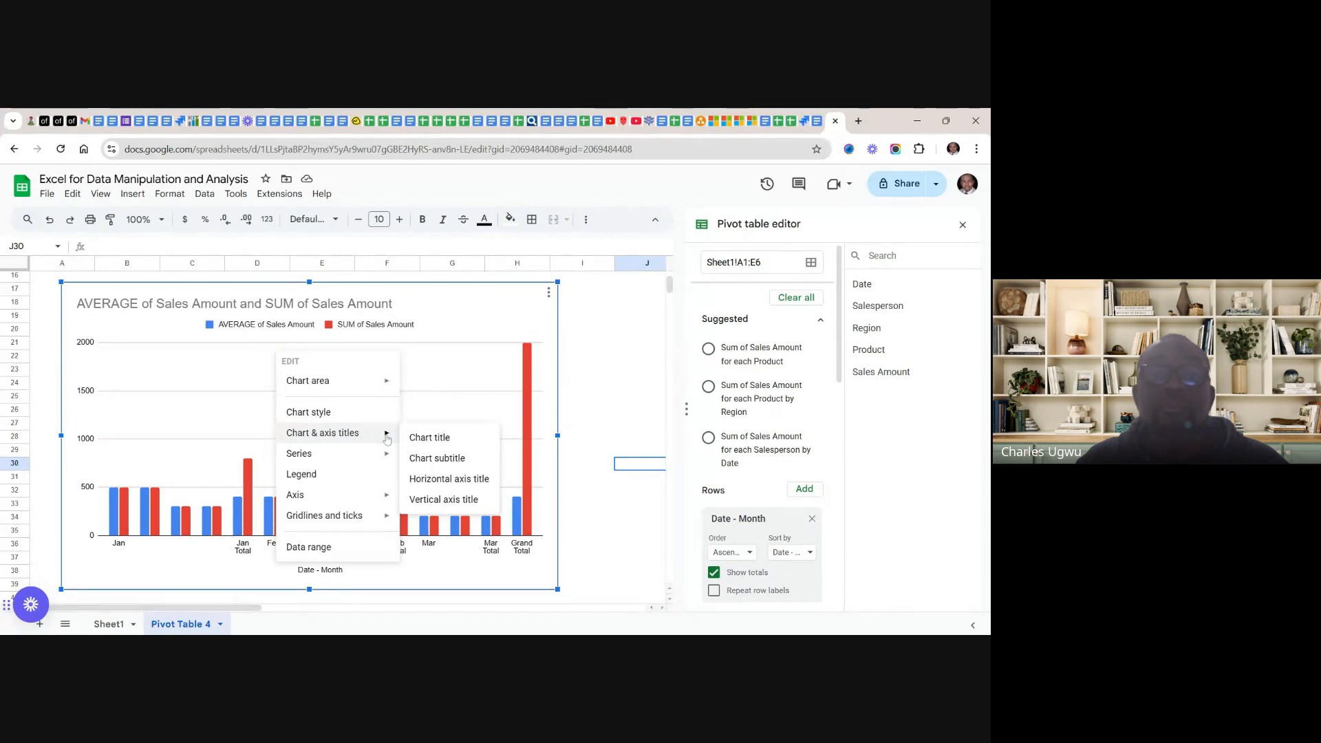
left_click(433, 501)
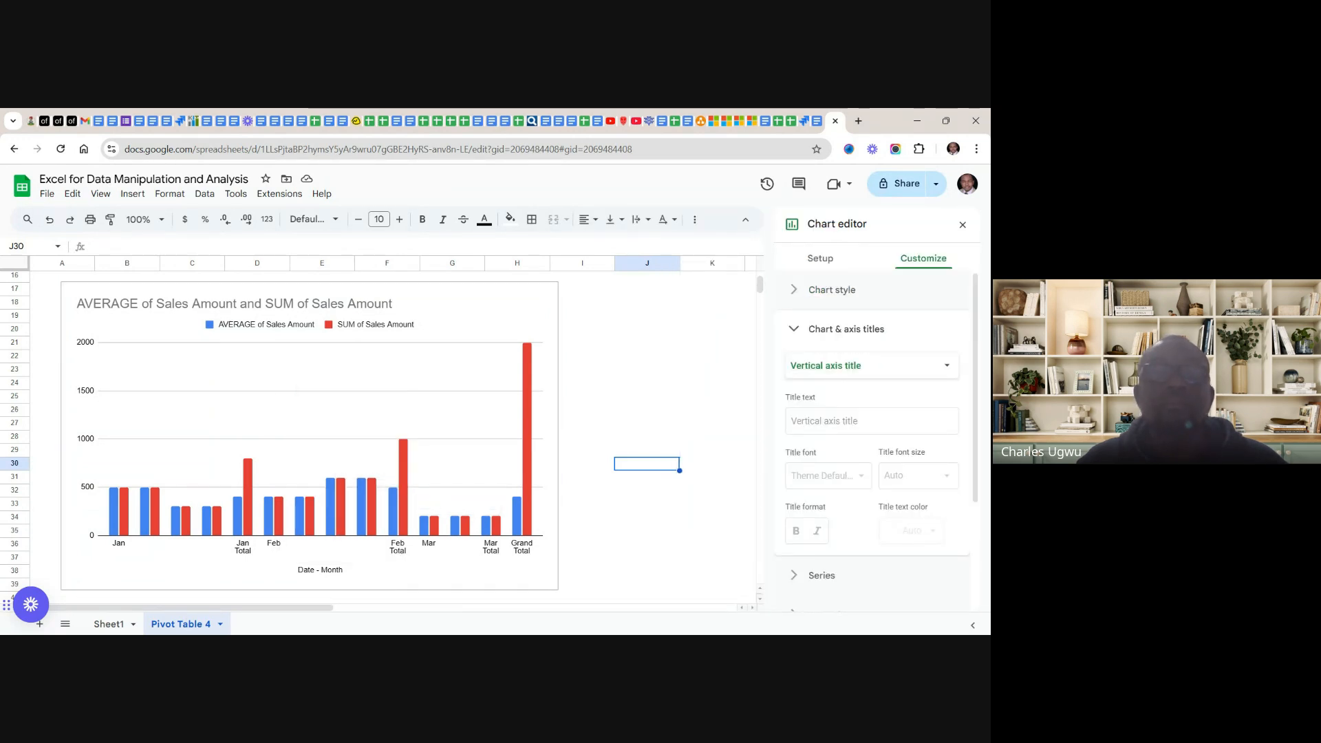
- Look through the chart's series and title options, open the horizontal axis title settings, and leave the chart editor
right_click(358, 375)
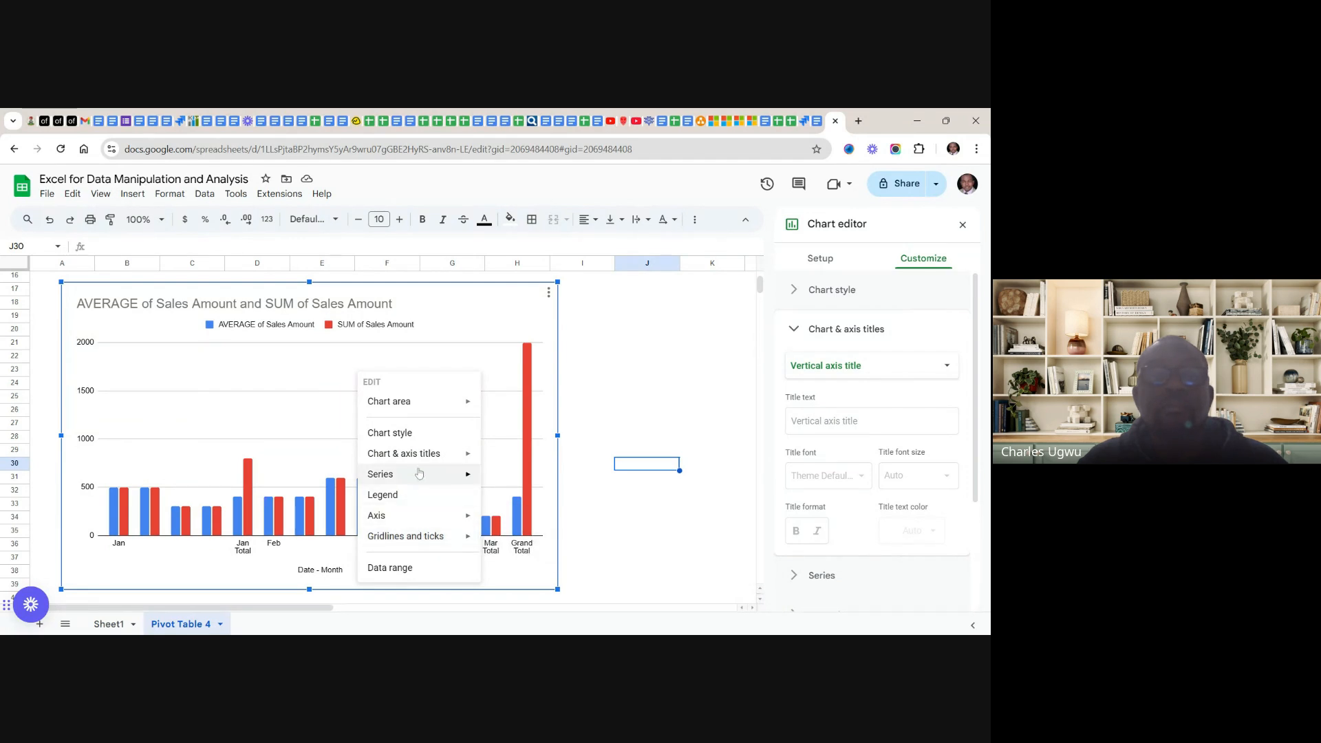
mouse_move(466, 479)
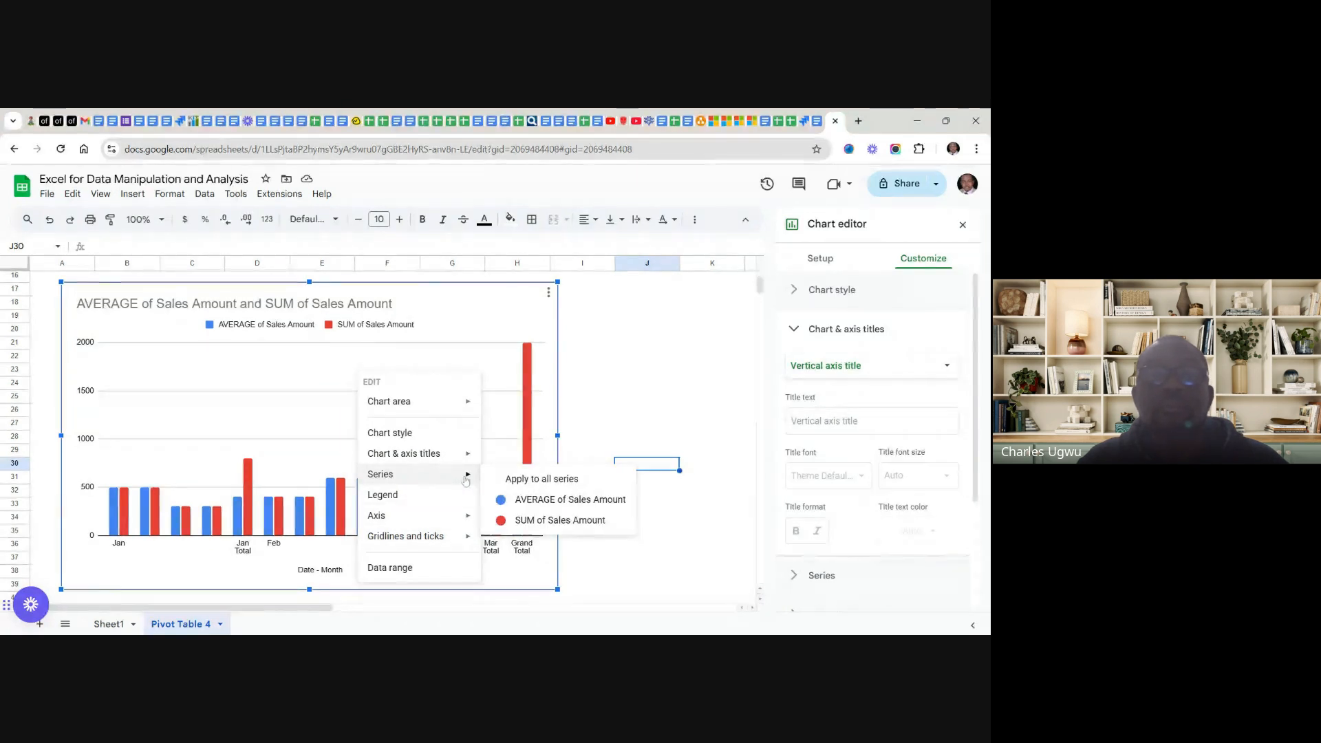
mouse_move(468, 454)
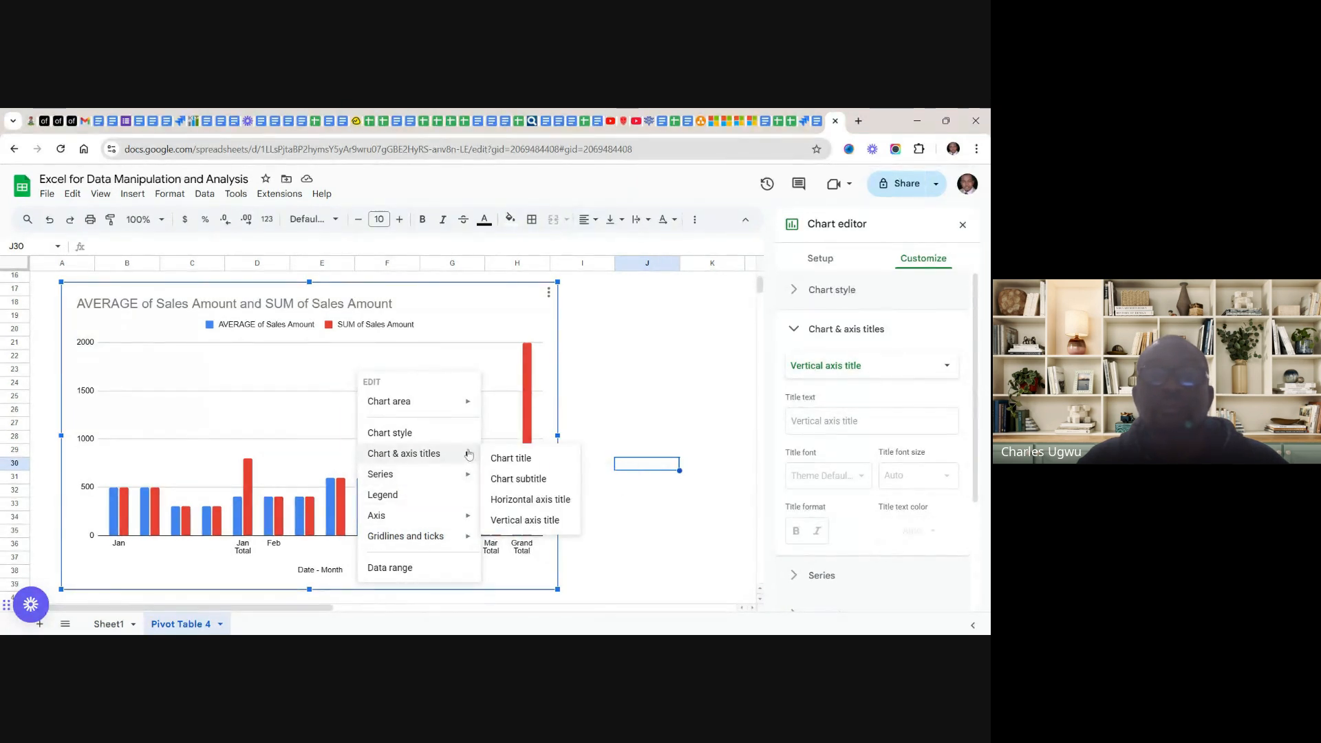
left_click(513, 500)
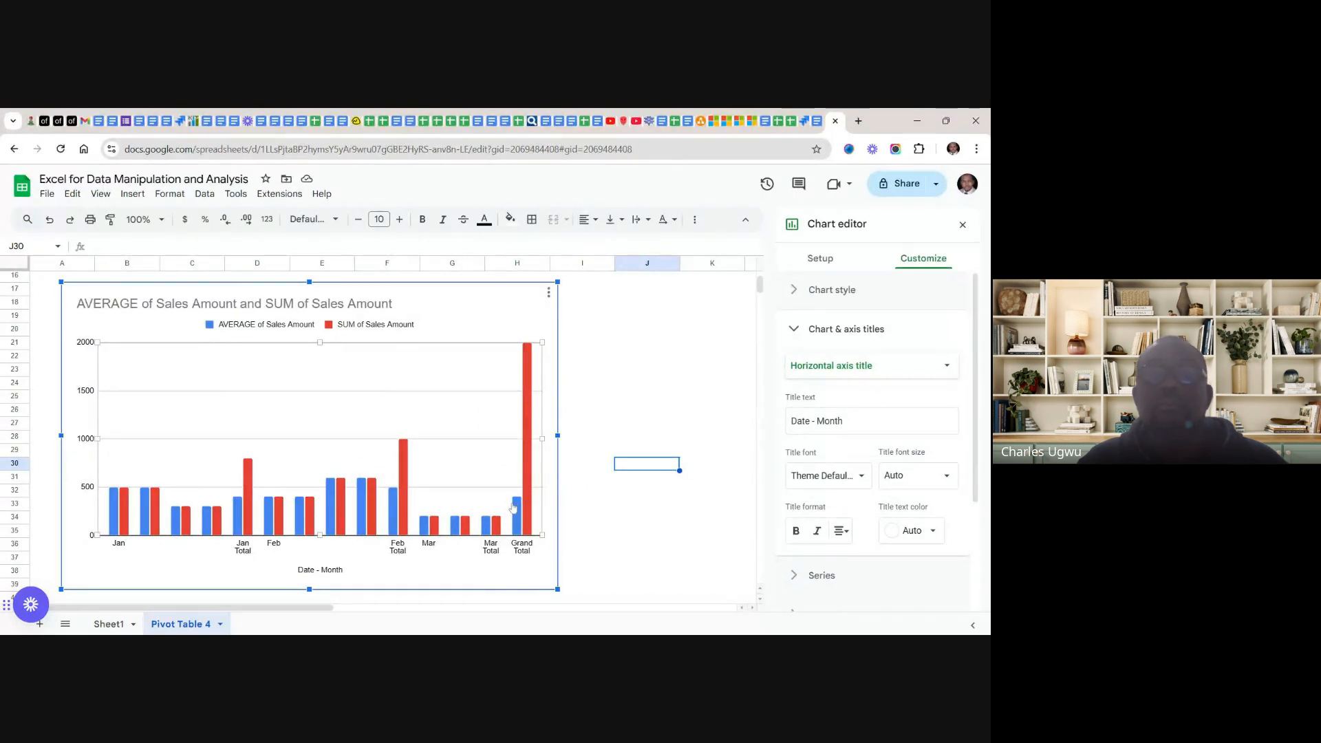
left_click(598, 453)
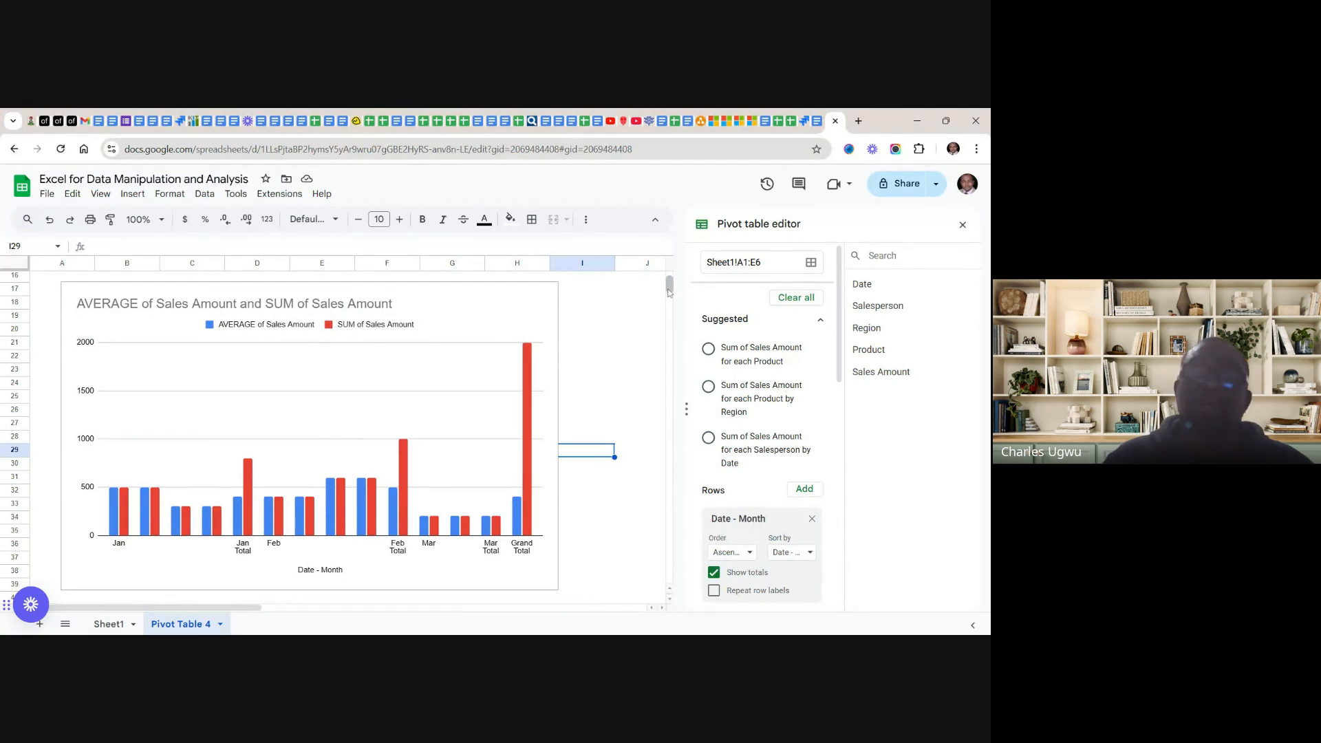
scroll(667, 291, "up", 3)
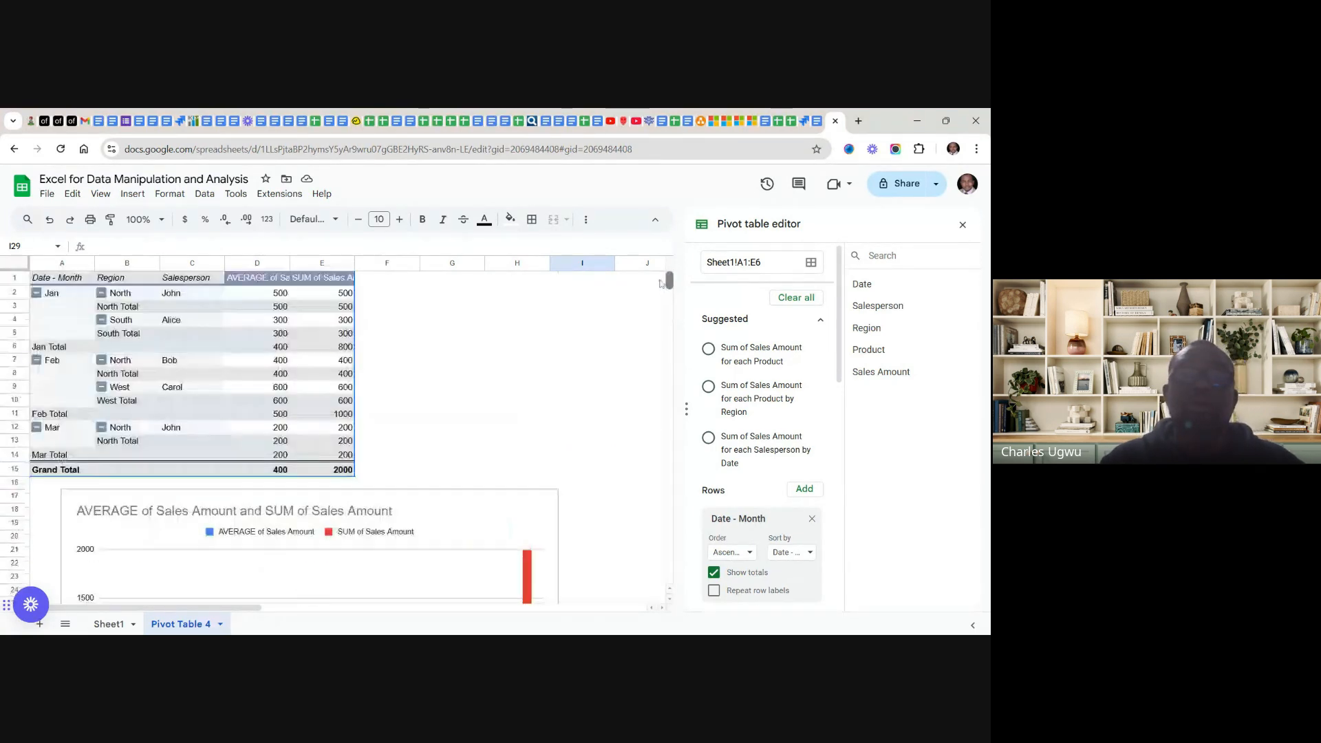
scroll(657, 287, "up", 3)
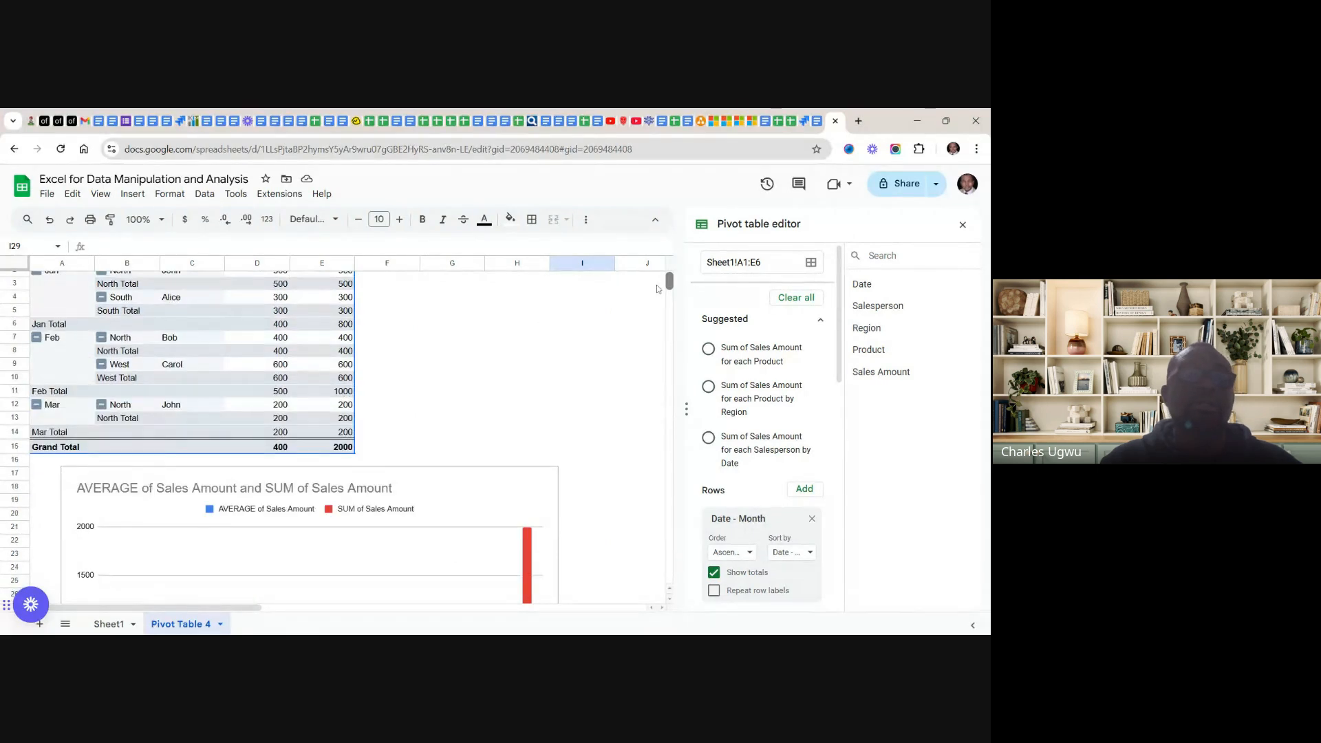
scroll(656, 289, "down", 5)
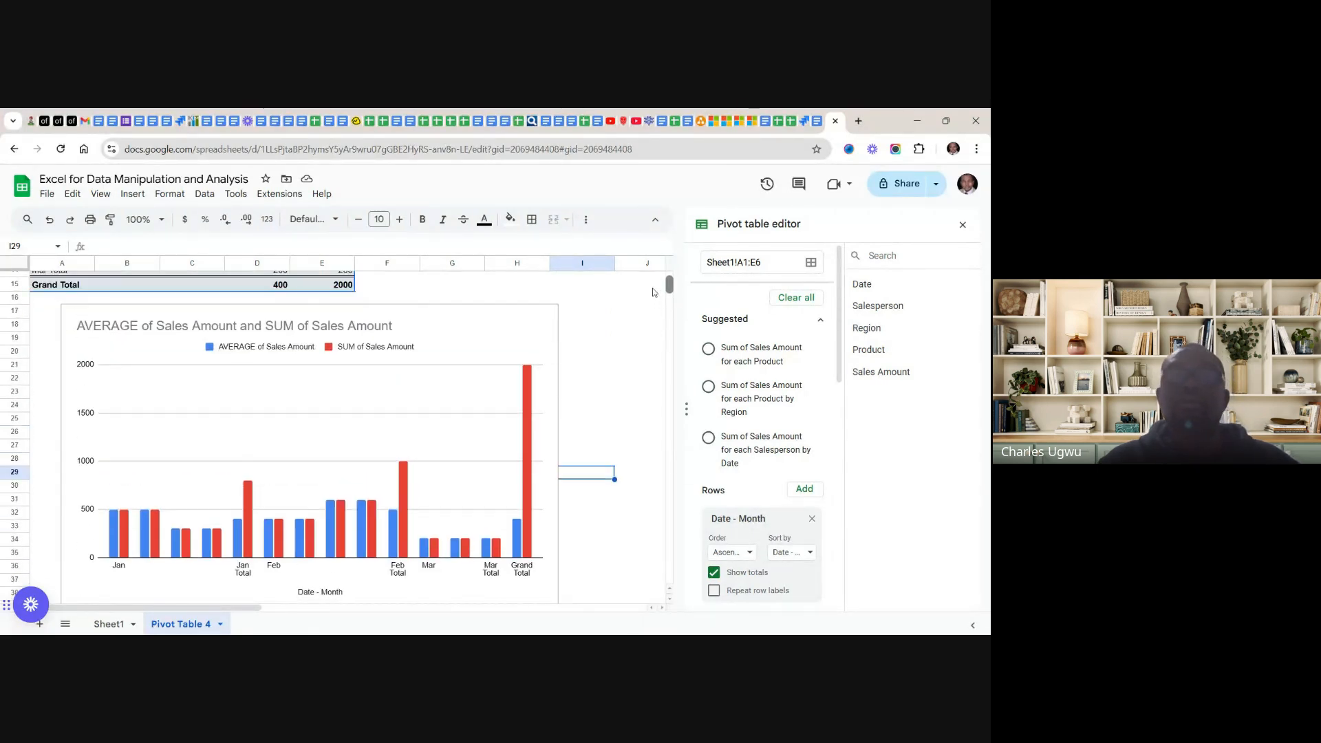
scroll(653, 289, "up", 4)
scroll(653, 289, "up", 2)
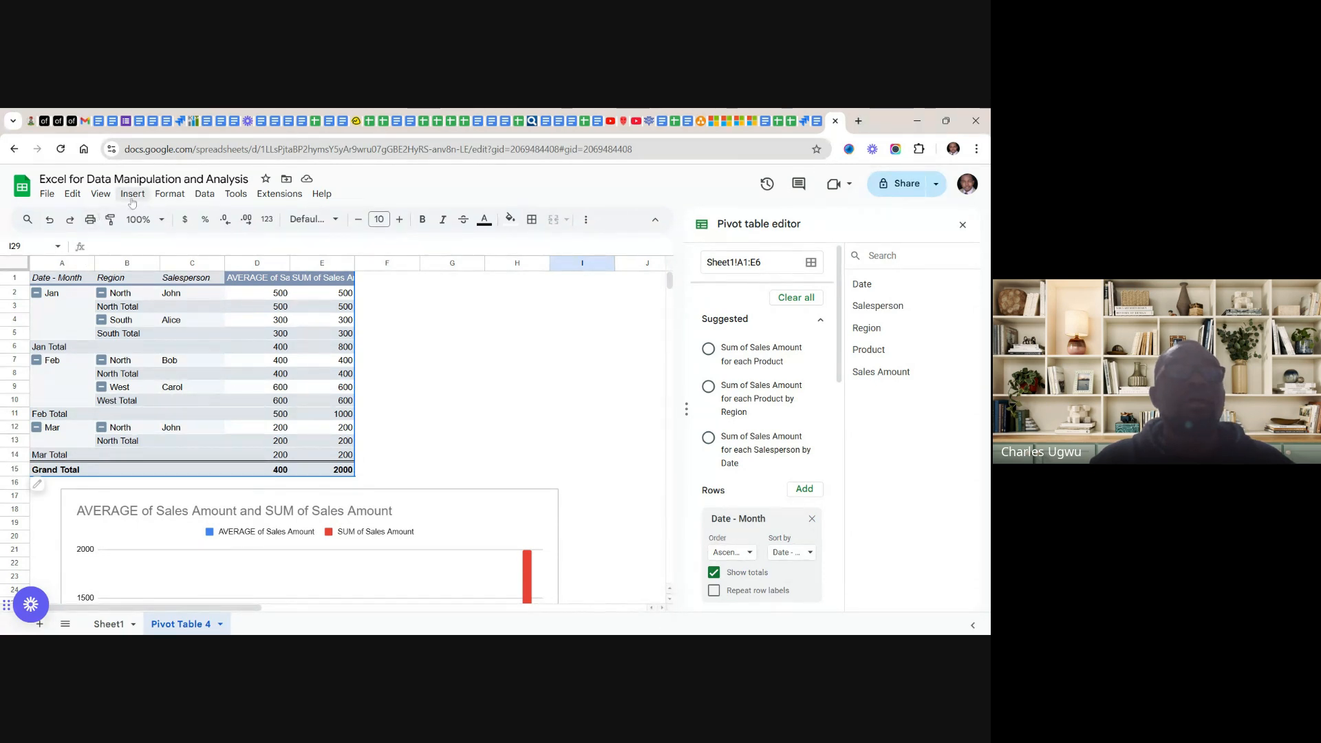
left_click(132, 194)
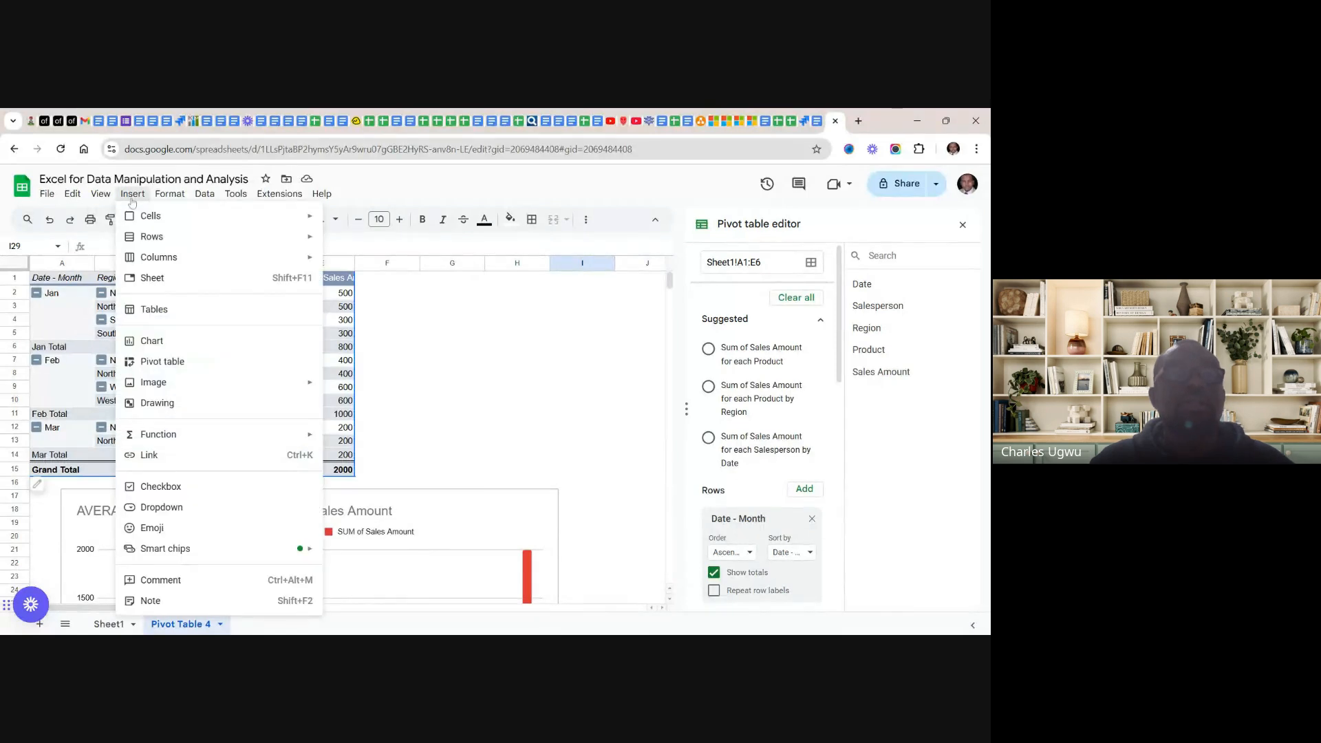
left_click(163, 342)
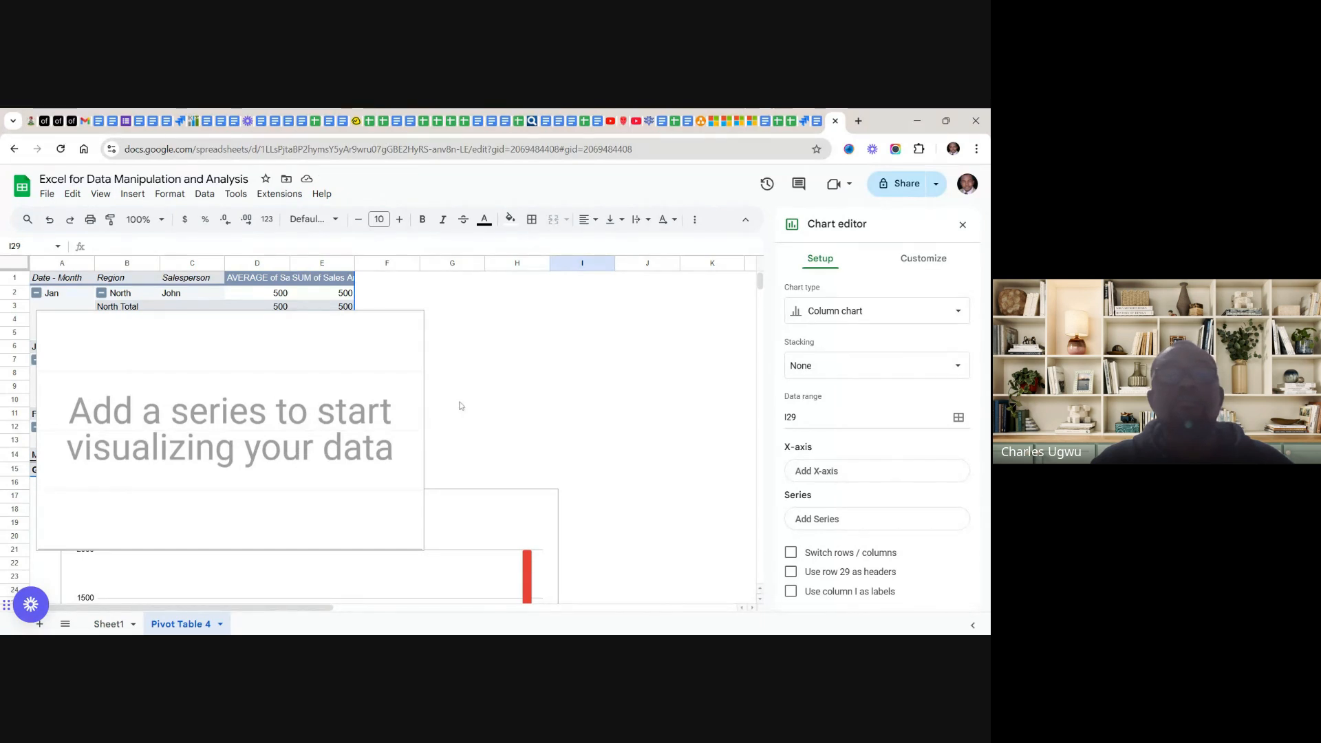
left_click(348, 431)
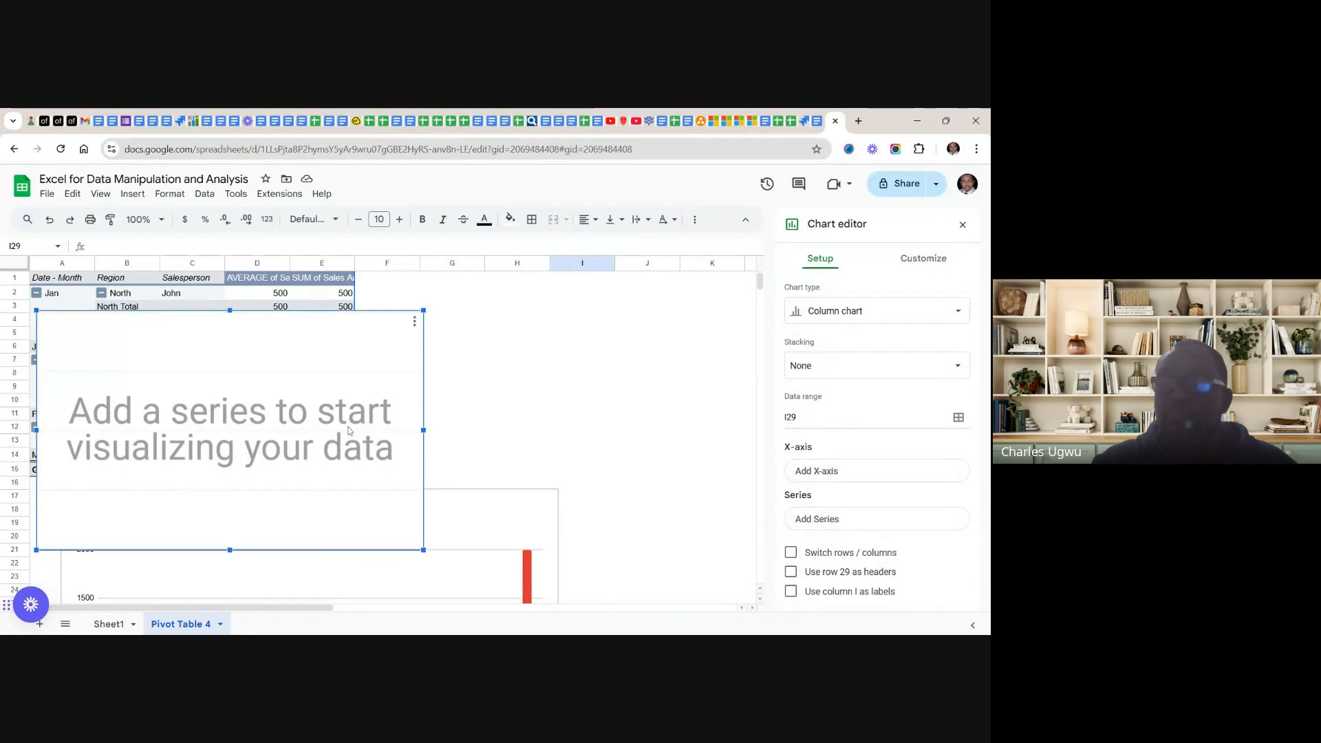
key("Delete")
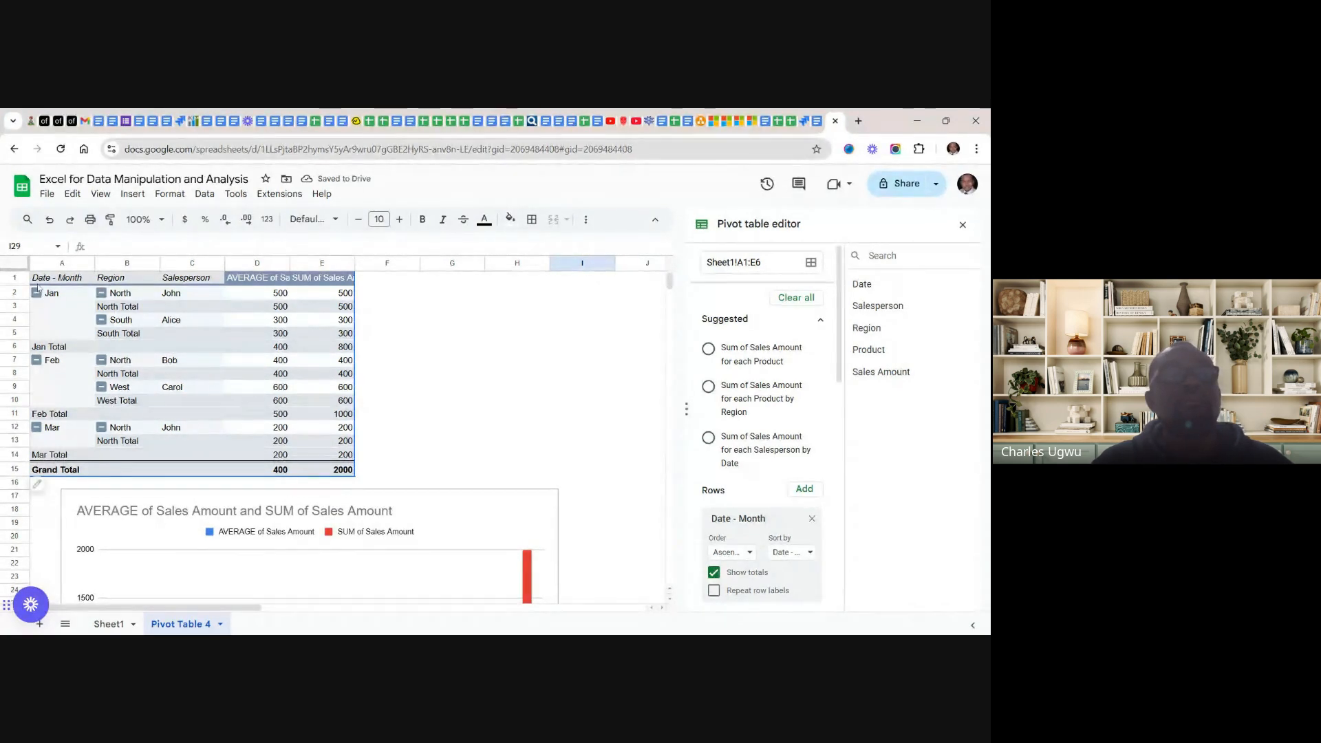
- Insert a second chart based on the whole pivot table range A1:E15
left_click_drag(37, 282, 337, 482)
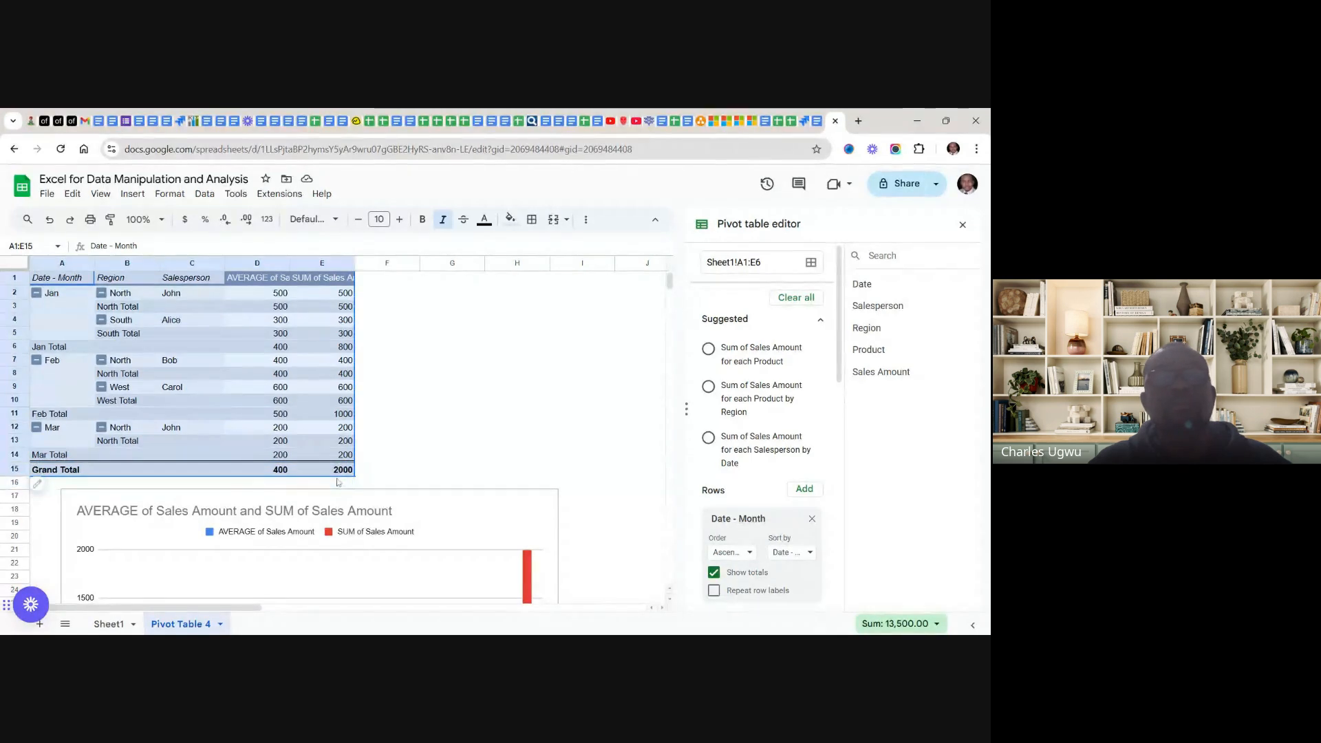
left_click(135, 196)
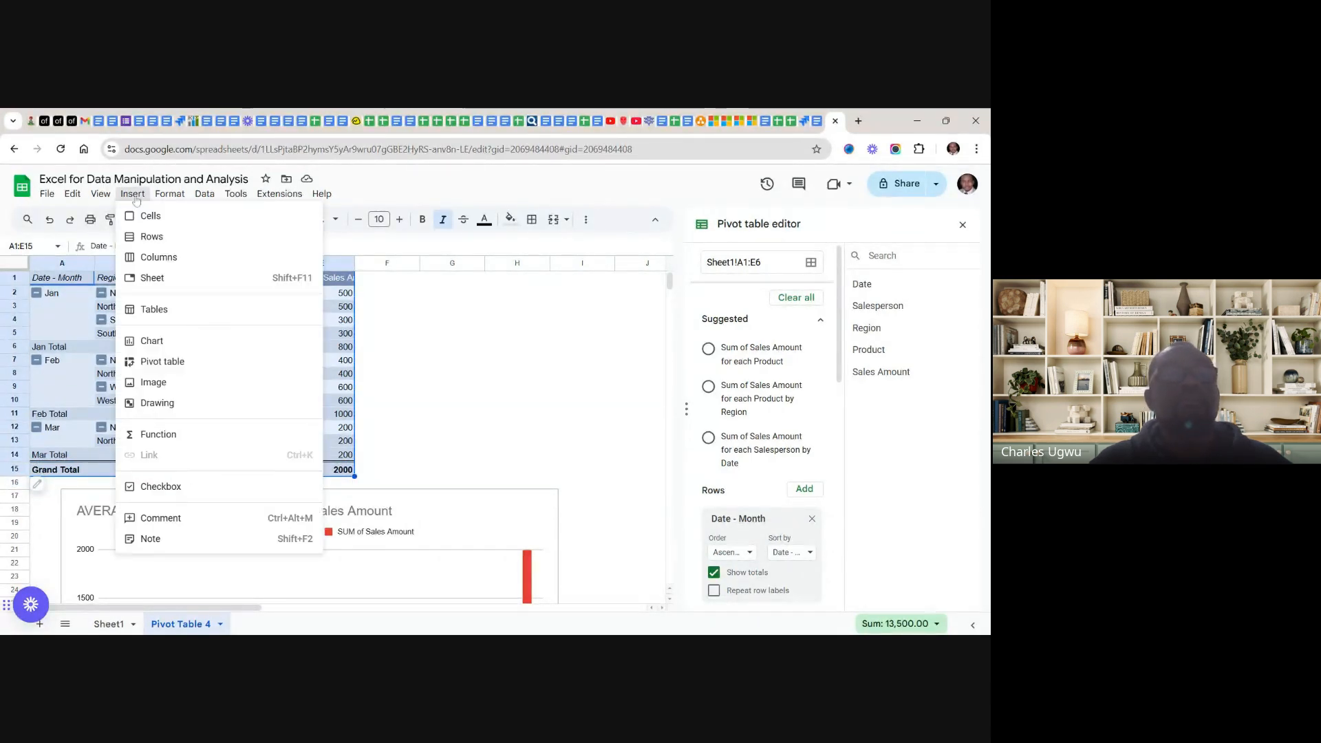
left_click(149, 343)
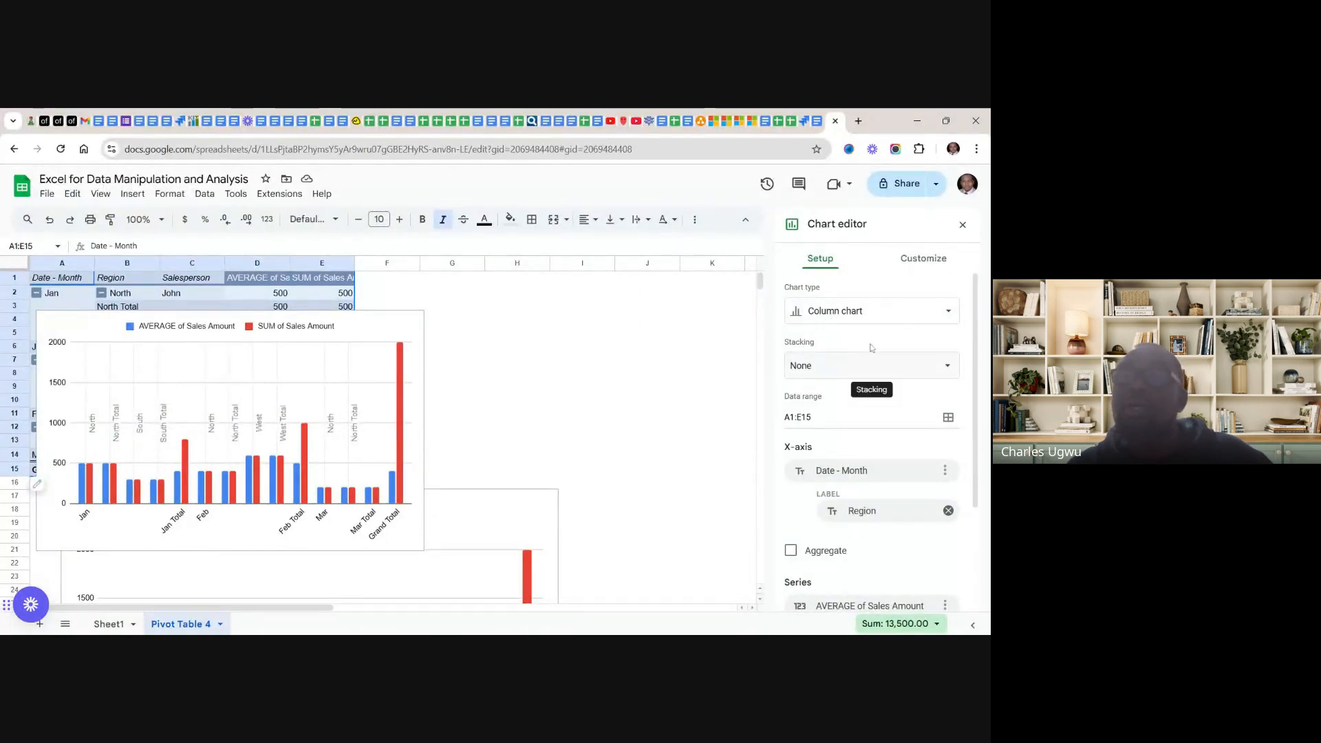
- Try the pie chart type for the new chart
left_click(948, 313)
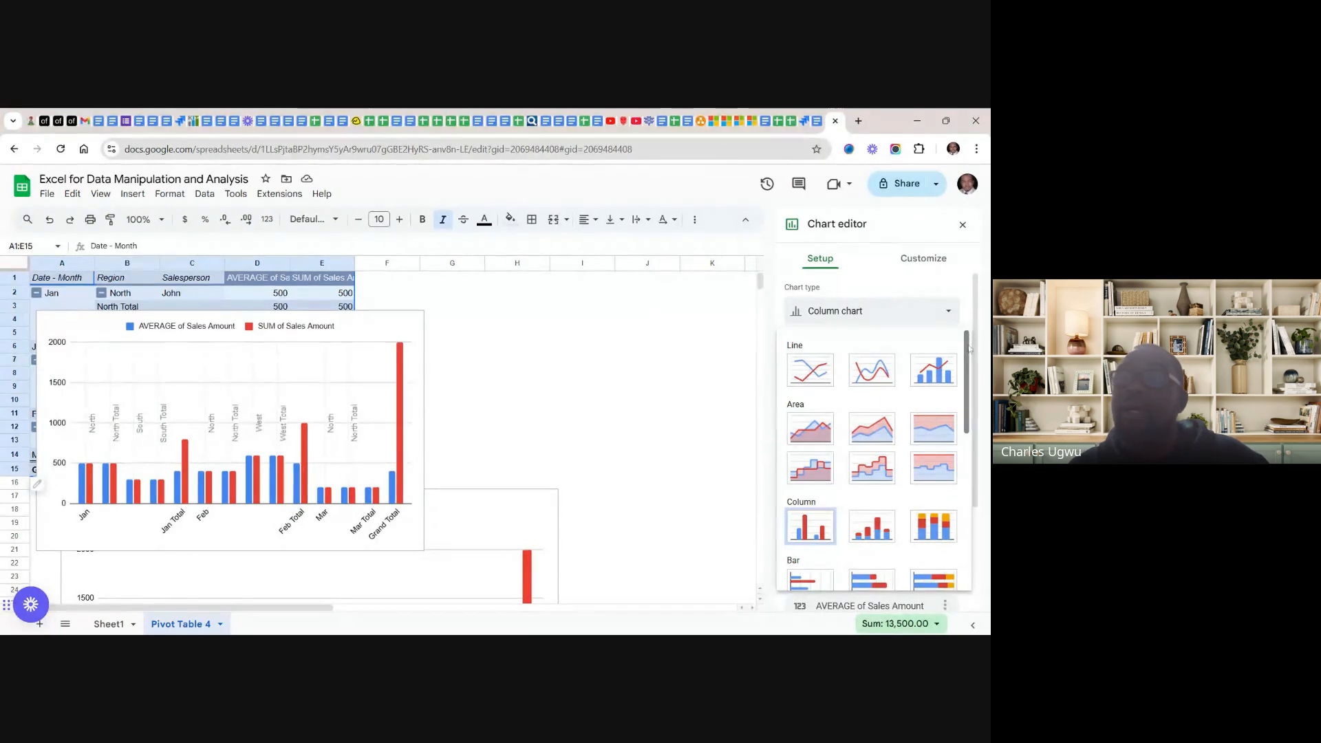
left_click_drag(965, 357, 971, 444)
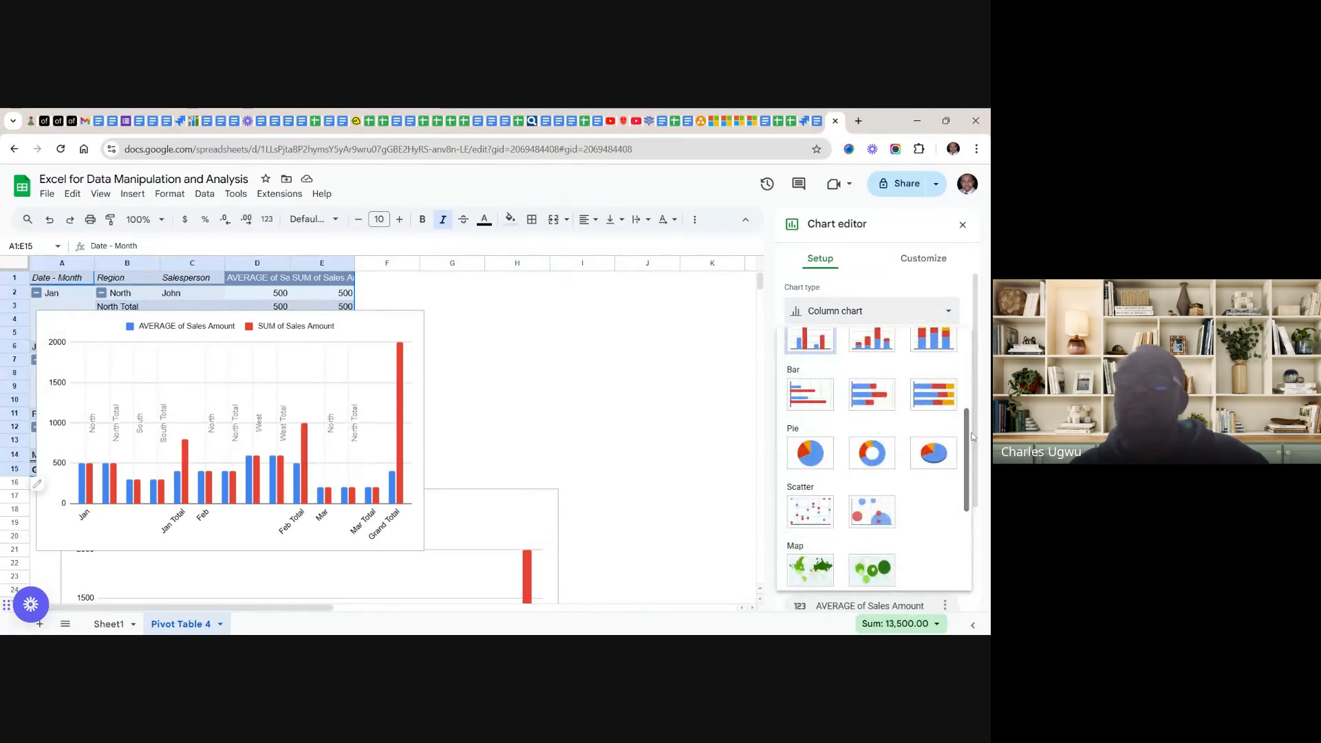
left_click(810, 452)
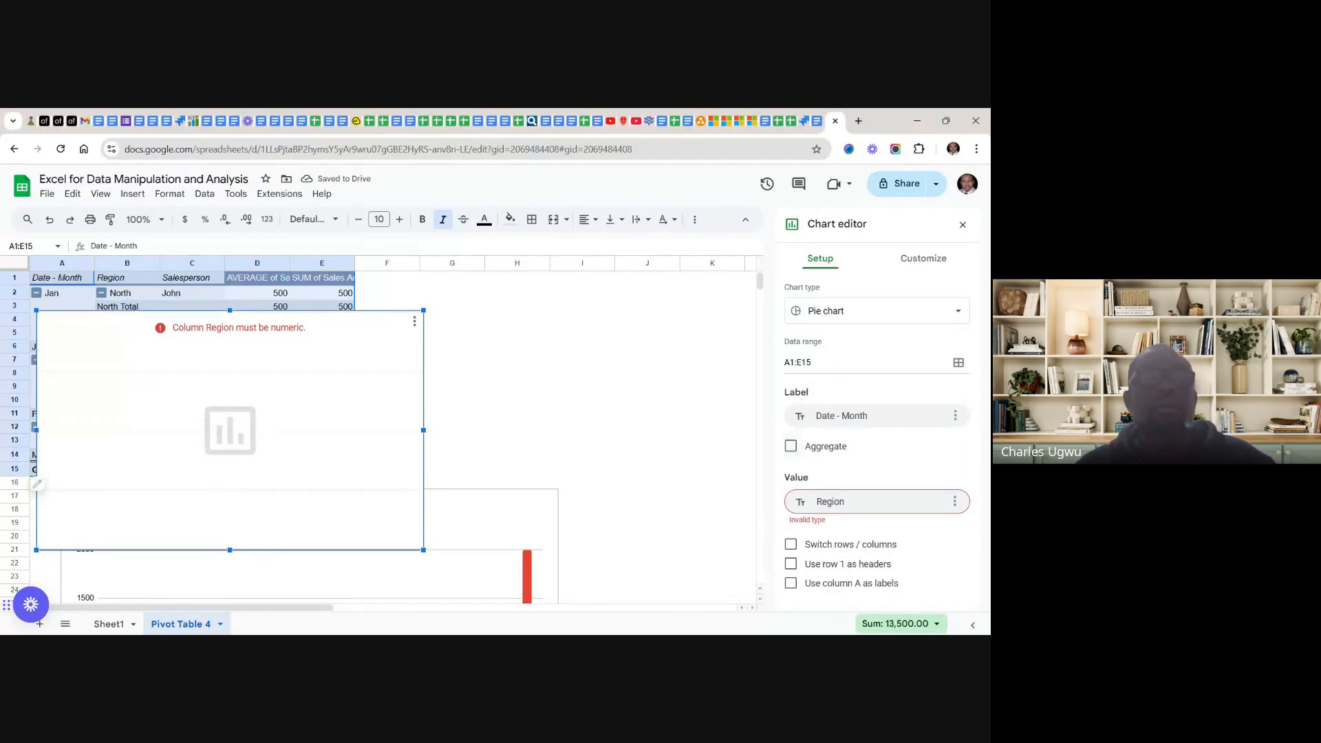
- Change the new chart's type to a standard bar chart
left_click(958, 313)
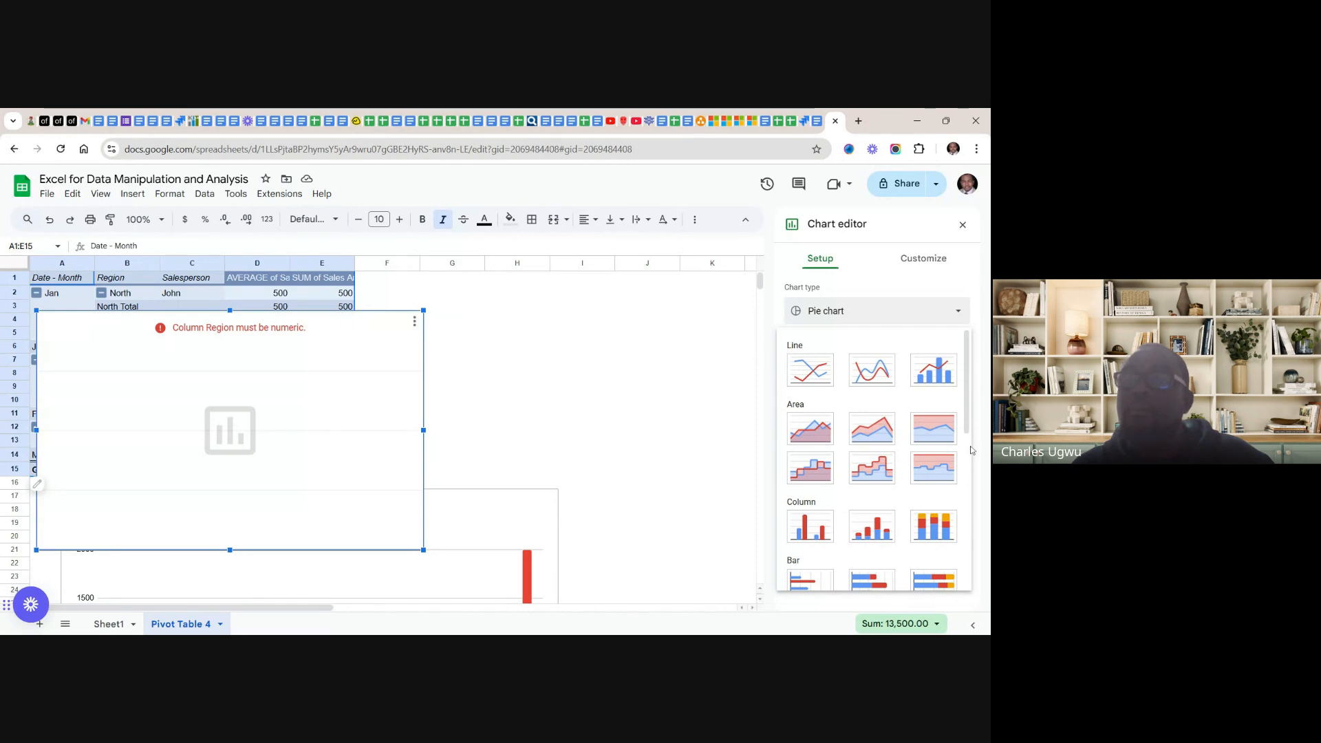
left_click_drag(967, 425, 962, 471)
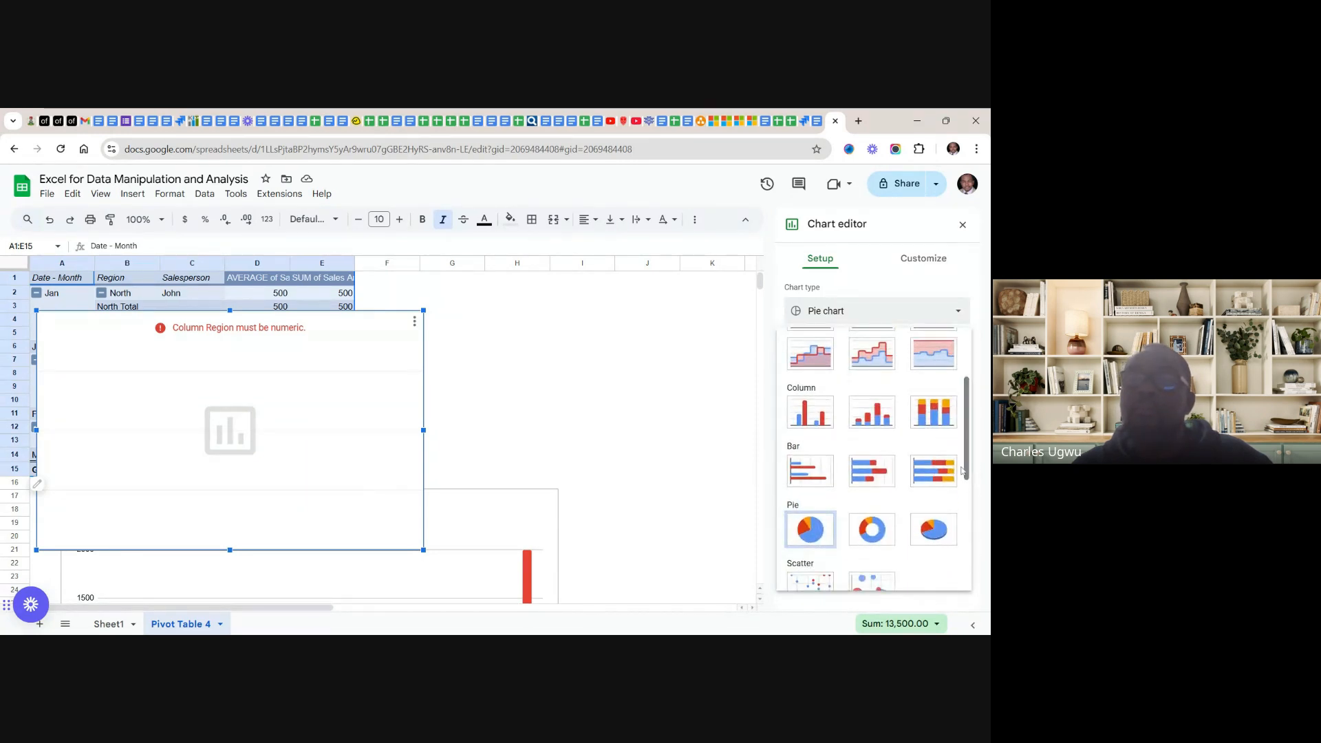
left_click(817, 471)
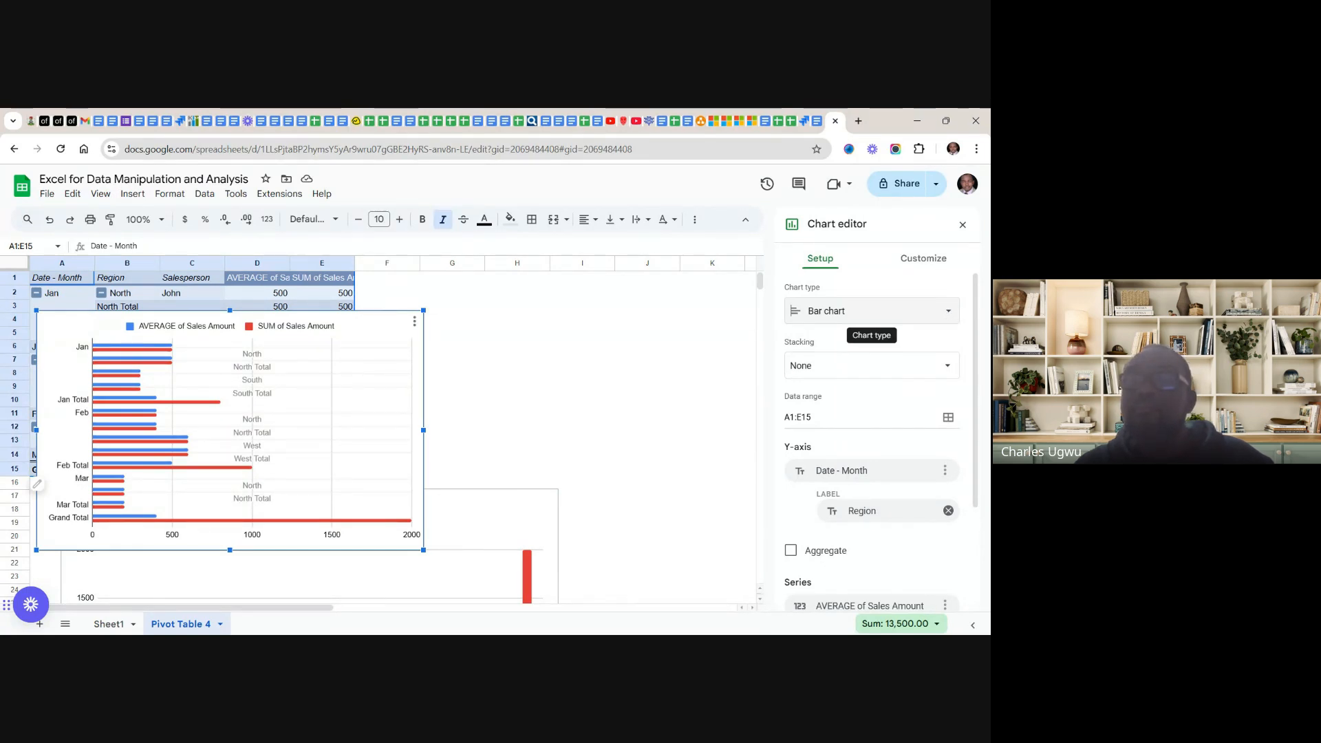
- Change the second chart to a 100% stacked column chart and enlarge it slightly
left_click(948, 313)
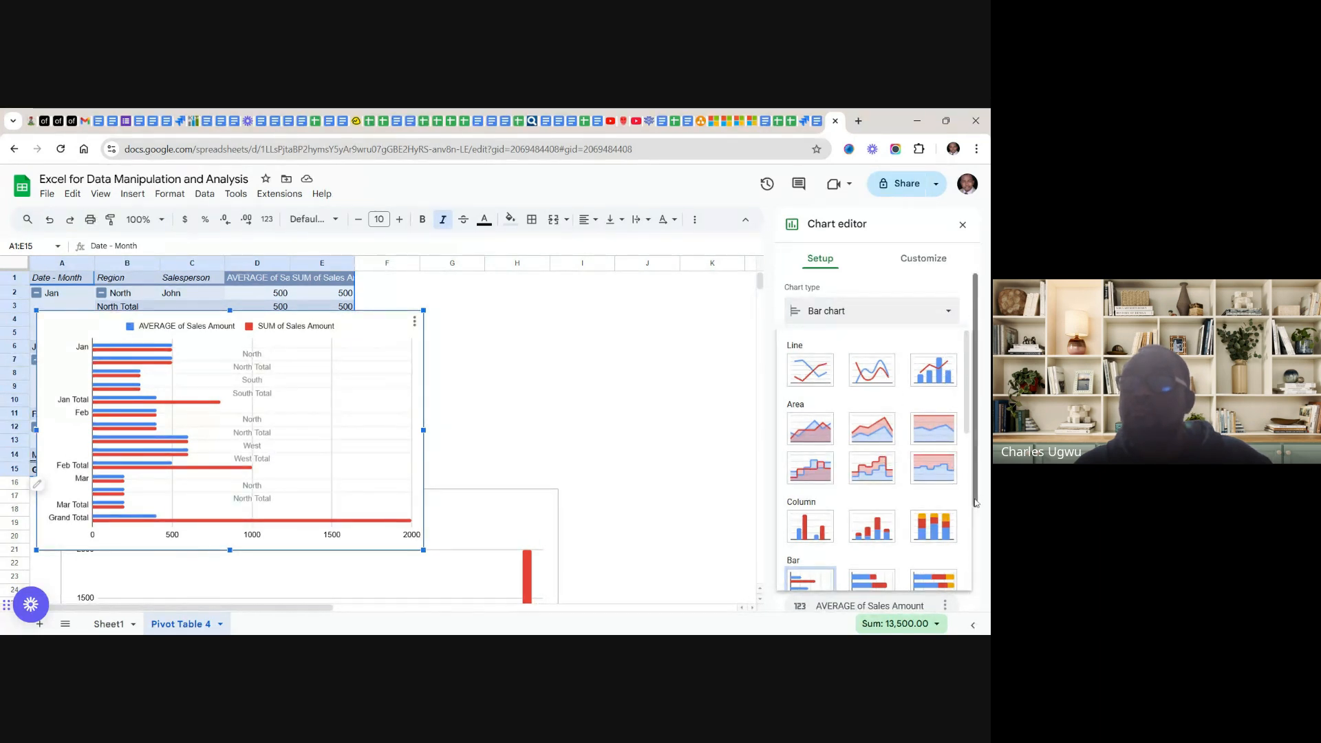
left_click(975, 502)
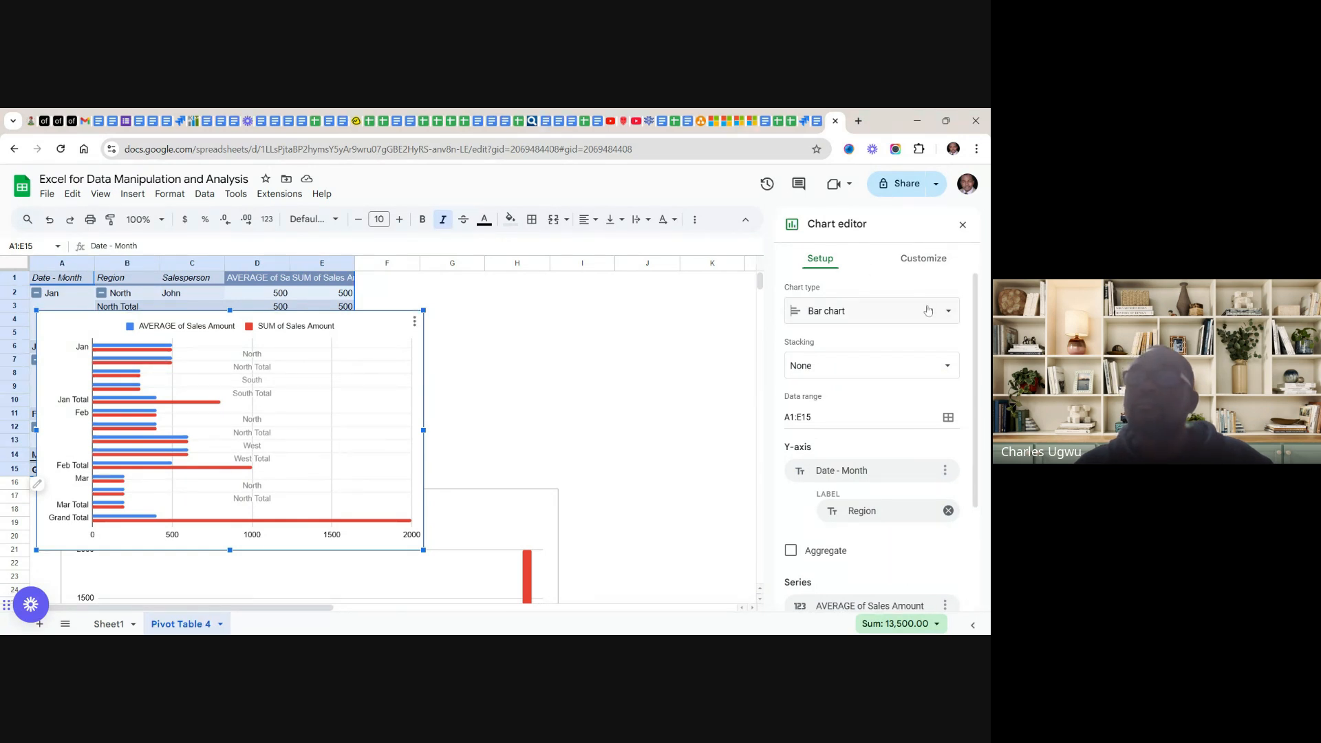
left_click(949, 313)
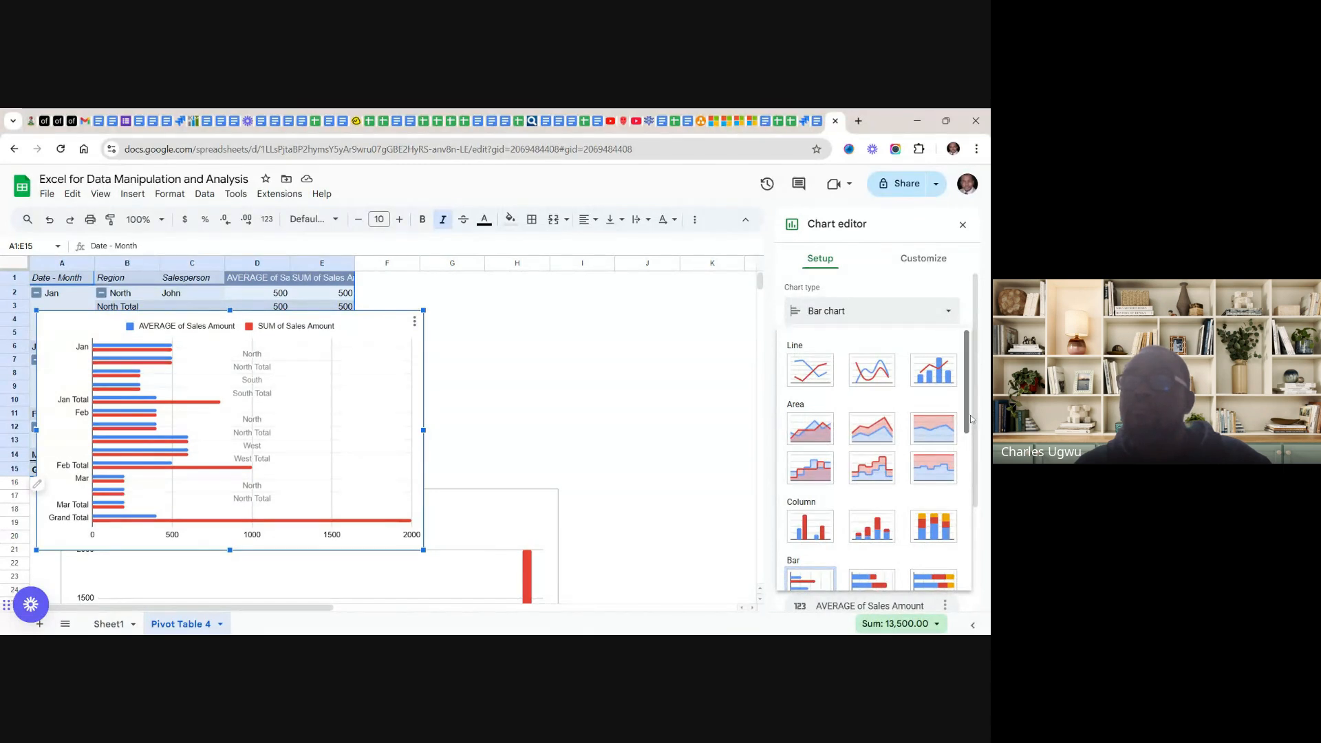
left_click_drag(967, 416, 972, 472)
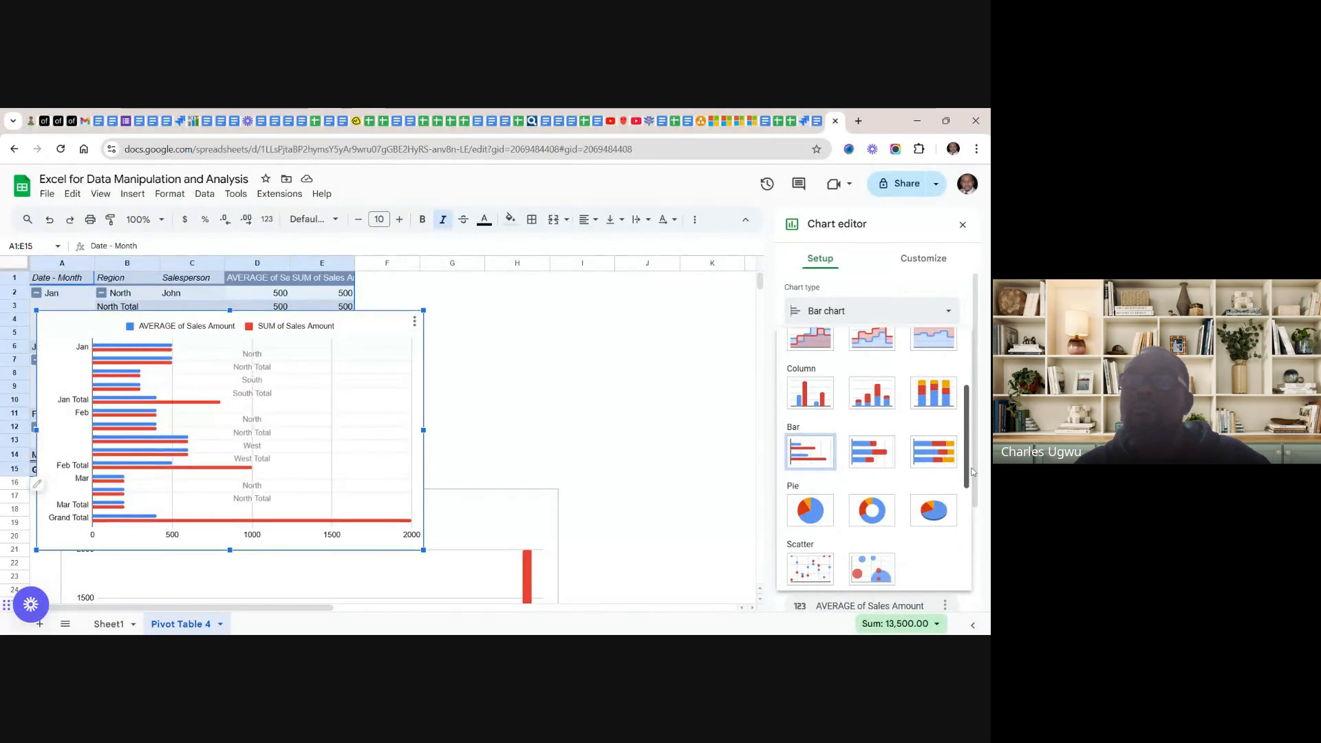
left_click(930, 397)
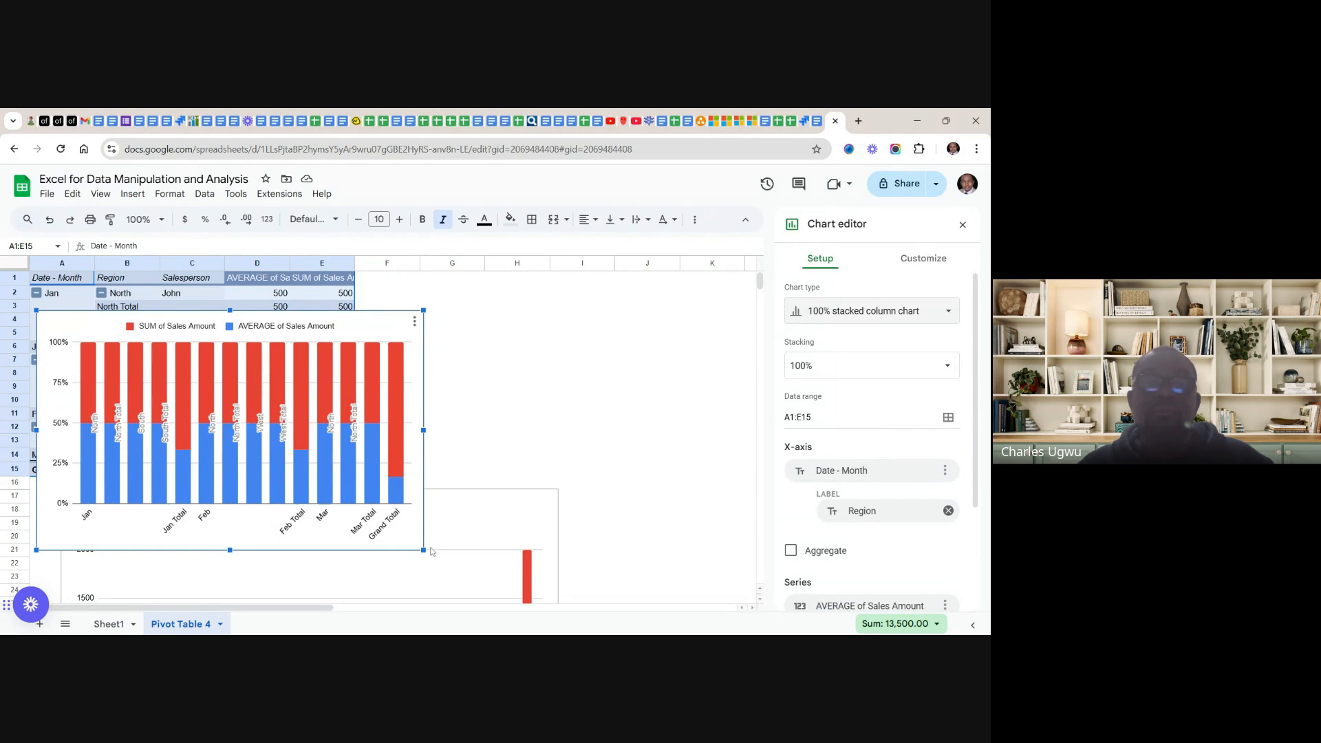
left_click_drag(423, 549, 473, 461)
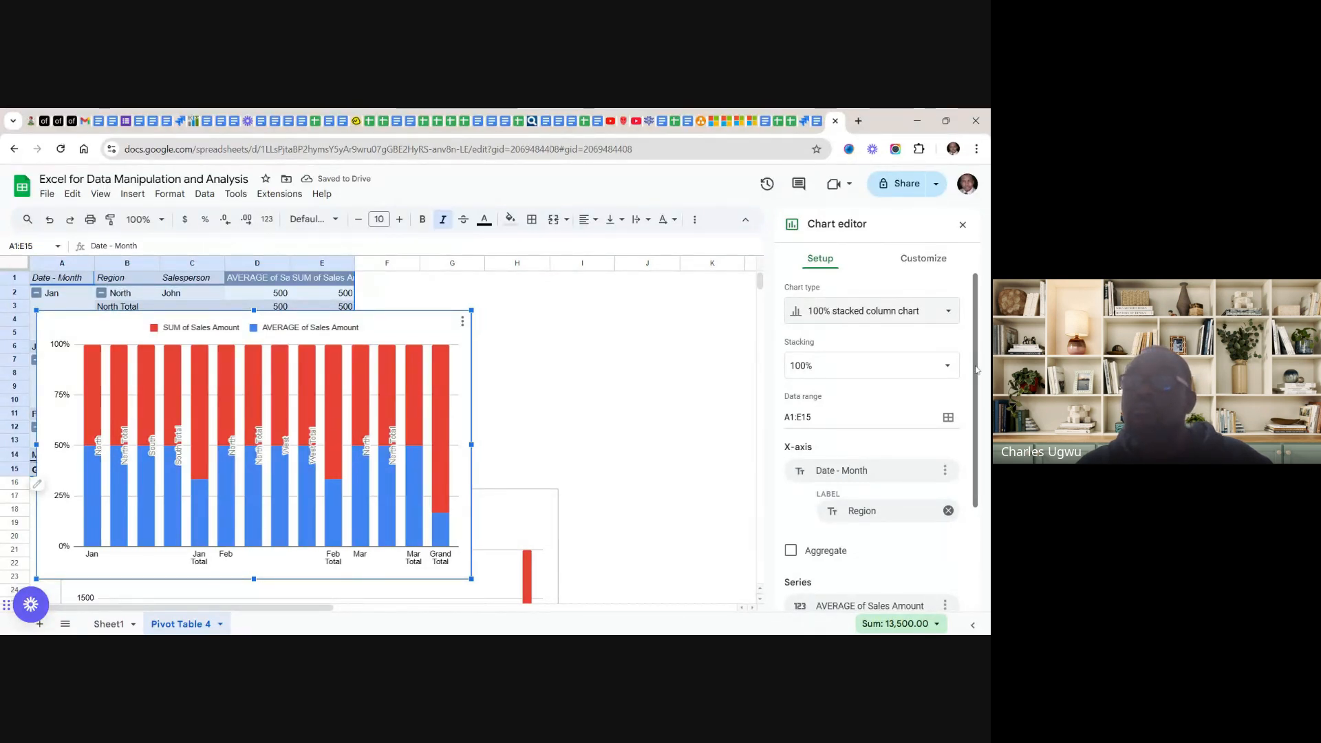
- Try switching rows and columns with column A as headers and row 1 as labels, and clear the switch and header options
left_click_drag(977, 381, 986, 486)
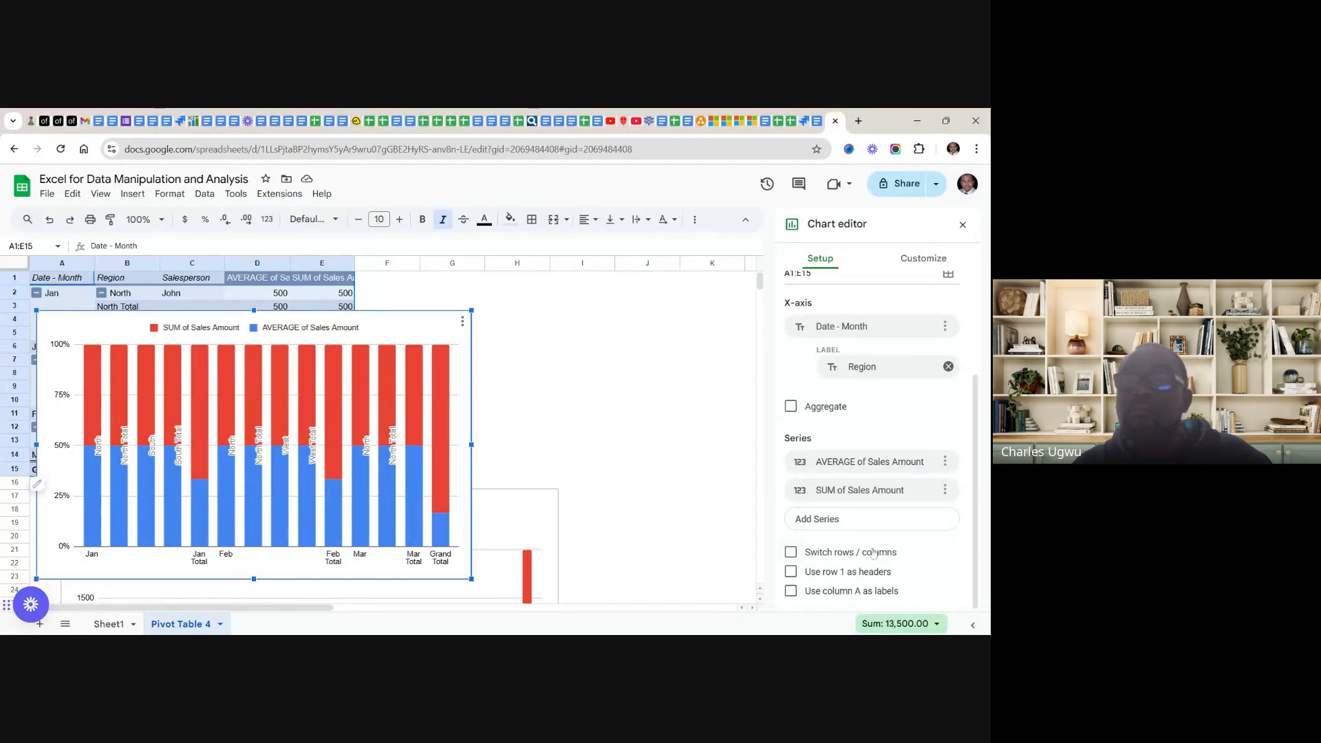
left_click(791, 553)
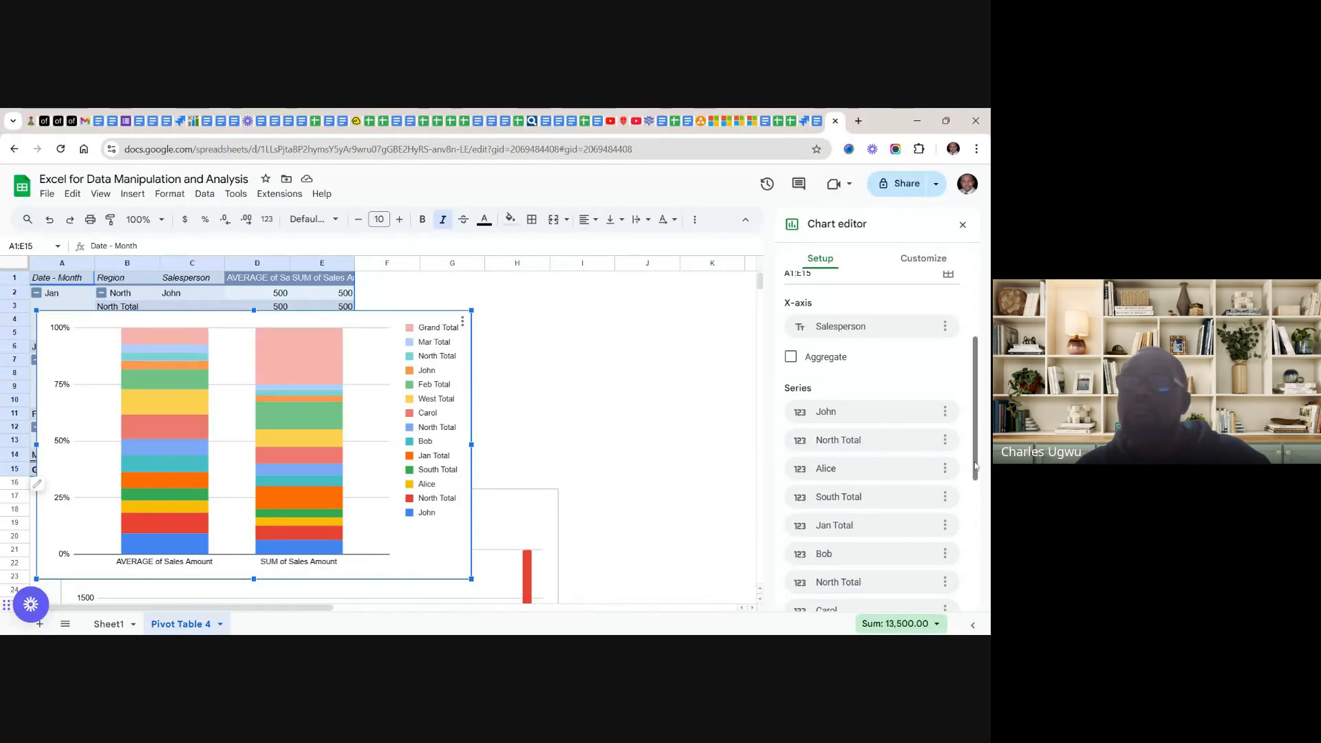
left_click_drag(975, 467, 976, 603)
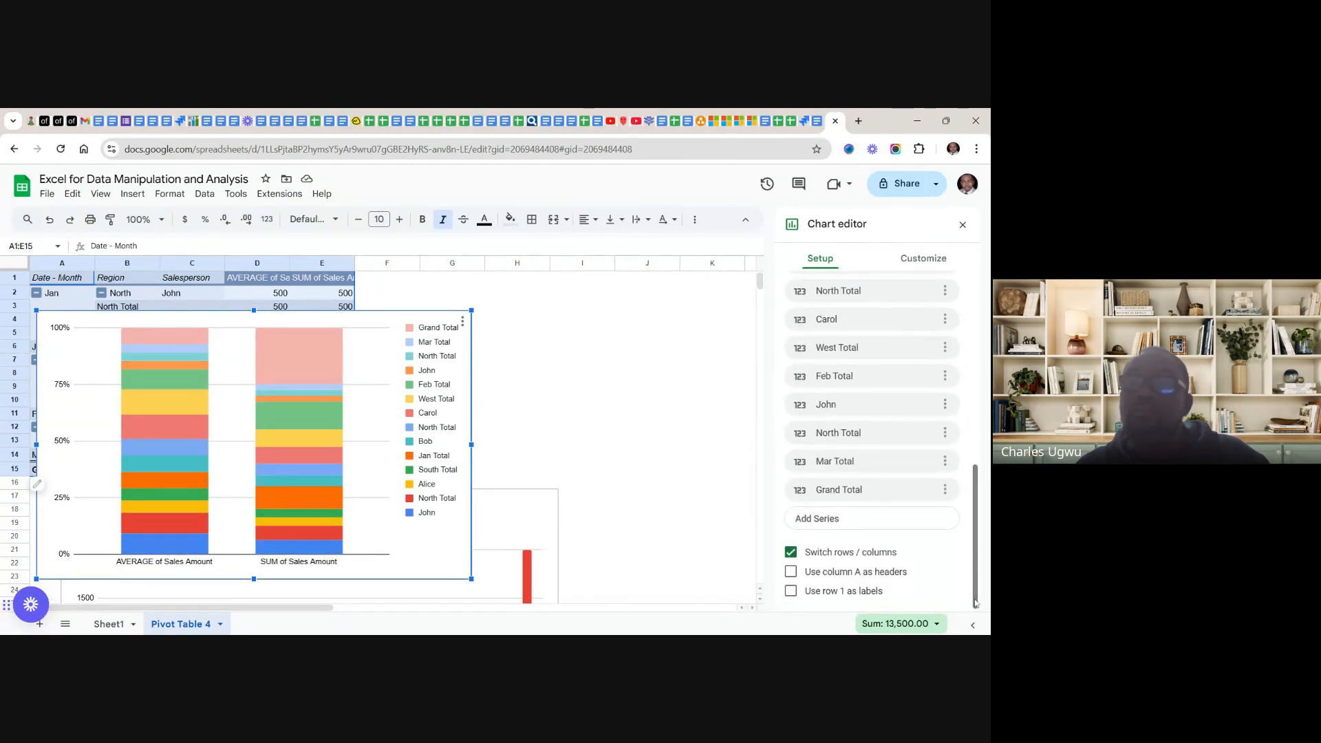
left_click(792, 573)
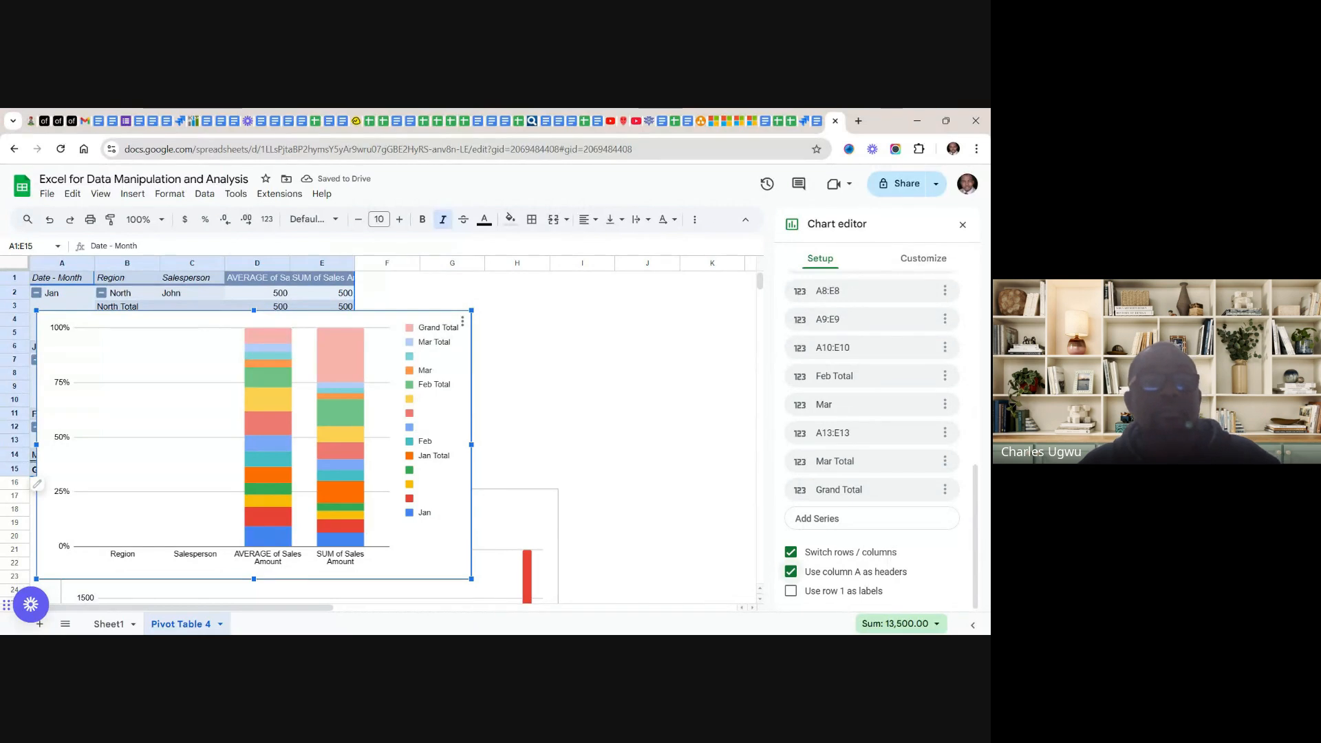
left_click(791, 593)
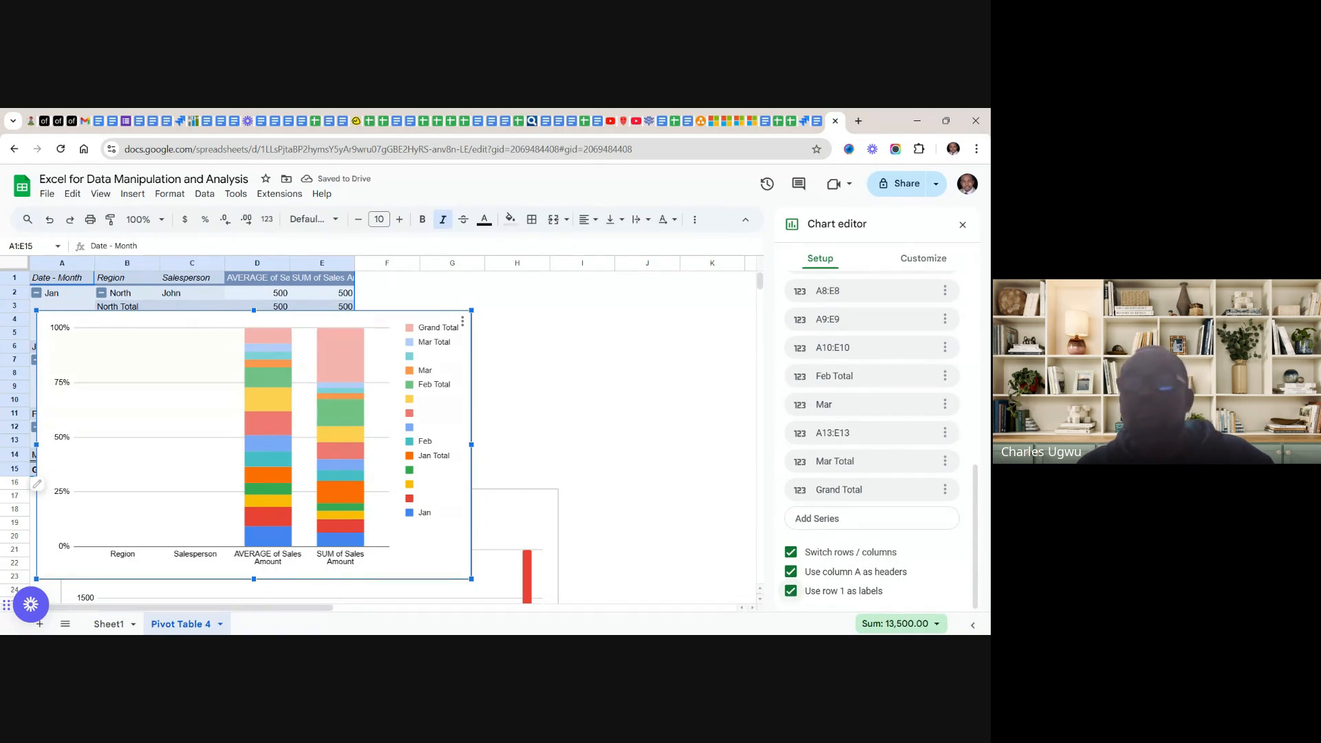
left_click(790, 592)
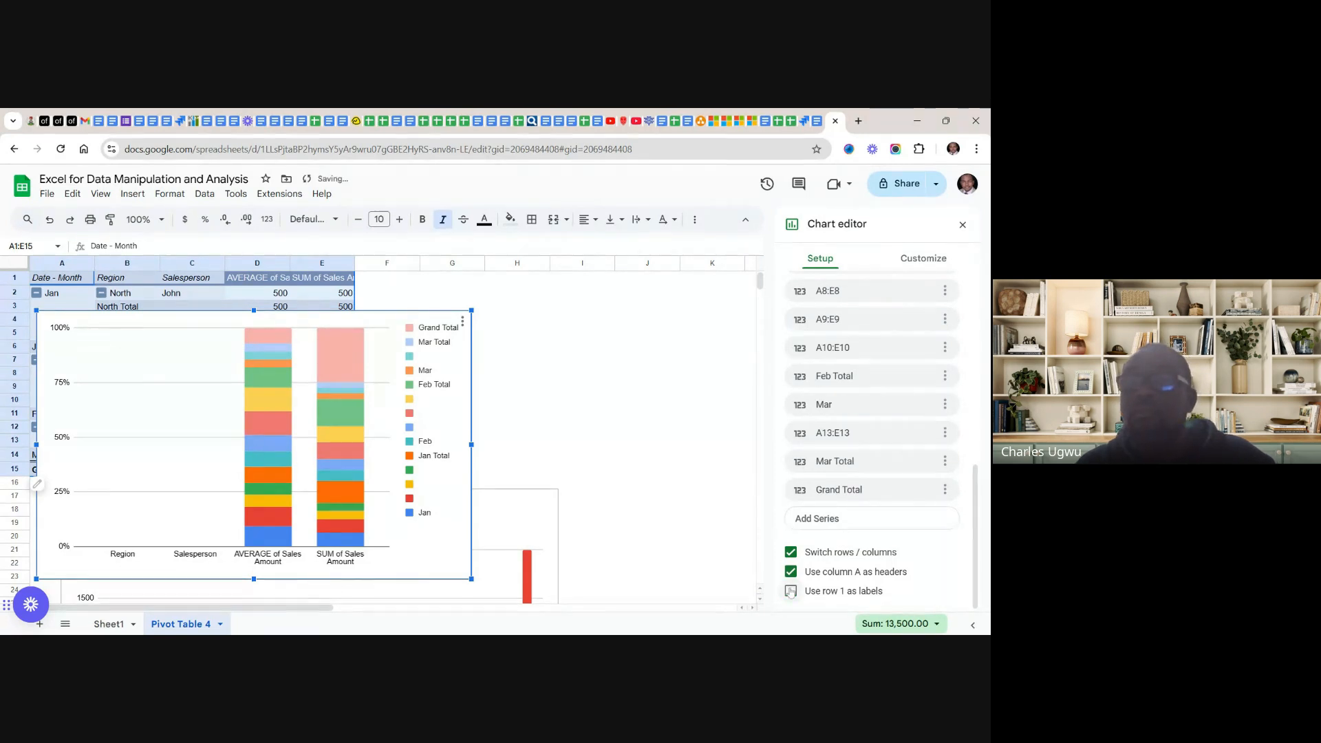
left_click(791, 553)
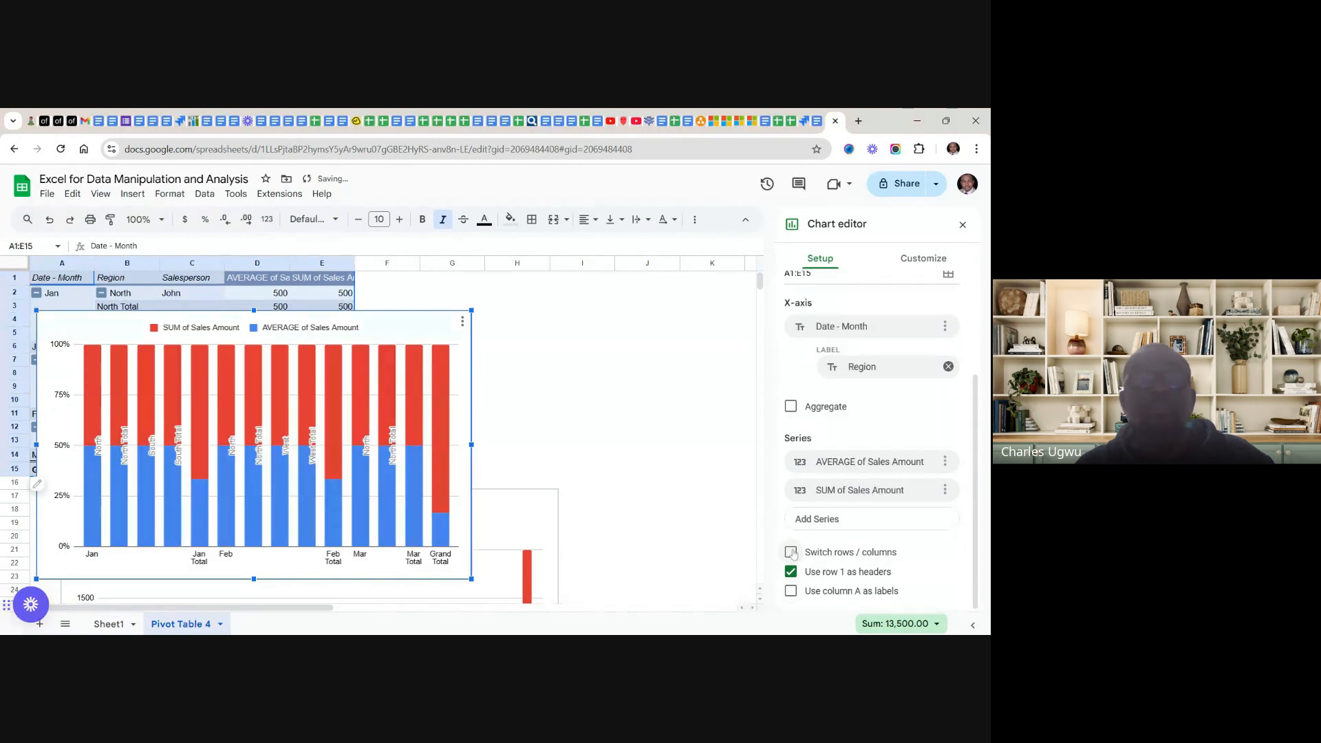
left_click(791, 571)
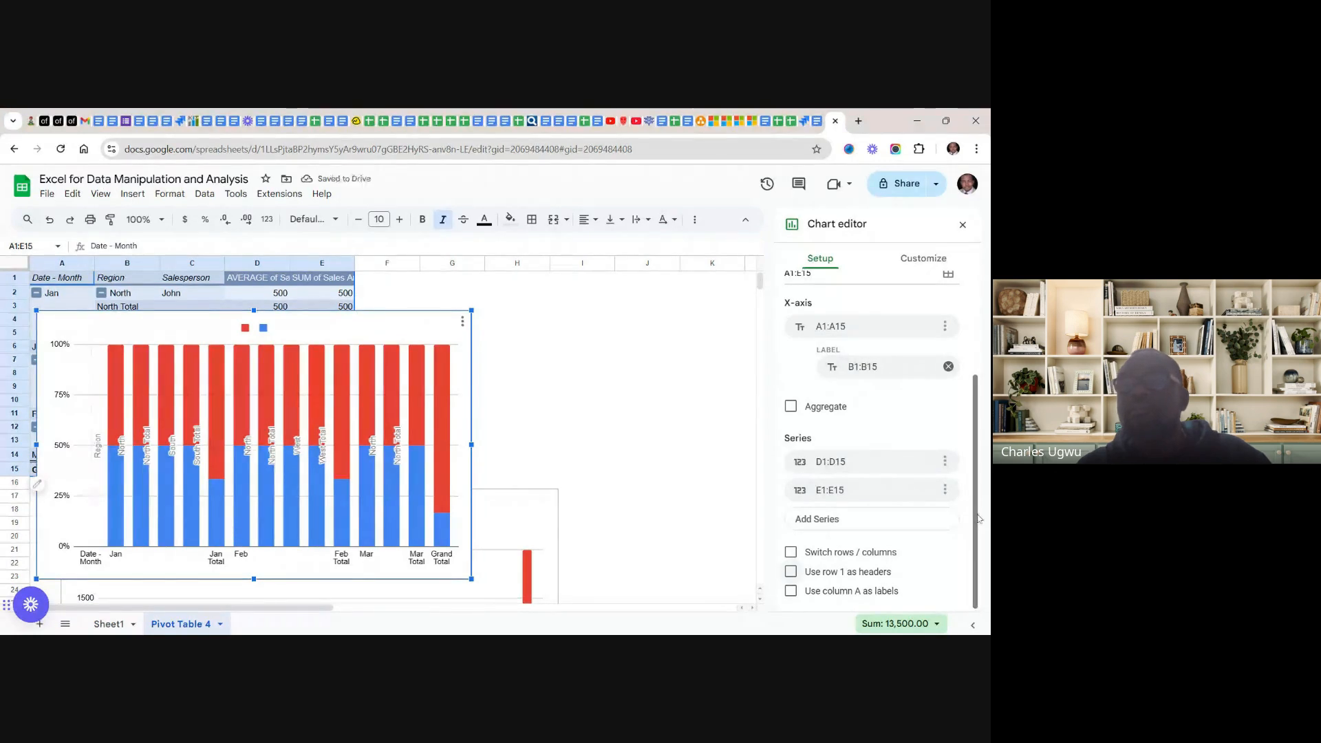
- Change the second chart to the suggested pie chart of AVERAGE of Sales Amount, using ranges A1:A15 and D1:D15
scroll(975, 475, "up", 1)
scroll(975, 474, "up", 2)
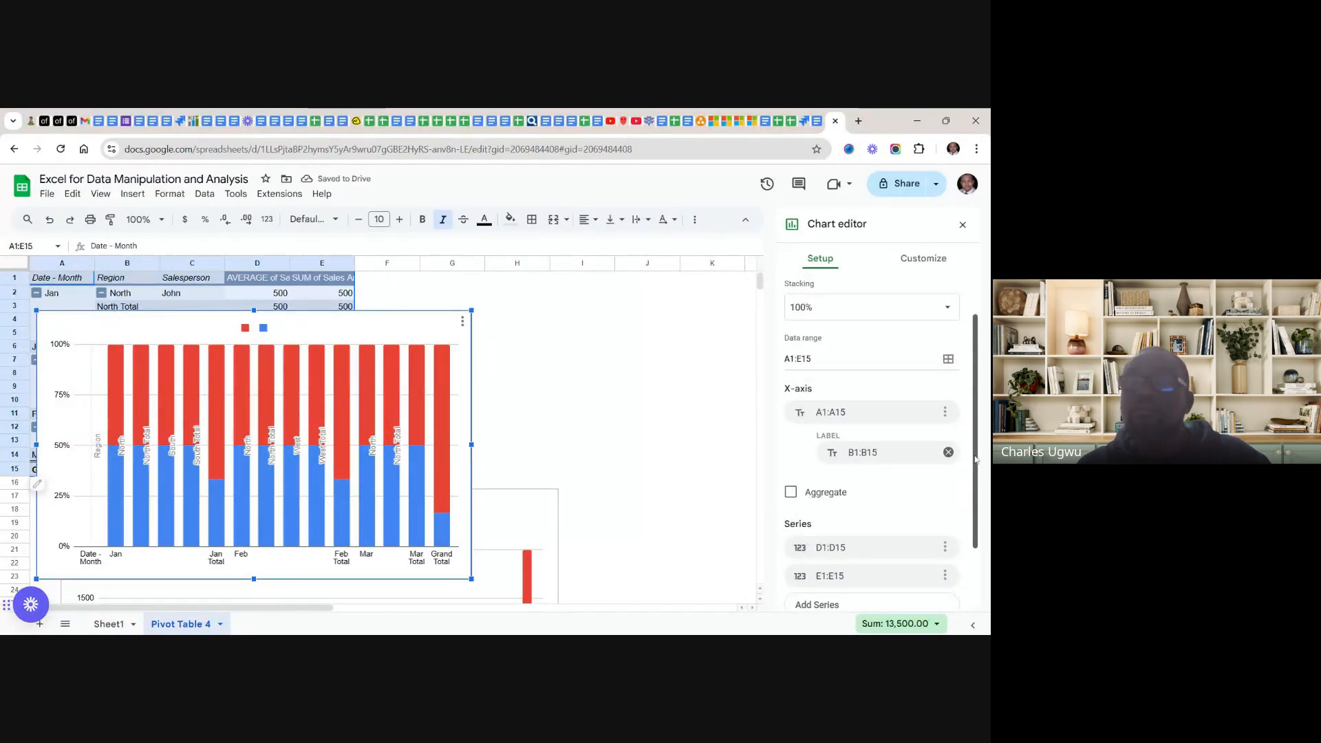
left_click_drag(979, 467, 974, 411)
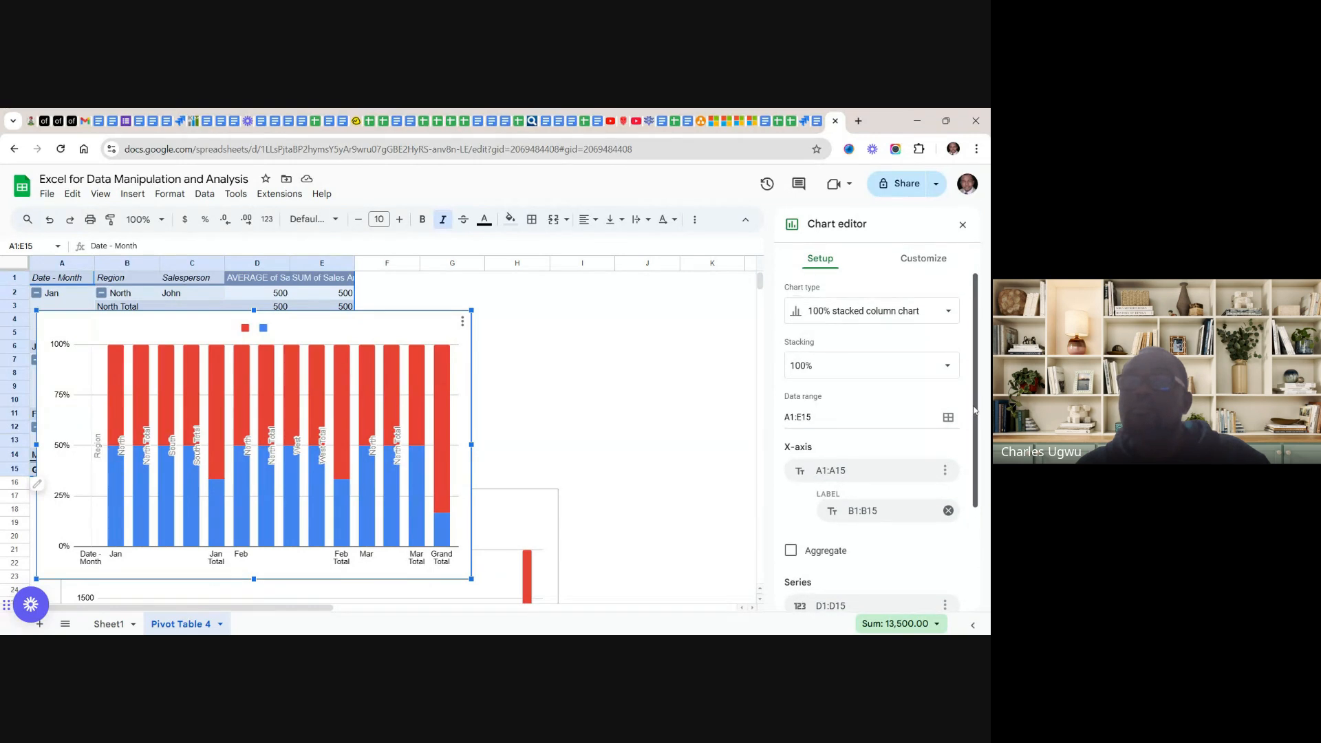
left_click(948, 313)
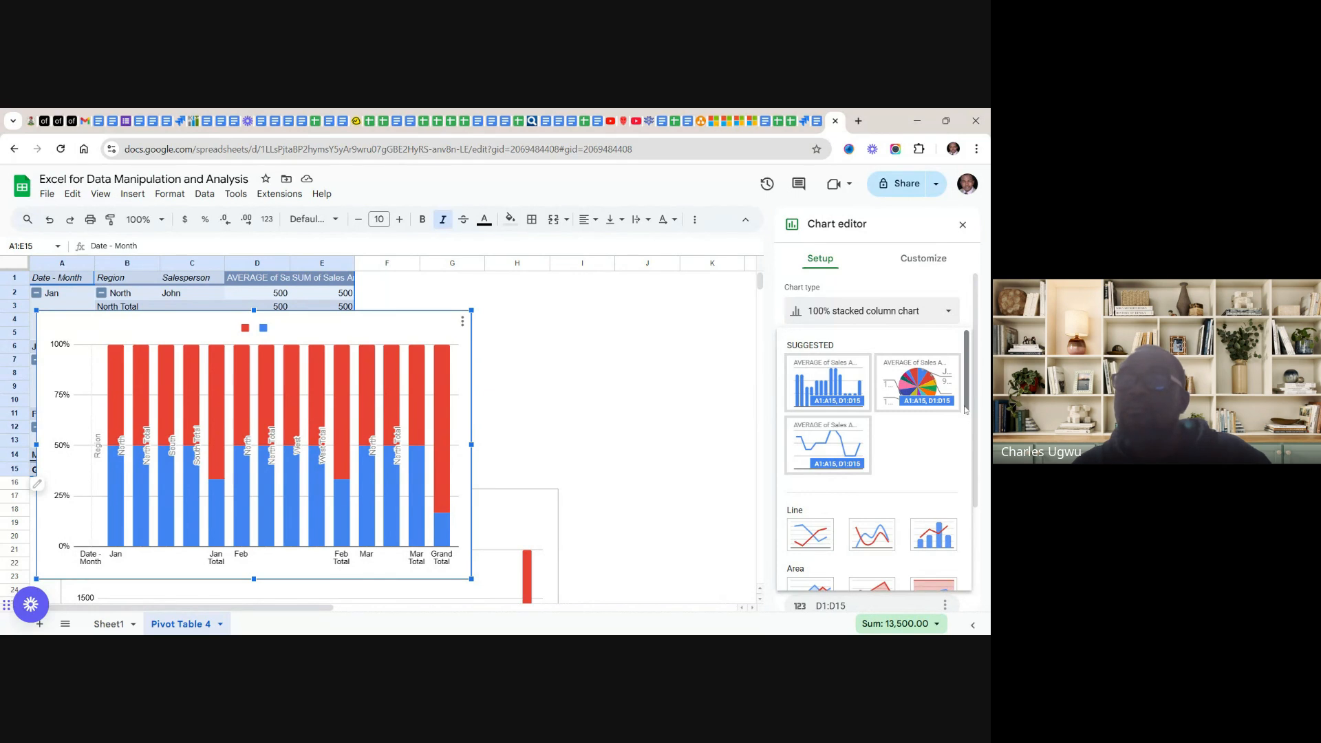
left_click_drag(966, 404, 986, 580)
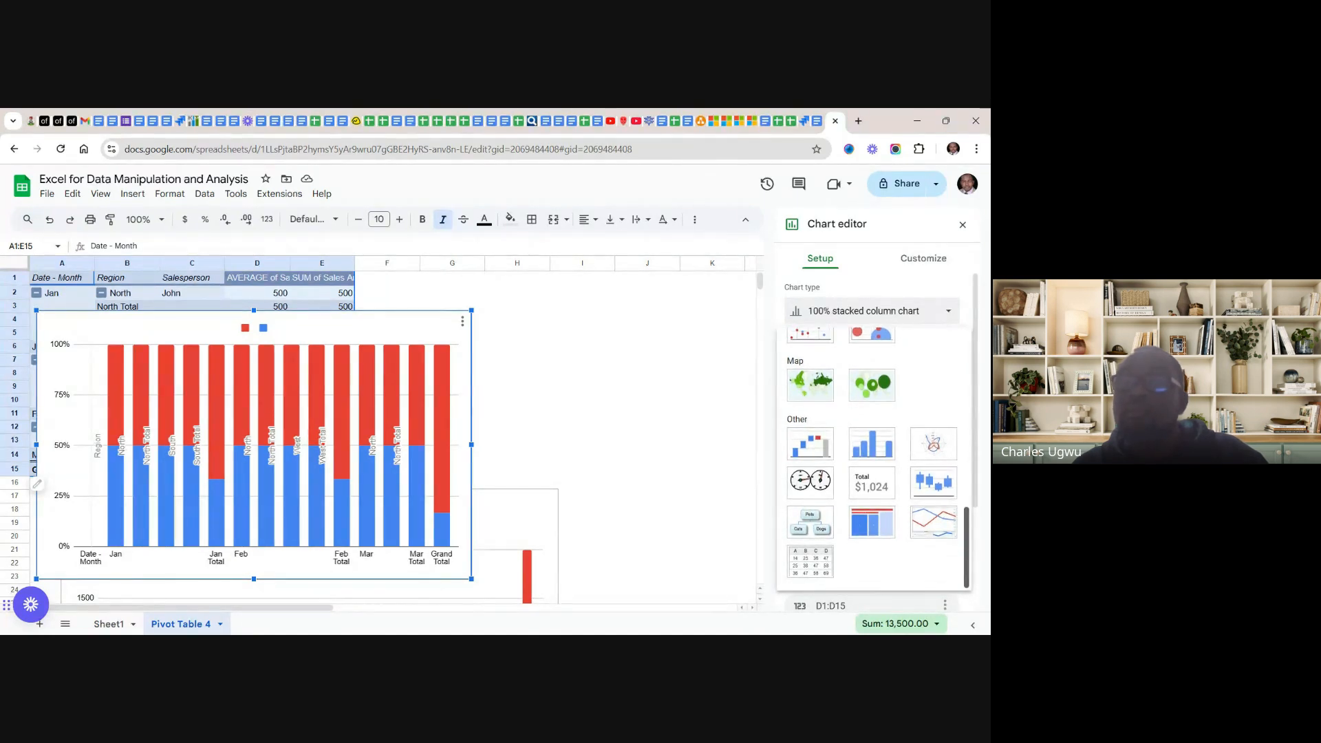
left_click_drag(984, 565, 977, 387)
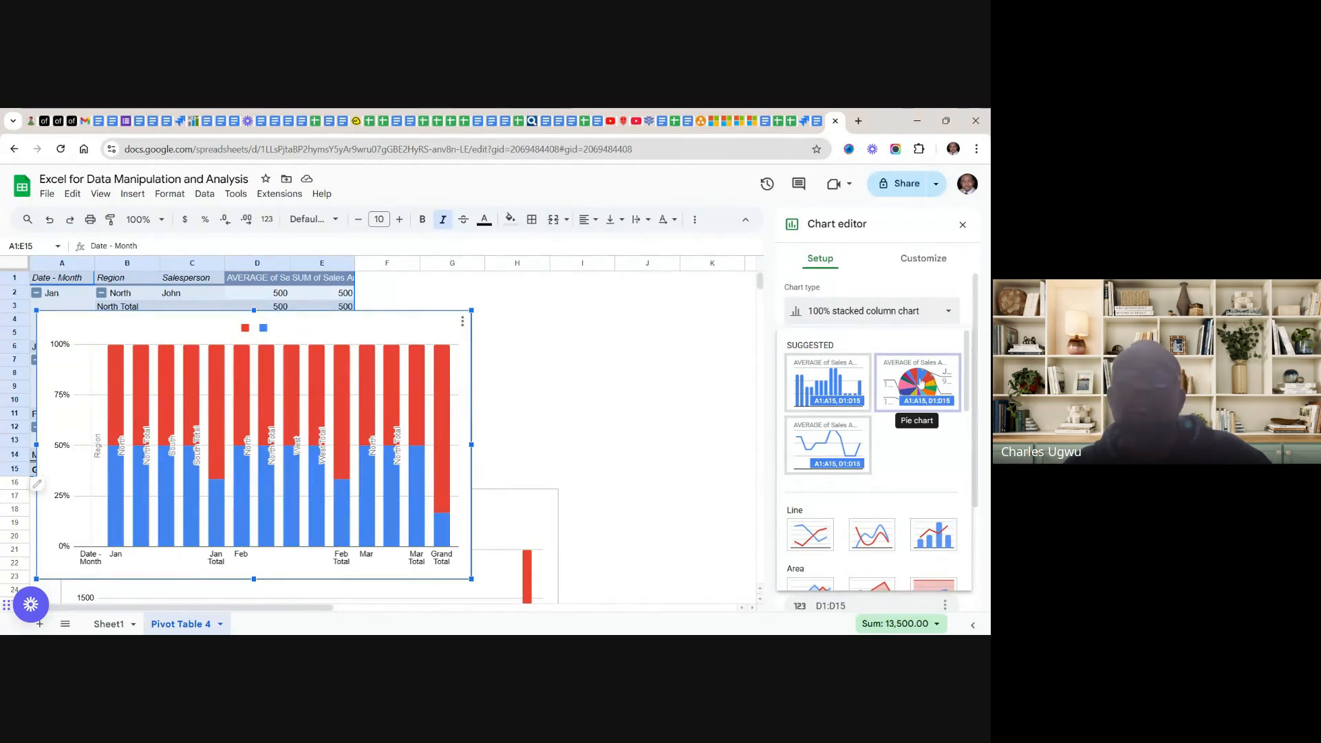
left_click(921, 383)
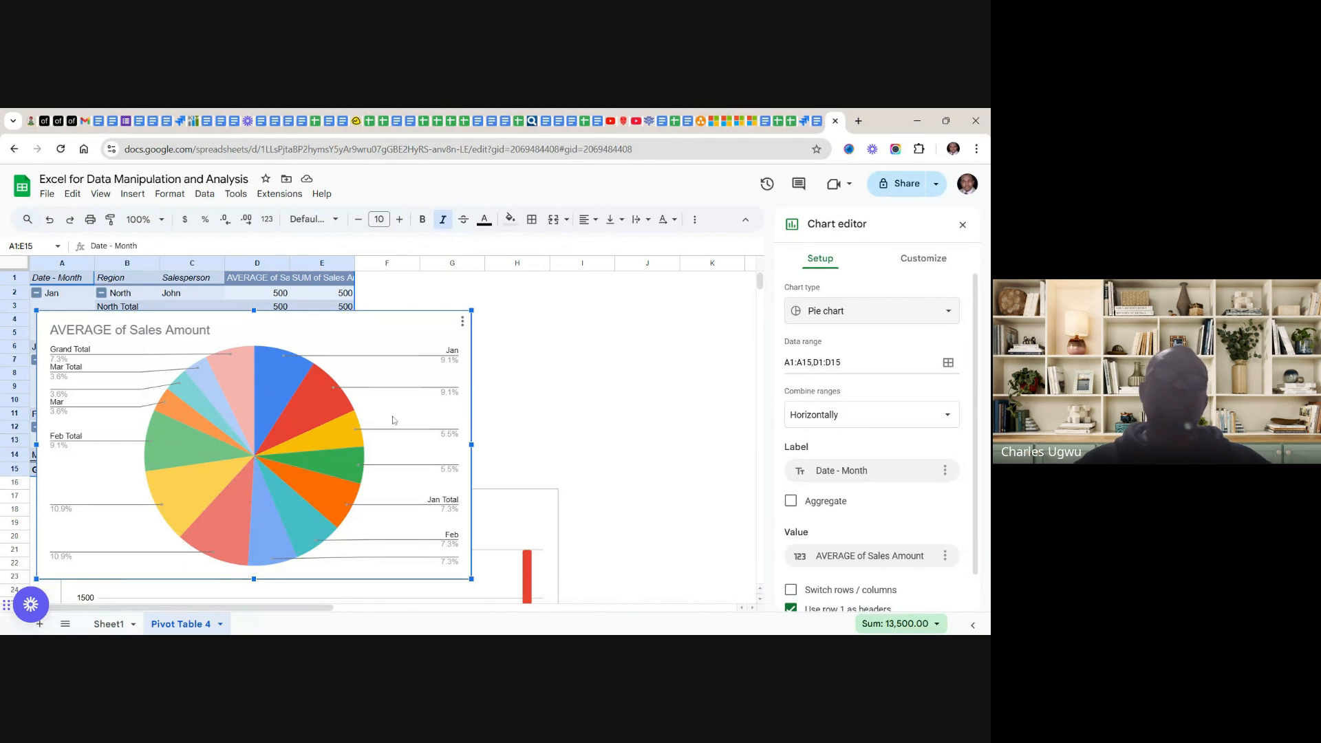
- Shrink the pie chart and place it beside the pivot table, across columns F to J
left_click(307, 431)
left_click_drag(307, 431, 567, 359)
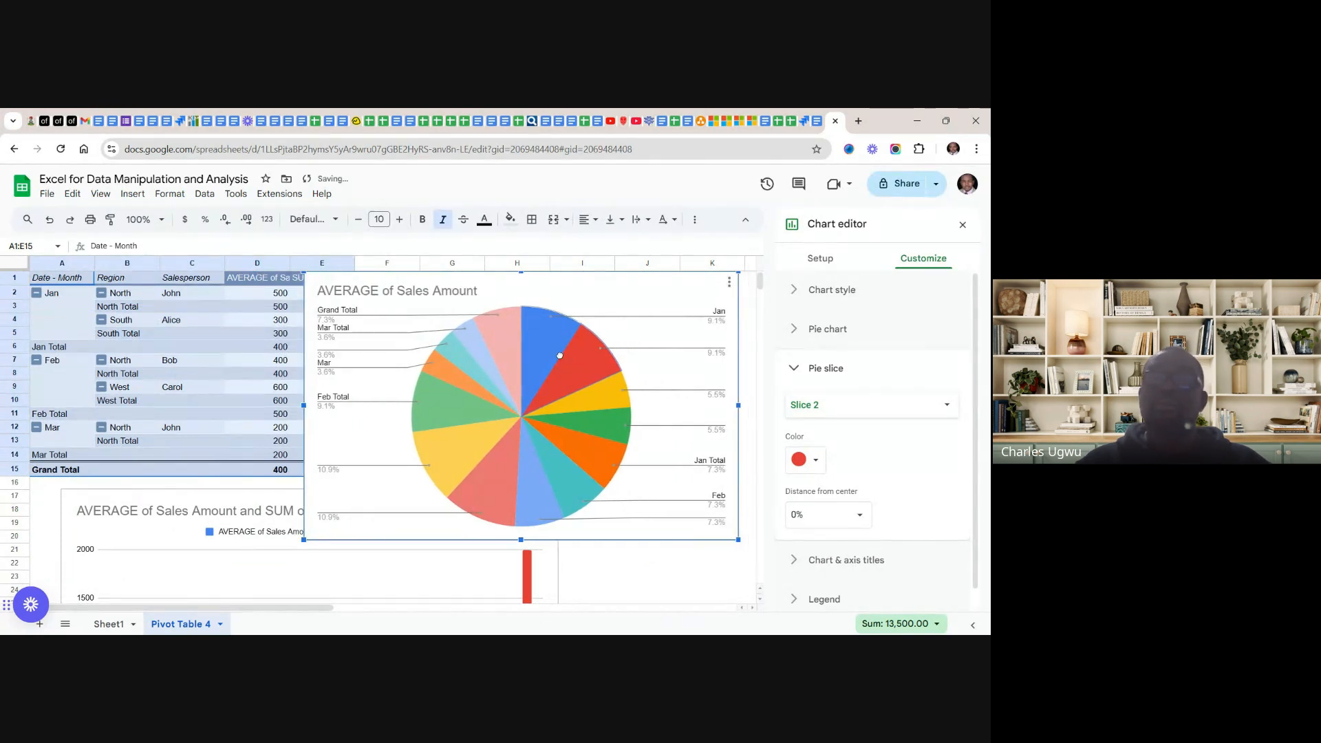
left_click_drag(737, 541, 570, 449)
left_click_drag(489, 393, 571, 401)
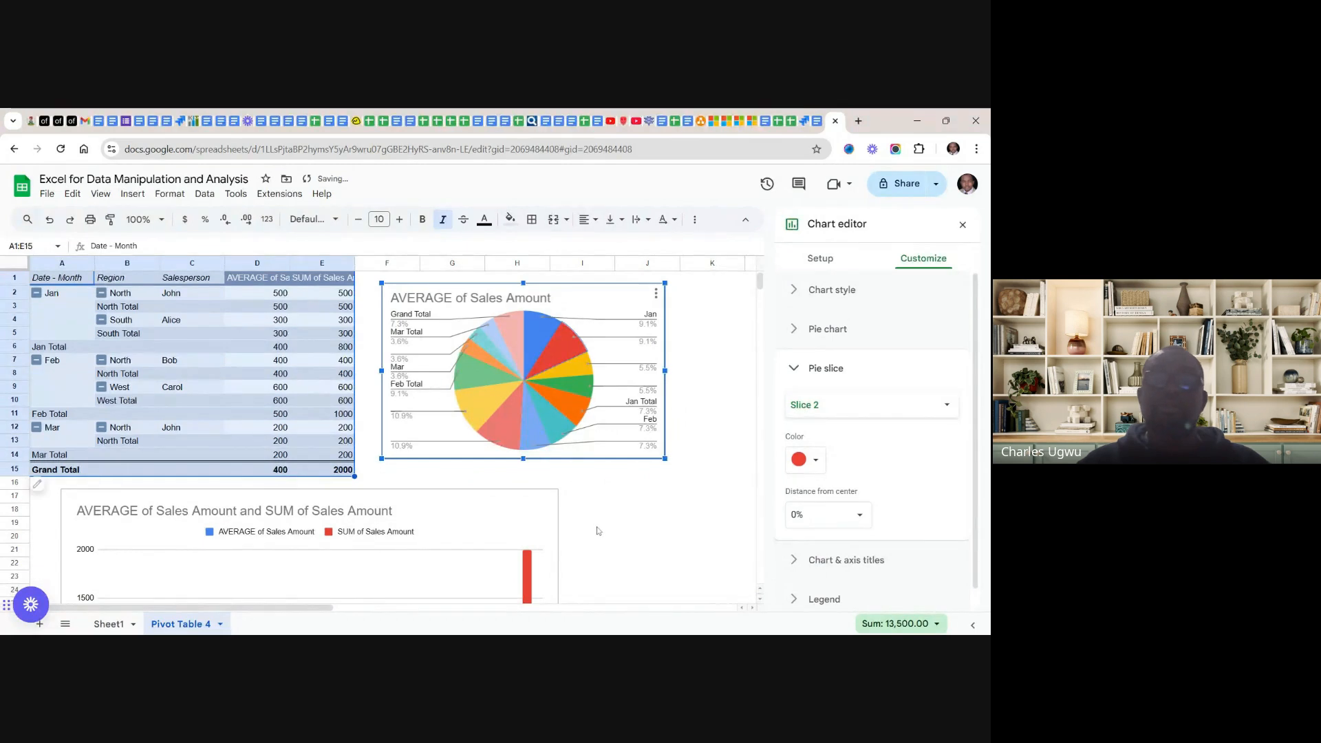
- Shrink the average and sum column chart, place it below the pie chart, and deselect it
left_click(474, 548)
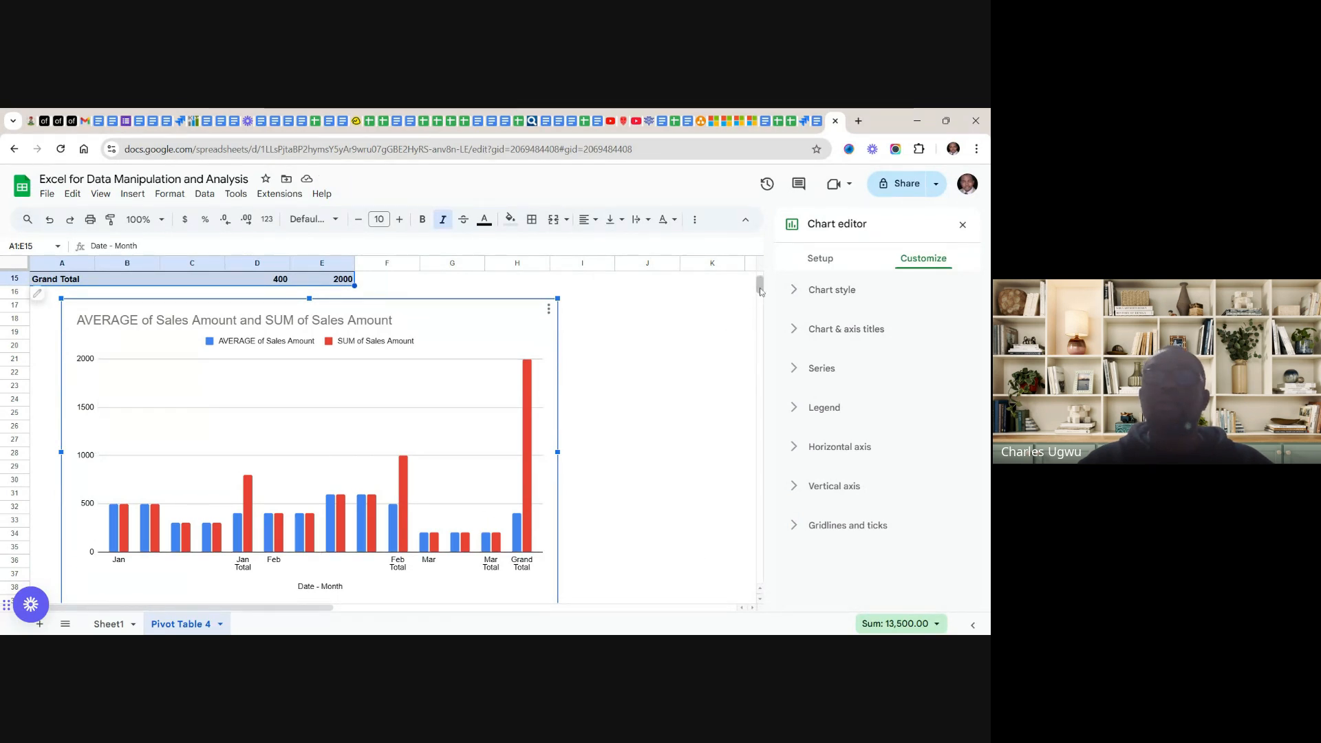
left_click_drag(760, 290, 760, 292)
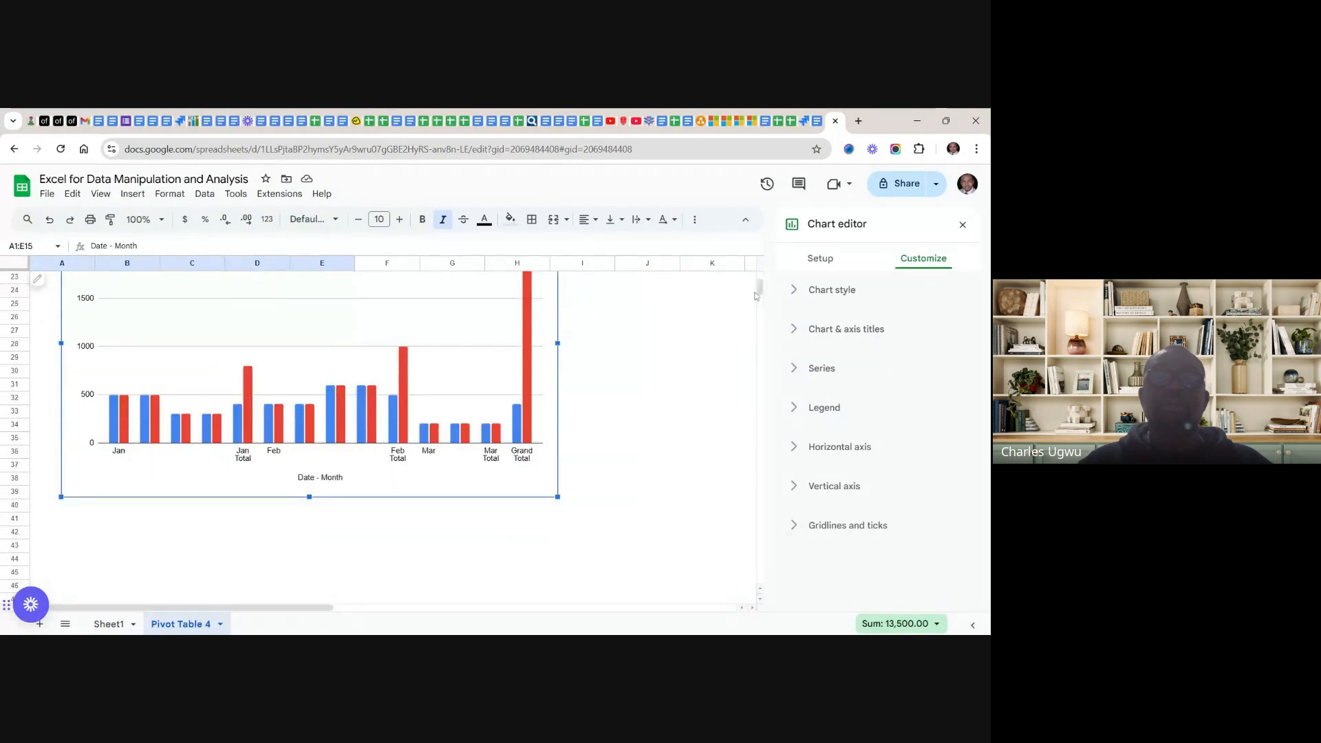
left_click_drag(557, 496, 320, 374)
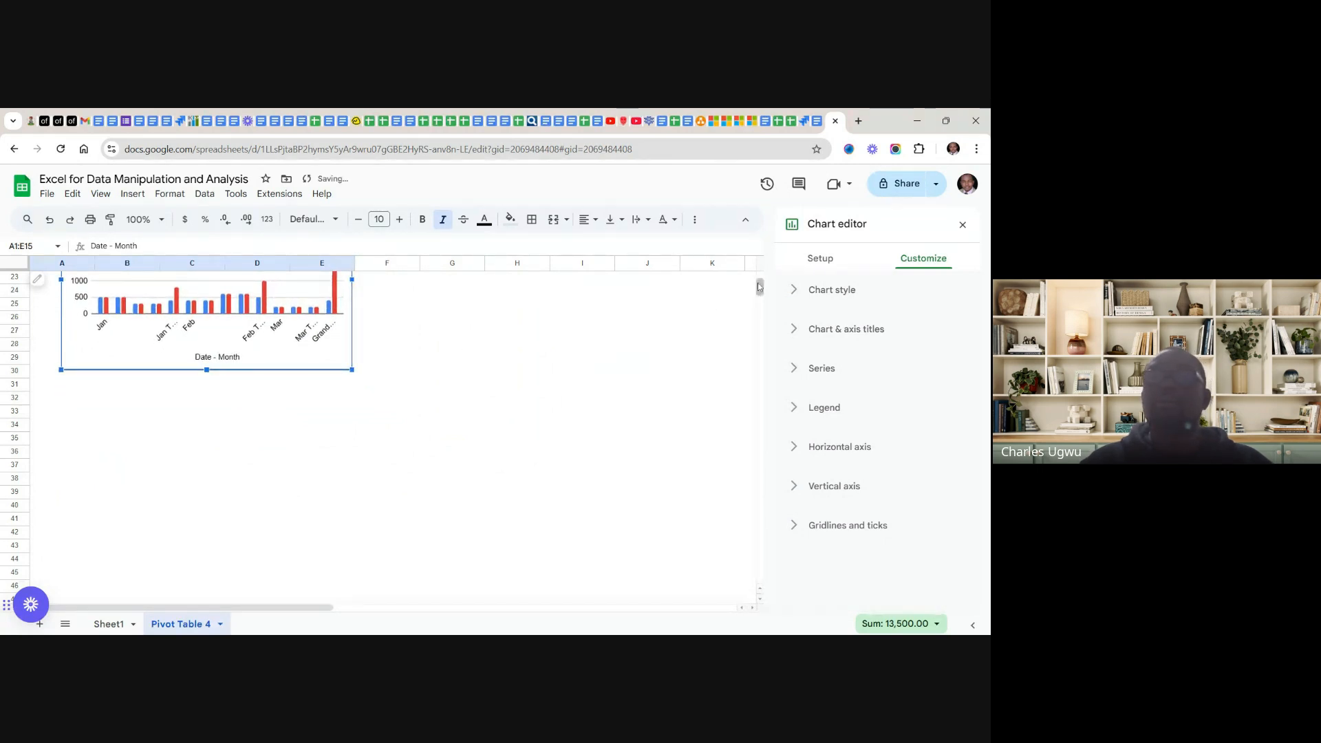
scroll(760, 286, "up", 1)
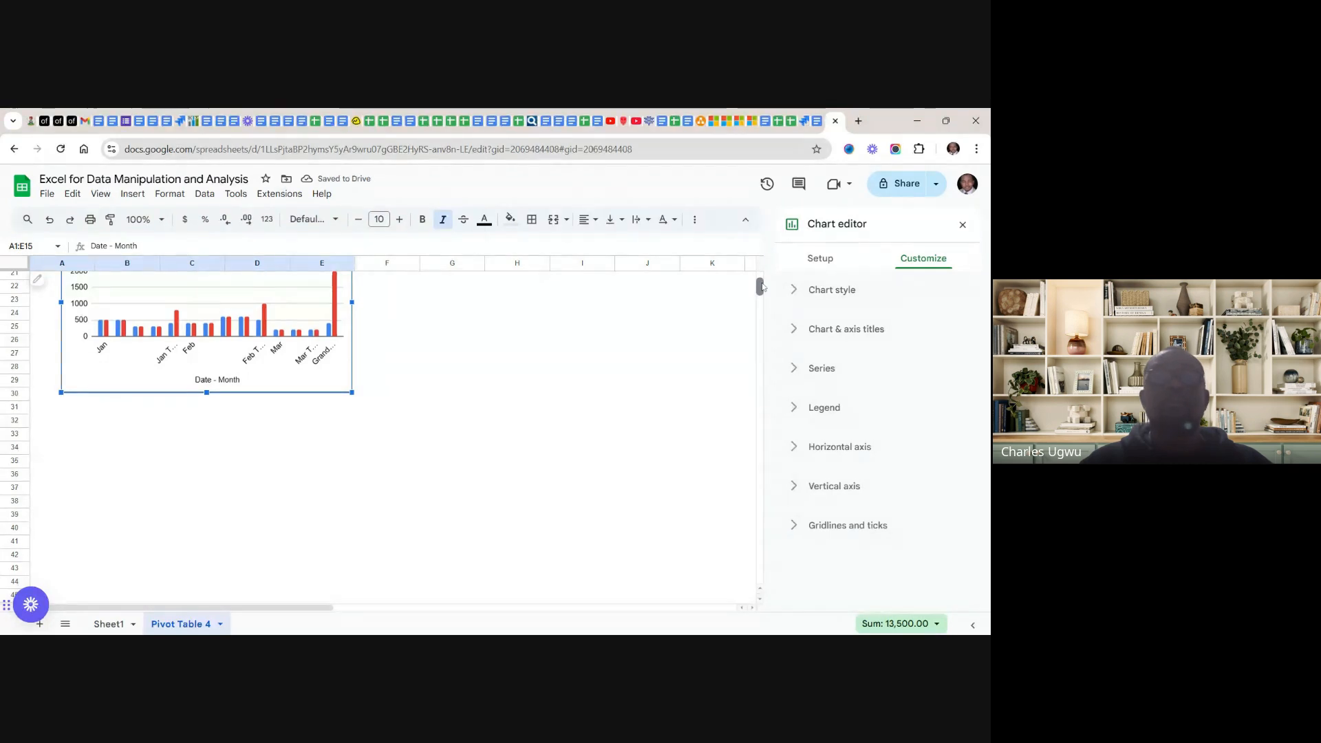
scroll(760, 286, "up", 5)
scroll(221, 519, "down", 3)
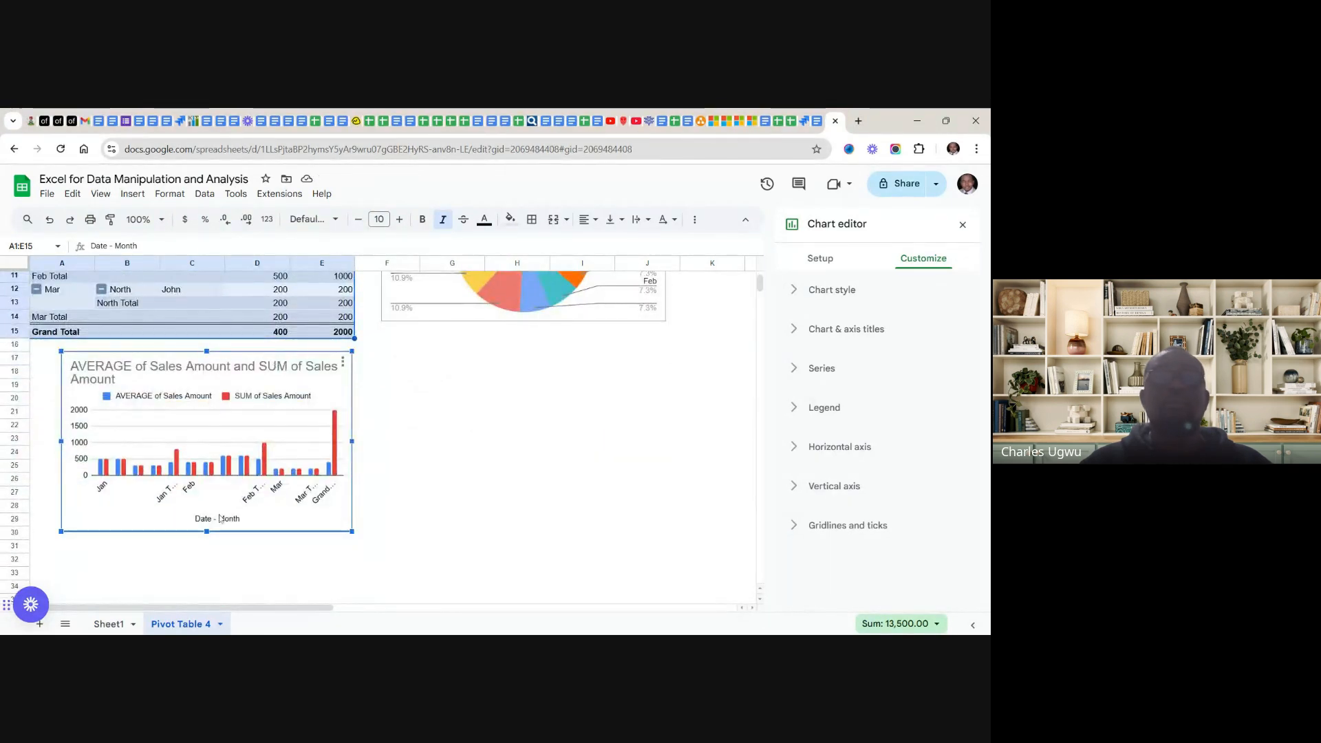
left_click(203, 446)
left_click_drag(204, 448, 576, 455)
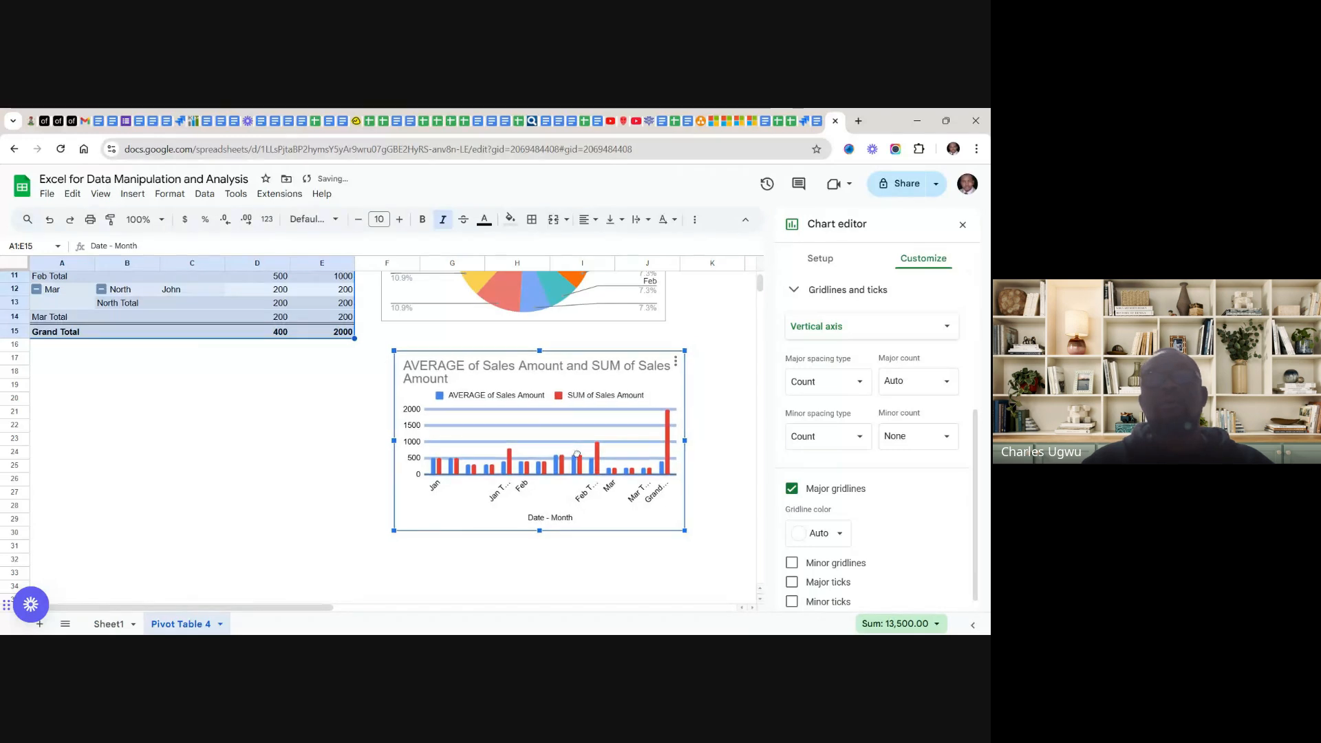
left_click(740, 390)
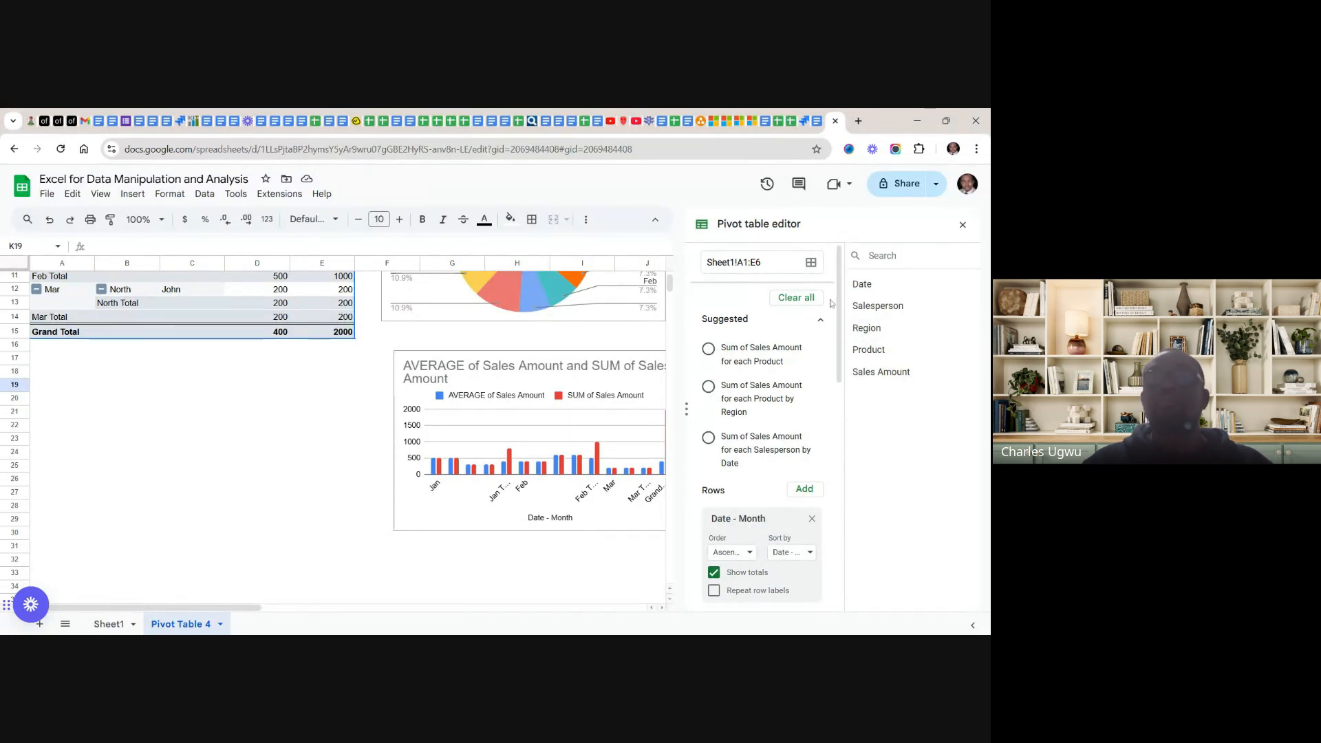
- Add a new blank sheet to the workbook and return to cell D19 on the pivot table sheet
mouse_move(668, 281)
left_mouse_down()
mouse_move(668, 307)
mouse_move(665, 265)
mouse_move(665, 288)
mouse_move(665, 277)
left_mouse_up()
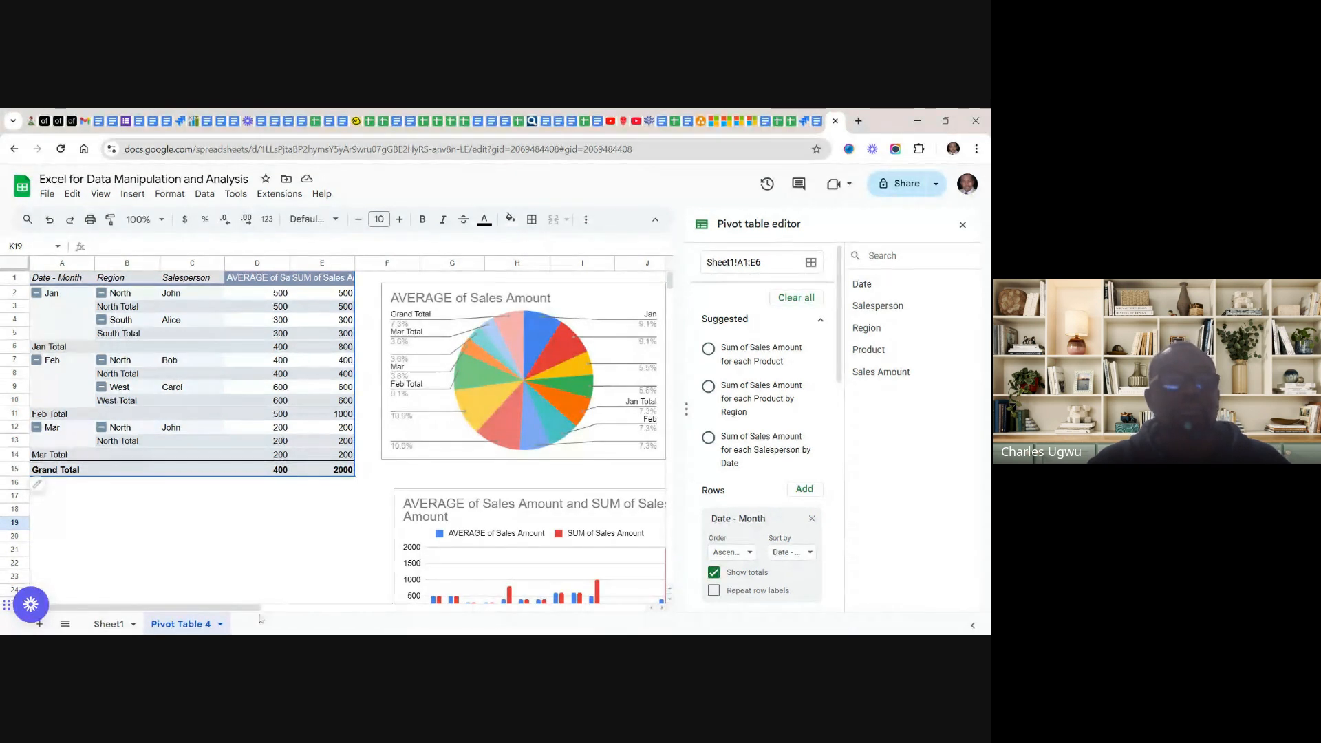
left_click(40, 625)
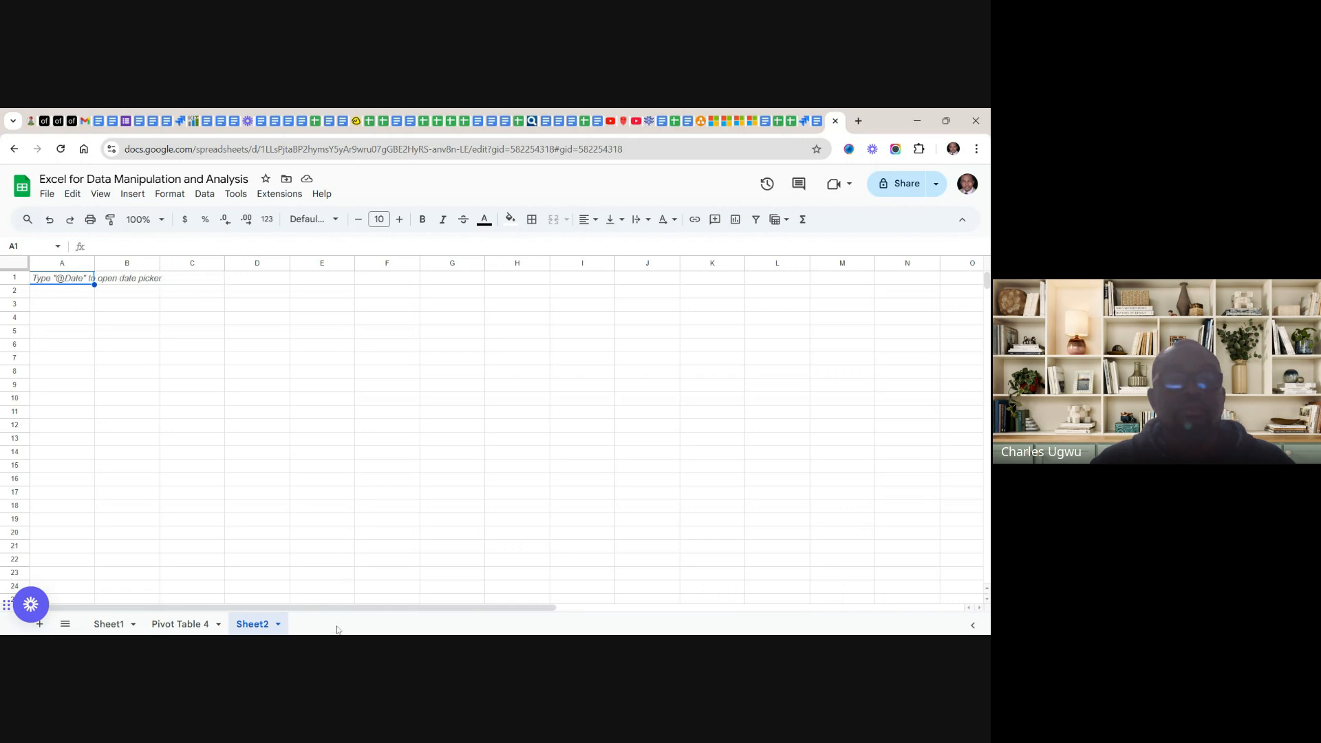
left_click(177, 626)
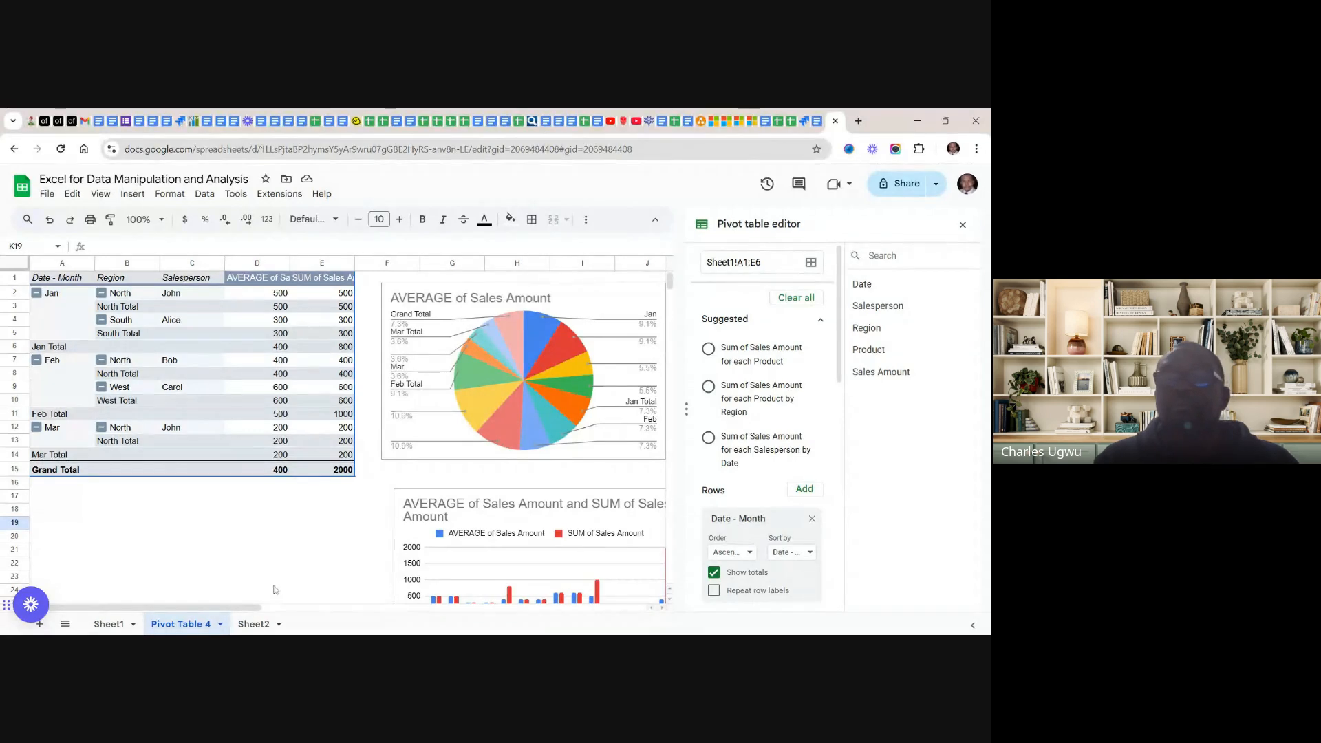
left_click(287, 529)
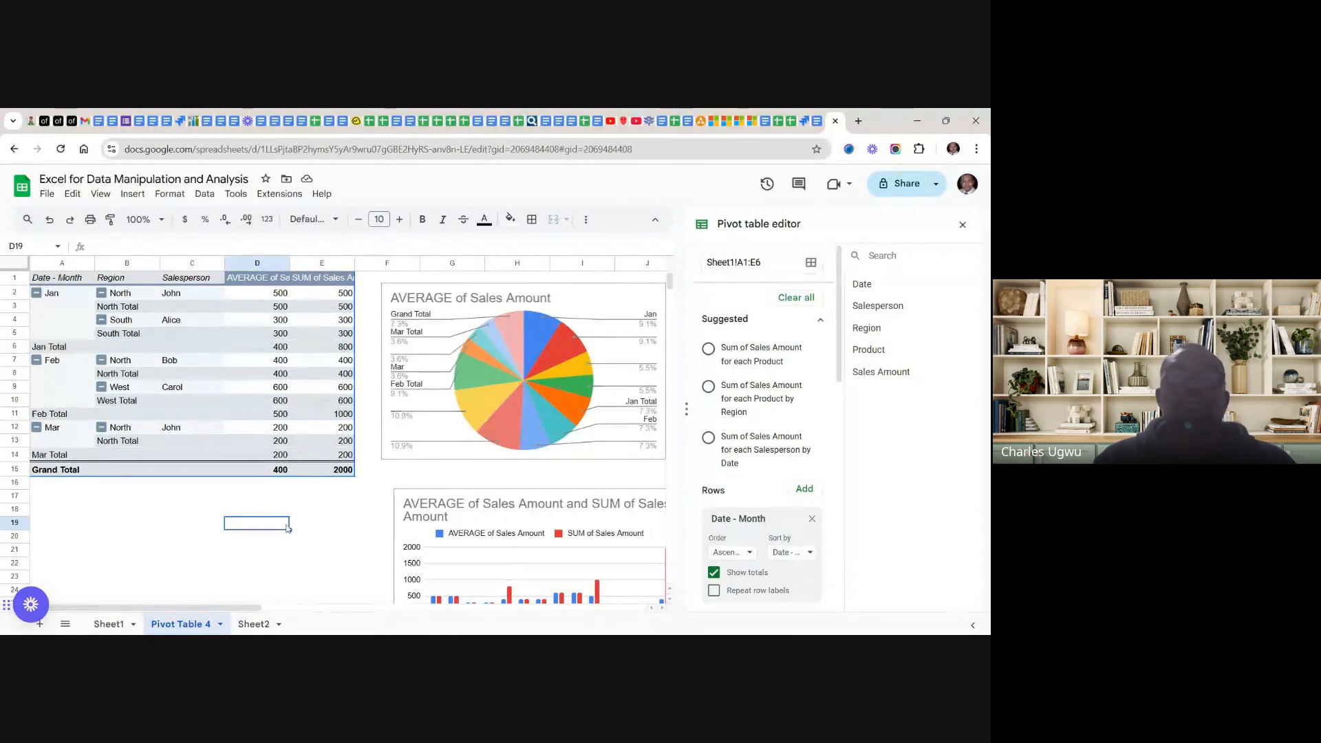
- Insert an empty column chart on Sheet2, open its options, and return to the Pivot Table 4 sheet
left_click(257, 625)
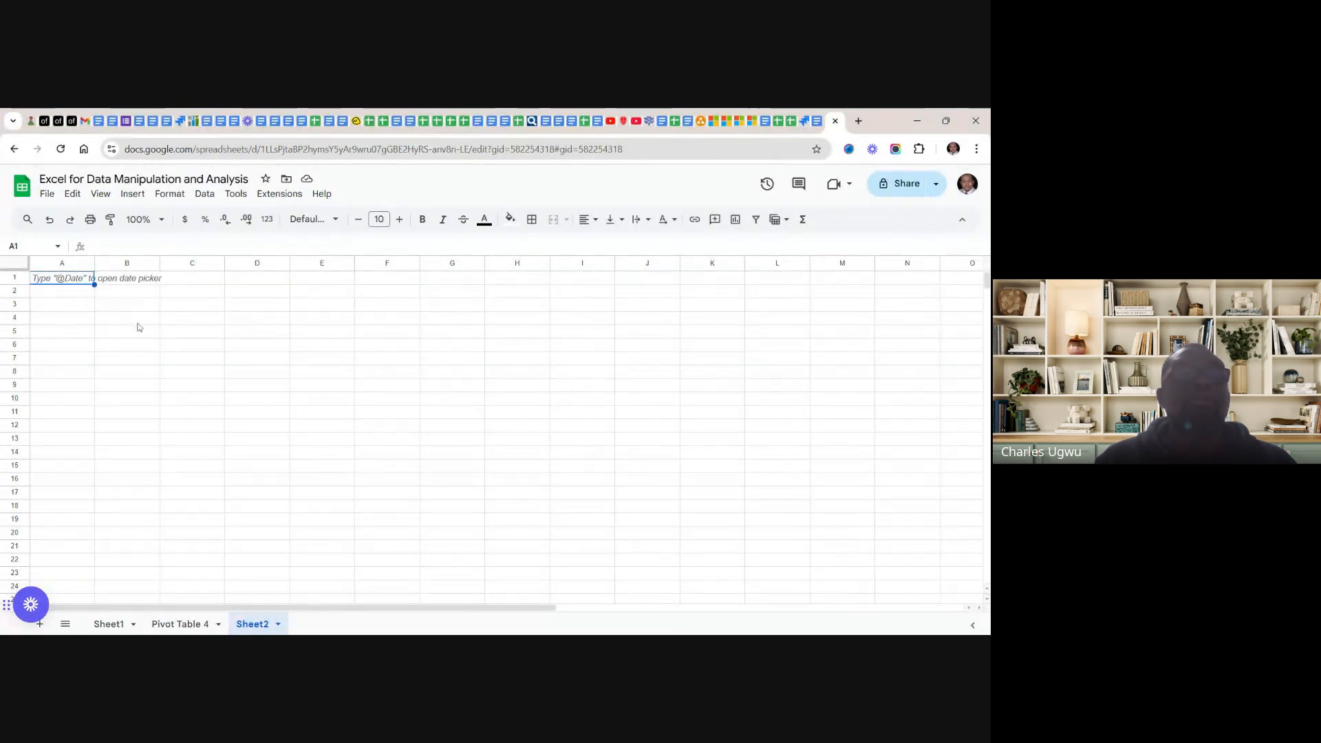
left_click(134, 196)
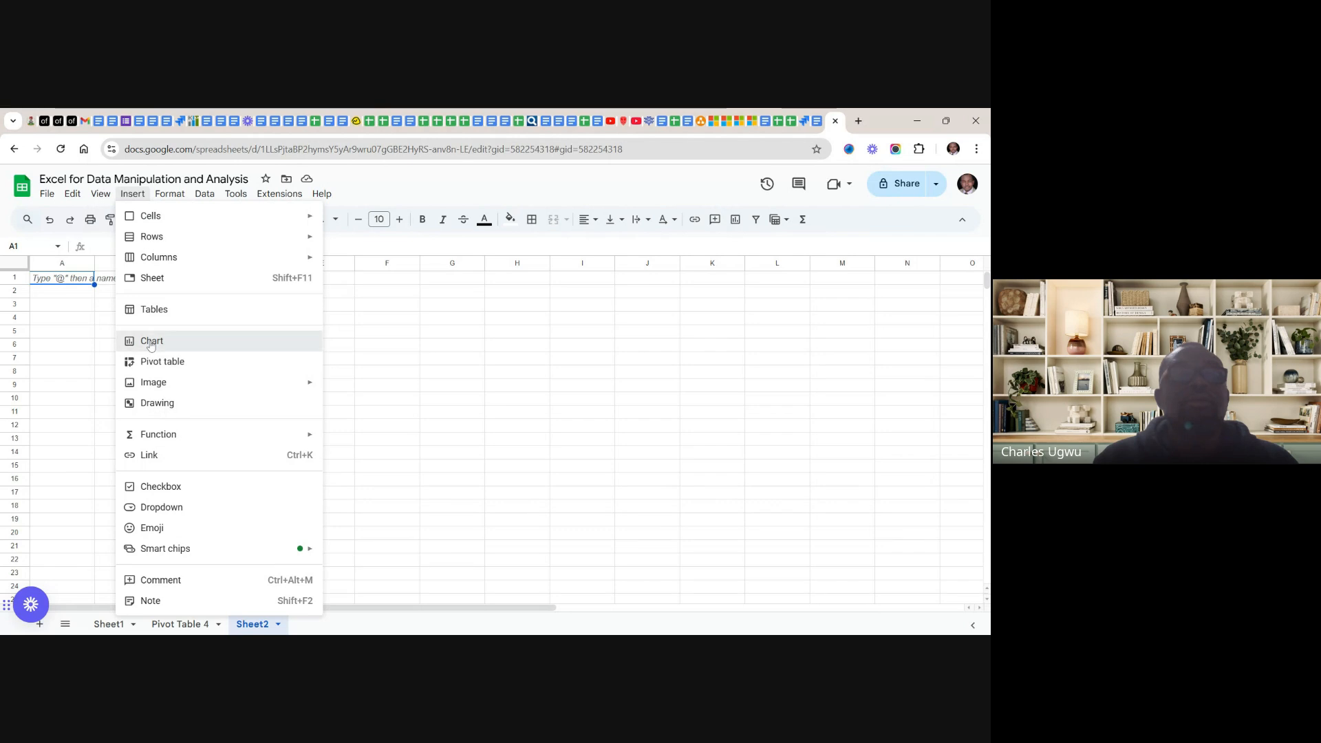
left_click(151, 342)
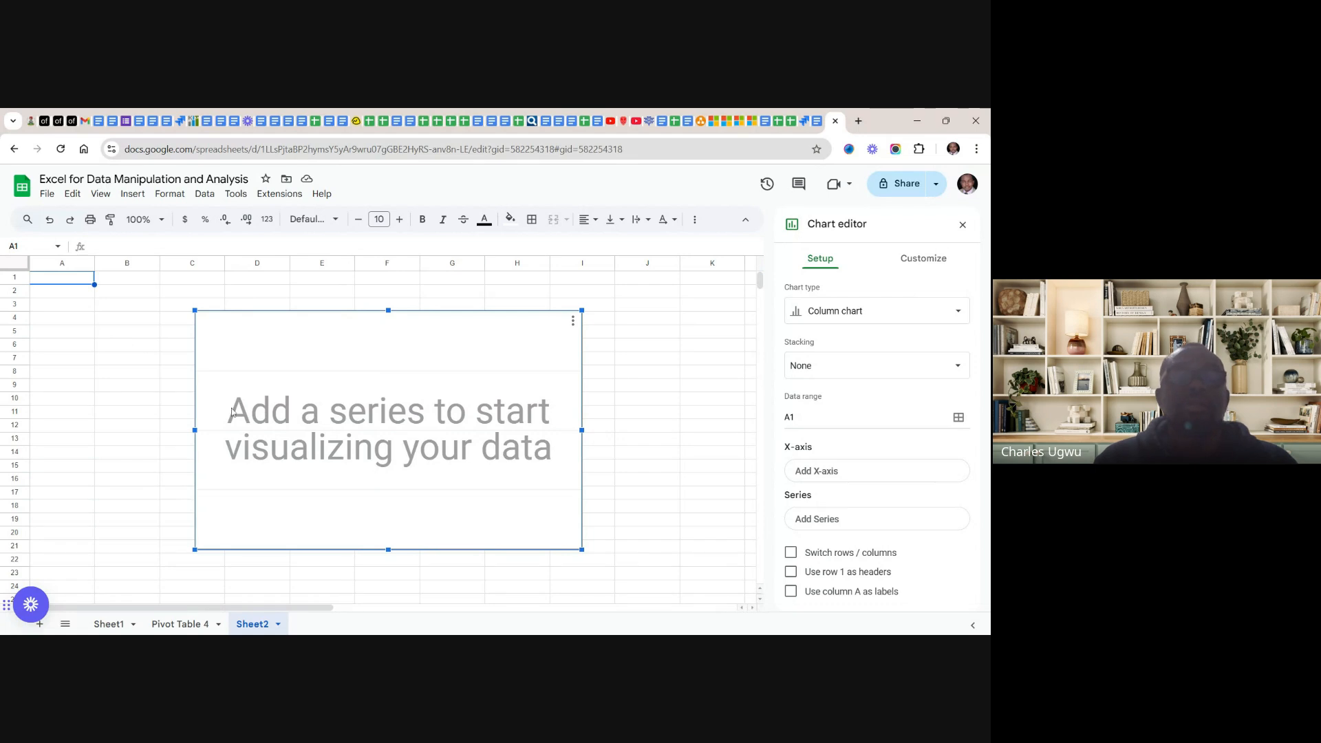
left_click(574, 323)
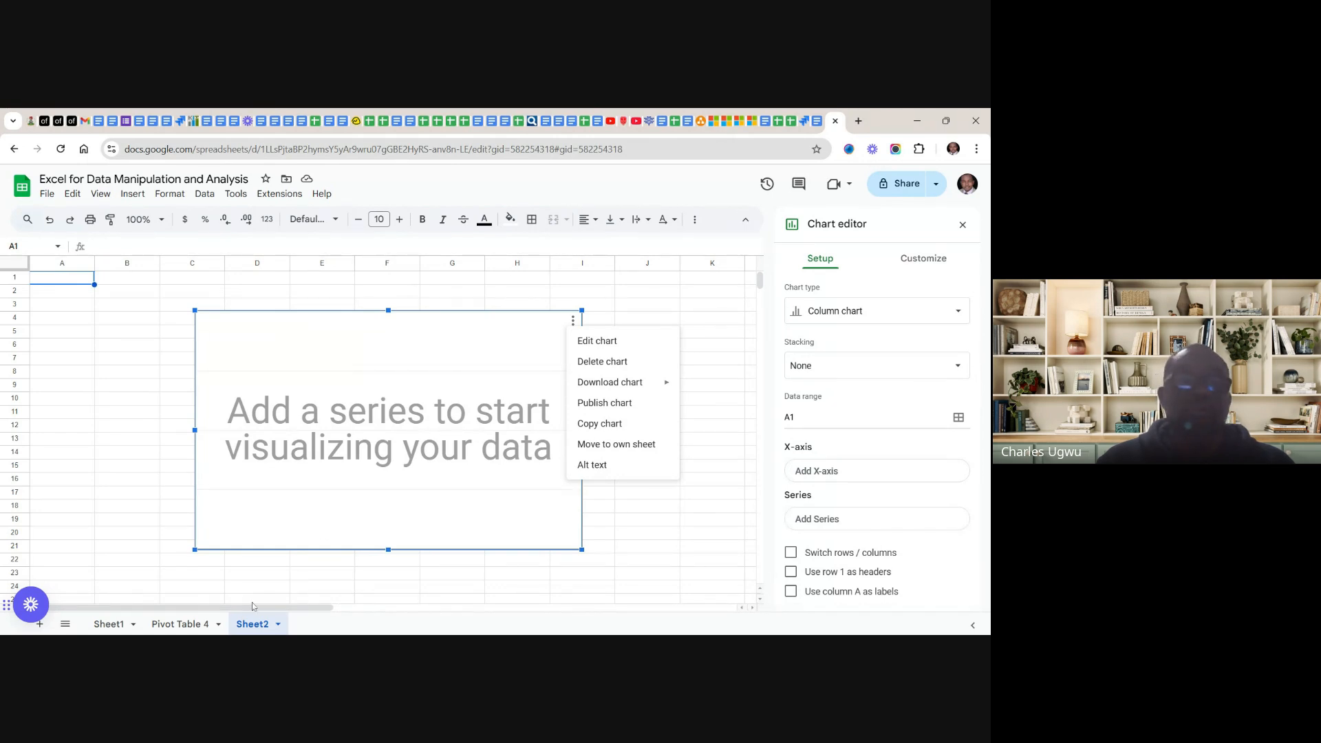
left_click(179, 624)
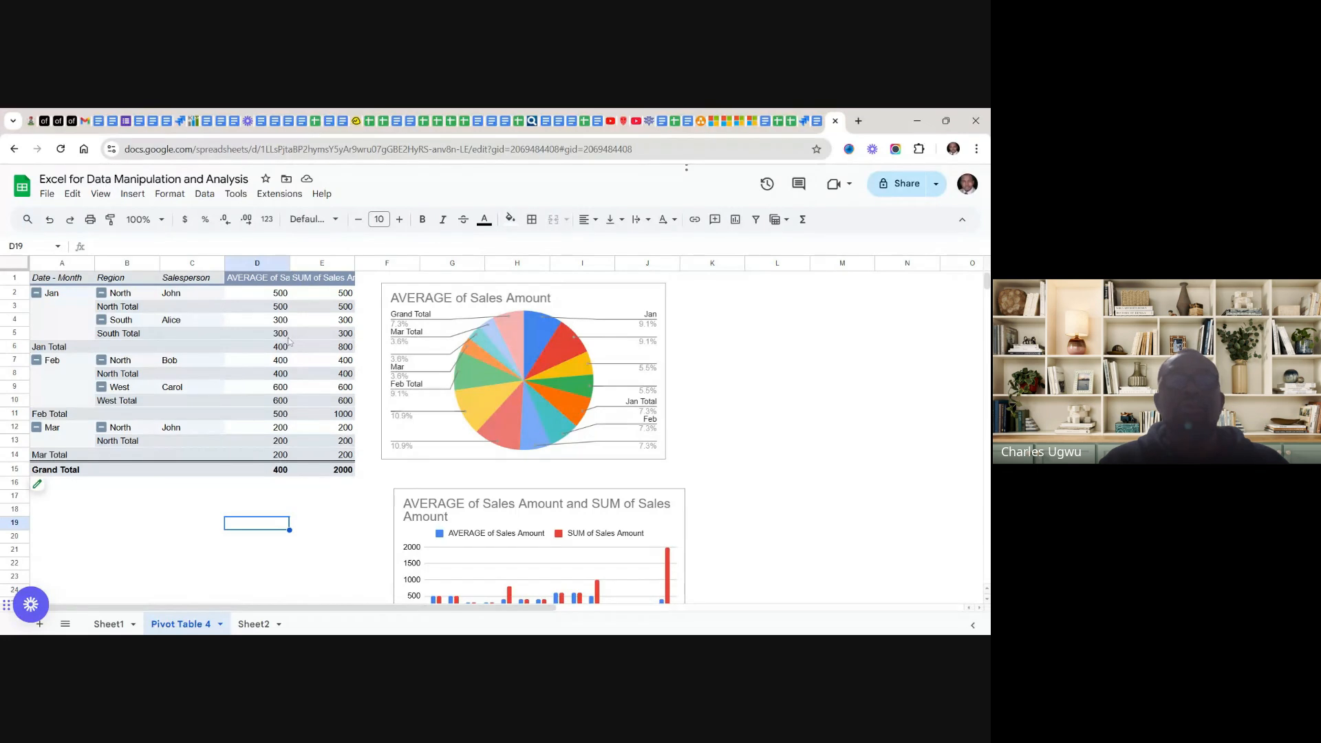
- Move the average and sum column chart directly below the pivot table, across columns A to E
left_click(324, 320)
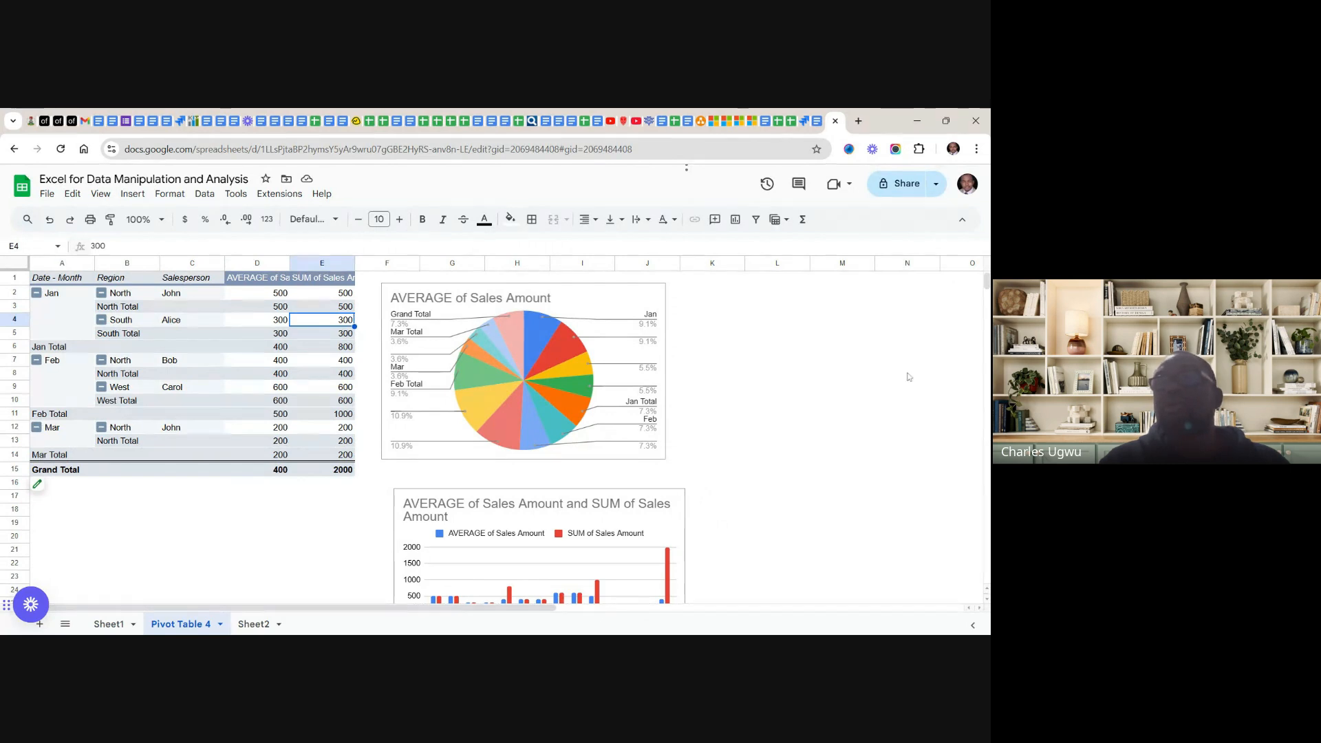
mouse_move(986, 283)
left_mouse_down()
mouse_move(987, 311)
mouse_move(985, 289)
left_mouse_up()
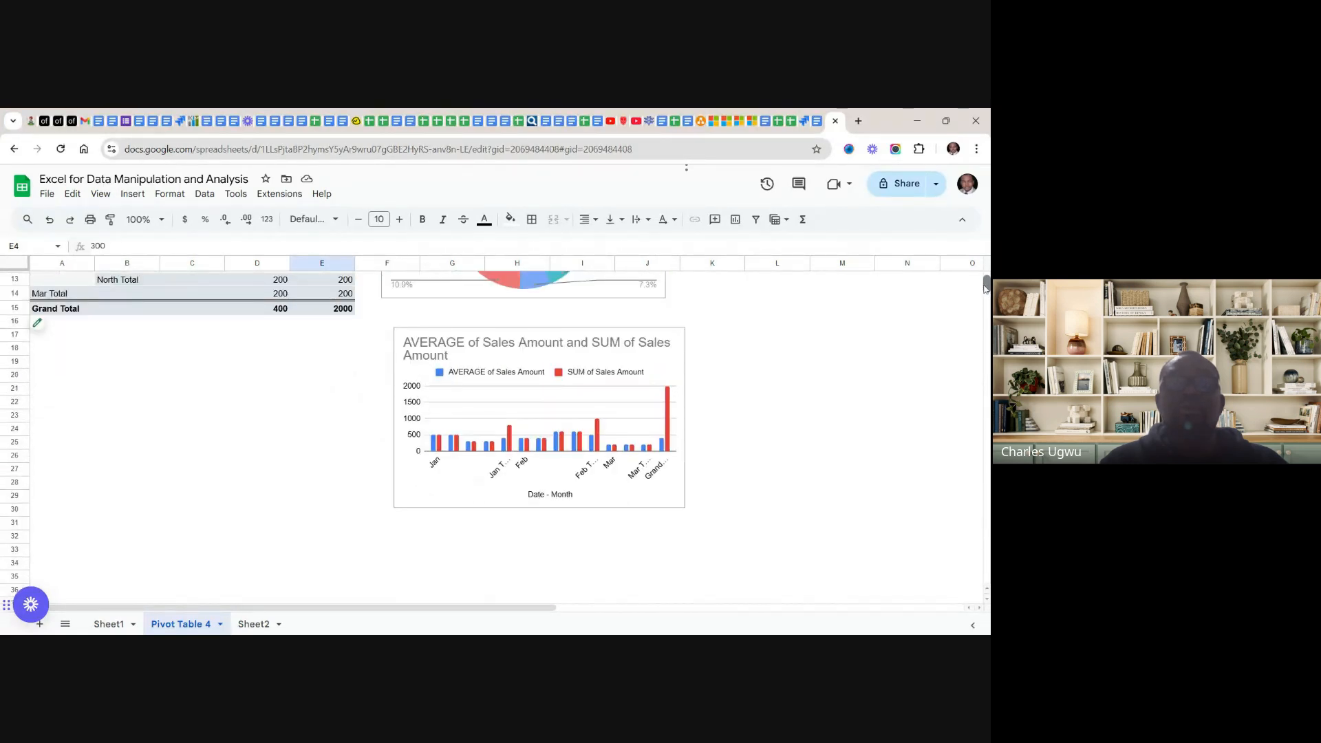
right_click(573, 382)
left_click(531, 396)
left_click_drag(531, 395, 161, 413)
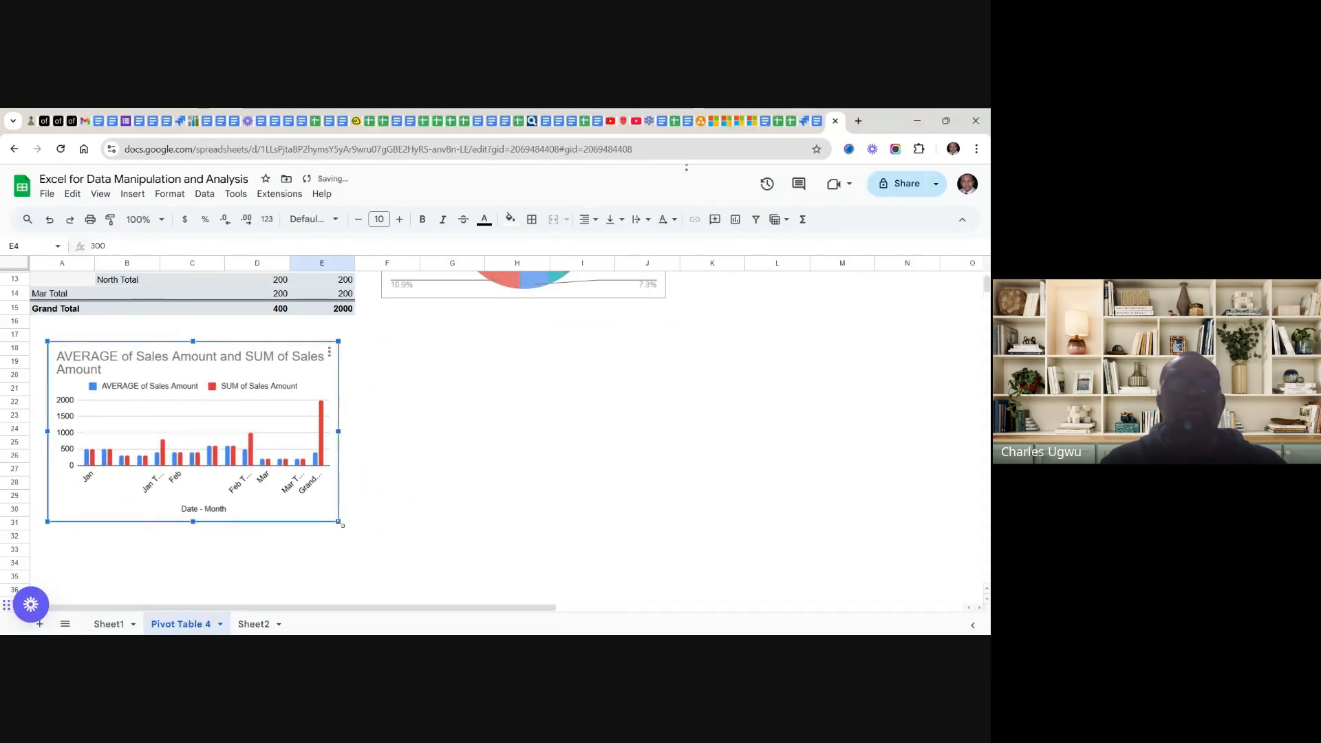
- Move the AVERAGE of Sales Amount pie chart below the column chart, across columns A to E
left_click(508, 288)
left_click_drag(508, 288, 500, 583)
left_click_drag(986, 284, 985, 293)
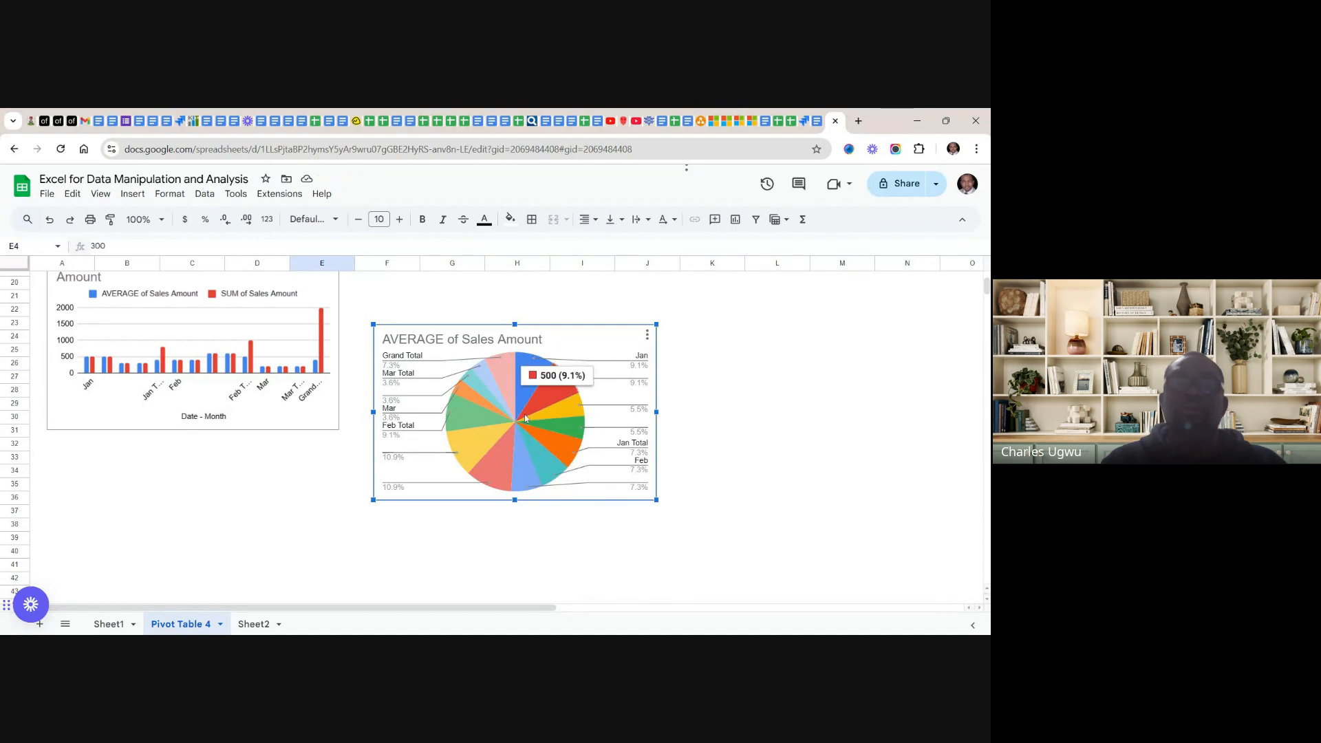
left_click_drag(524, 420, 212, 555)
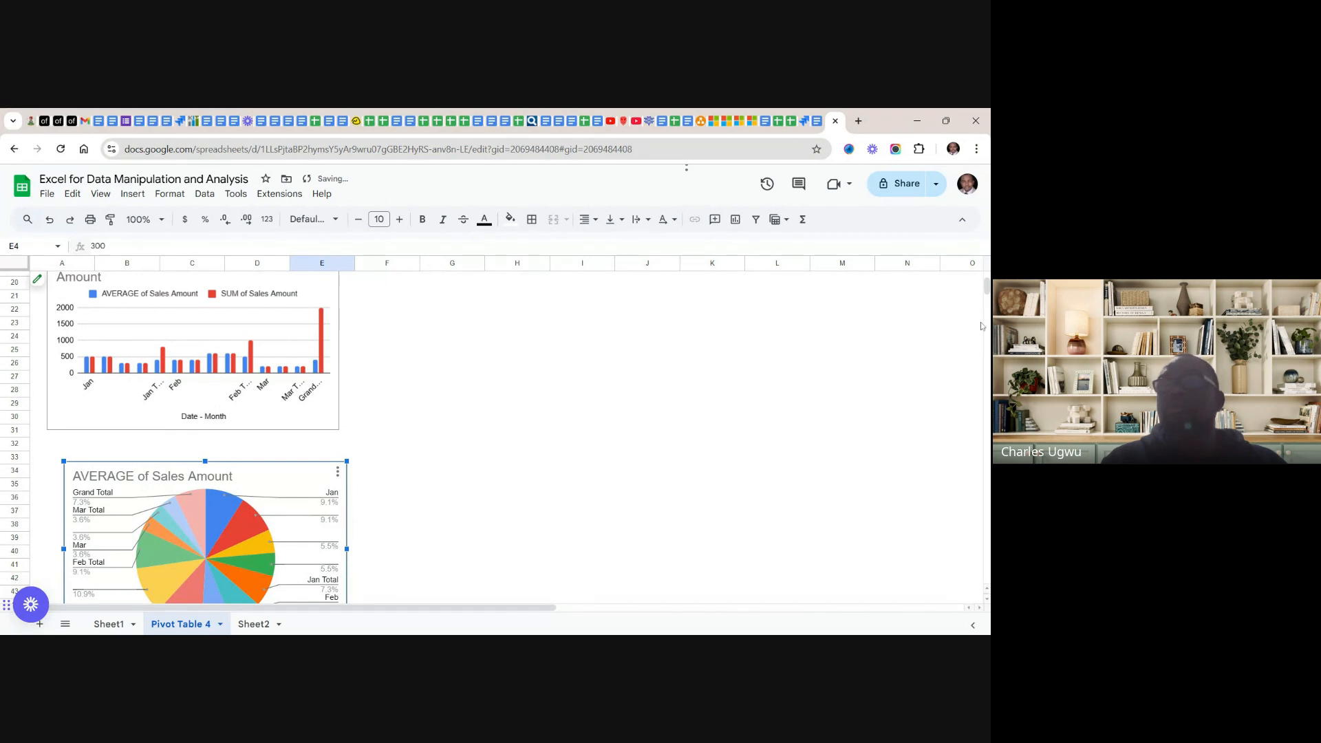
scroll(988, 296, "down", 3)
scroll(988, 297, "up", 2)
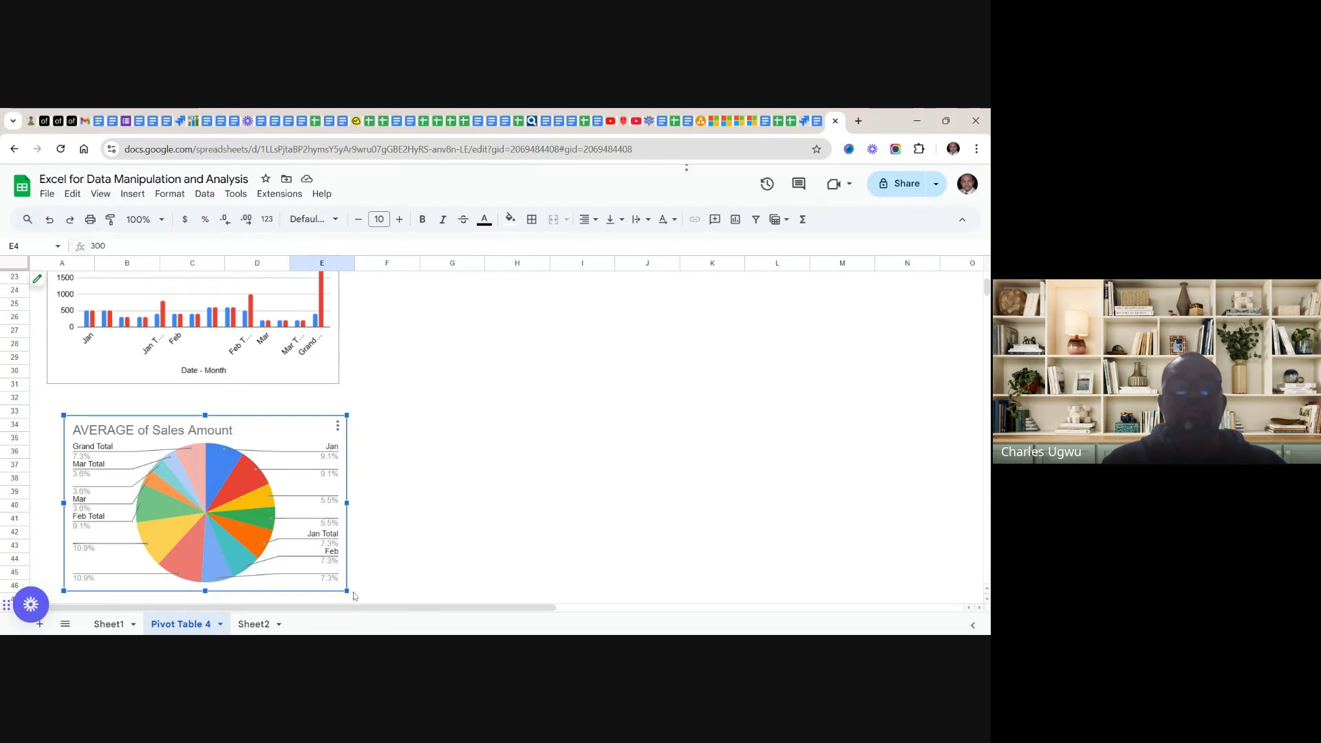
- Enlarge the pie chart and the column chart so that both extend to column I
left_click_drag(347, 591, 598, 742)
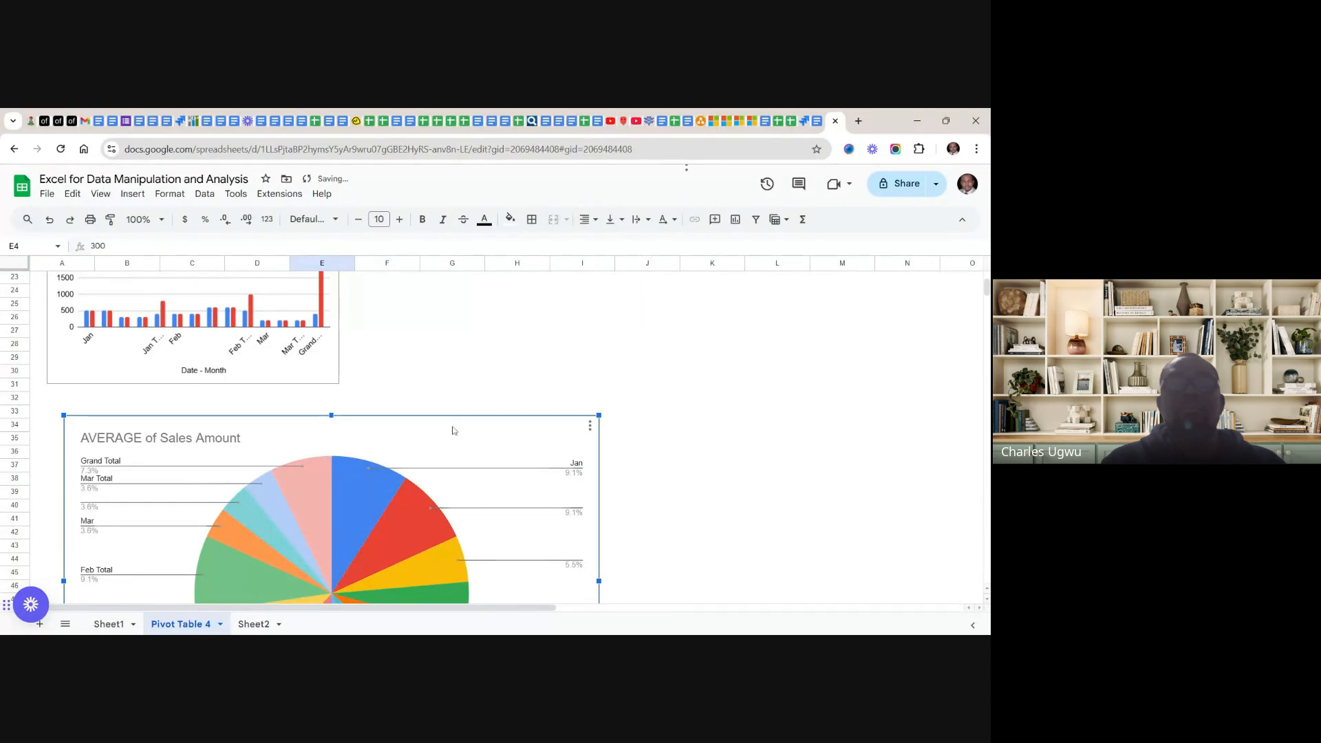
left_click(444, 386)
left_click(323, 360)
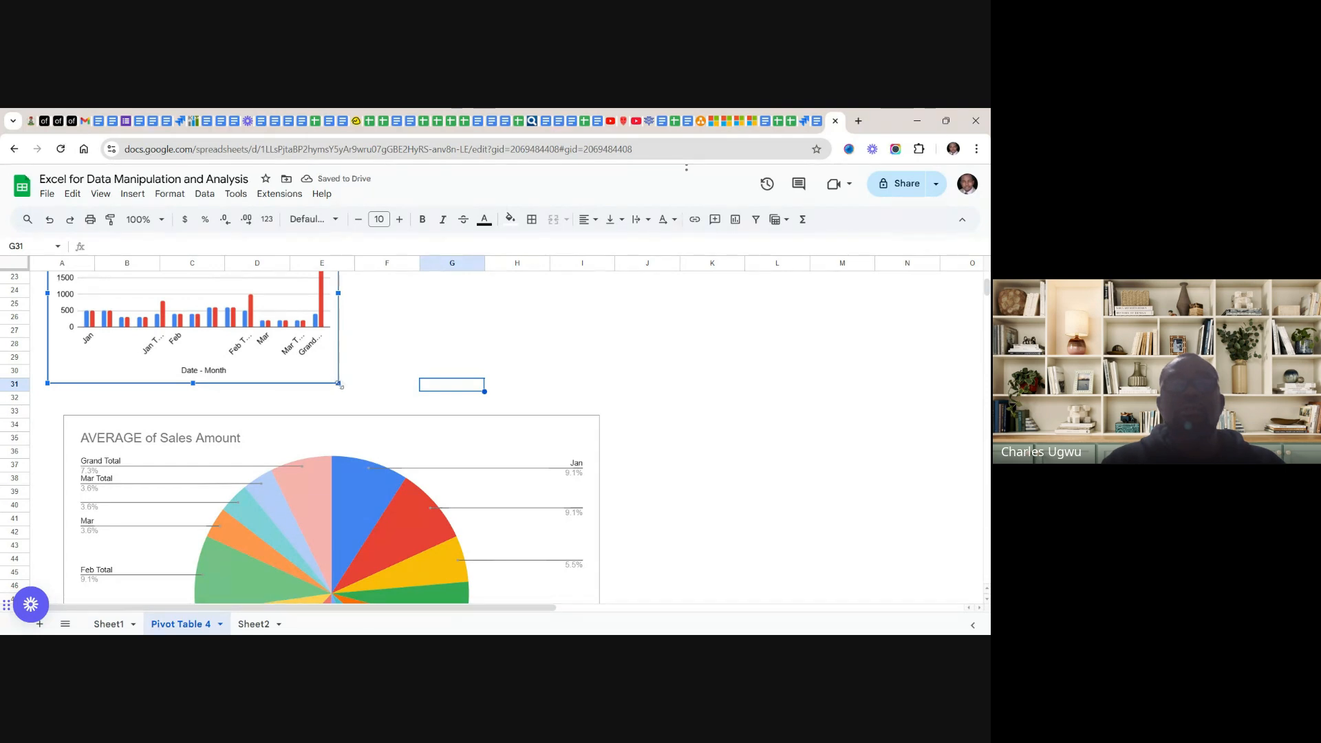
left_click_drag(340, 385, 523, 497)
left_click_drag(535, 425, 602, 446)
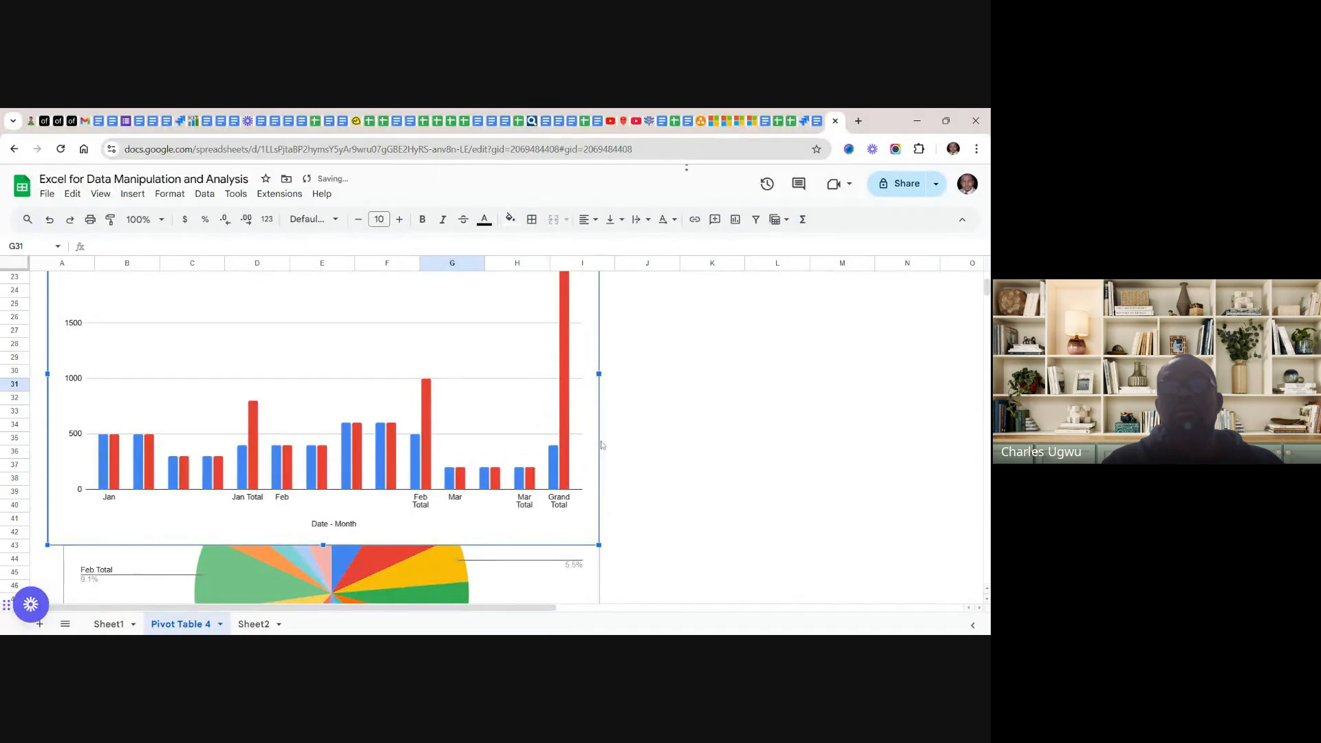
- Move the enlarged pie chart down to about row 44, clear of the column chart, and deselect it
scroll(802, 513, "down", 1)
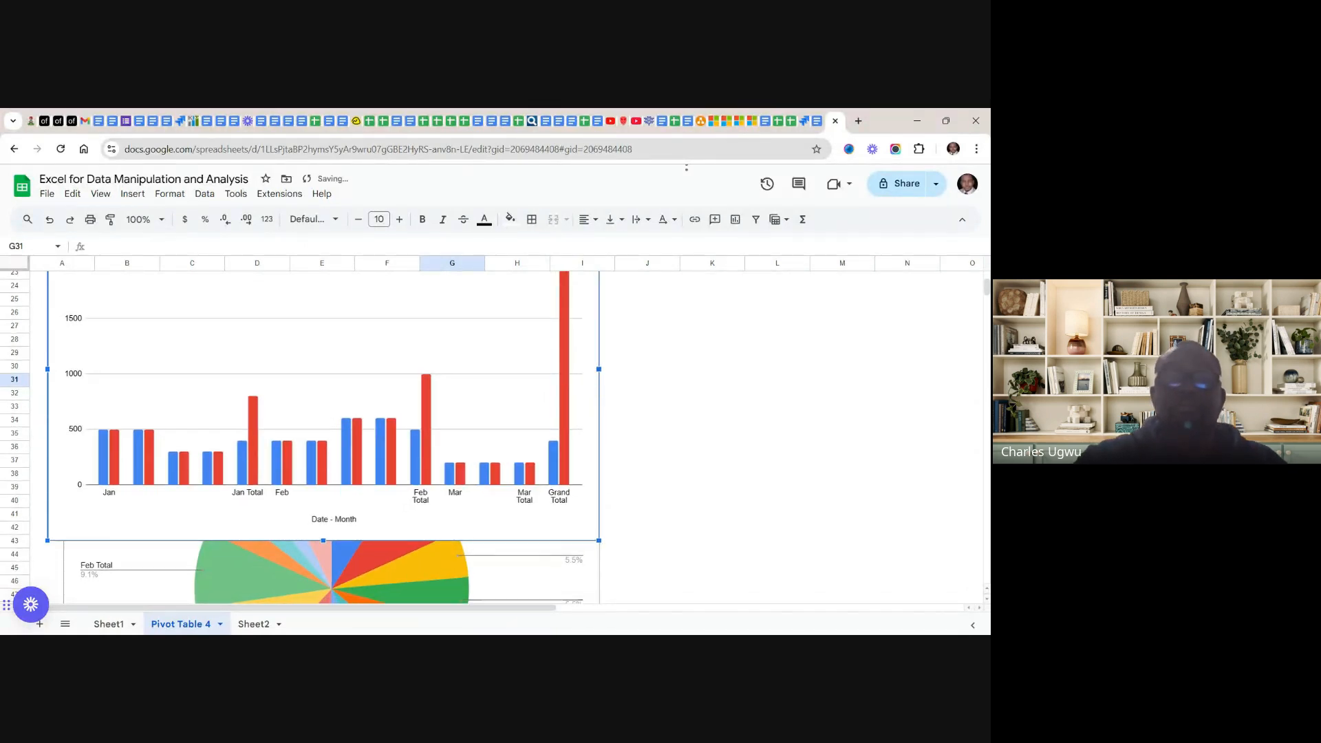
scroll(671, 377, "down", 6)
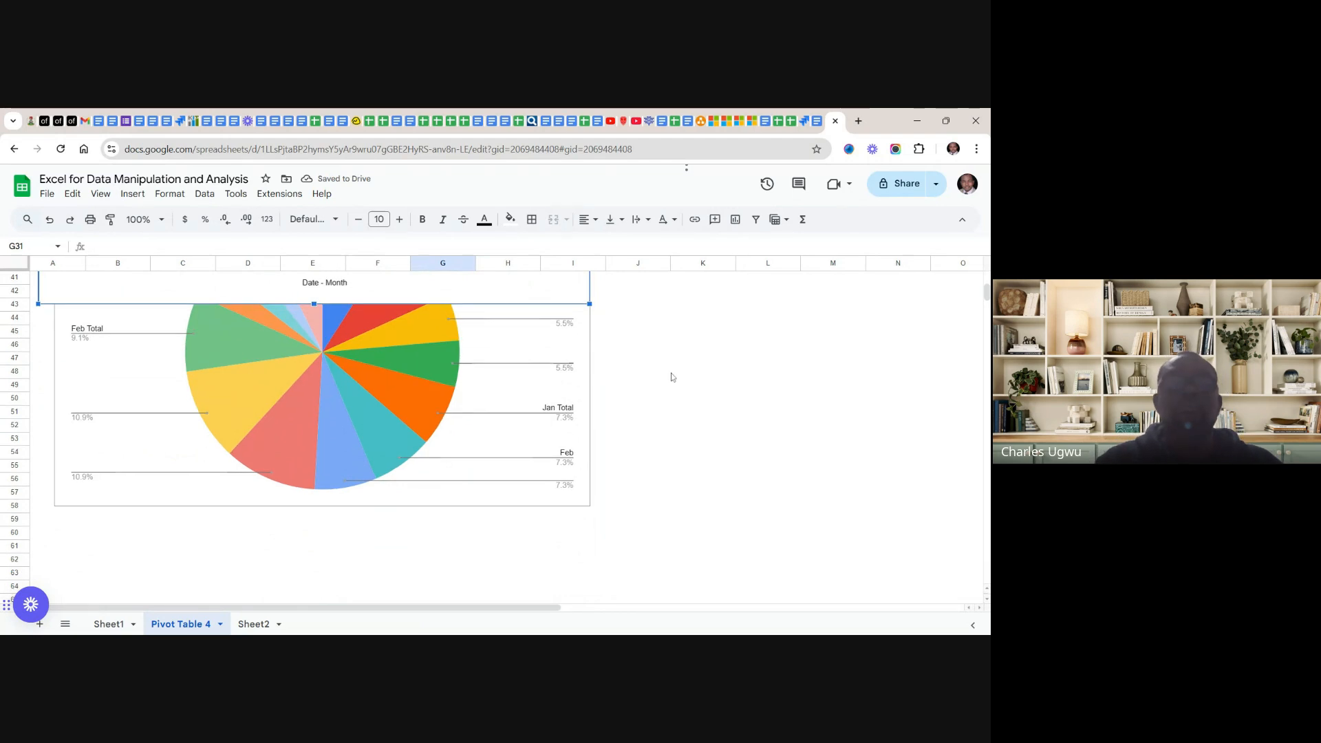
left_click(306, 398)
left_click_drag(305, 397, 289, 552)
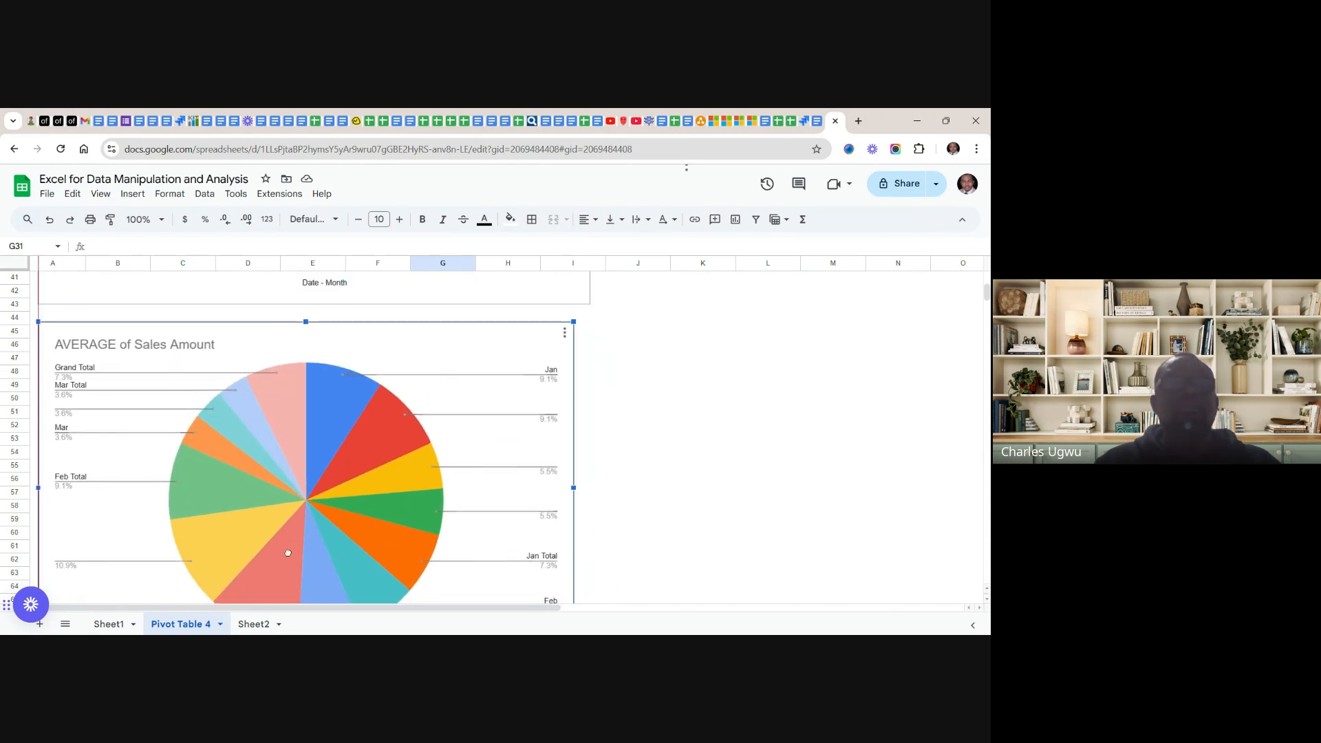
scroll(289, 550, "down", 1)
left_click(775, 572)
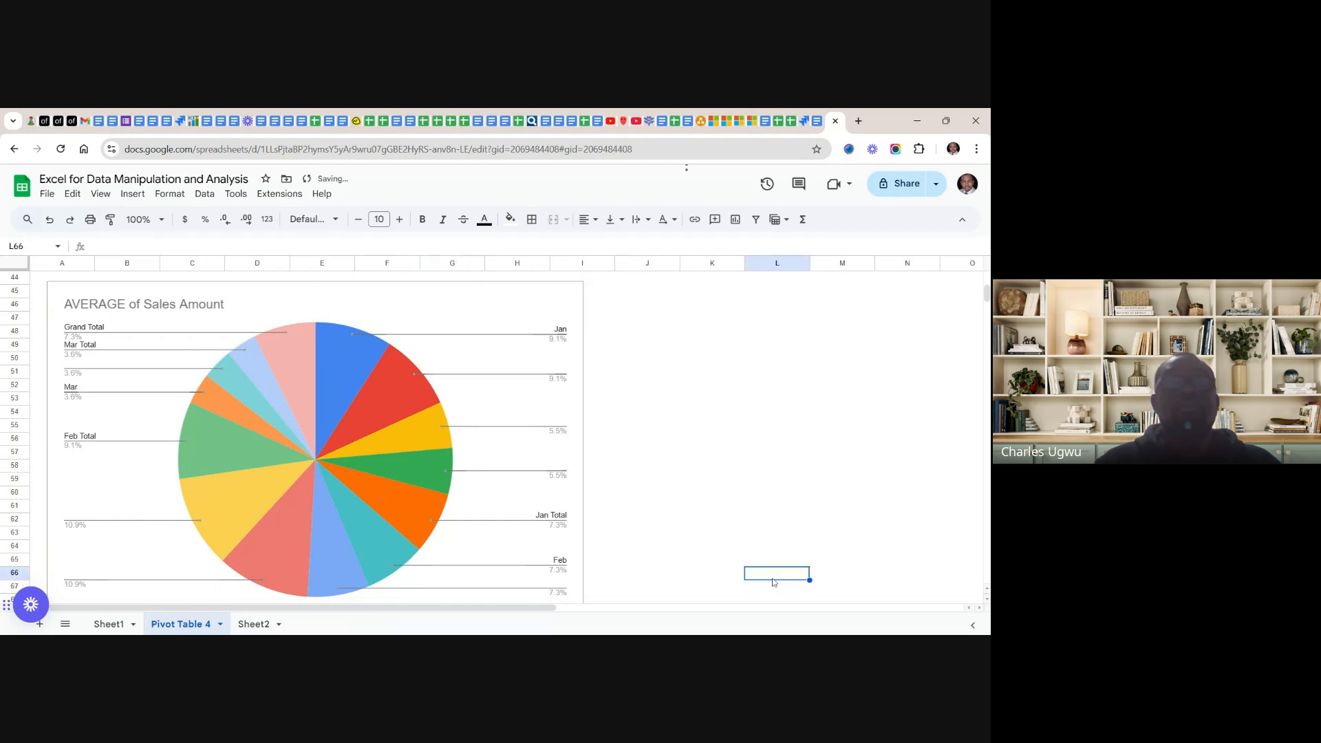
- Review the stacked column and pie charts, comparing their alignment and widths
scroll(775, 573, "up", 5)
scroll(310, 433, "up", 2)
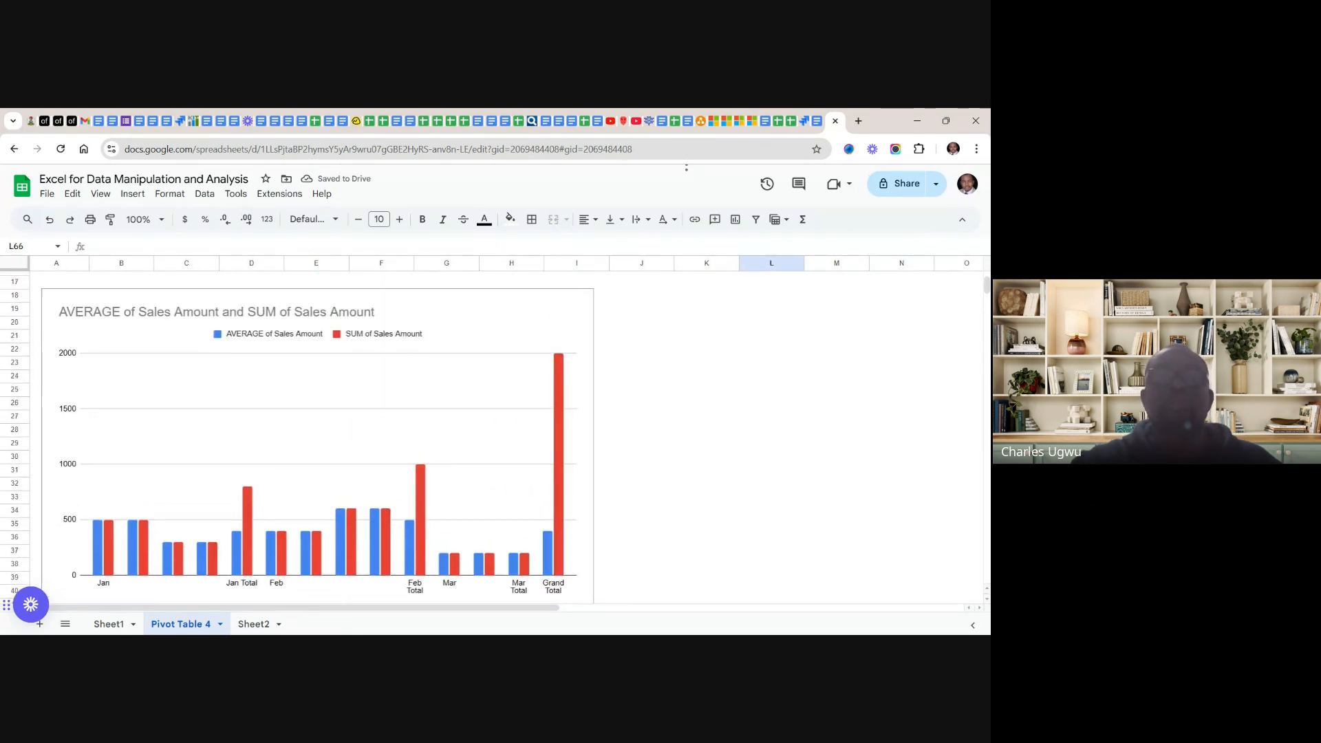
scroll(481, 427, "down", 15)
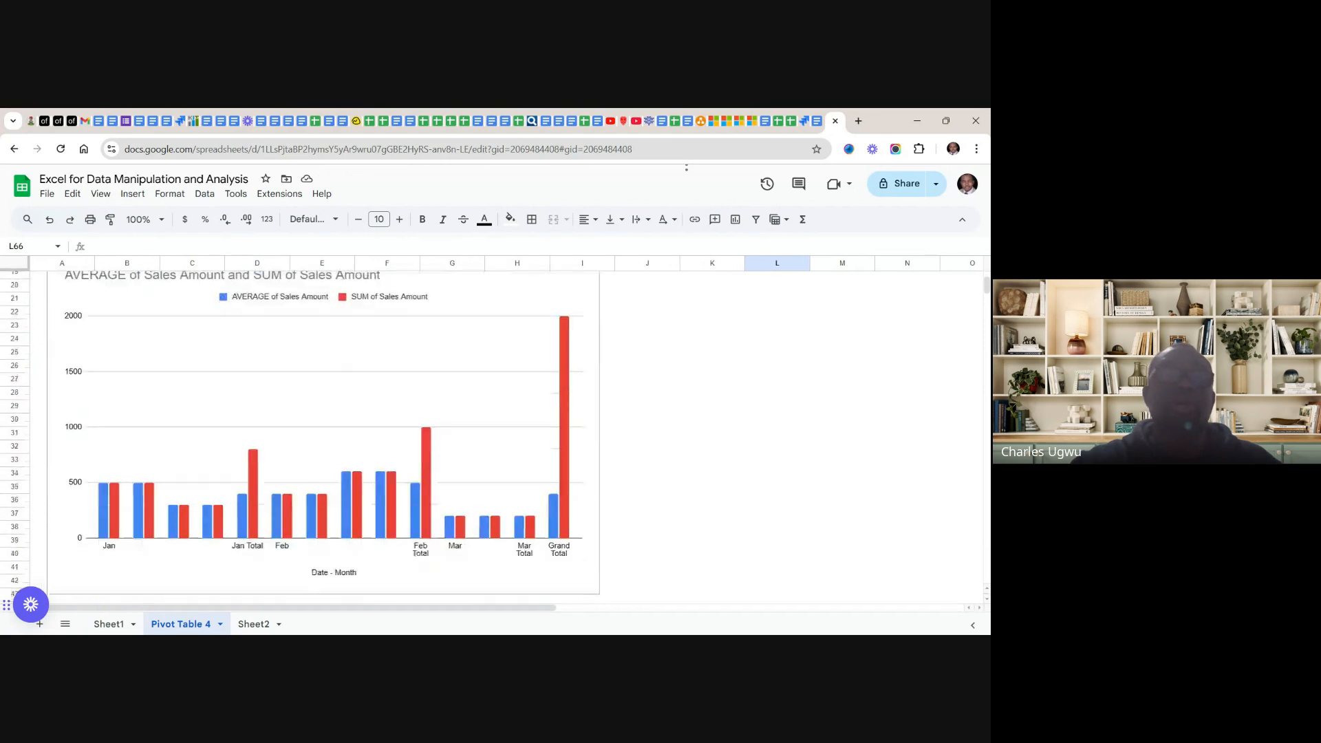
scroll(482, 427, "down", 4)
scroll(482, 427, "up", 6)
scroll(482, 426, "up", 1)
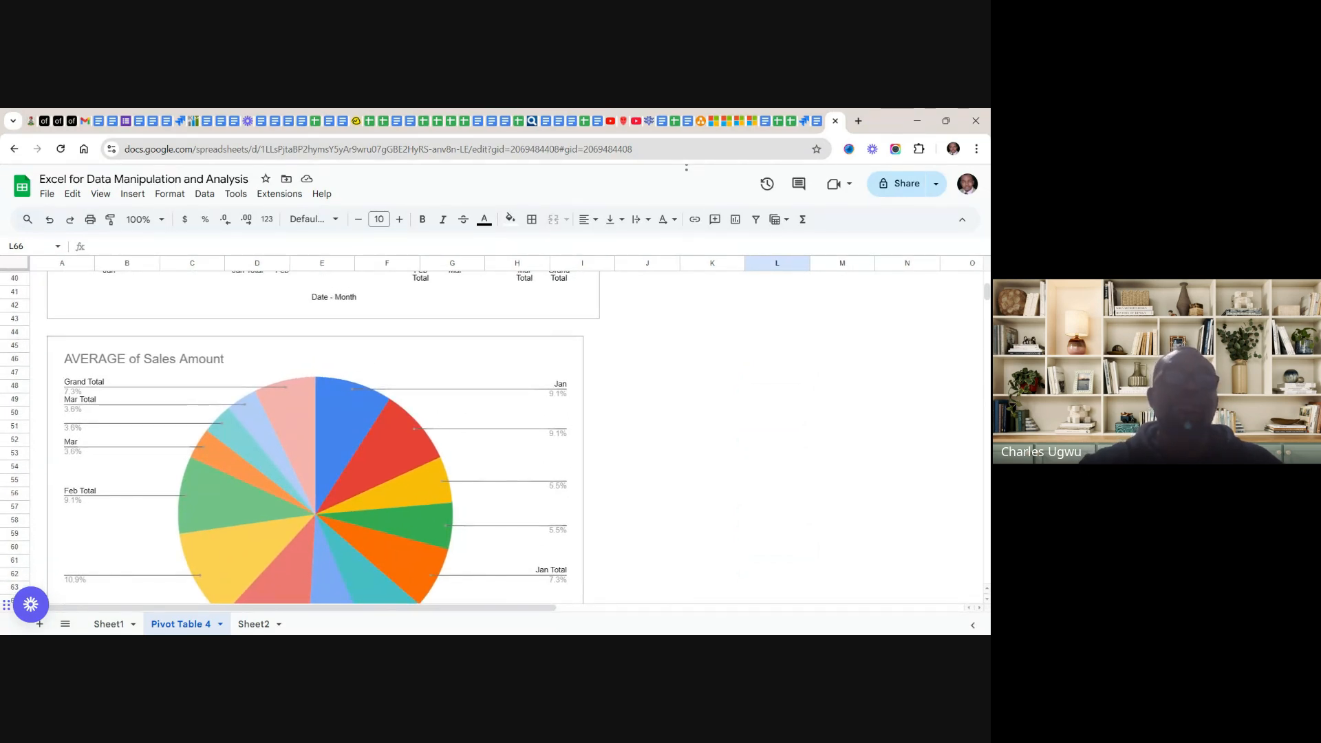
scroll(412, 434, "down", 4)
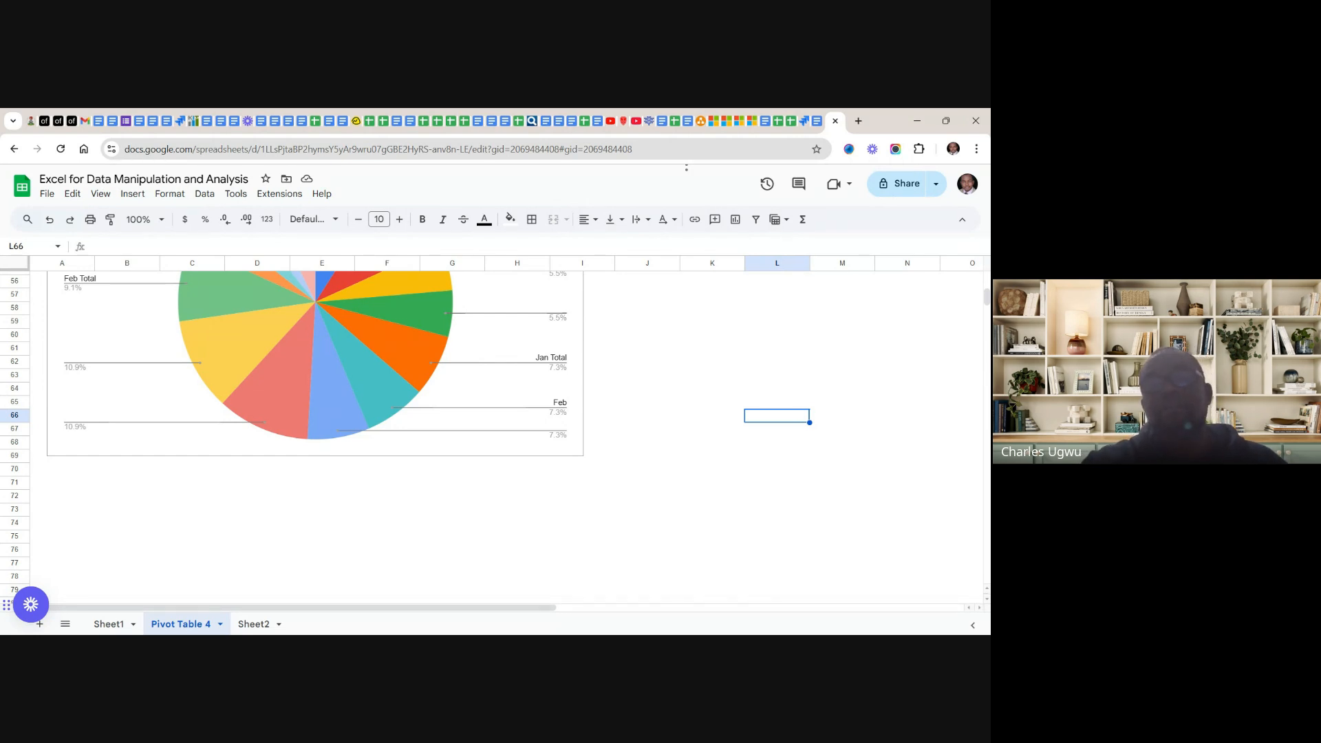
scroll(412, 433, "up", 5)
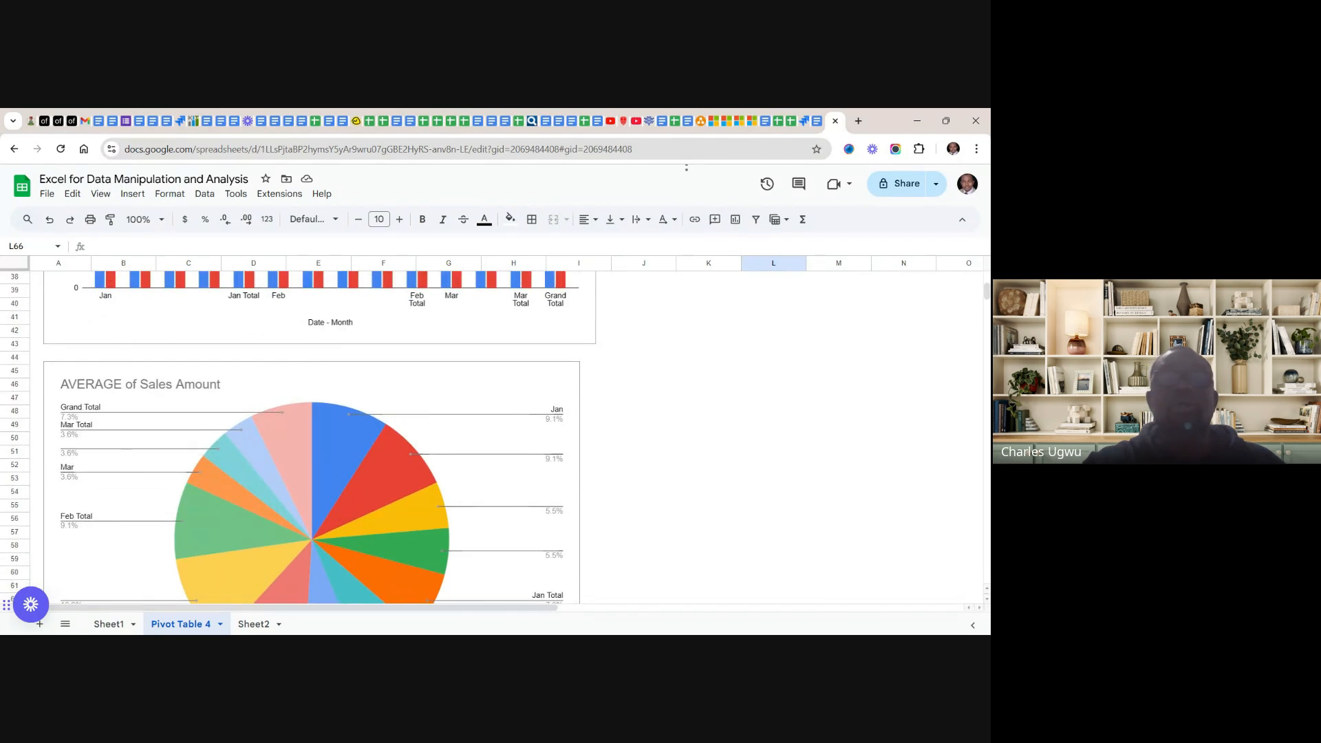
scroll(413, 433, "down", 2)
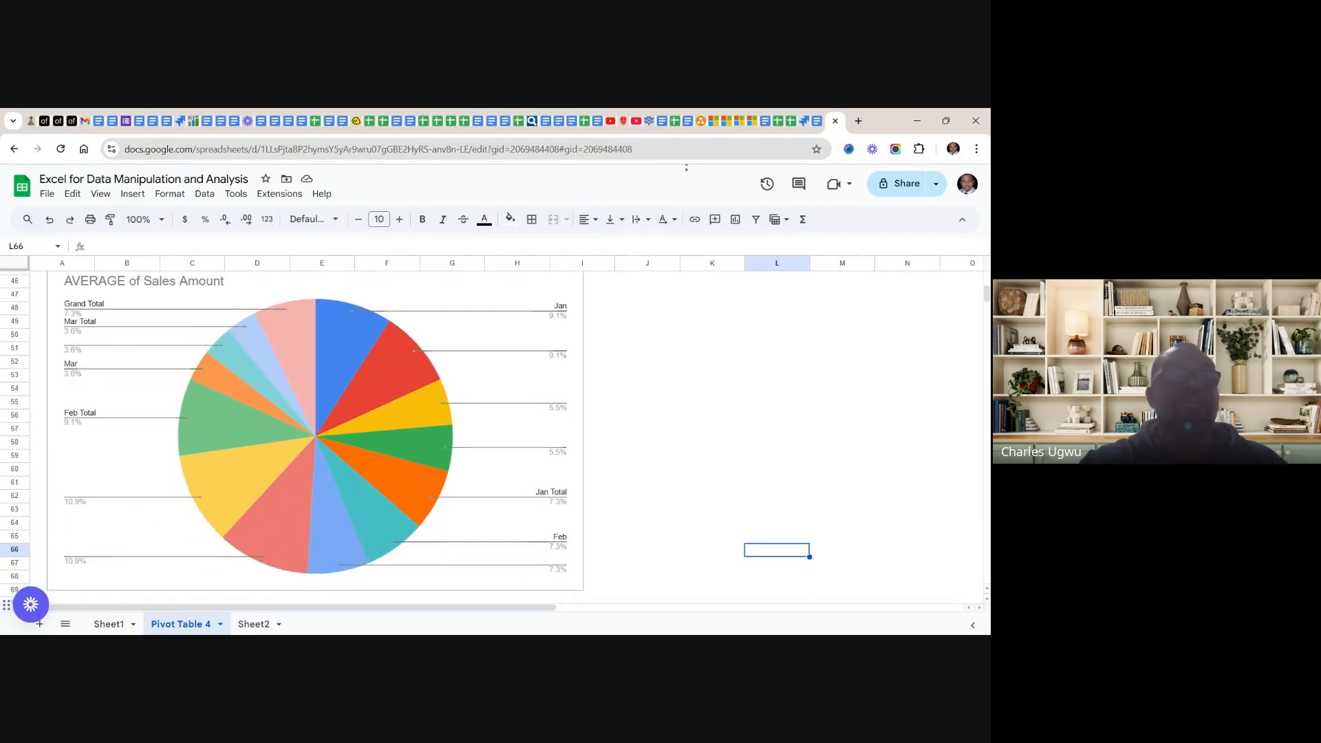
scroll(413, 434, "up", 1)
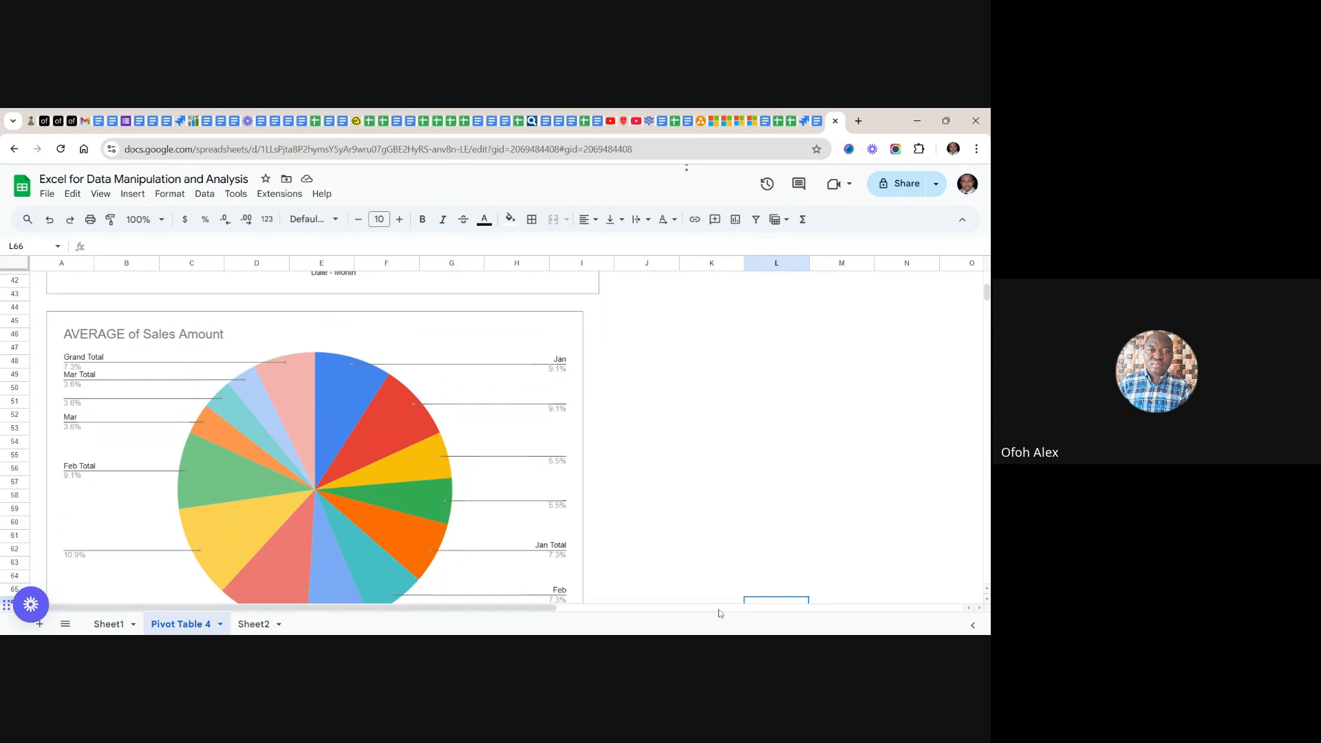
- Widen the pie chart to match the right edge of the column chart above it
left_click(477, 345)
scroll(476, 345, "down", 1)
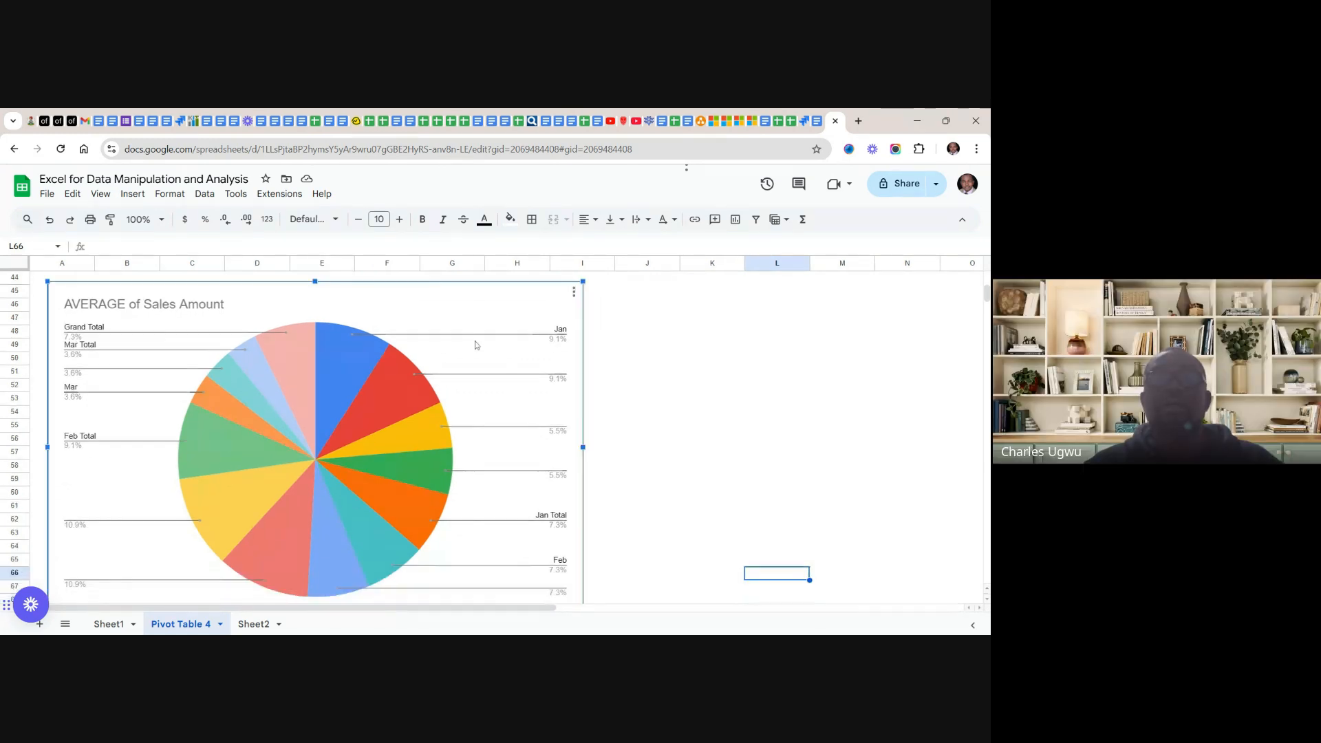
left_click_drag(582, 447, 598, 449)
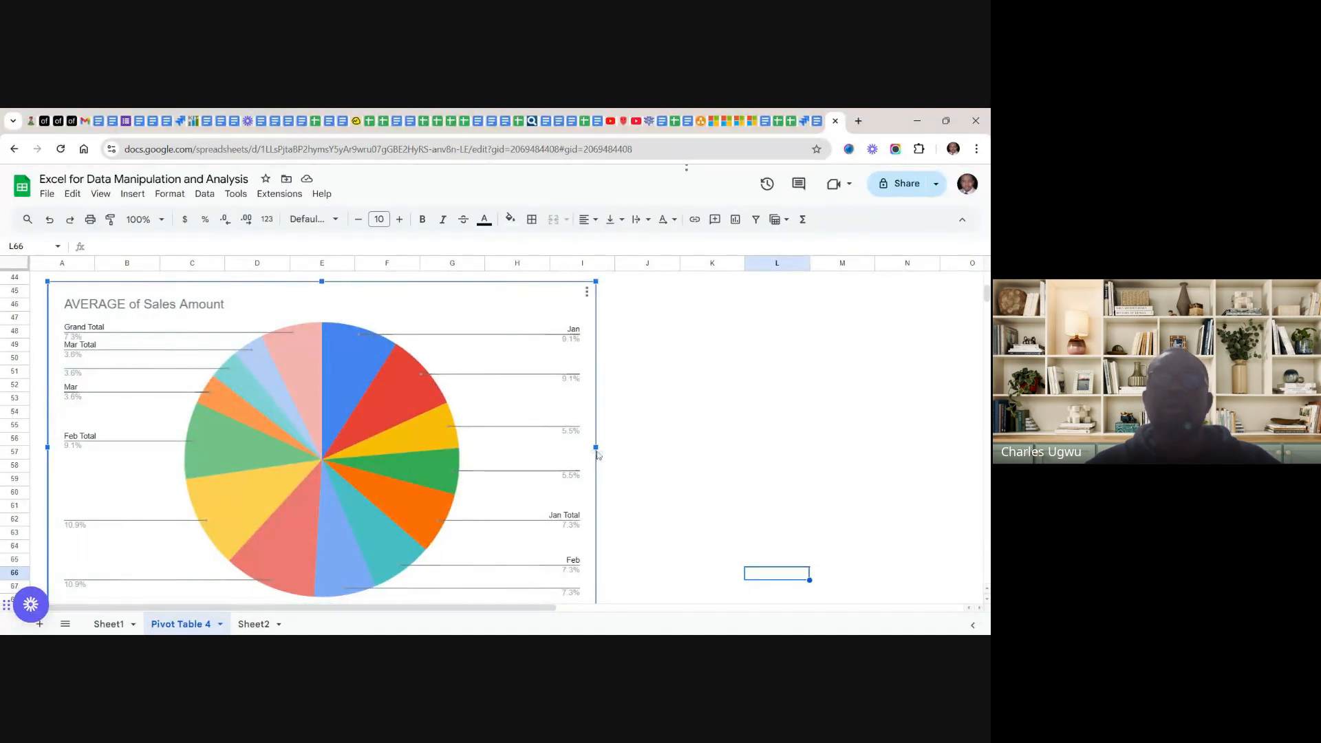
- Examine the finished layout of the pivot table, column chart and pie chart from the first row to the last
scroll(601, 456, "down", 5)
scroll(601, 456, "up", 4)
scroll(600, 456, "up", 15)
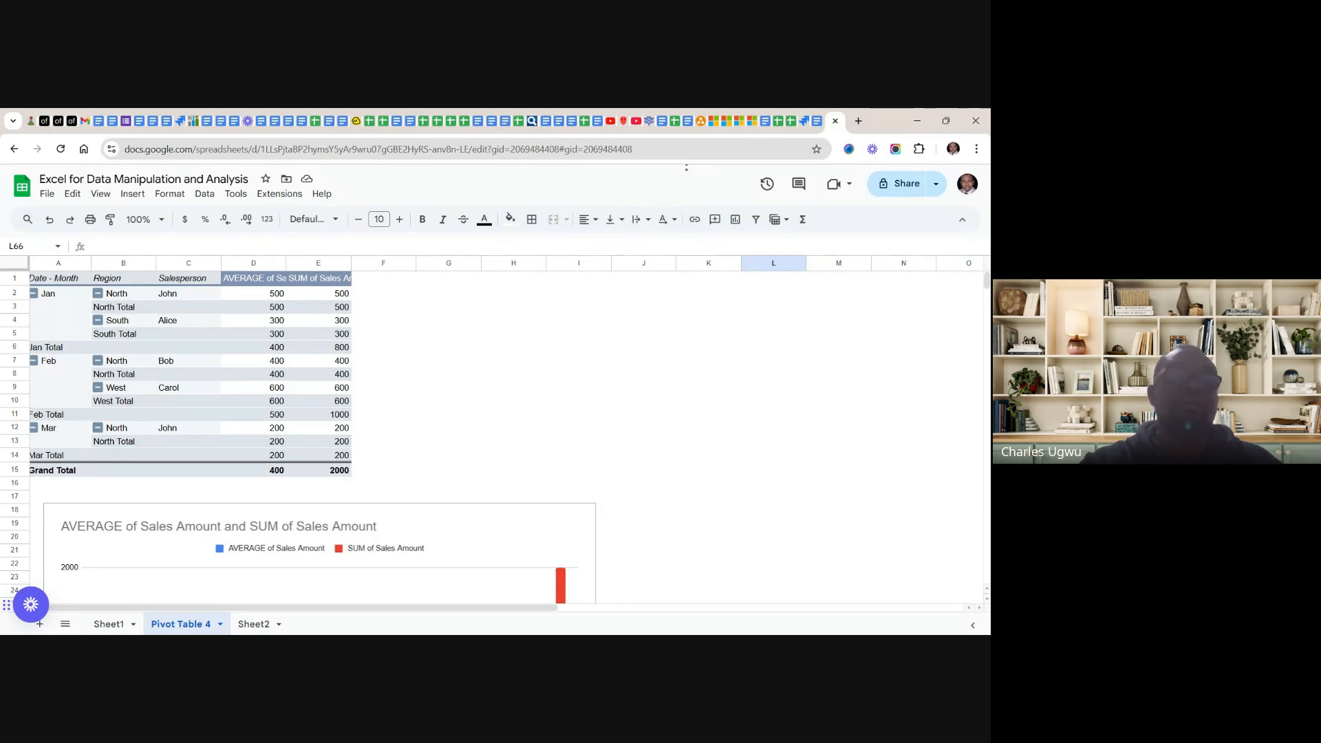
scroll(495, 434, "down", 5)
scroll(495, 433, "up", 2)
scroll(300, 438, "up", 1)
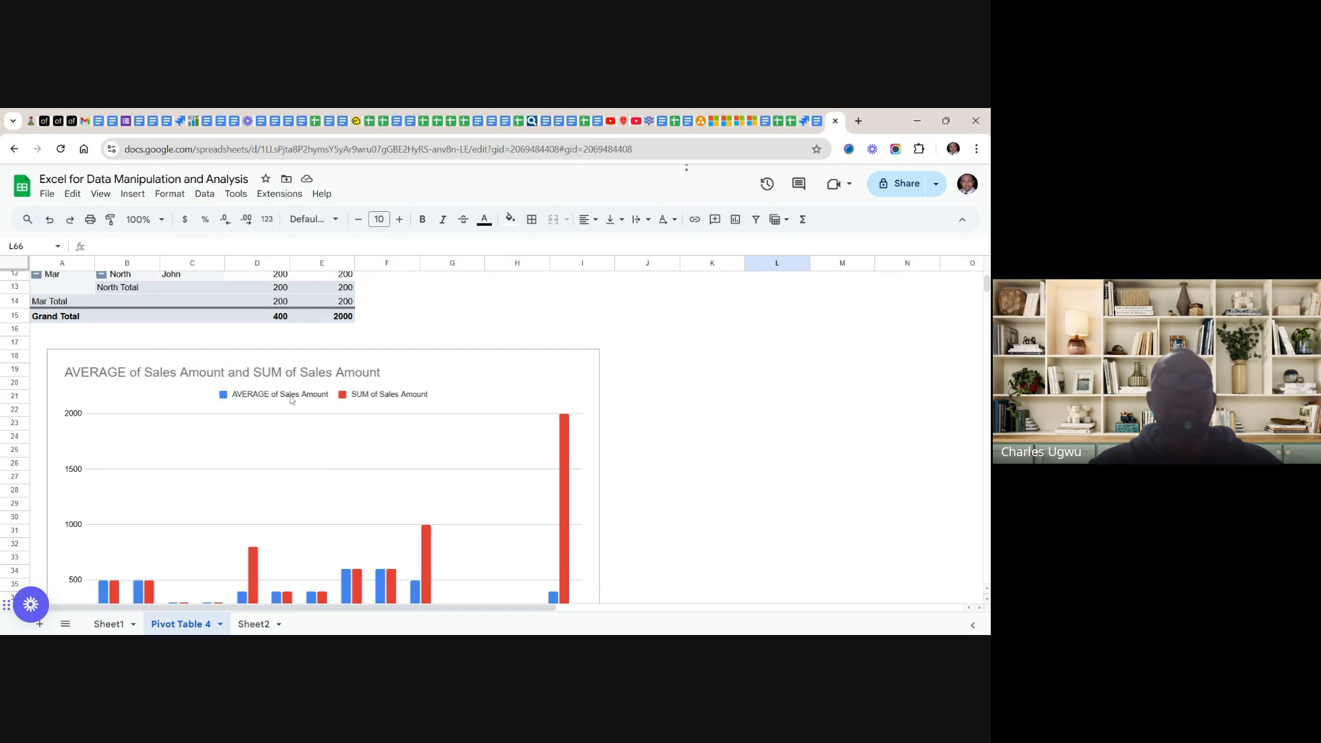
scroll(316, 438, "down", 5)
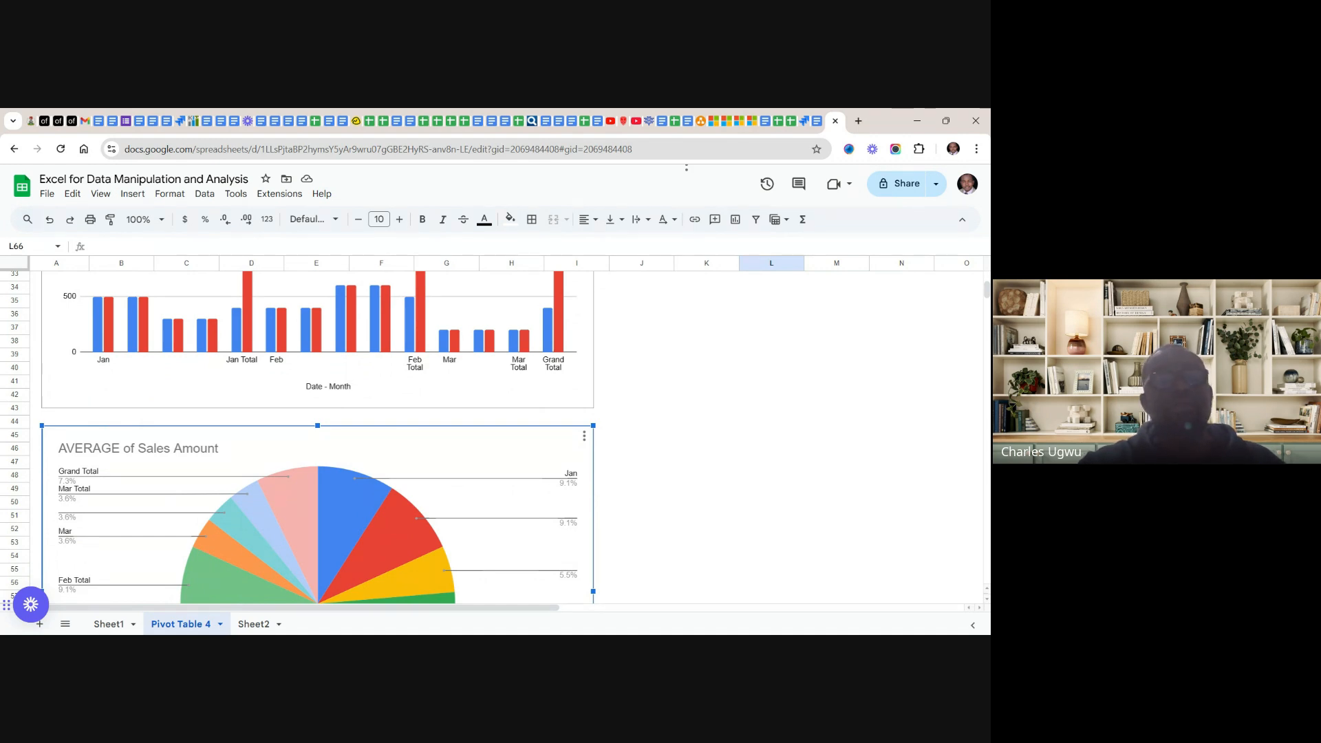
scroll(316, 437, "down", 4)
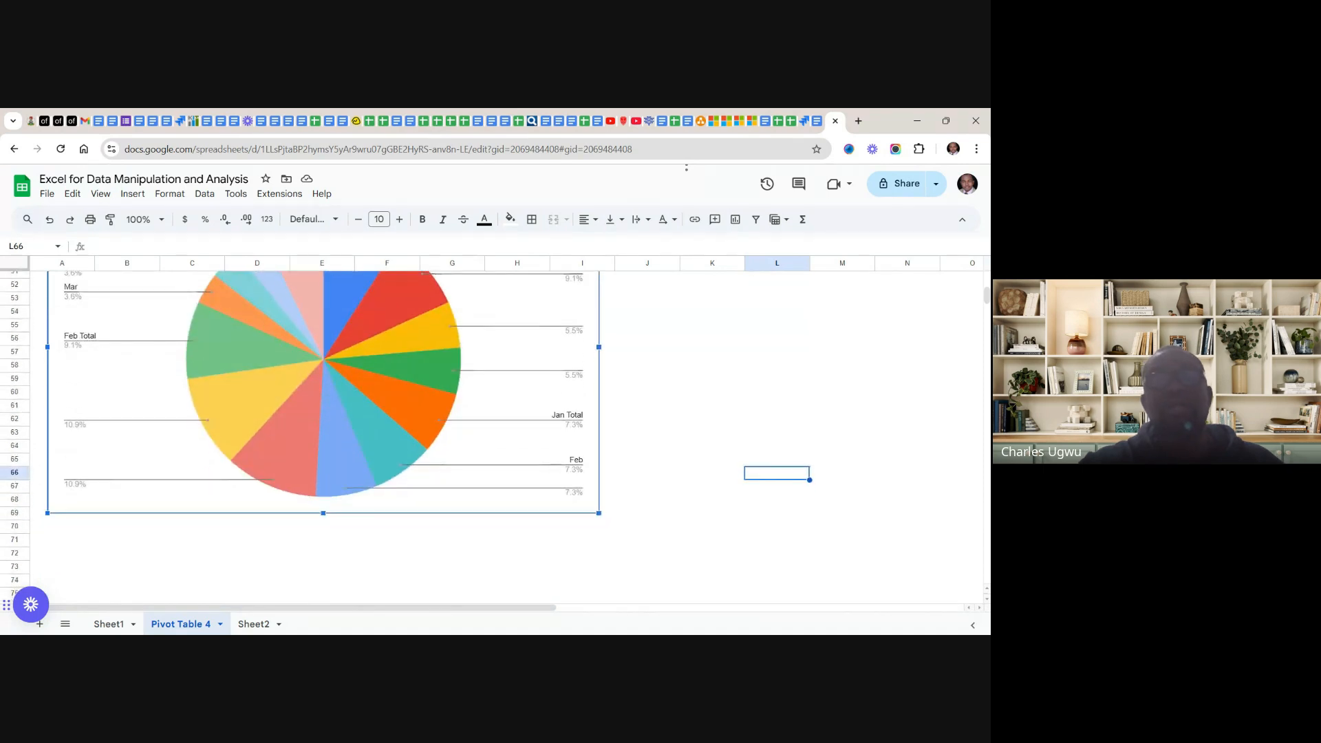
scroll(323, 438, "up", 8)
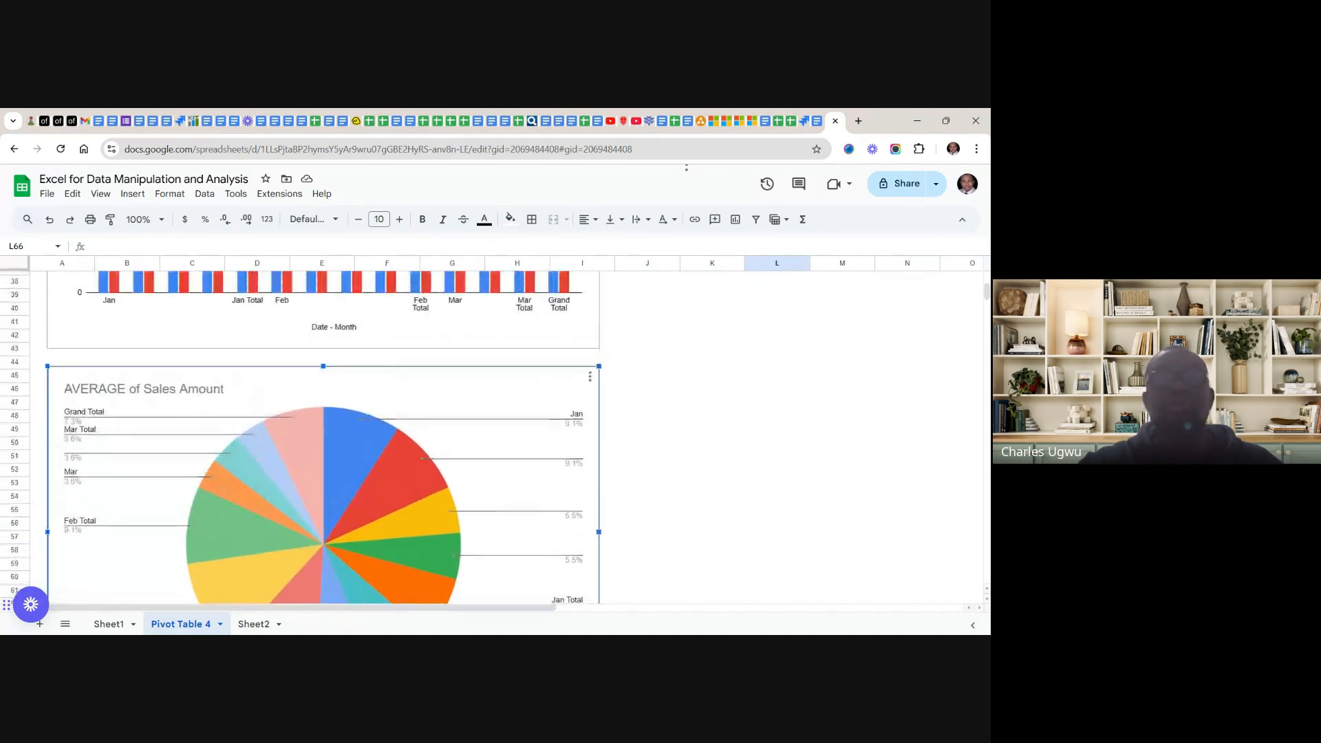
scroll(324, 437, "up", 2)
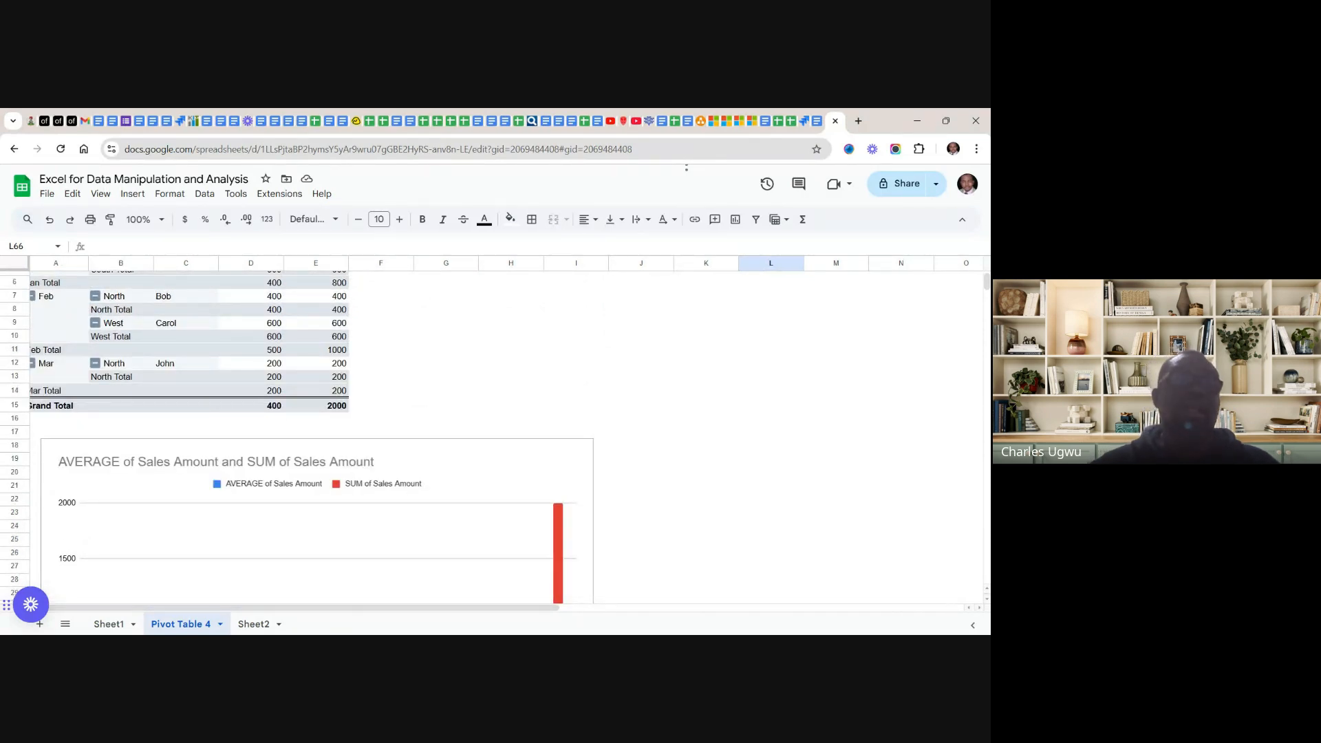
scroll(243, 323, "up", 1)
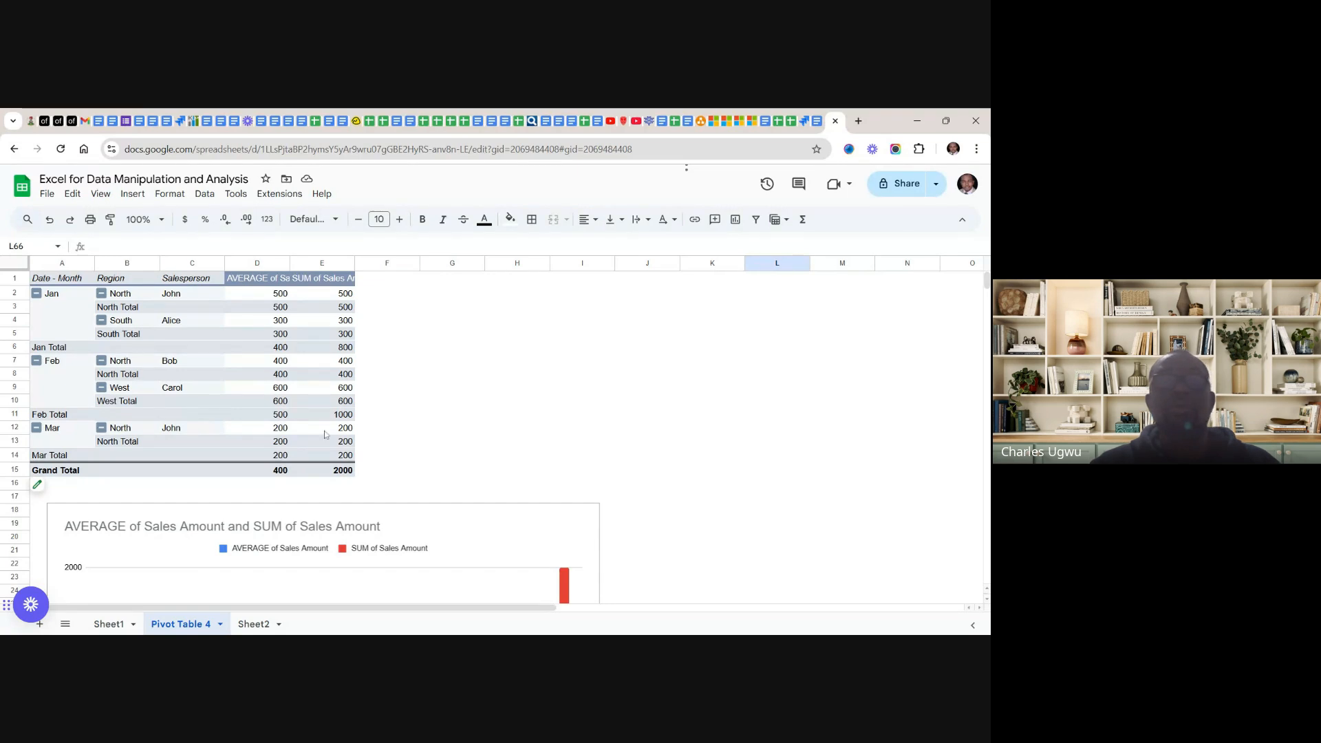
scroll(417, 530, "down", 5)
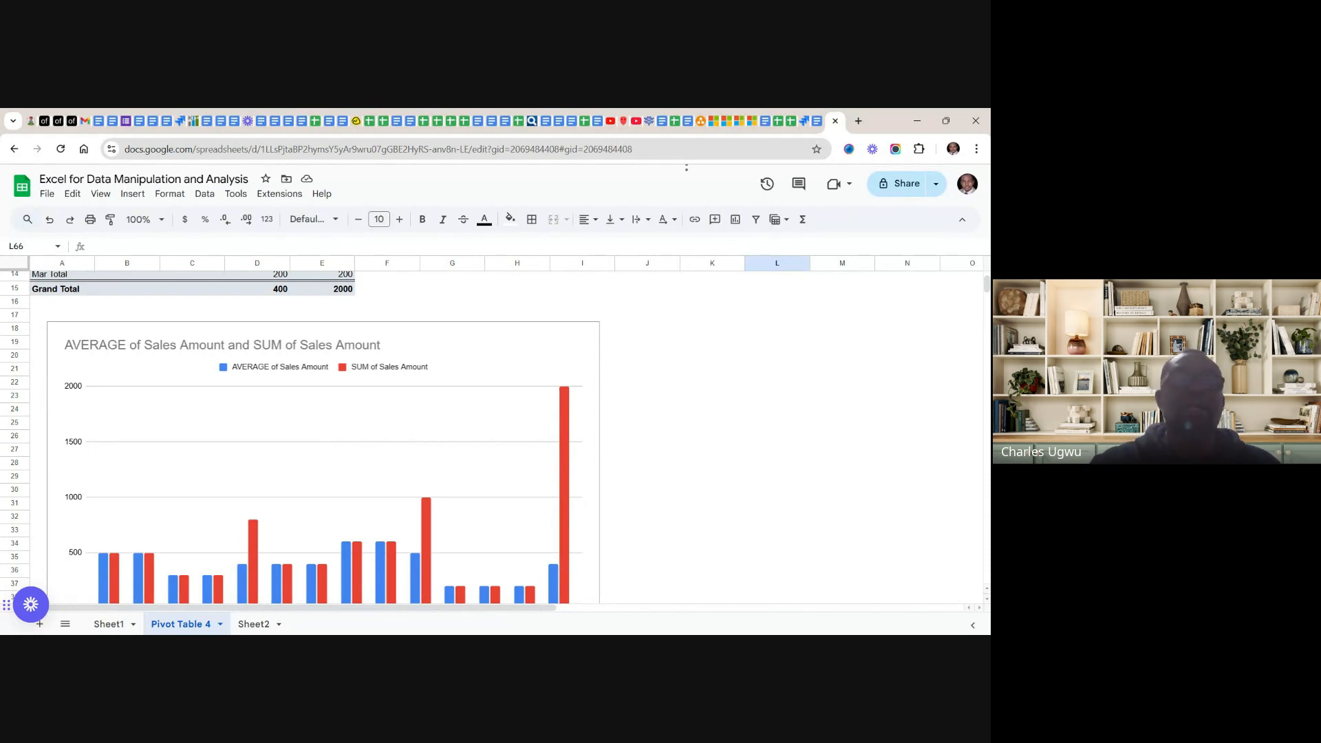
- Review the column and pie charts against the pivot table, finishing on an empty cell beside the table
scroll(374, 514, "down", 4)
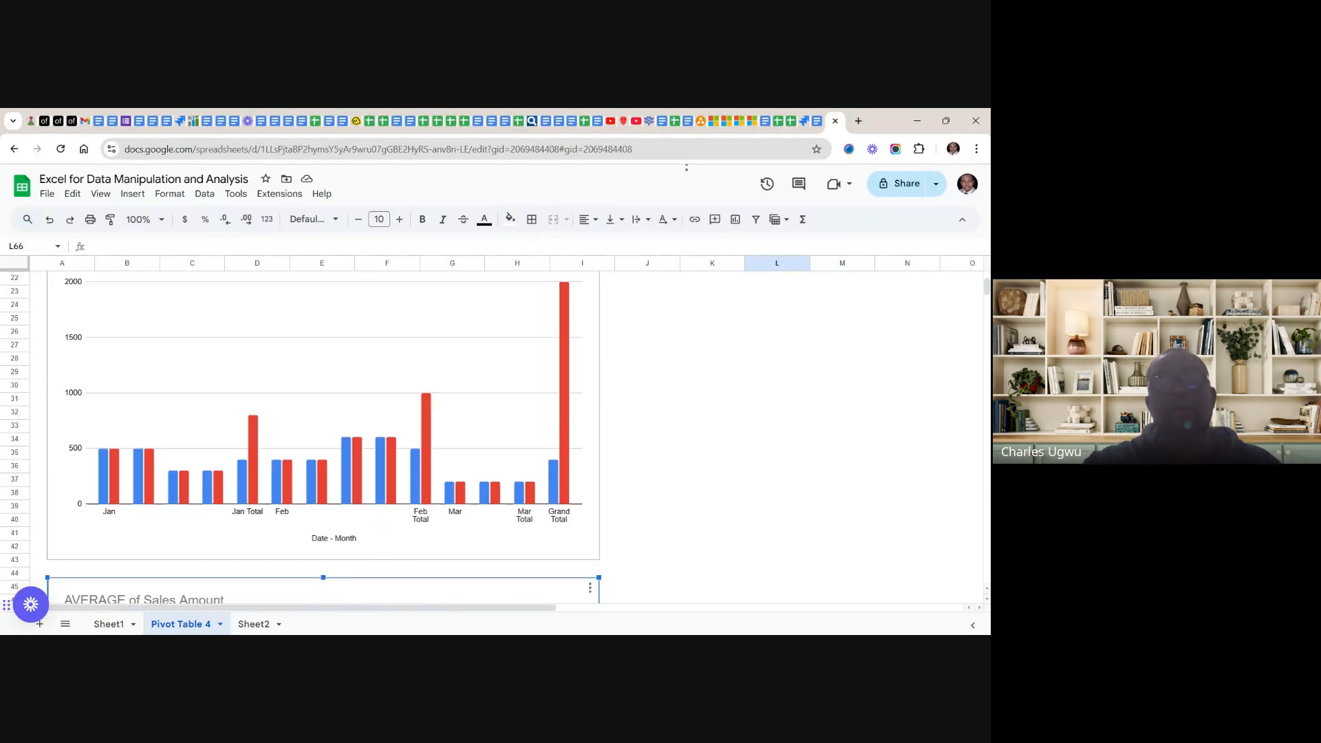
scroll(323, 433, "down", 7)
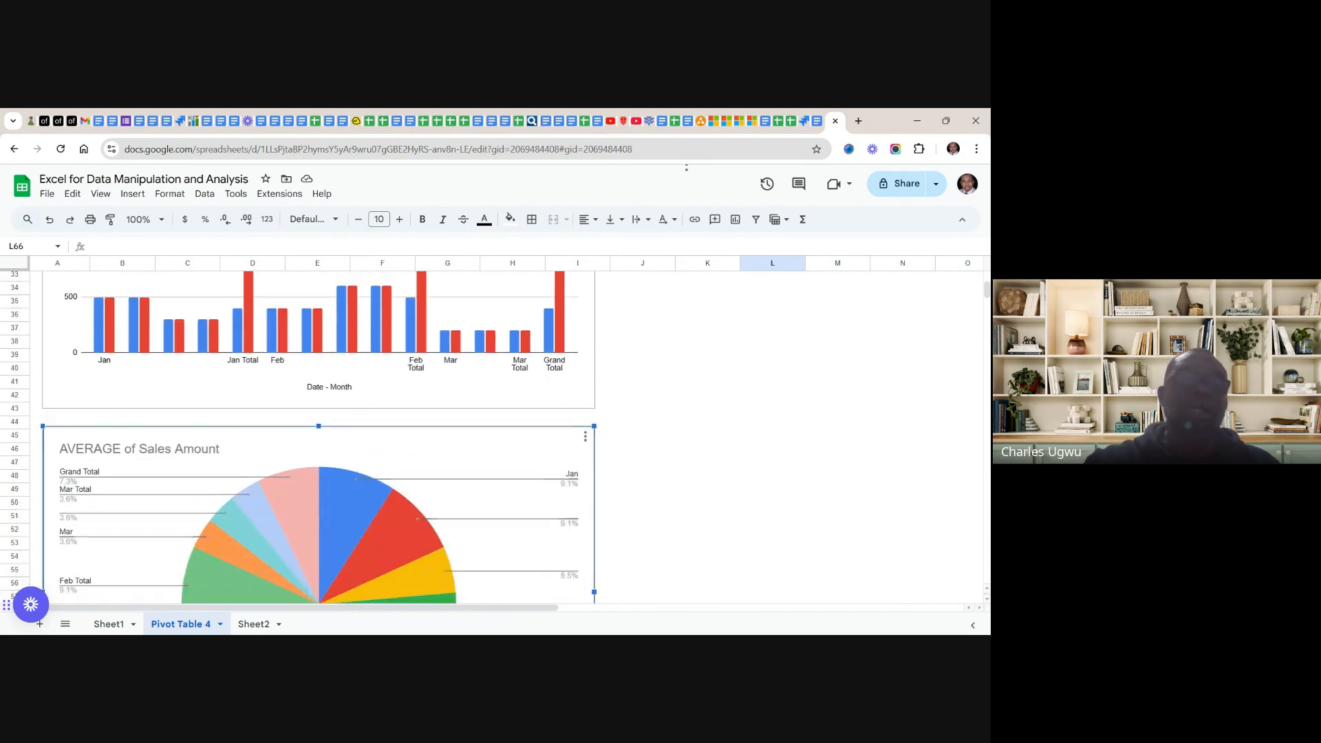
scroll(324, 434, "up", 8)
scroll(323, 433, "up", 5)
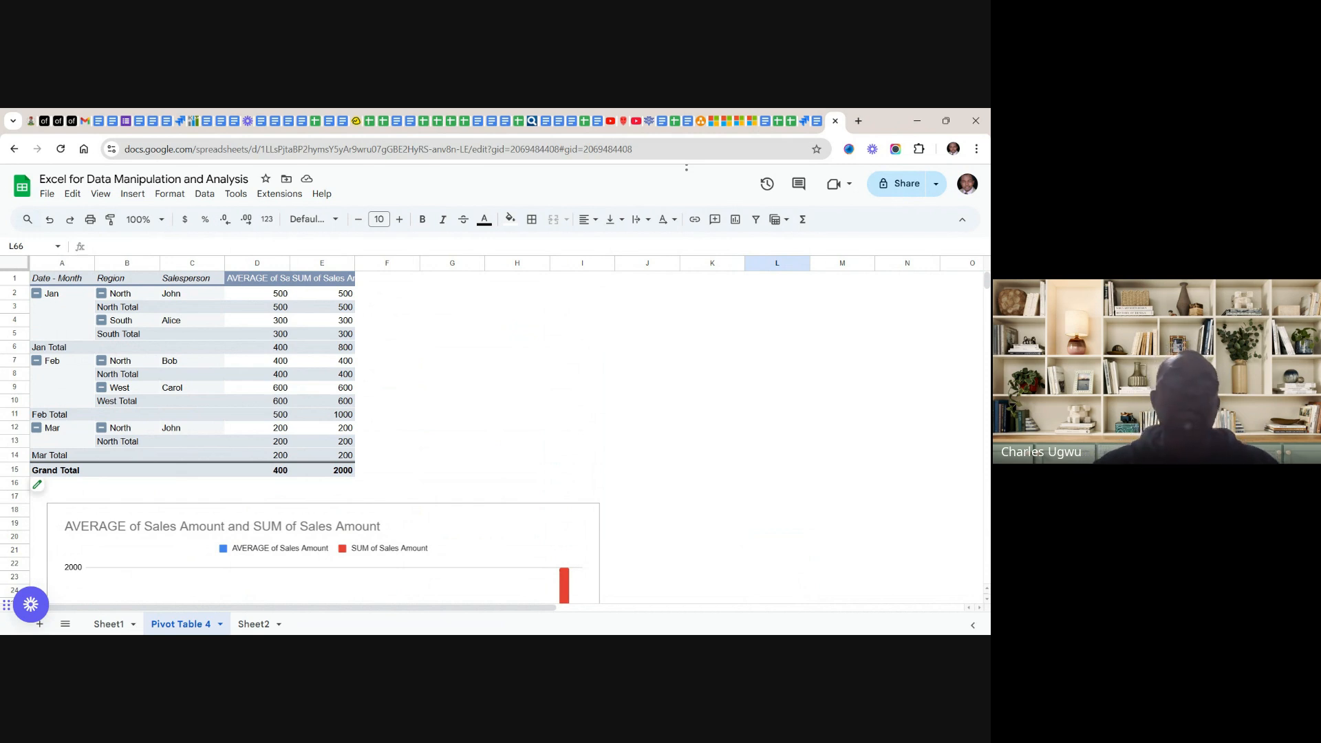
left_click(311, 419)
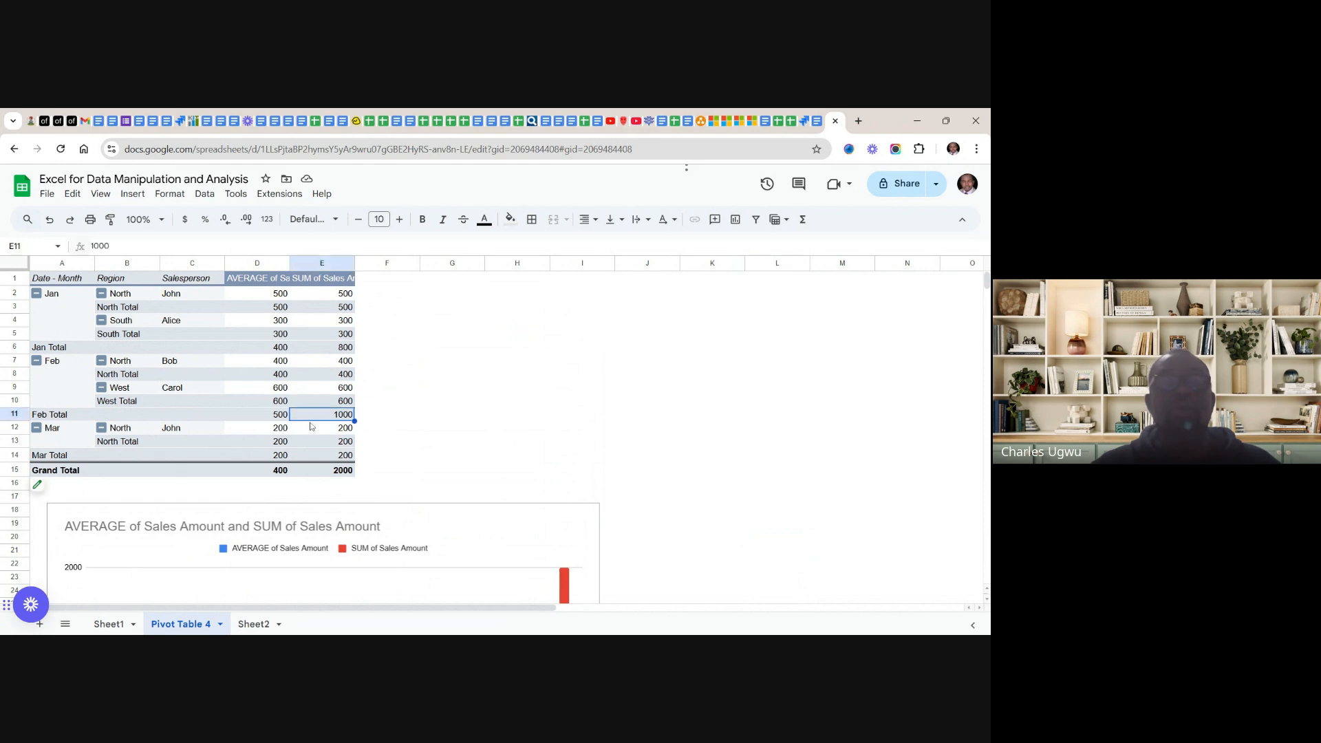
left_click(429, 419)
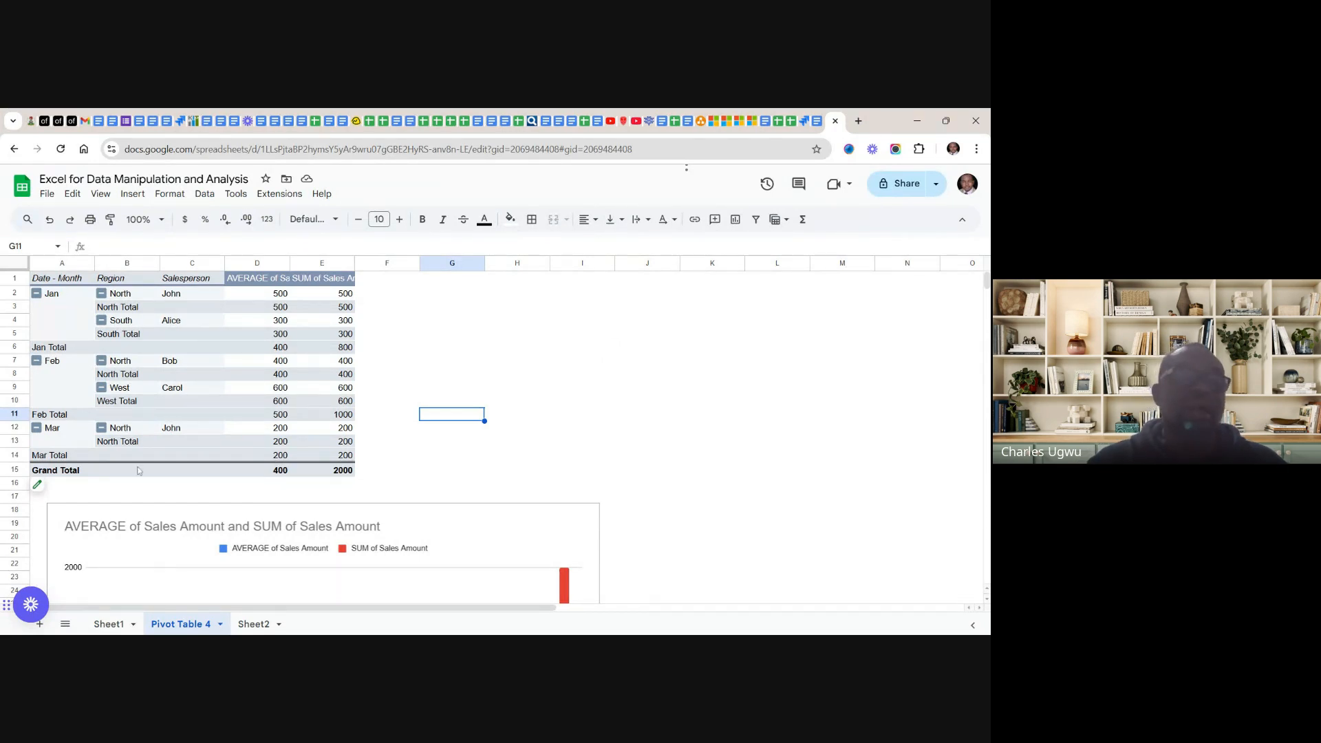
- Open the pivot table for editing and examine its row, column, value and filter settings
left_click(43, 490)
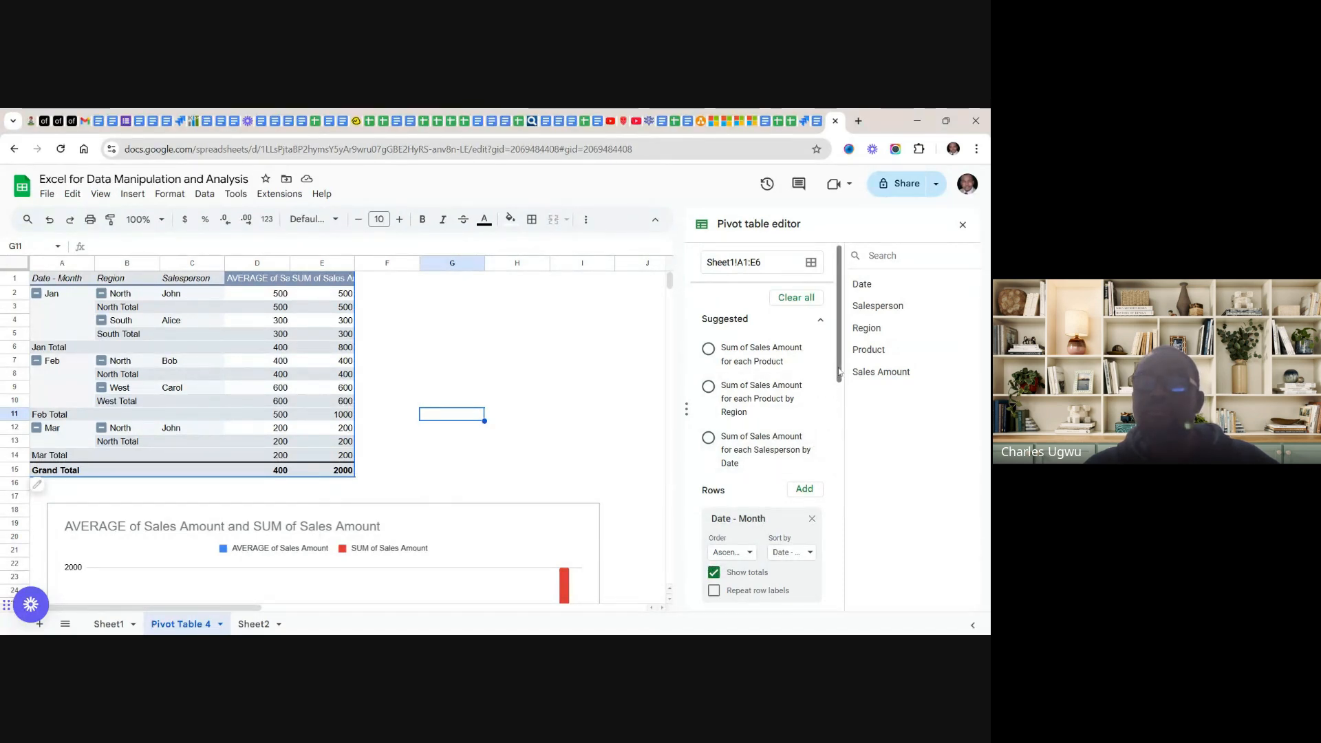
left_click_drag(839, 372, 843, 454)
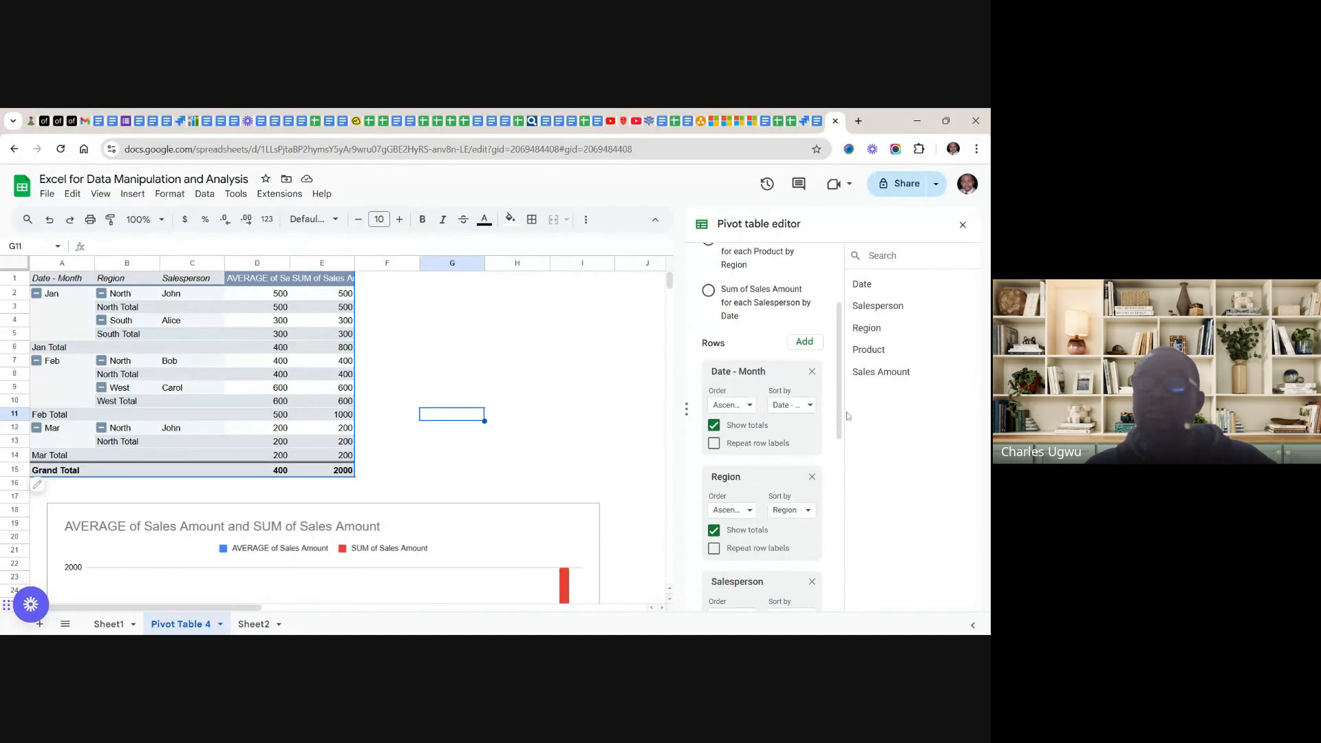
left_click_drag(841, 427, 848, 537)
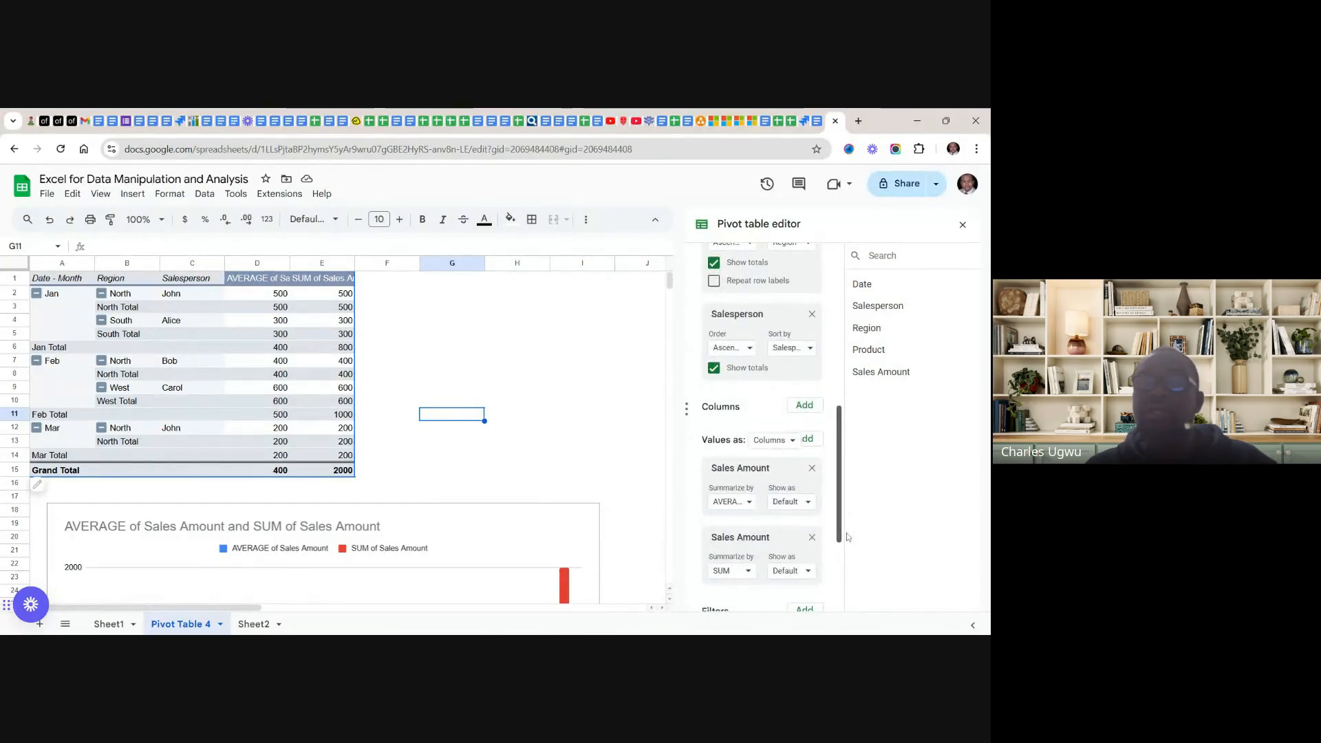
scroll(791, 482, "down", 1)
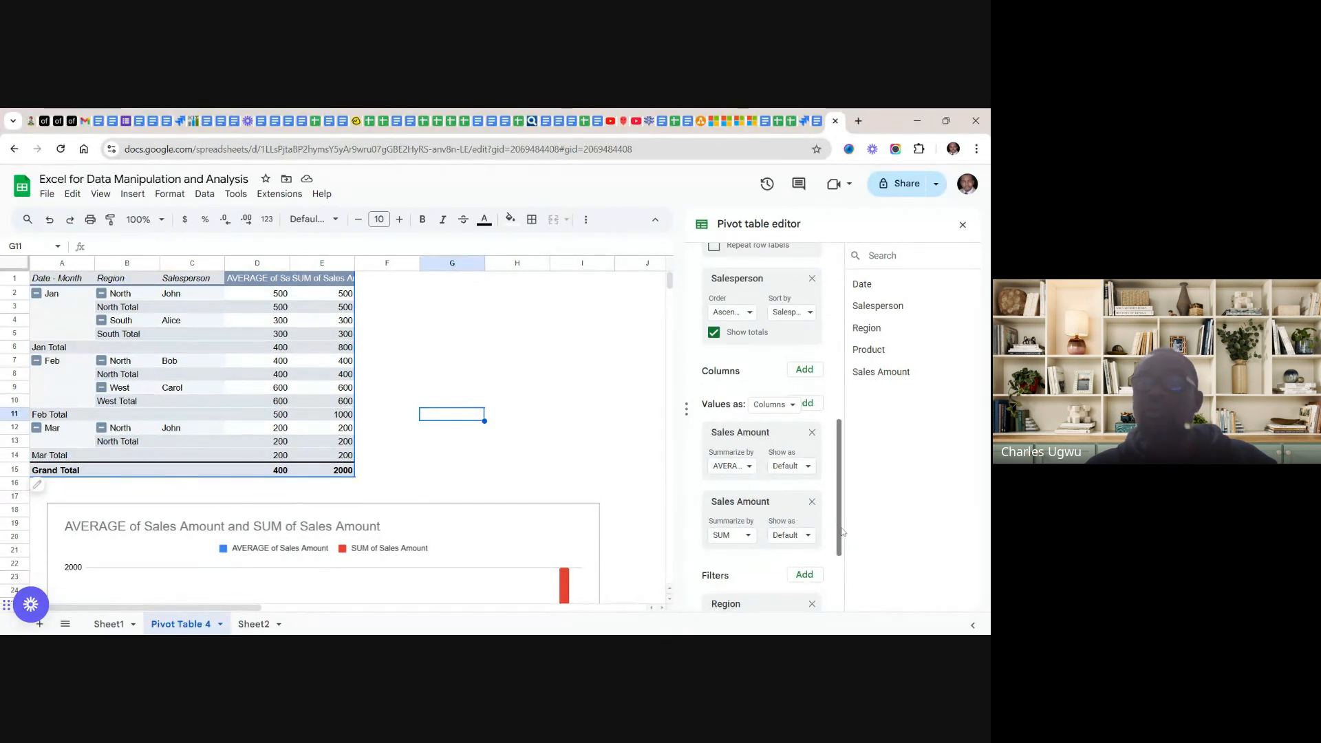
left_click_drag(841, 536, 843, 603)
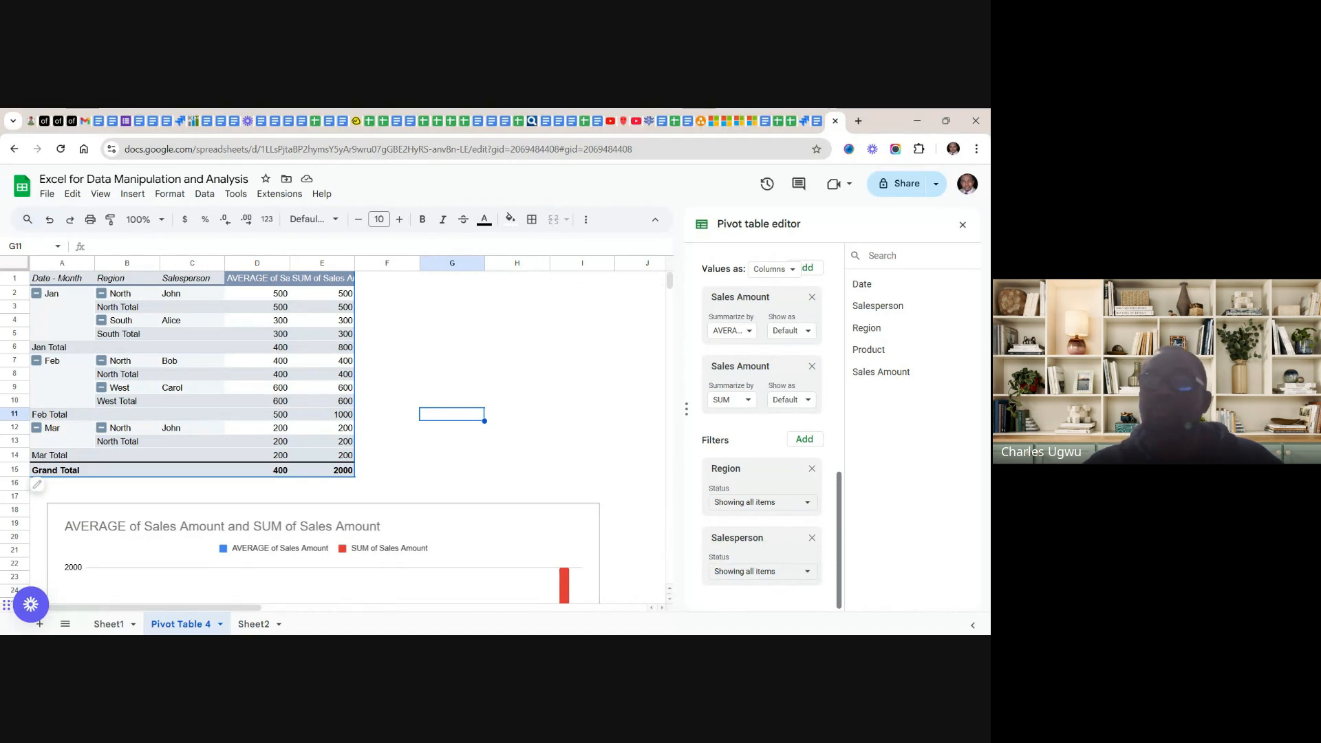
scroll(839, 551, "up", 2)
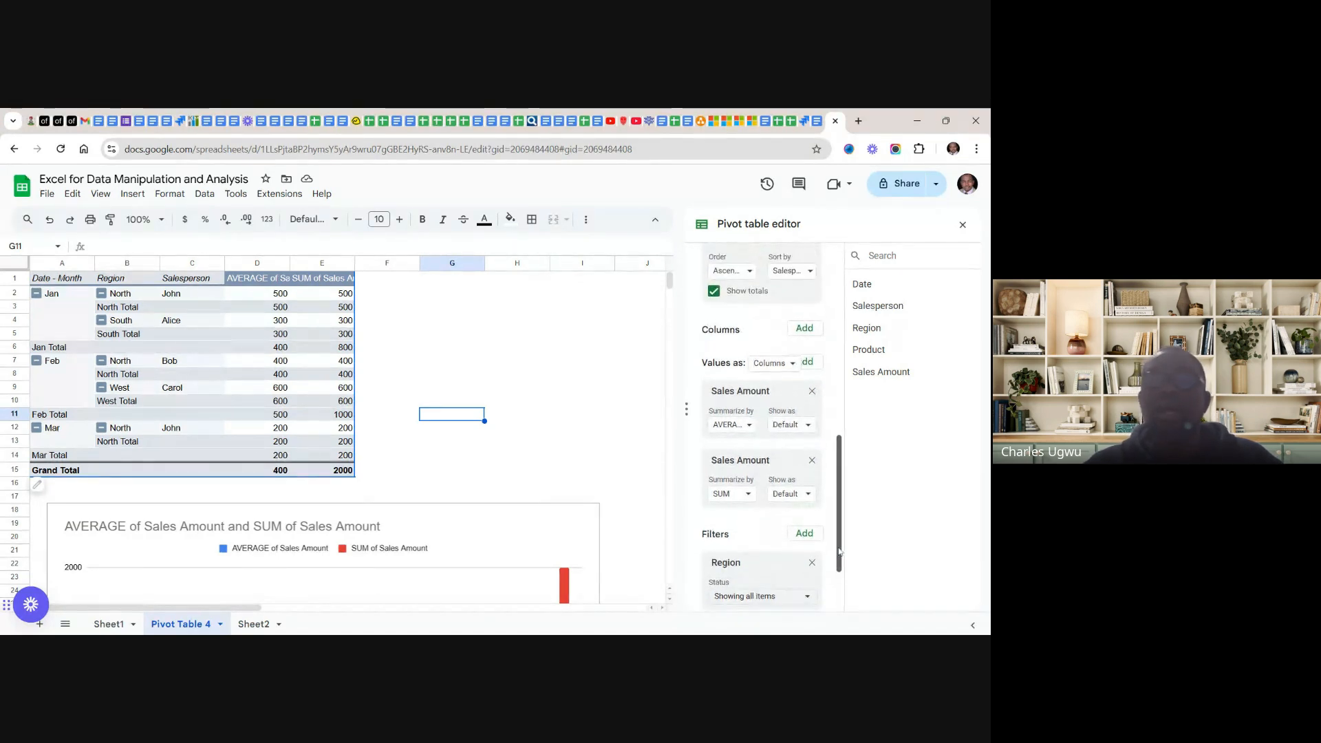
left_click_drag(839, 551, 840, 385)
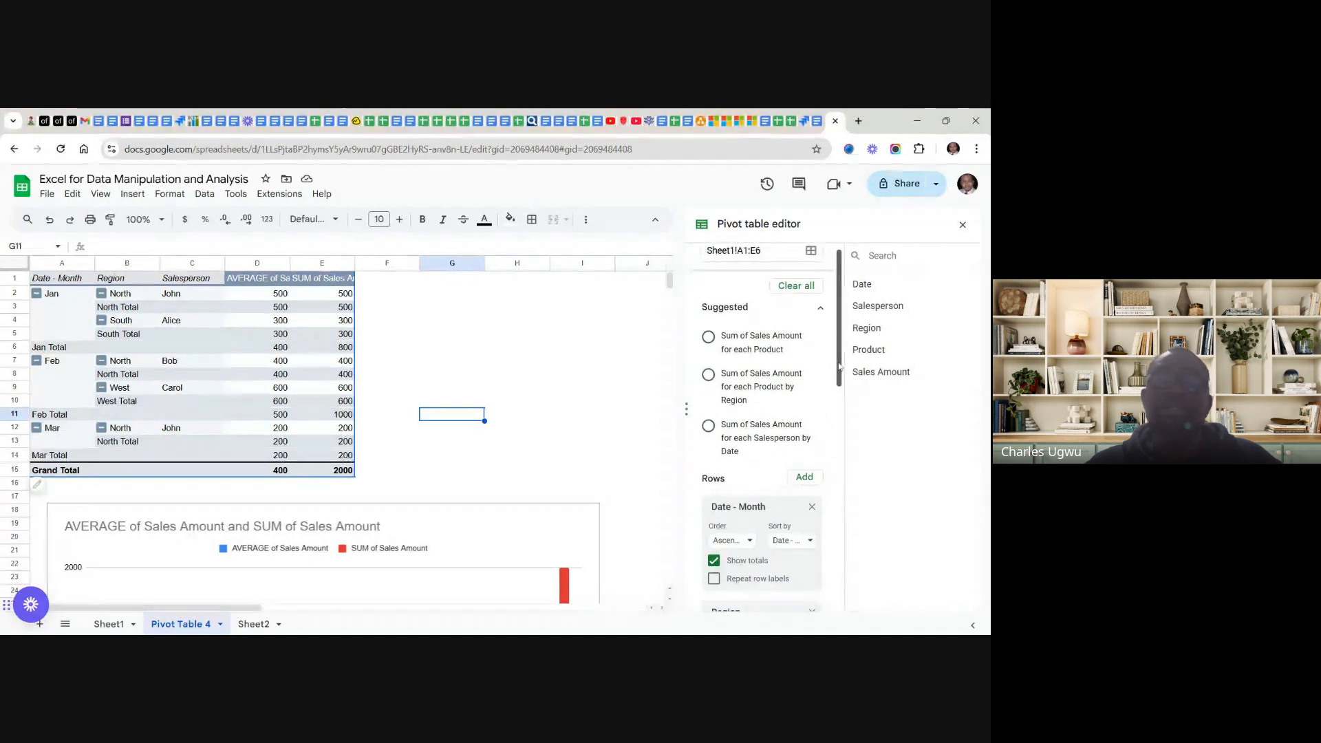
left_click_drag(839, 371, 843, 593)
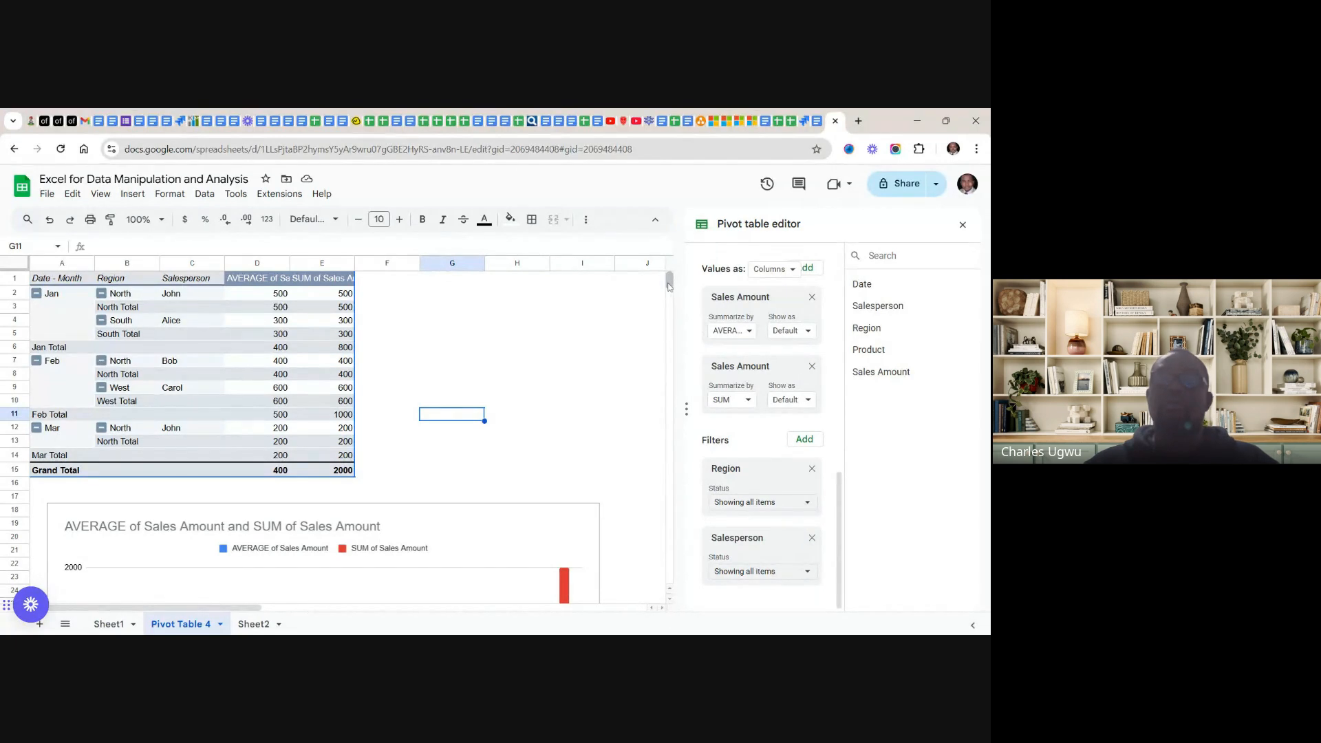
- Open the pie chart's setup options showing its chart type, data range, label and value
left_click_drag(669, 285, 659, 298)
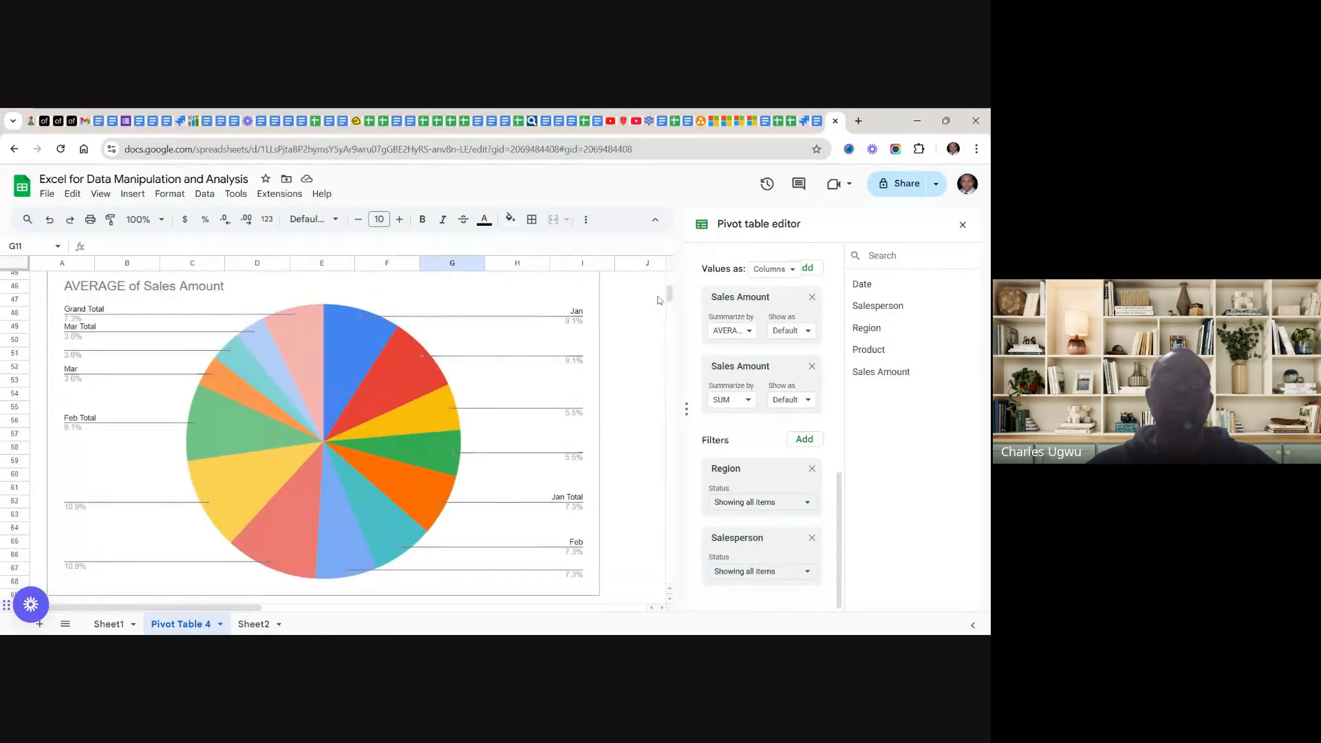
left_click(375, 398)
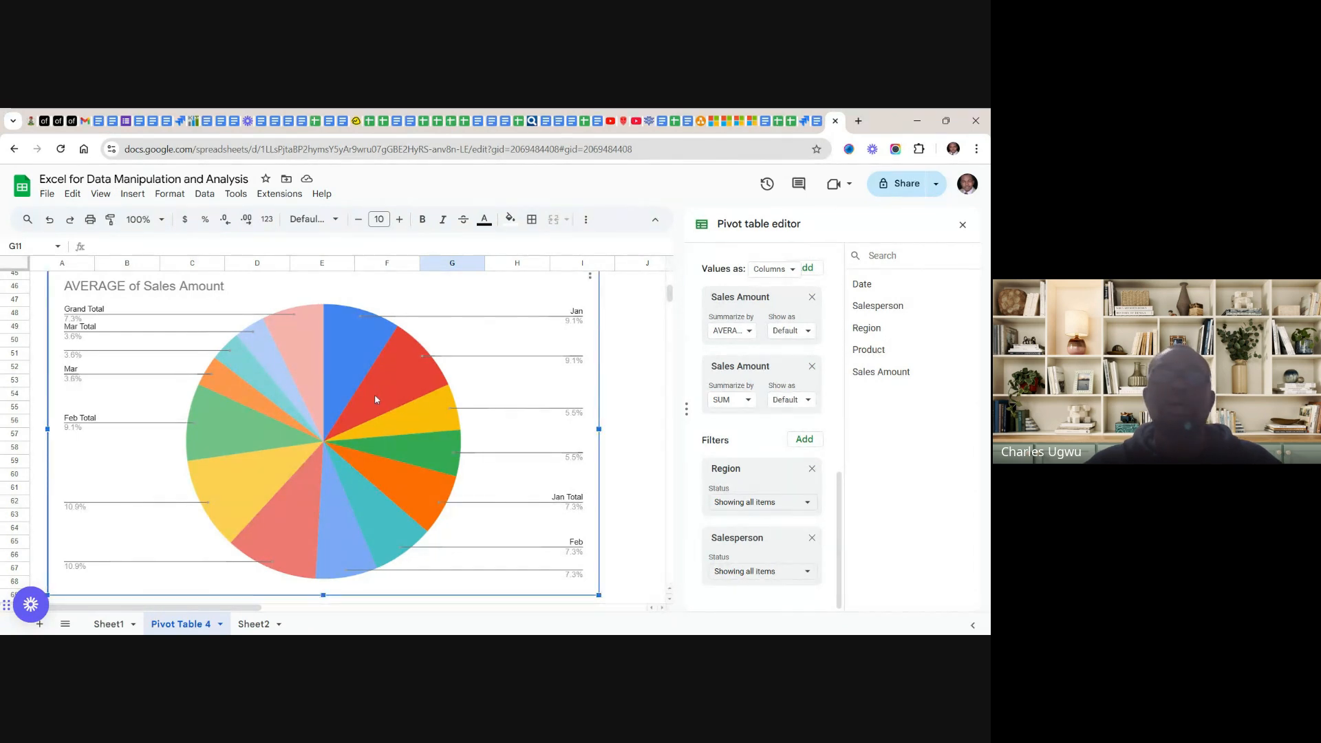
double_click(361, 421)
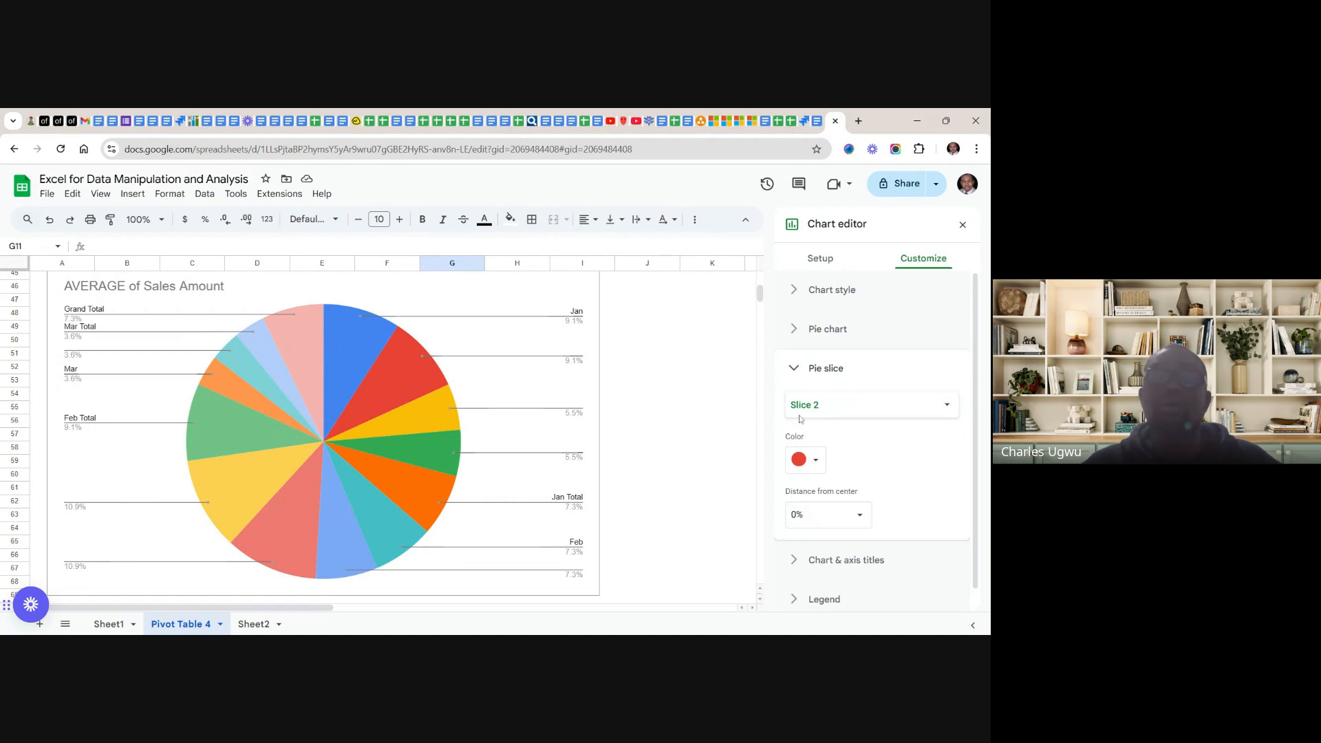
left_click(821, 259)
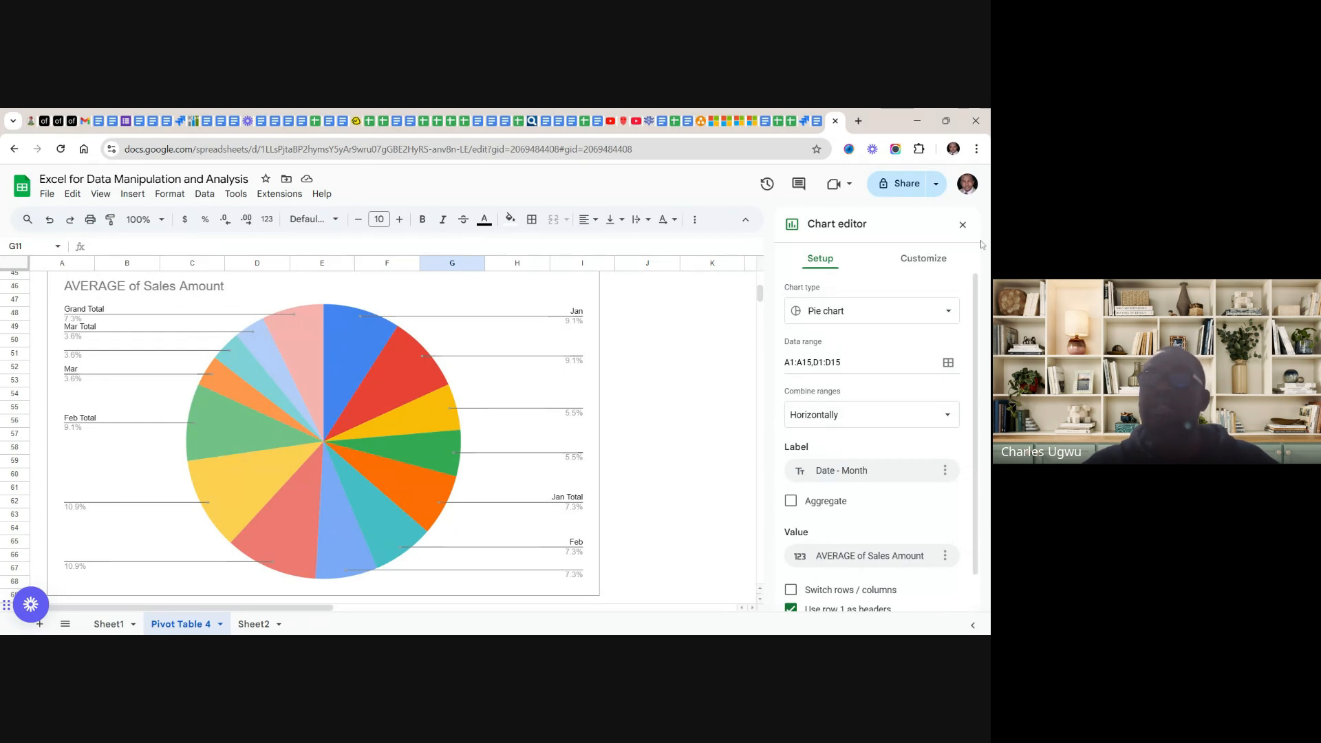
- Browse the chart types available for the pie chart, keep the current one, and return to the column chart
left_click(947, 313)
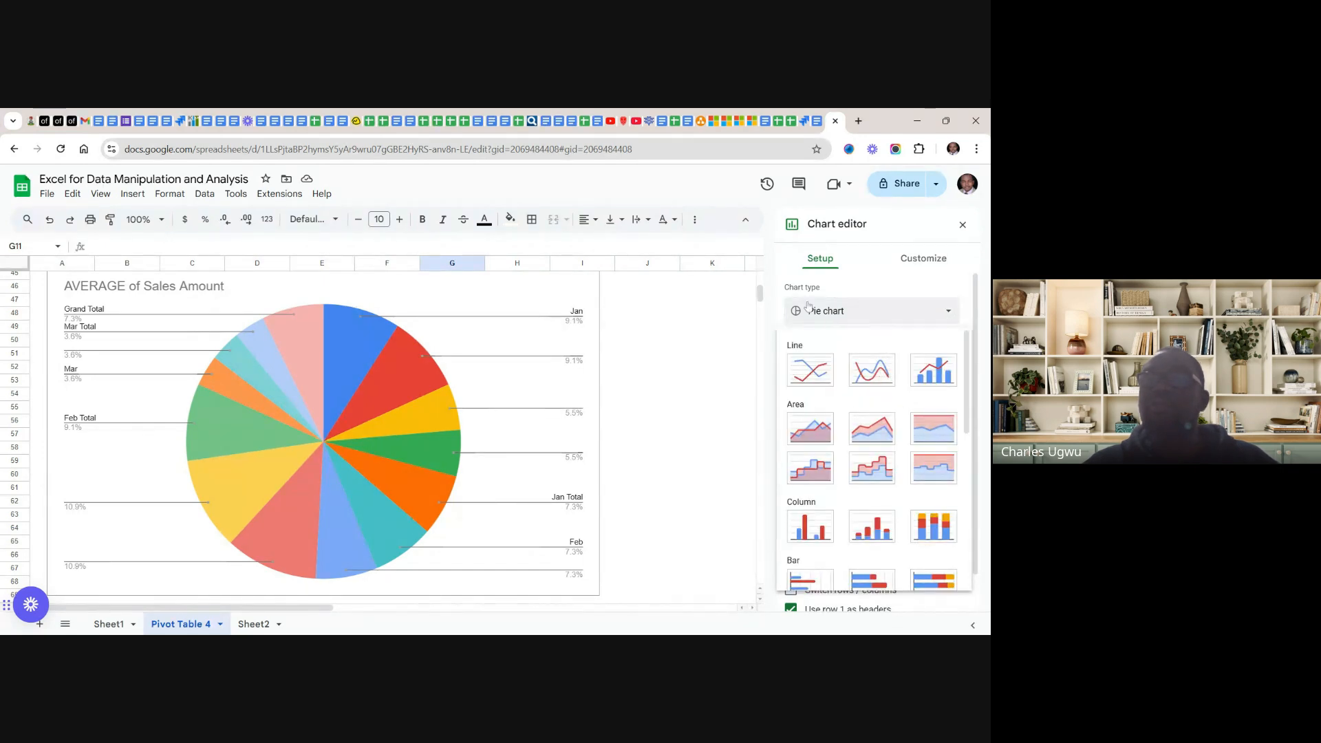
left_click(948, 313)
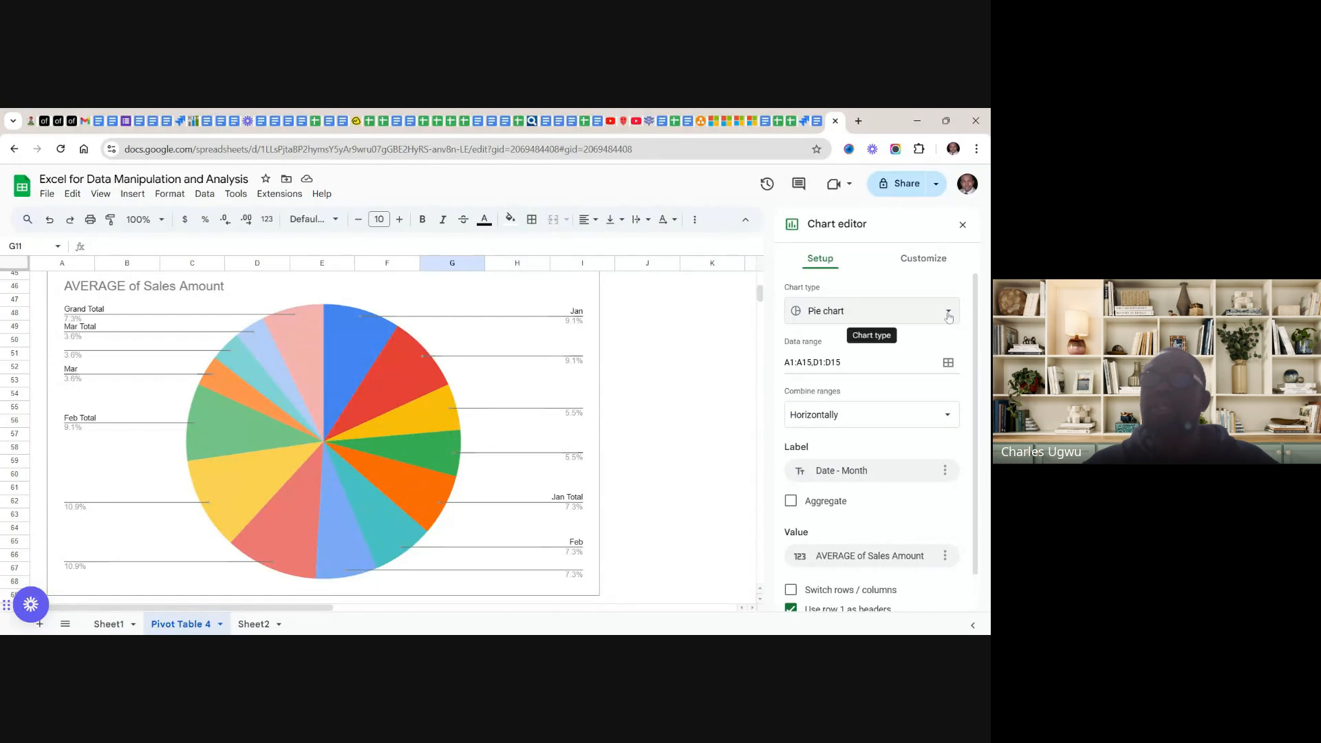
left_click(948, 313)
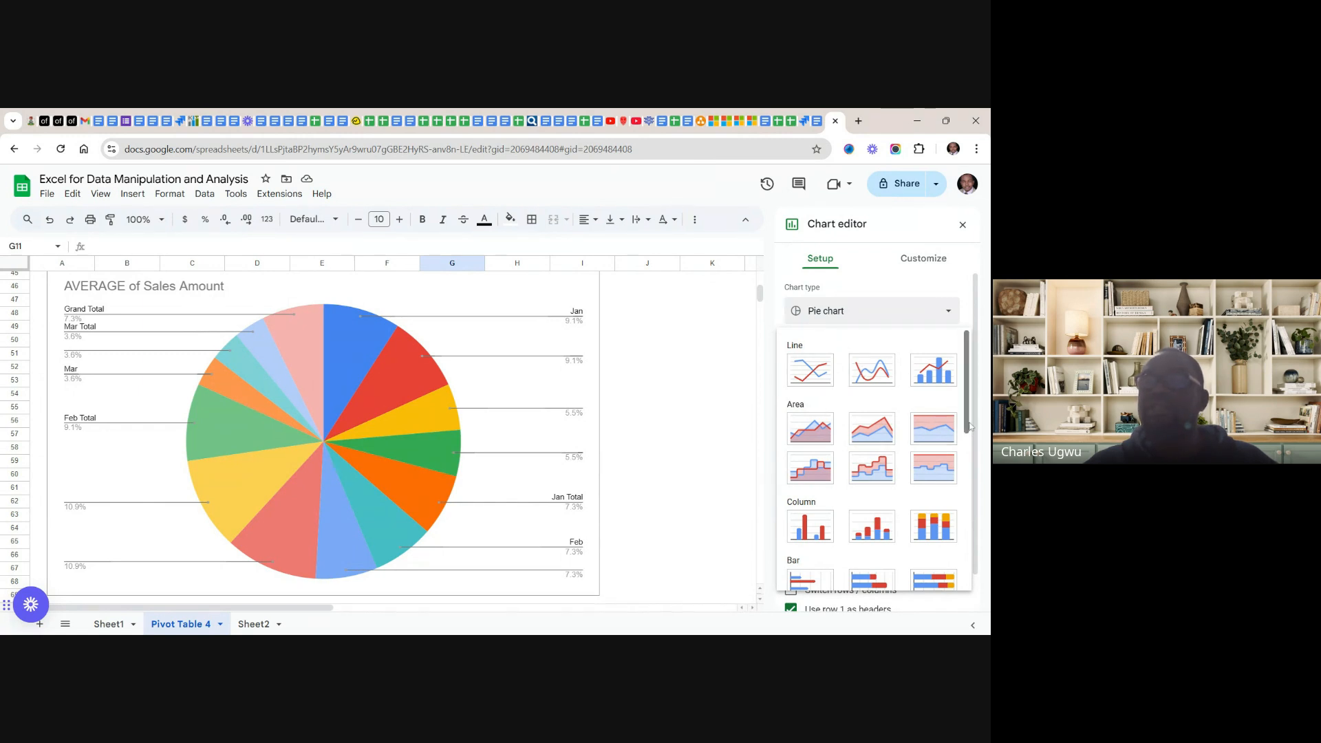
left_click_drag(967, 427, 971, 503)
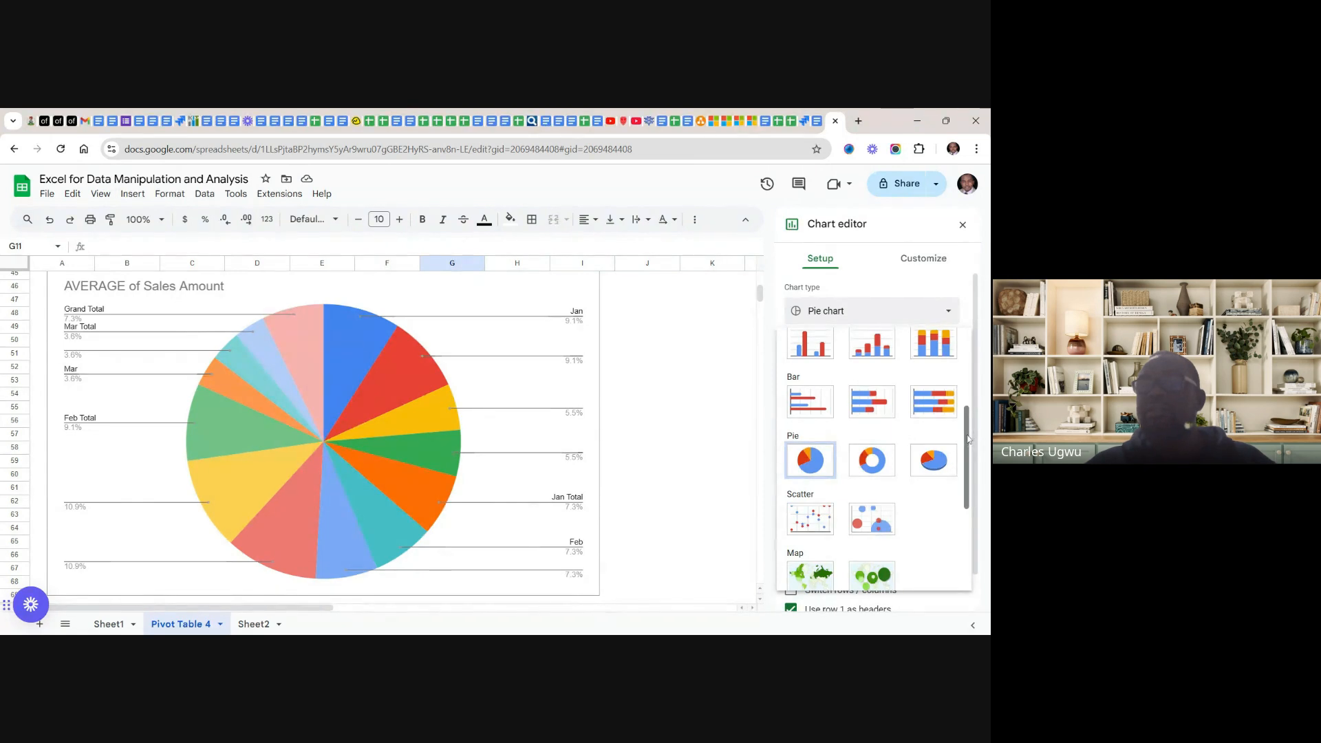
left_click_drag(967, 438, 964, 362)
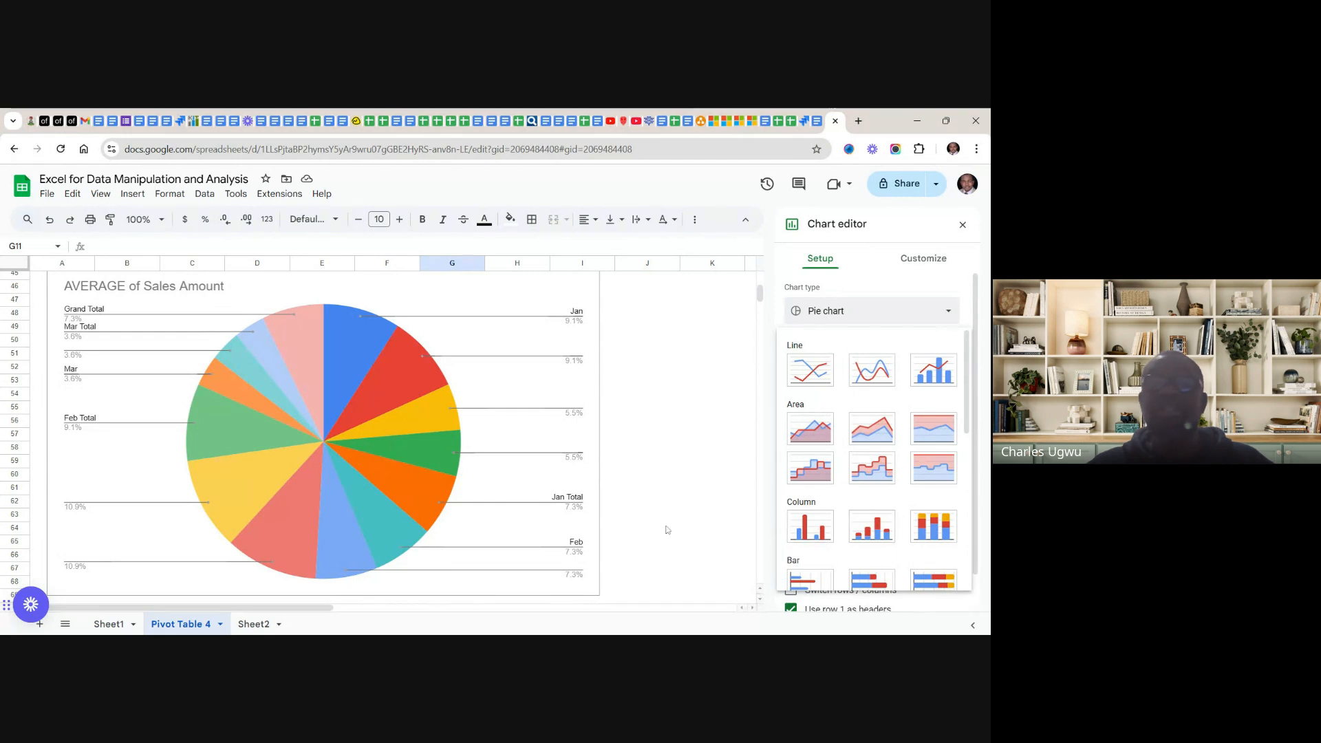
left_click_drag(759, 294, 759, 283)
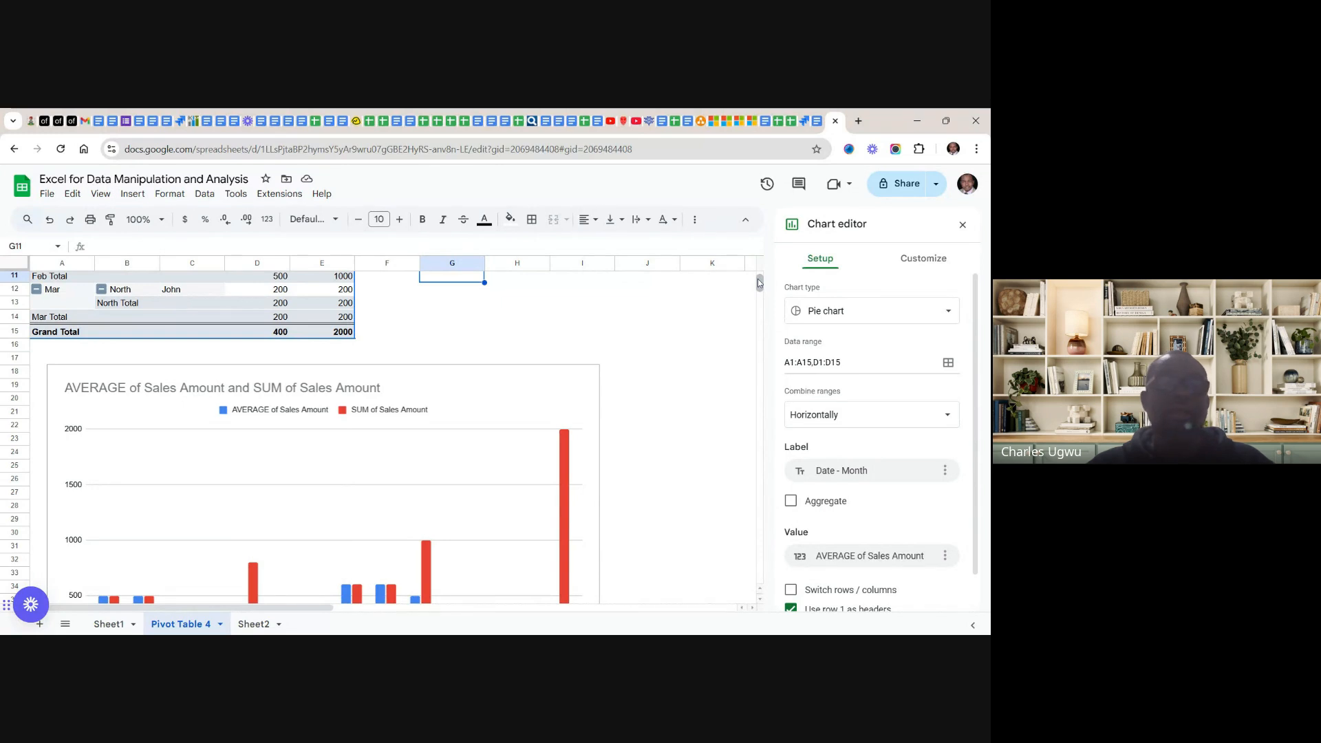